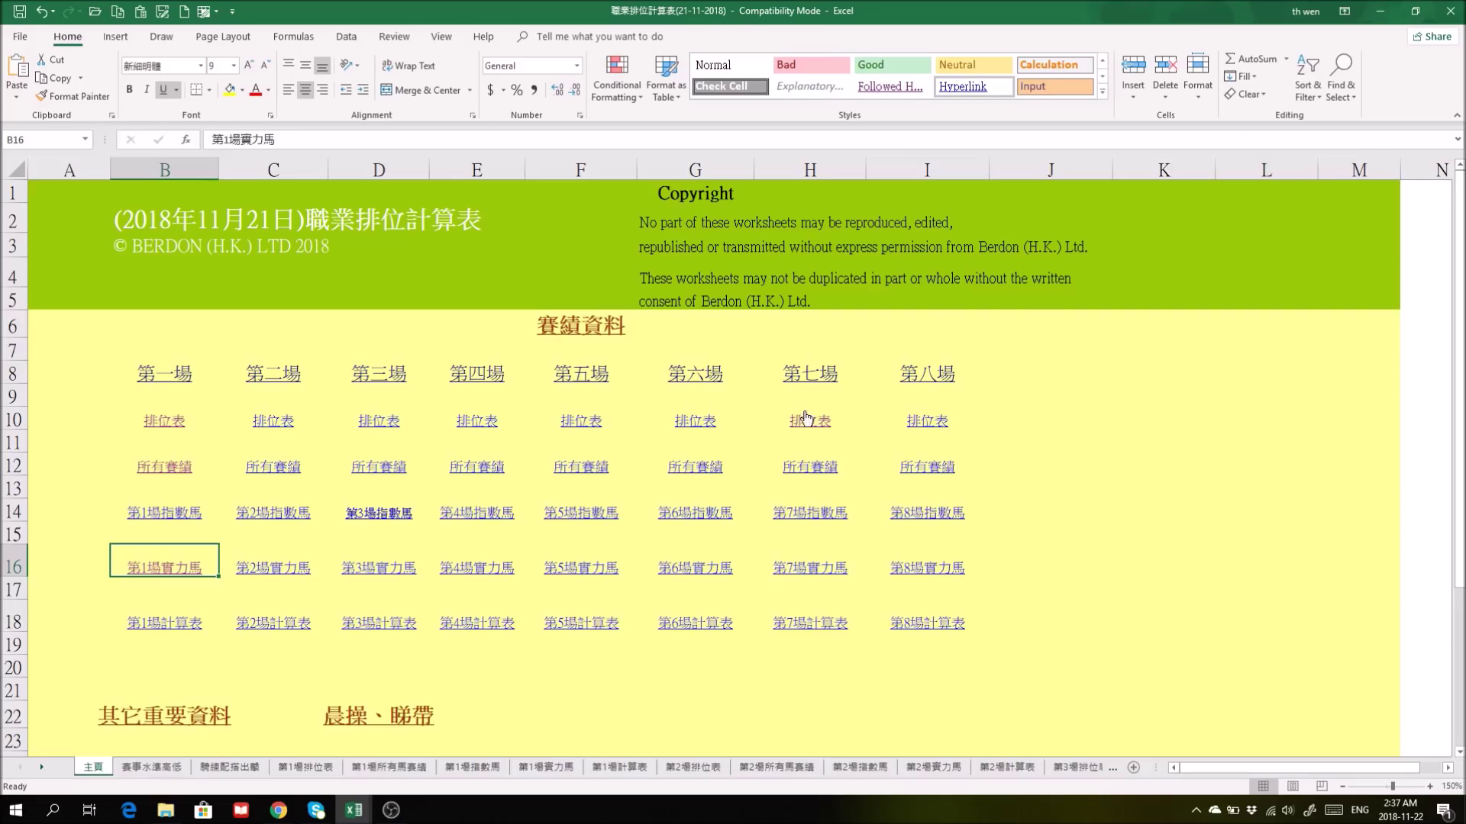
# Open the 第七場 排位表 from the main page, view its entries, and return to the main page.
pyautogui.click(849, 419)
pyautogui.click(811, 420)
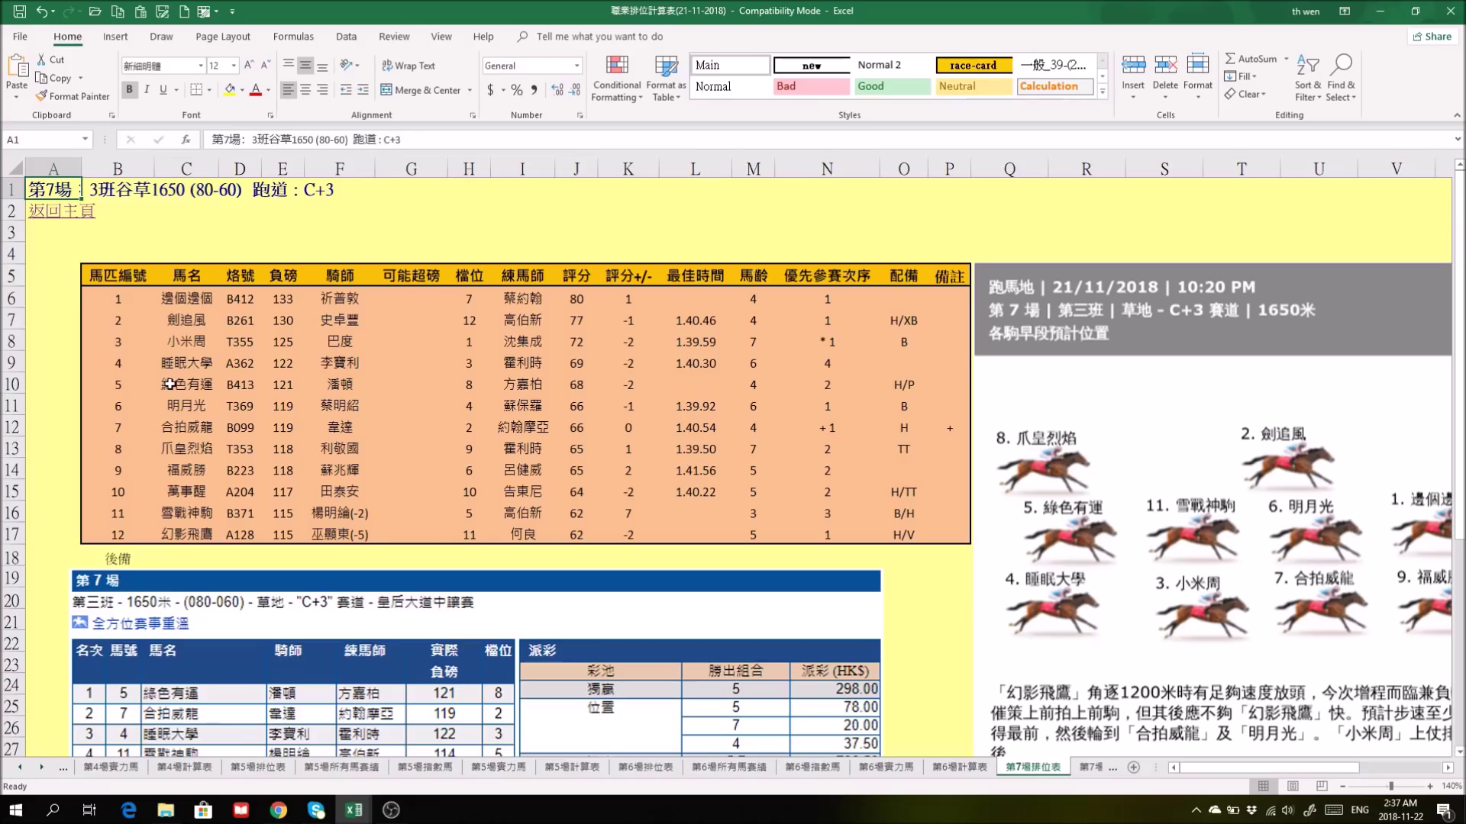
pyautogui.click(49, 214)
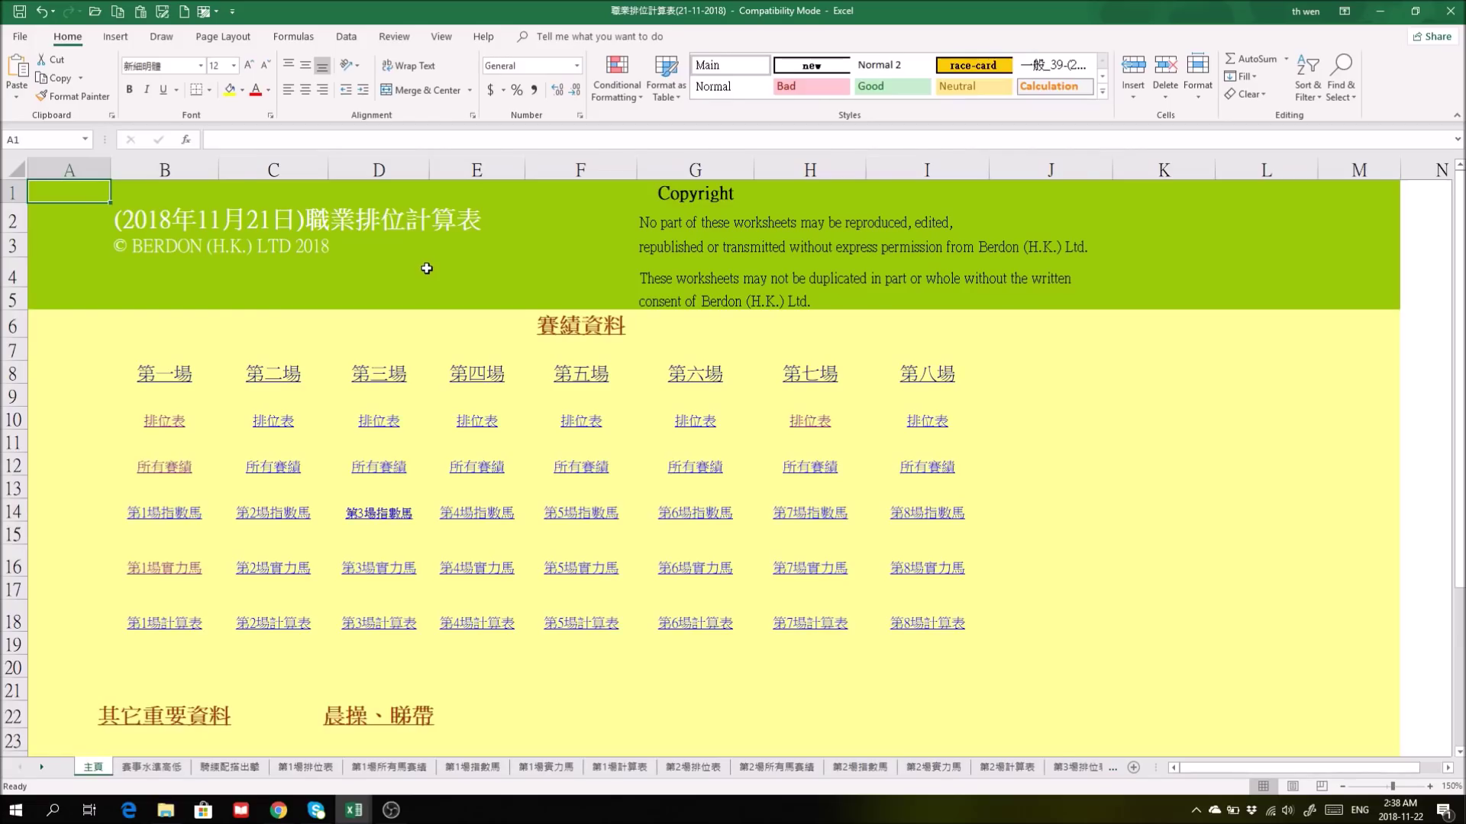
# Open the 第一場 排位表 and look over its entries, selecting the horse 型酒杯.
pyautogui.click(163, 422)
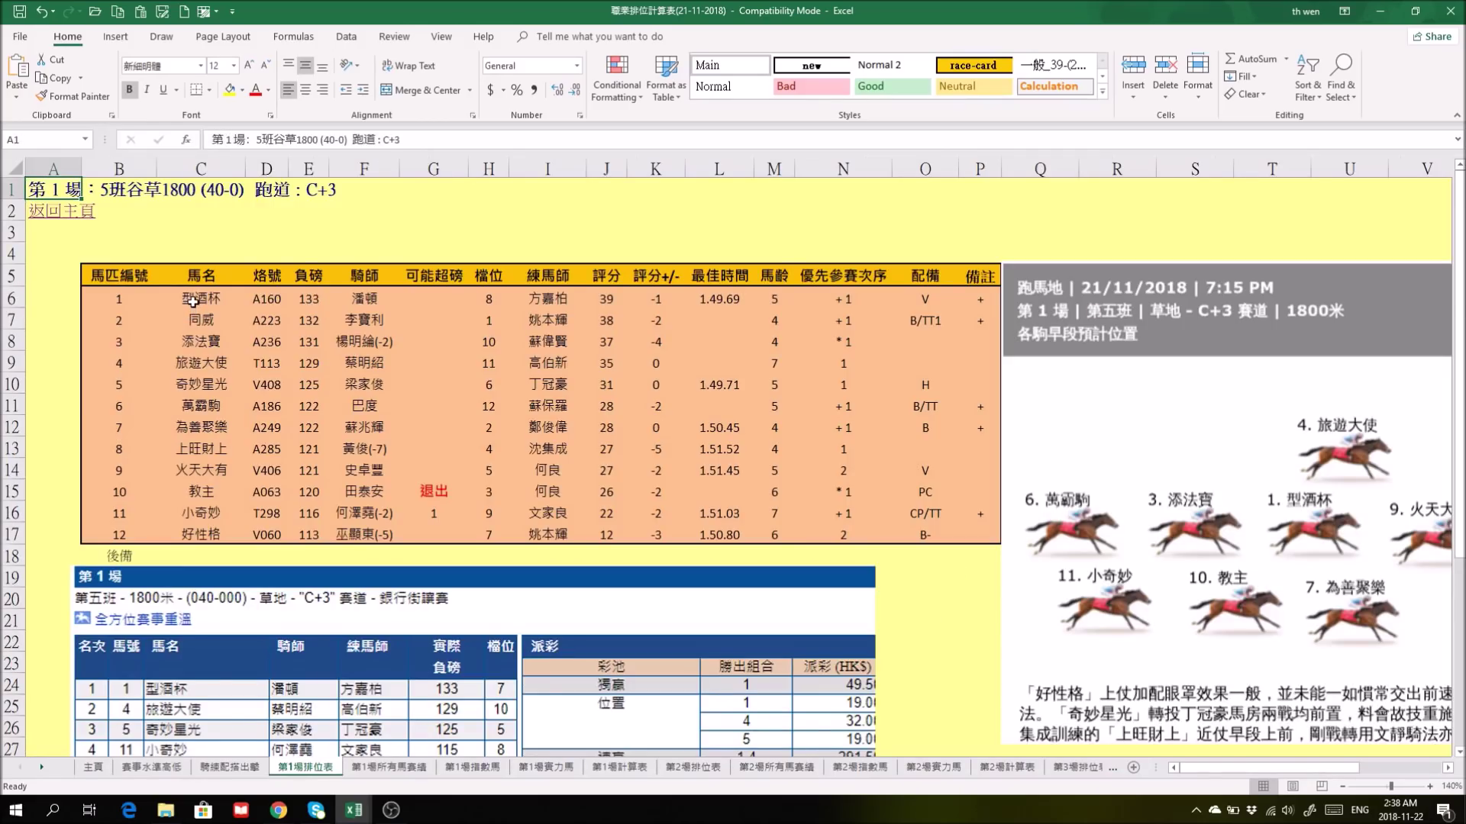
pyautogui.click(426, 206)
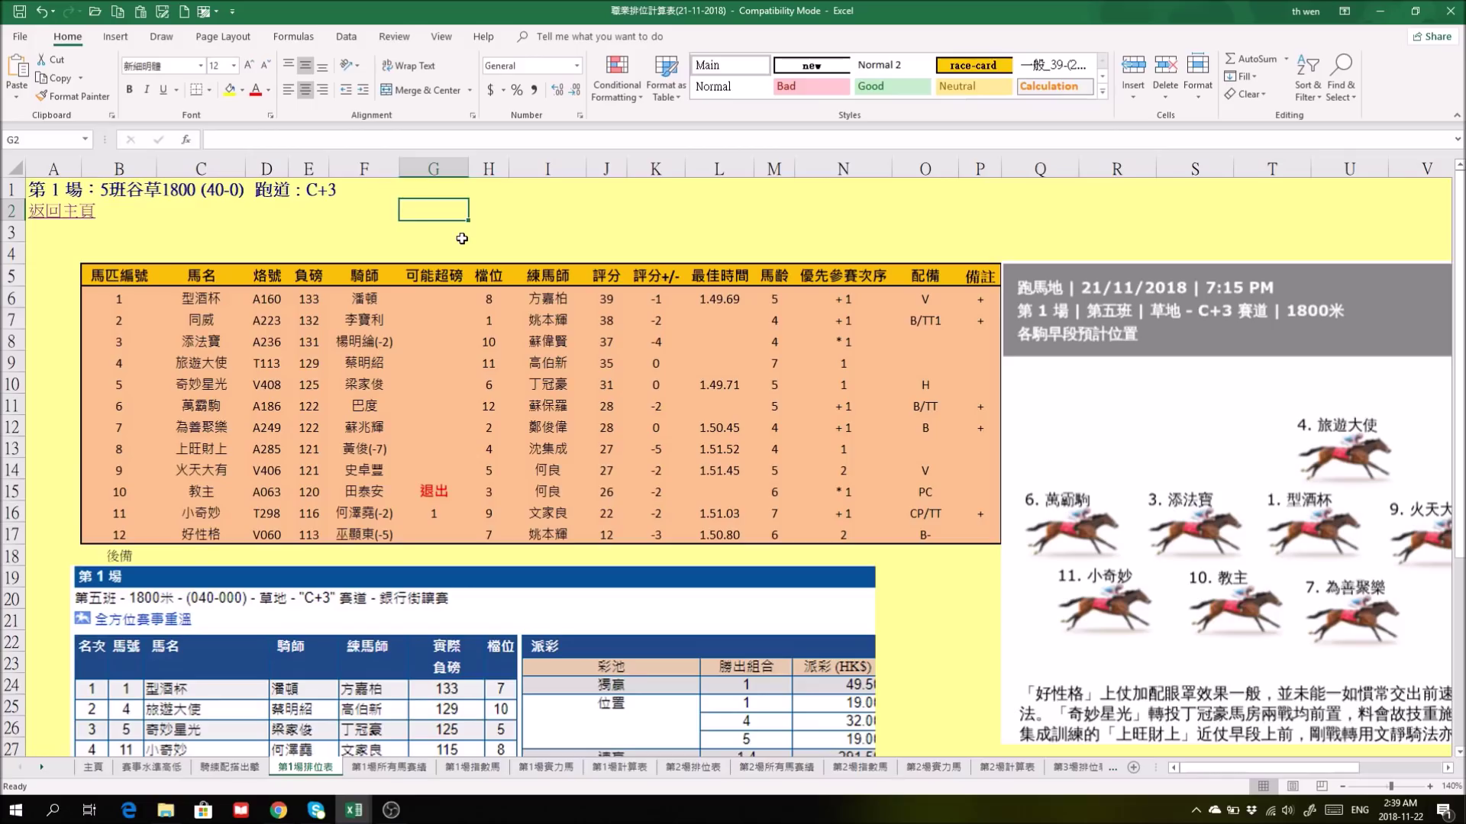
pyautogui.click(211, 299)
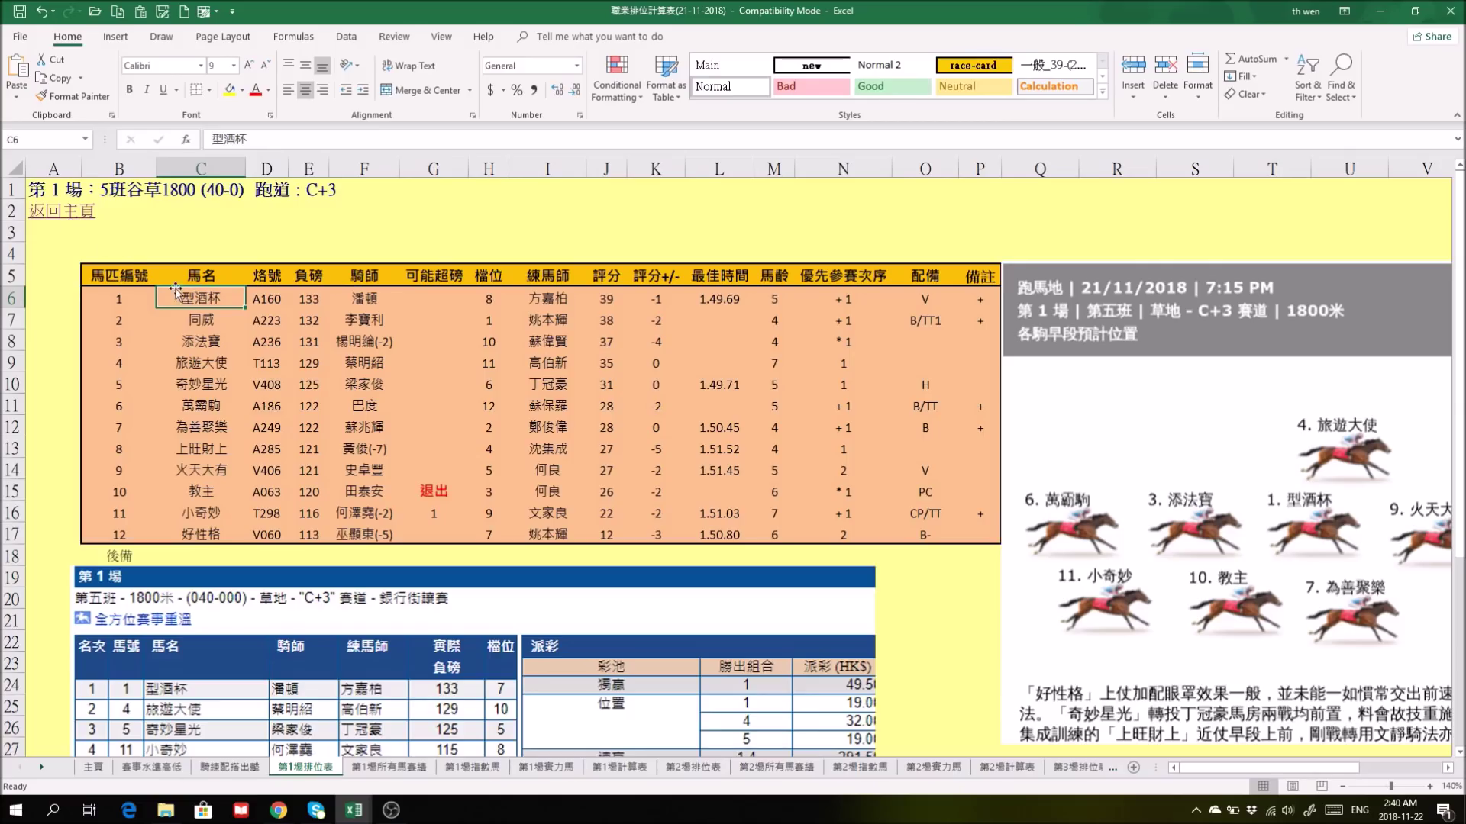
# Return to the main page, open 第1場實力馬, and highlight both horse names under 上3仗同程前4名.
pyautogui.click(64, 217)
pyautogui.click(166, 566)
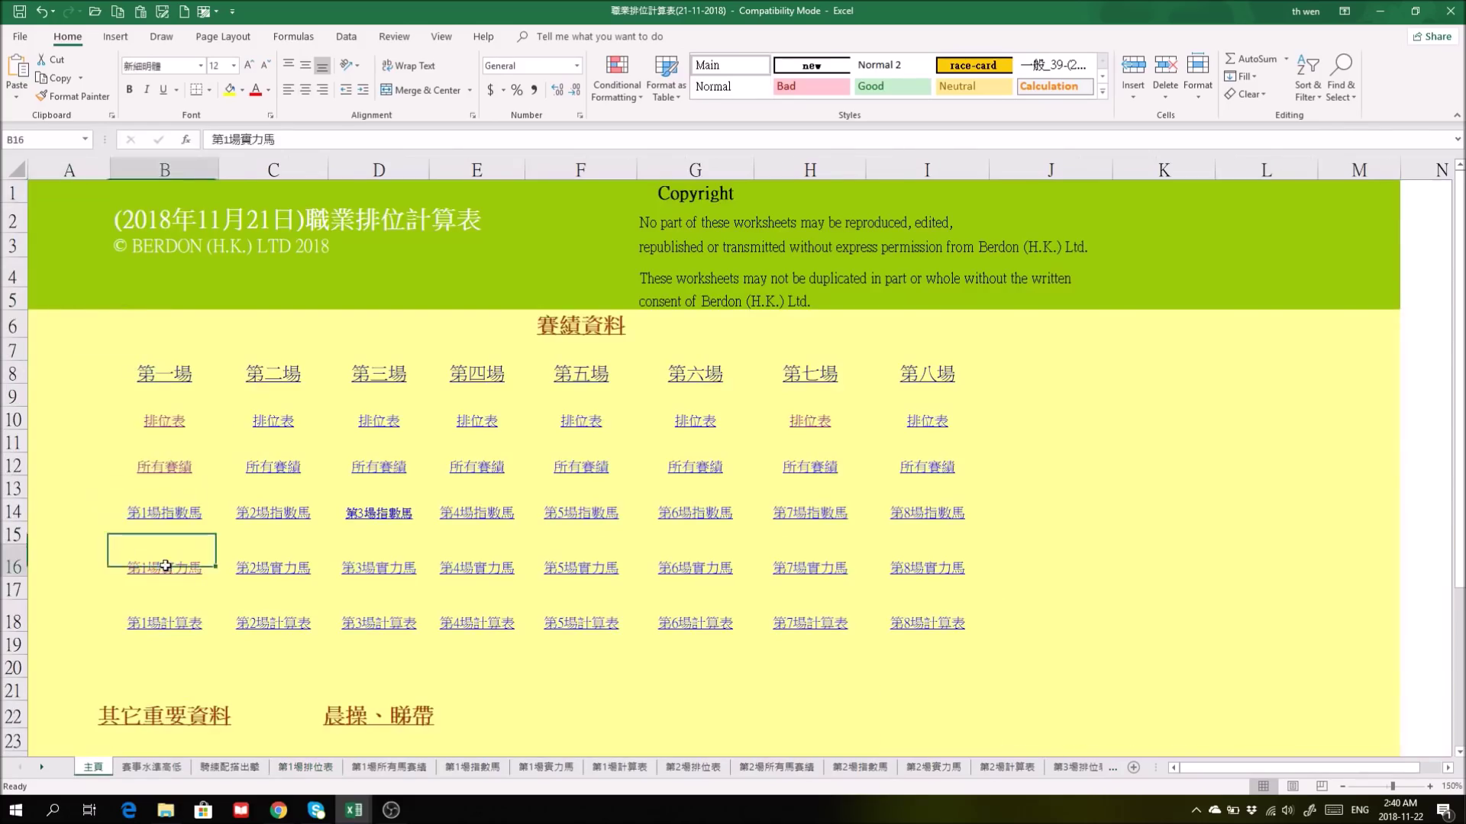
pyautogui.scroll(-3, 390, 557)
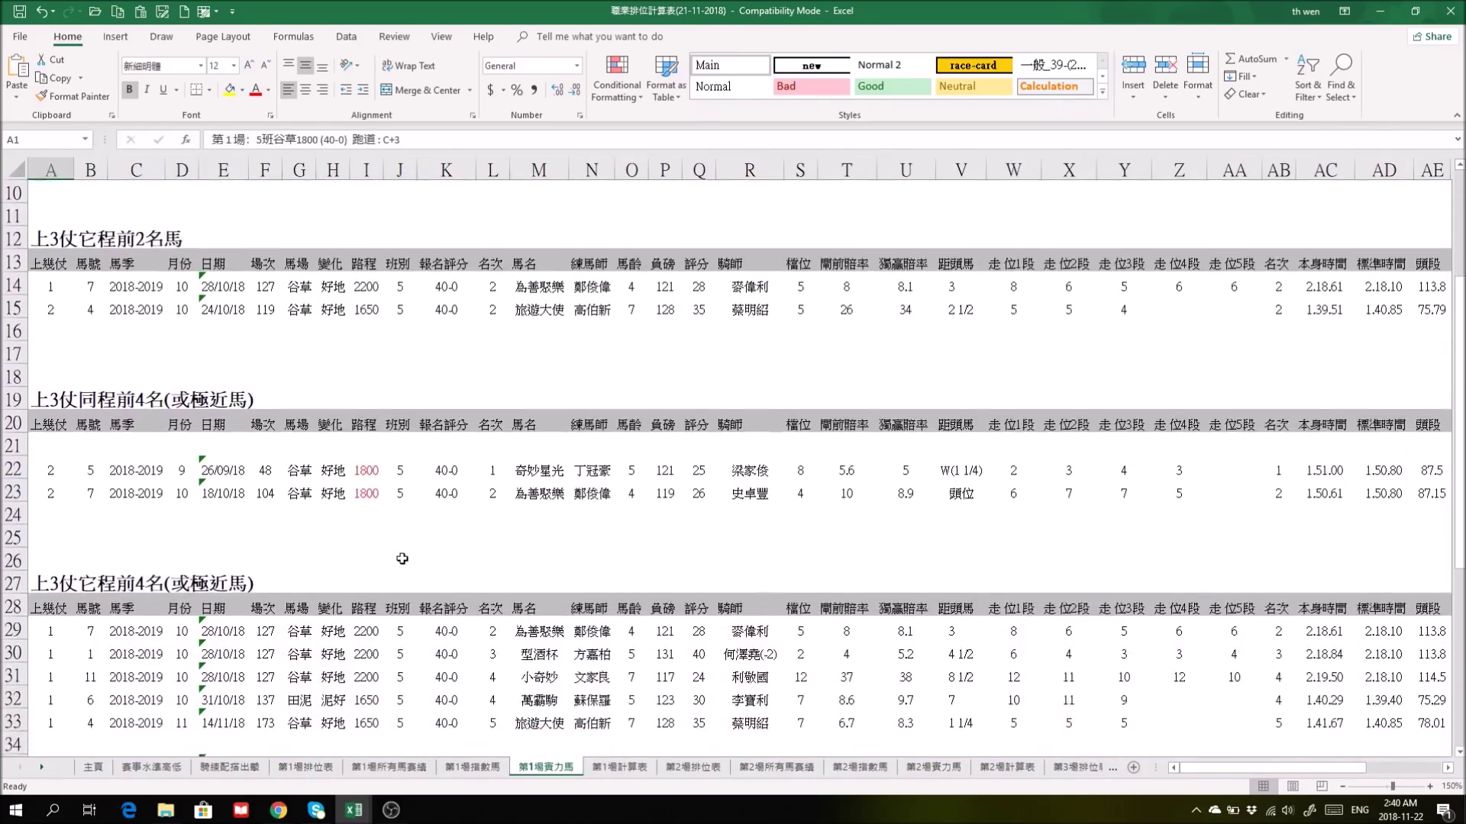
pyautogui.scroll(-1, 403, 558)
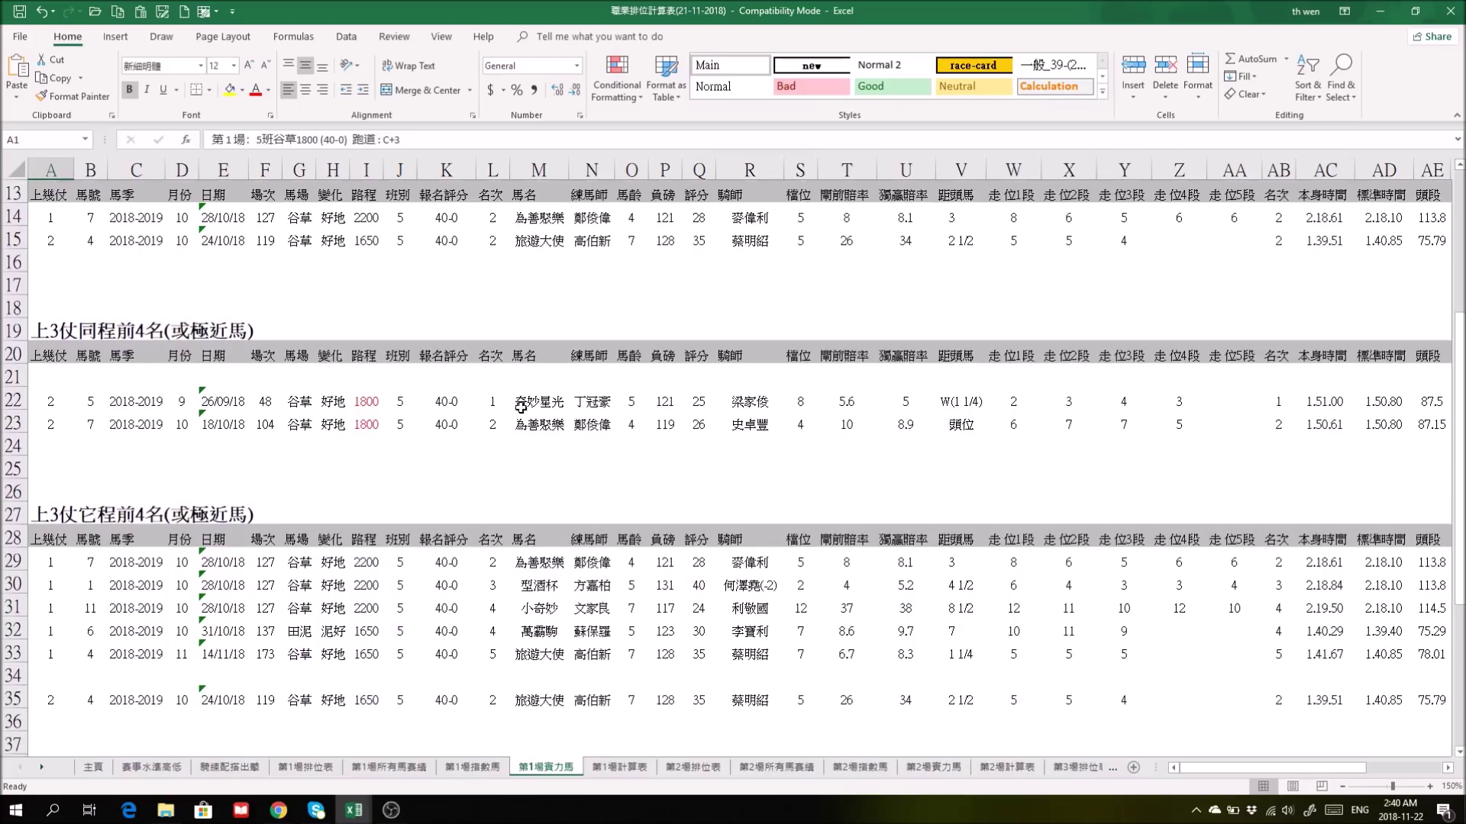
pyautogui.moveTo(522, 406); pyautogui.dragTo(529, 417)
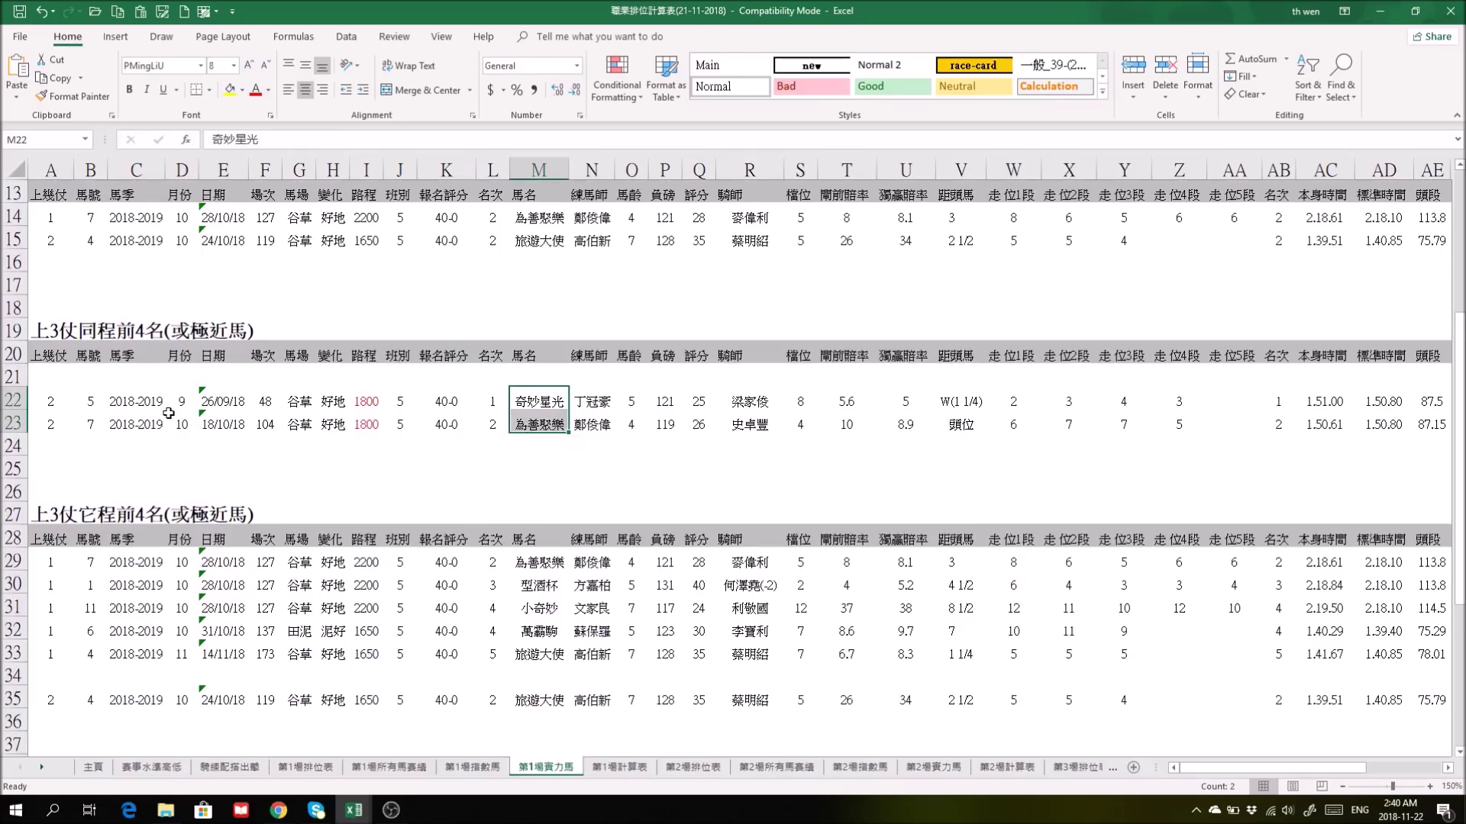
# Examine the first group of 上3仗它程前4名 records by last-run number, season and horse name, and compare them with the 上3仗同程前4名 horses.
pyautogui.moveTo(13, 538); pyautogui.dragTo(20, 649)
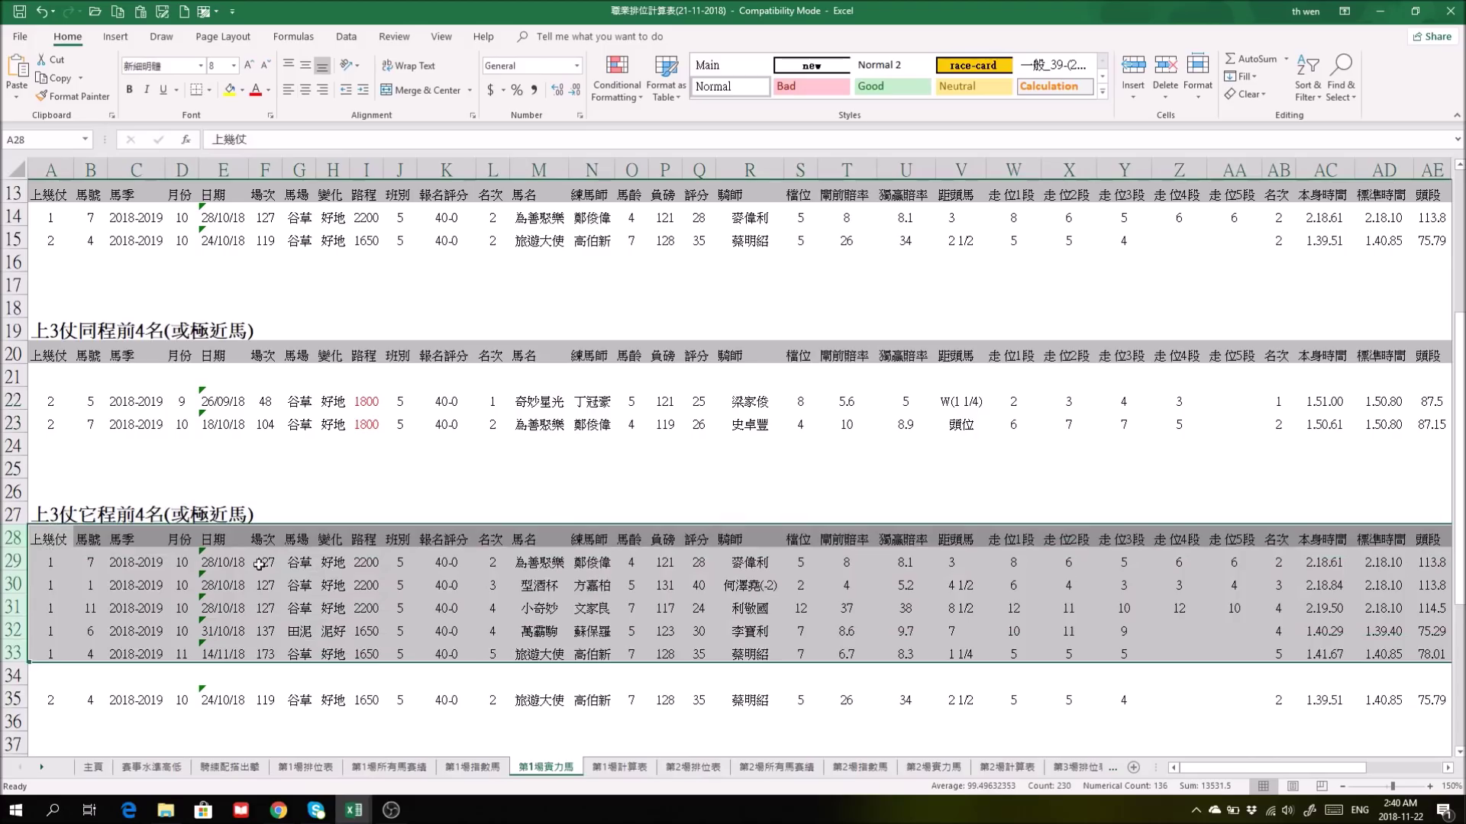
pyautogui.moveTo(57, 569); pyautogui.dragTo(58, 633)
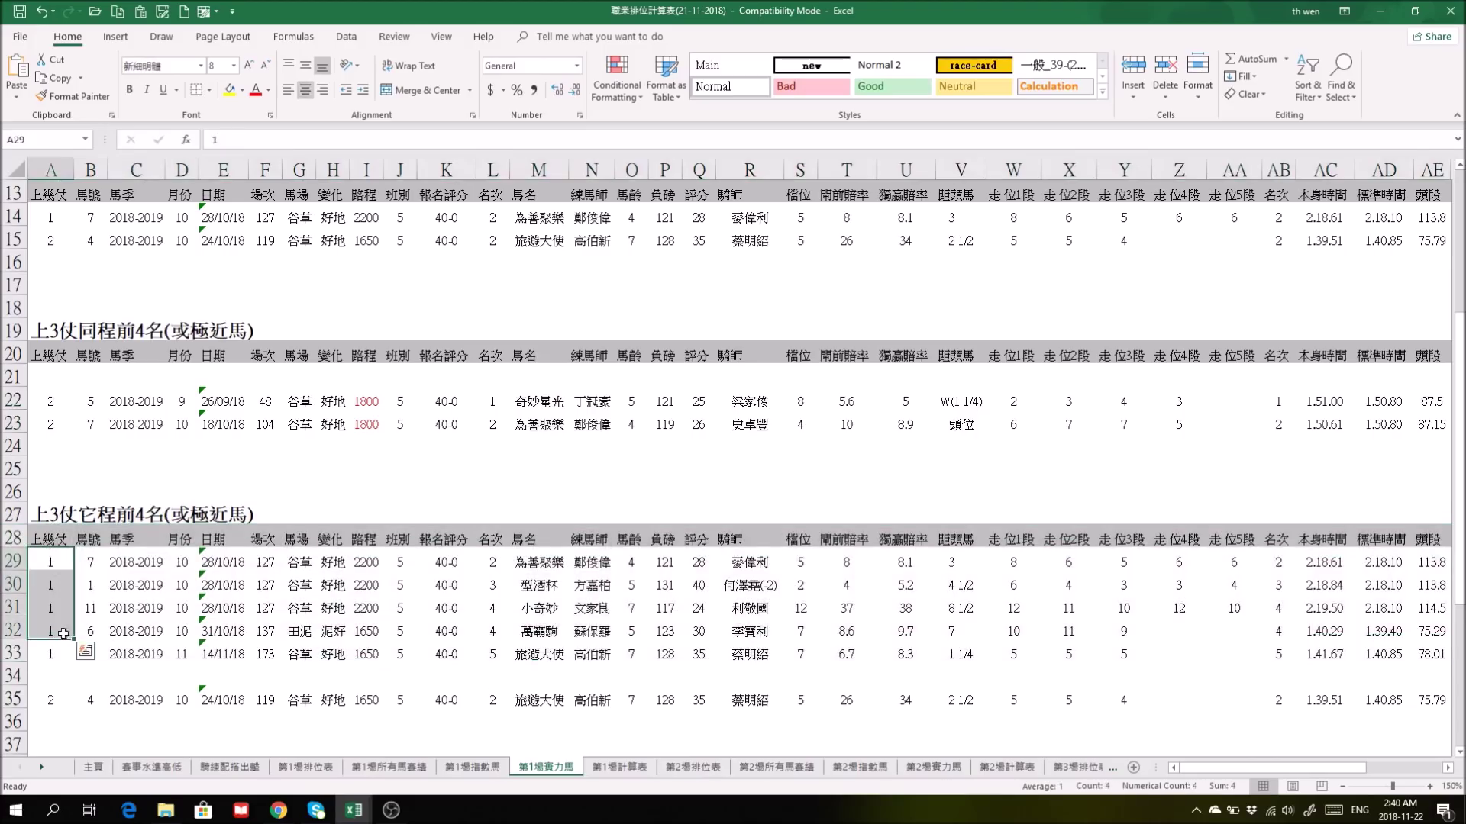
pyautogui.moveTo(136, 563); pyautogui.dragTo(142, 651)
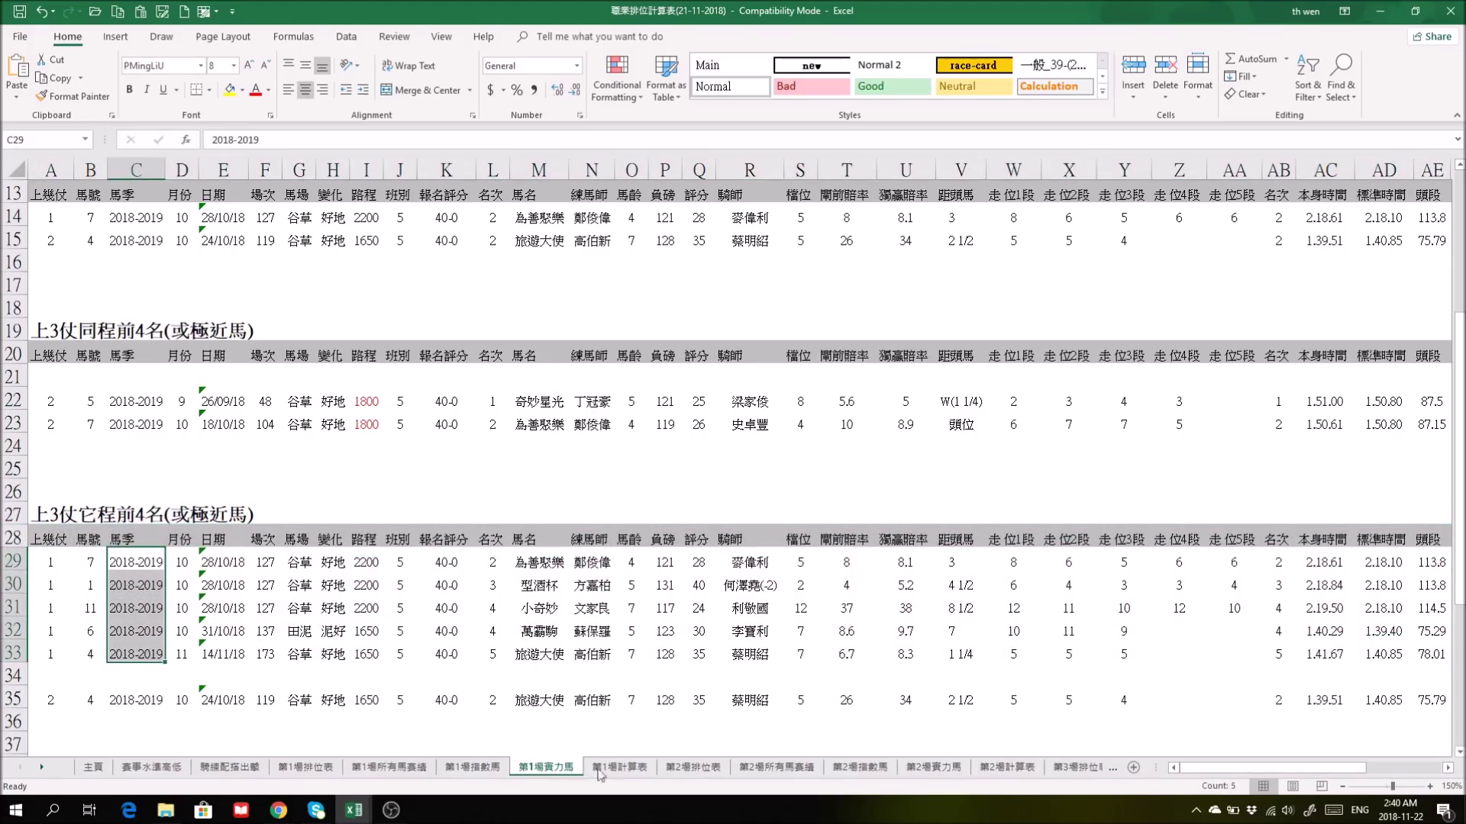
pyautogui.click(523, 587)
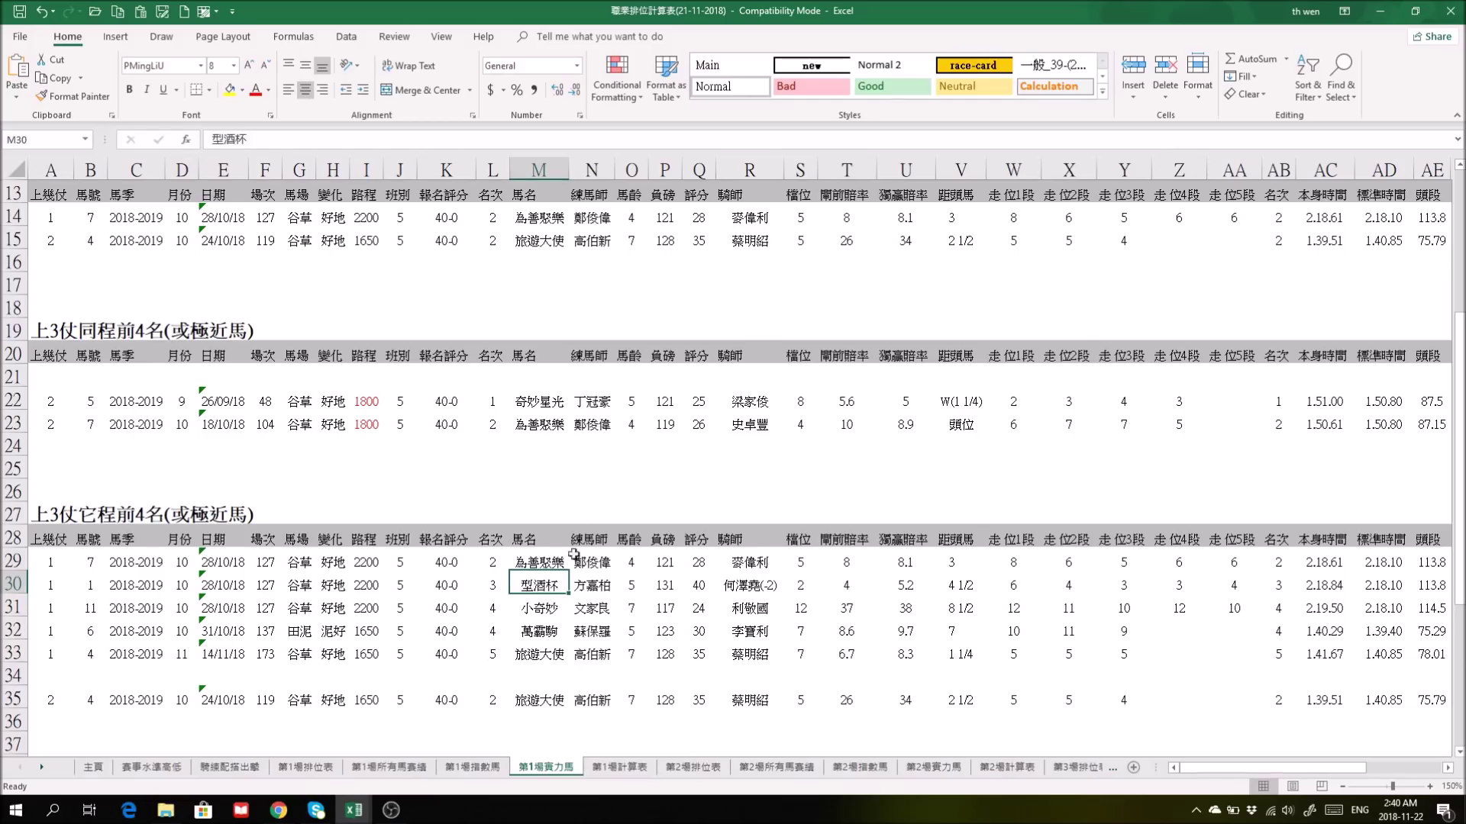
pyautogui.moveTo(547, 401); pyautogui.dragTo(546, 422)
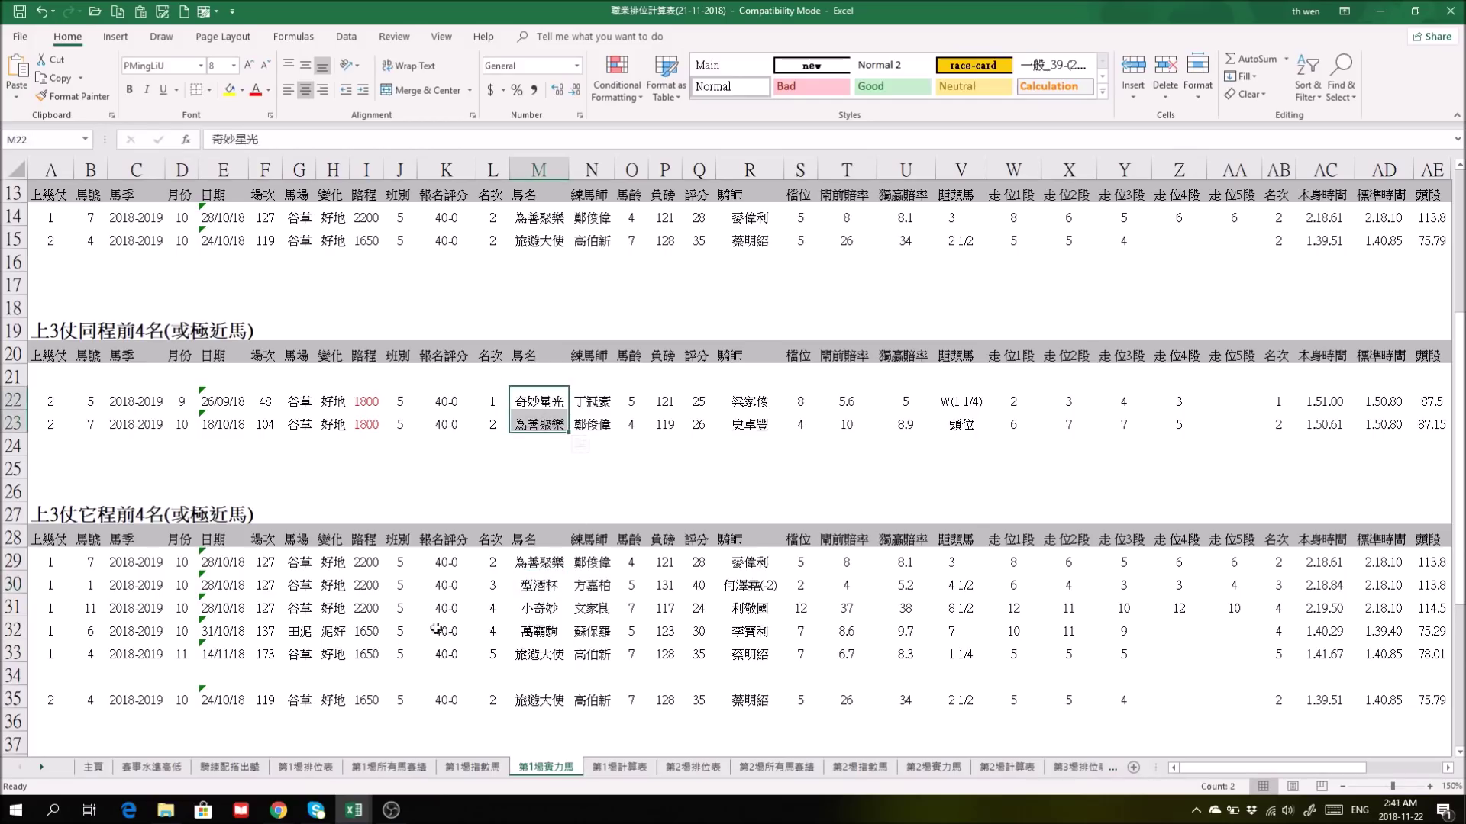
# Compare venue, distance and class in the 上3仗它程前4名 records, checking the 田泥 run of 萬霸駒.
pyautogui.moveTo(370, 563); pyautogui.dragTo(489, 652)
pyautogui.moveTo(294, 561); pyautogui.dragTo(365, 619)
pyautogui.moveTo(290, 654); pyautogui.dragTo(368, 655)
pyautogui.click(301, 624)
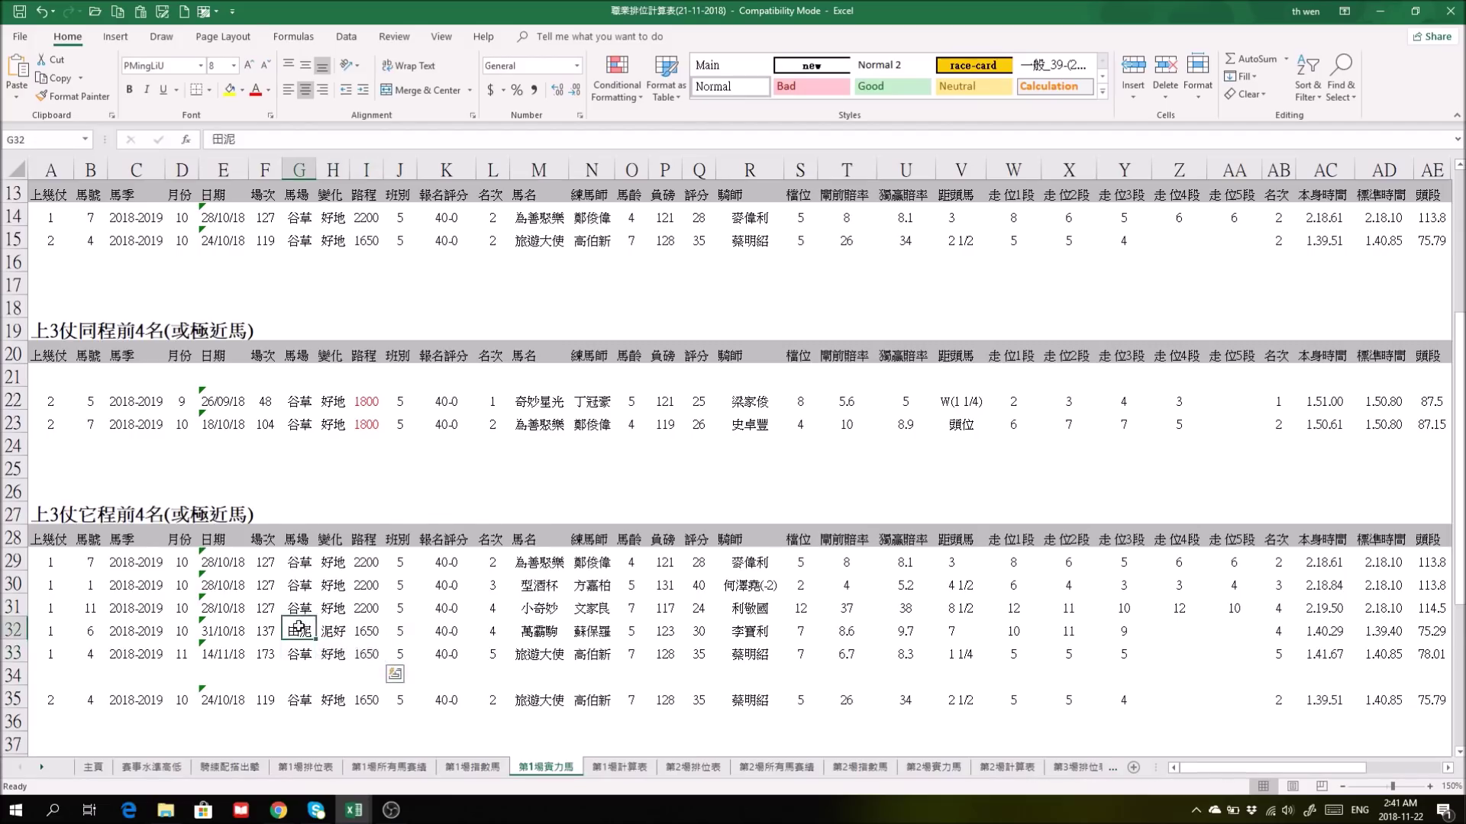
pyautogui.click(540, 633)
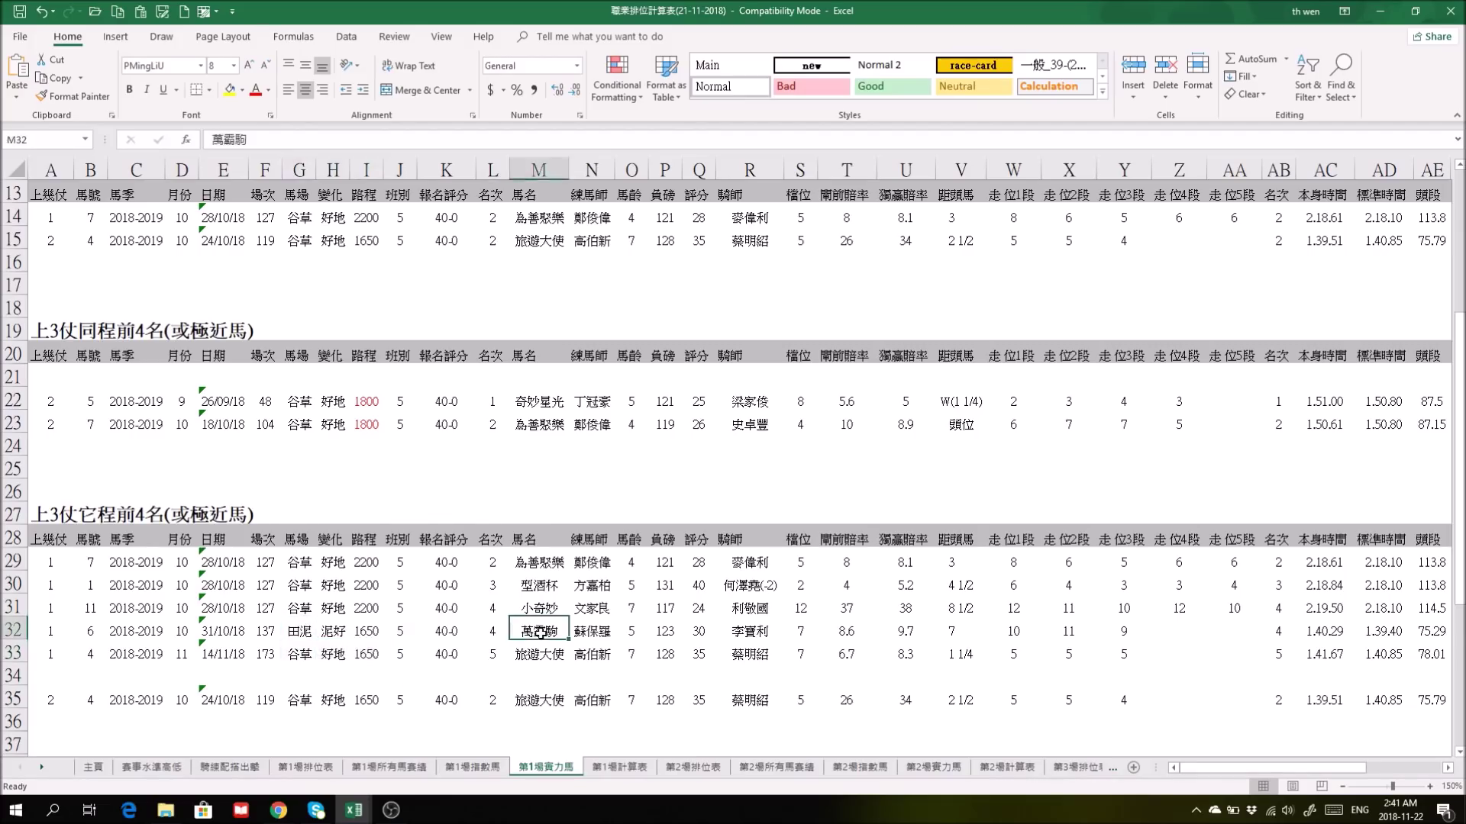
pyautogui.click(307, 633)
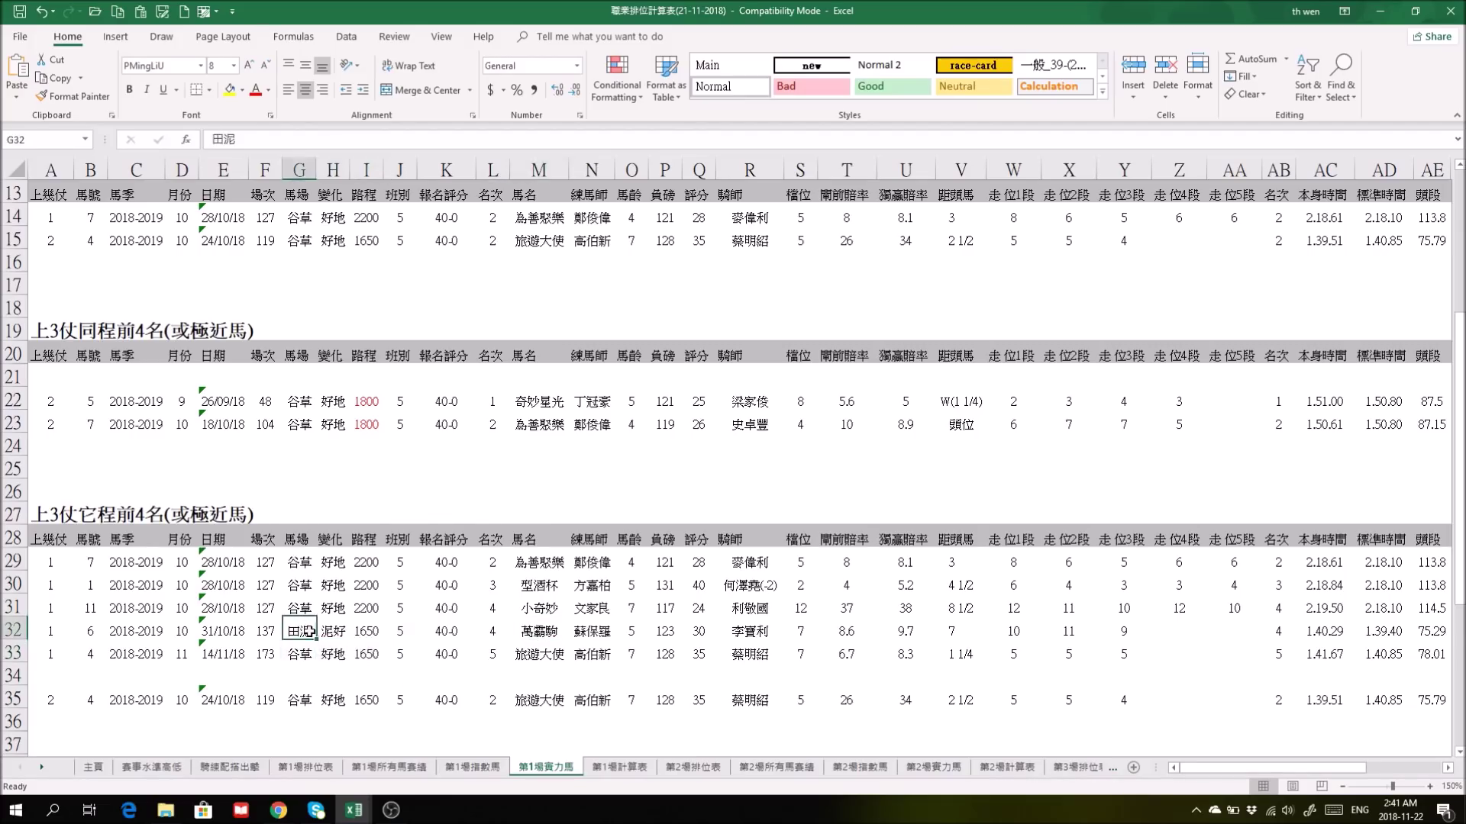
pyautogui.click(542, 630)
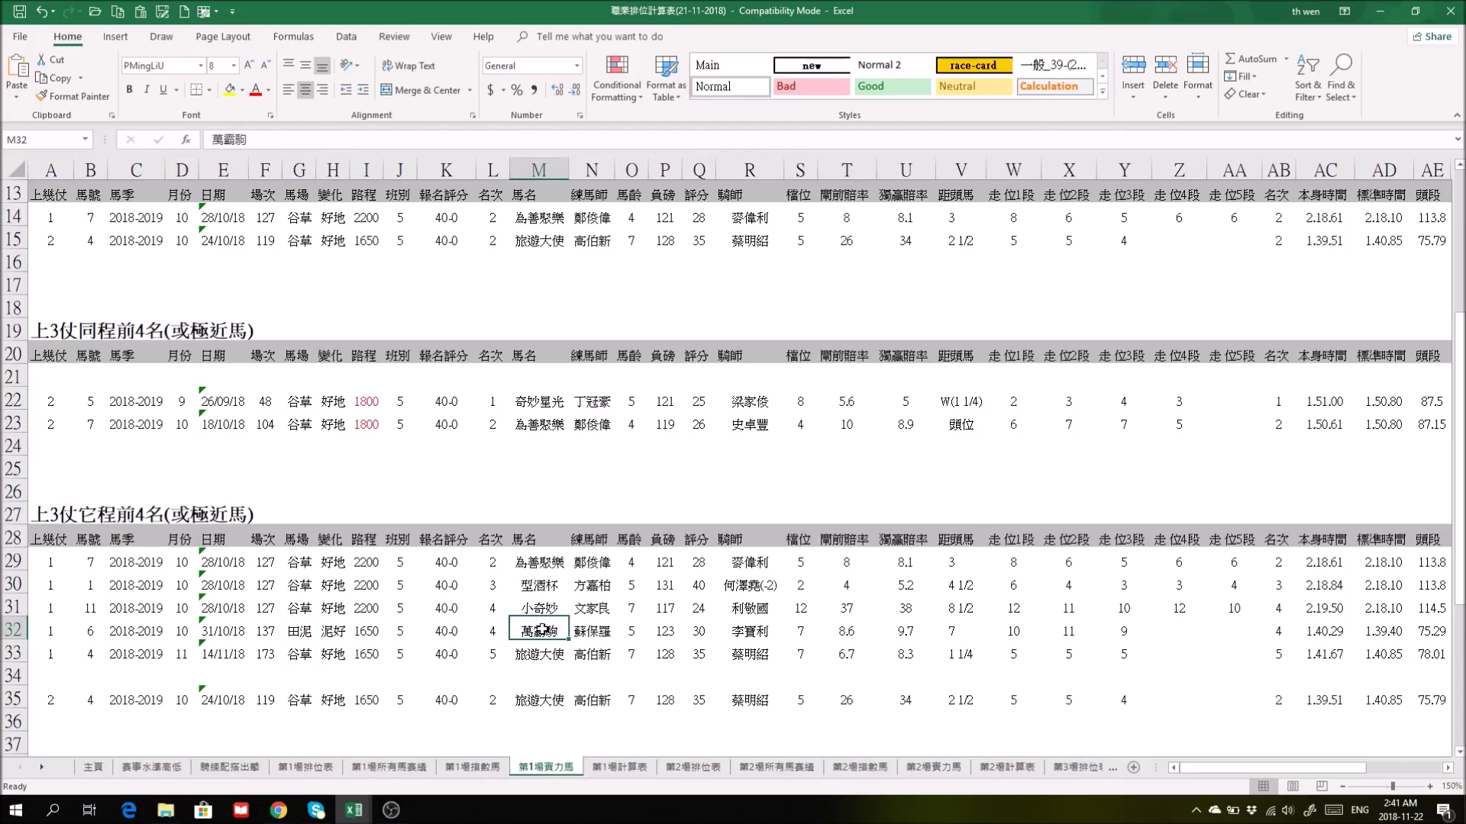
# Check the speed index and current-draw columns, and go through 奇妙星光, 為善聚樂 and 小奇妙 among the strong horses.
pyautogui.moveTo(1272, 767); pyautogui.dragTo(1346, 767)
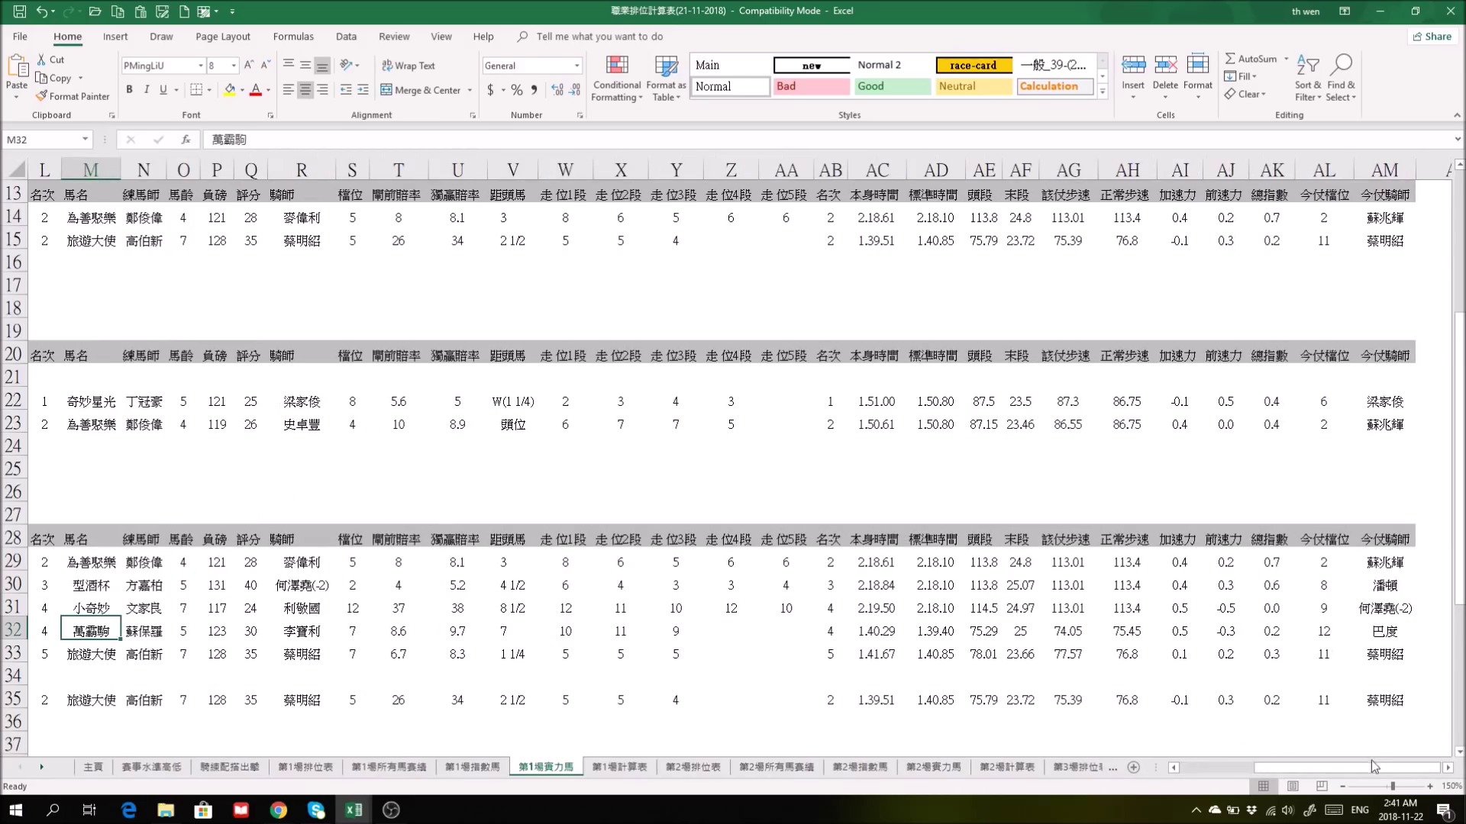
pyautogui.moveTo(1369, 772); pyautogui.dragTo(1296, 771)
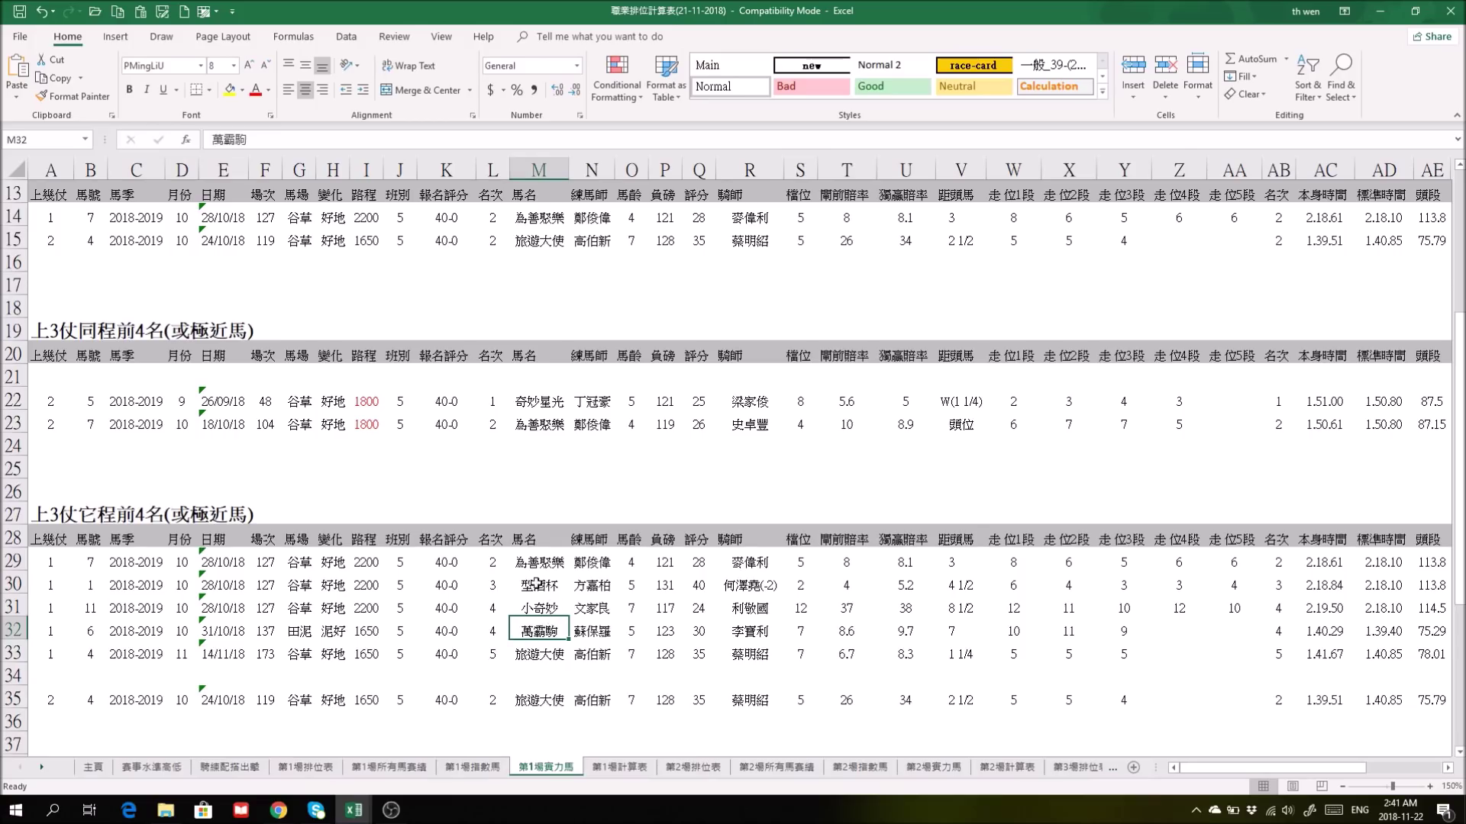
pyautogui.click(543, 410)
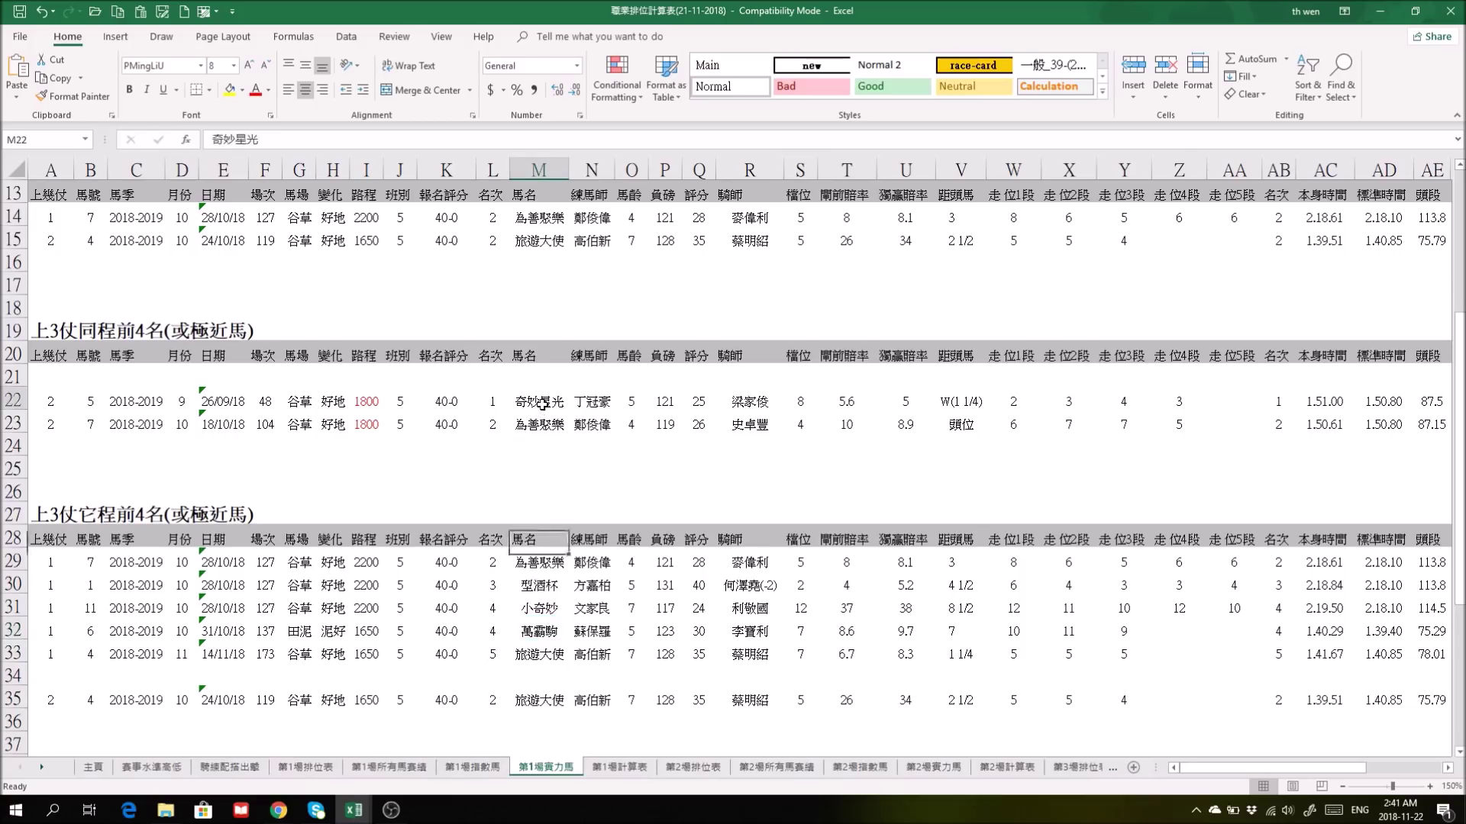
pyautogui.click(543, 422)
pyautogui.click(532, 563)
pyautogui.click(534, 610)
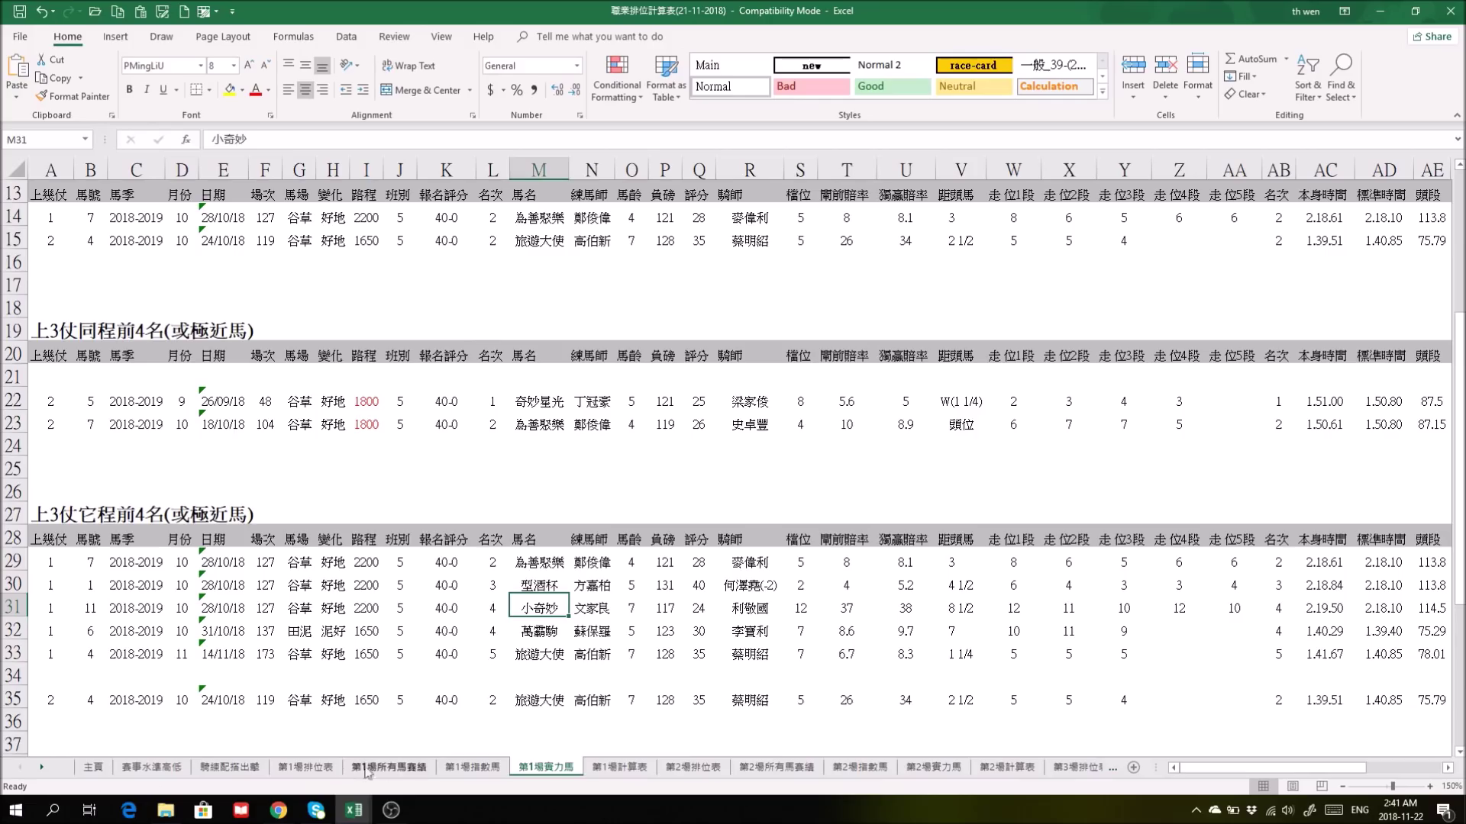
# Examine the race results and dividends on the 第1場排位表 sheet, and select 型酒杯 in the entries table.
pyautogui.click(316, 771)
pyautogui.scroll(-1, 933, 607)
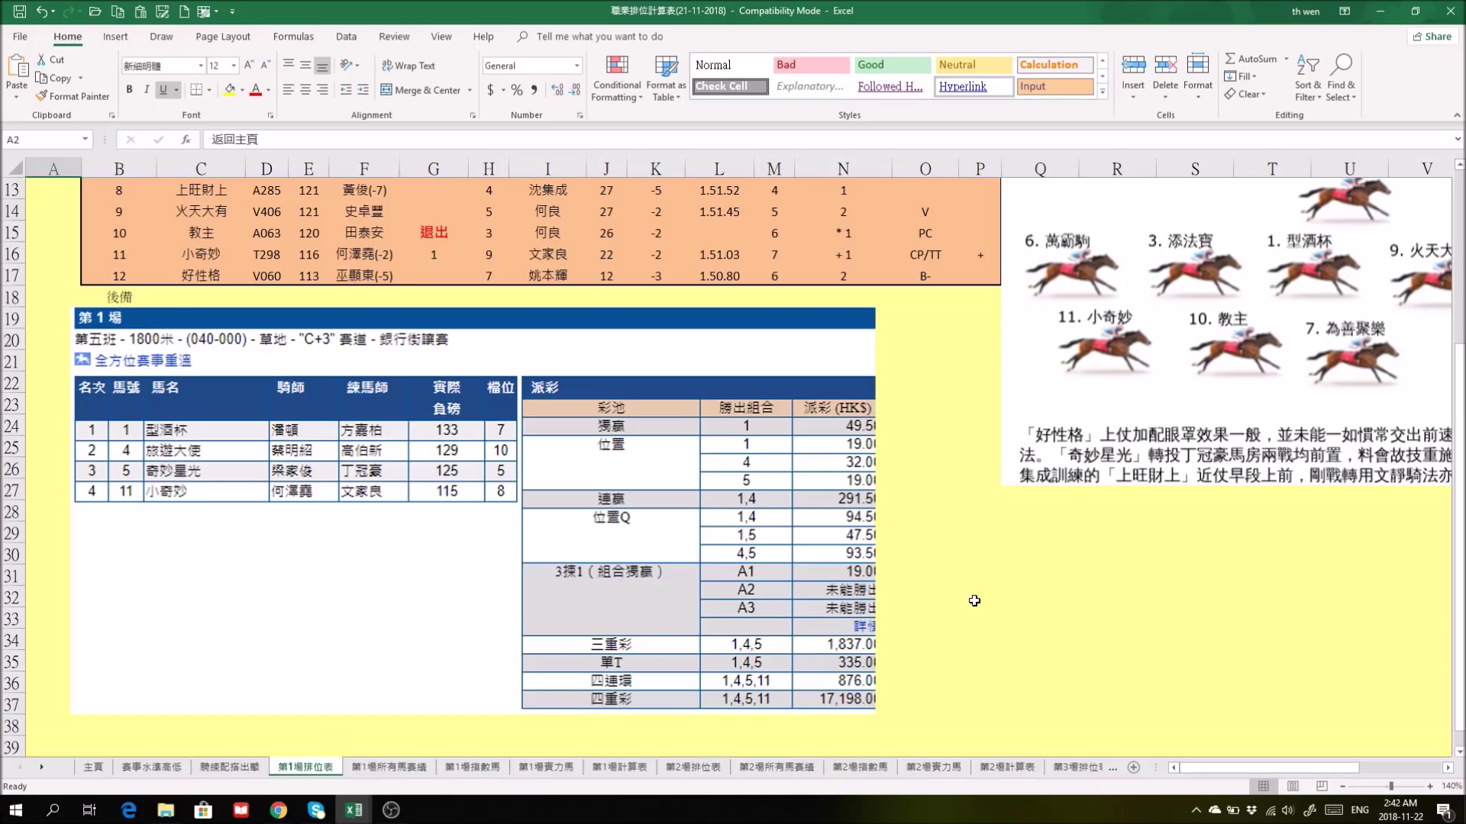
pyautogui.scroll(4, 905, 508)
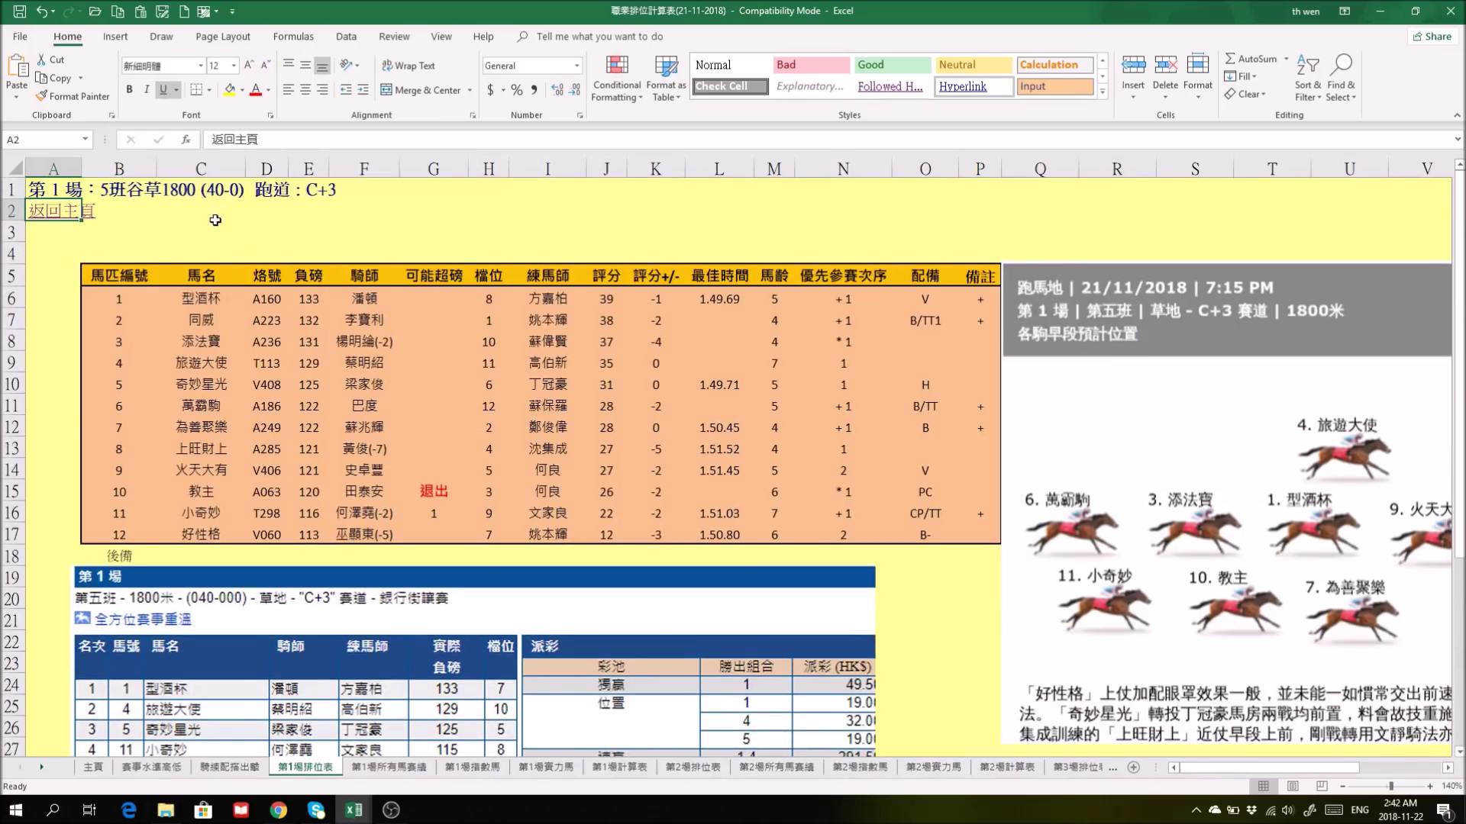
pyautogui.click(196, 297)
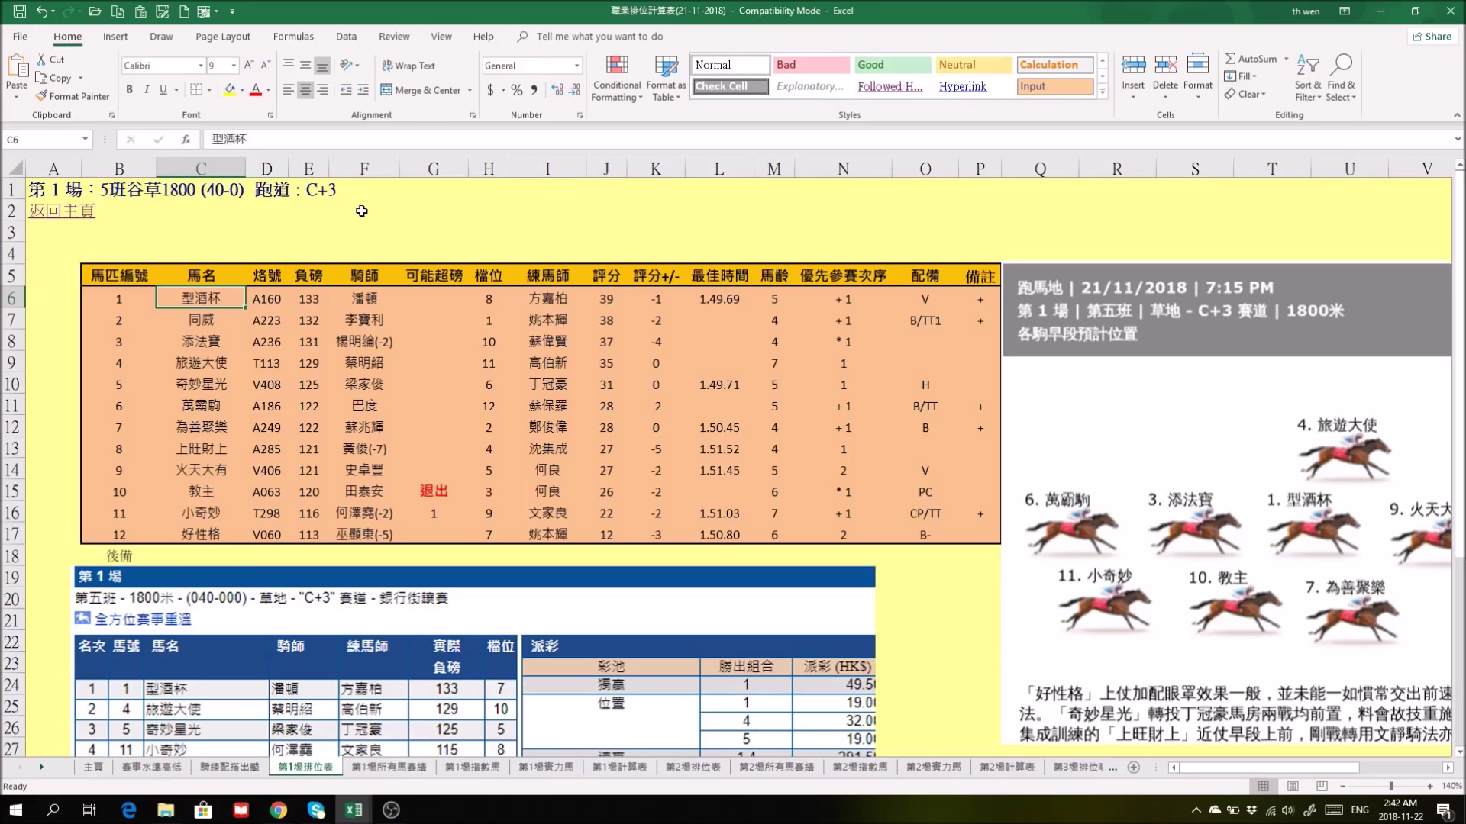
# Go back through the main page to 第1場實力馬 and review its 同程 and 它程 top-four sections.
pyautogui.click(46, 216)
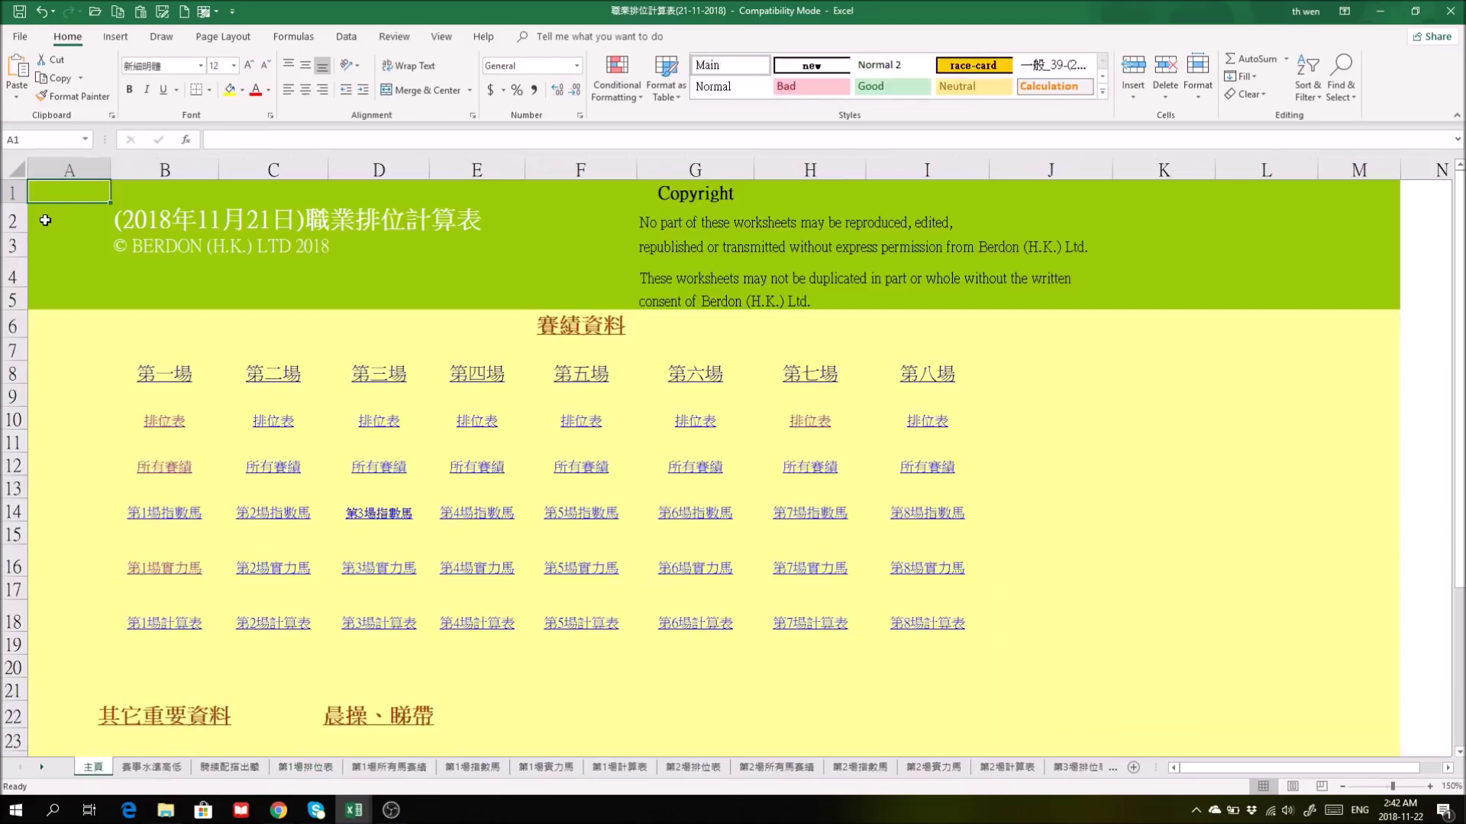
pyautogui.click(165, 568)
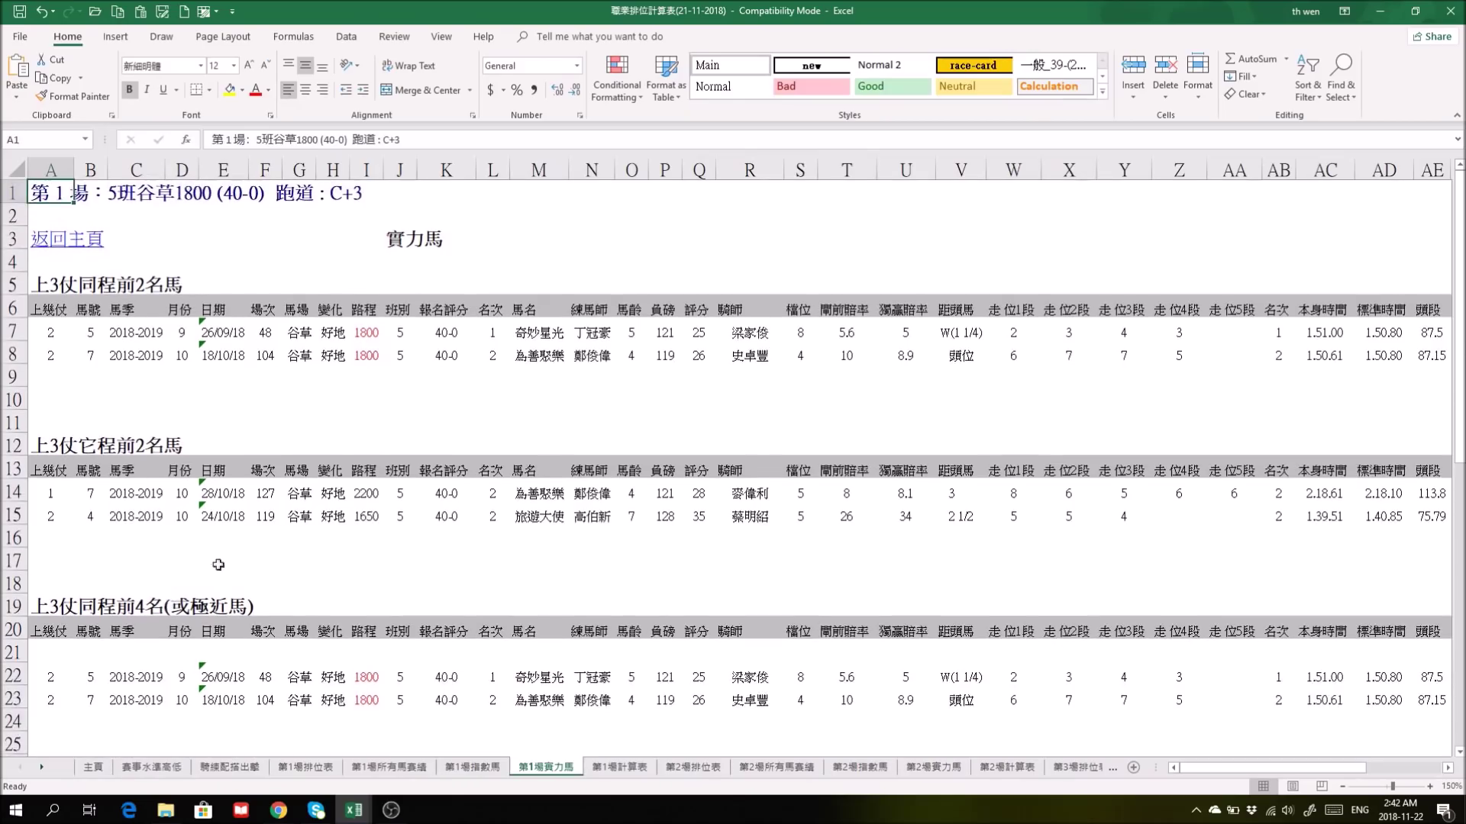
pyautogui.scroll(-3, 268, 561)
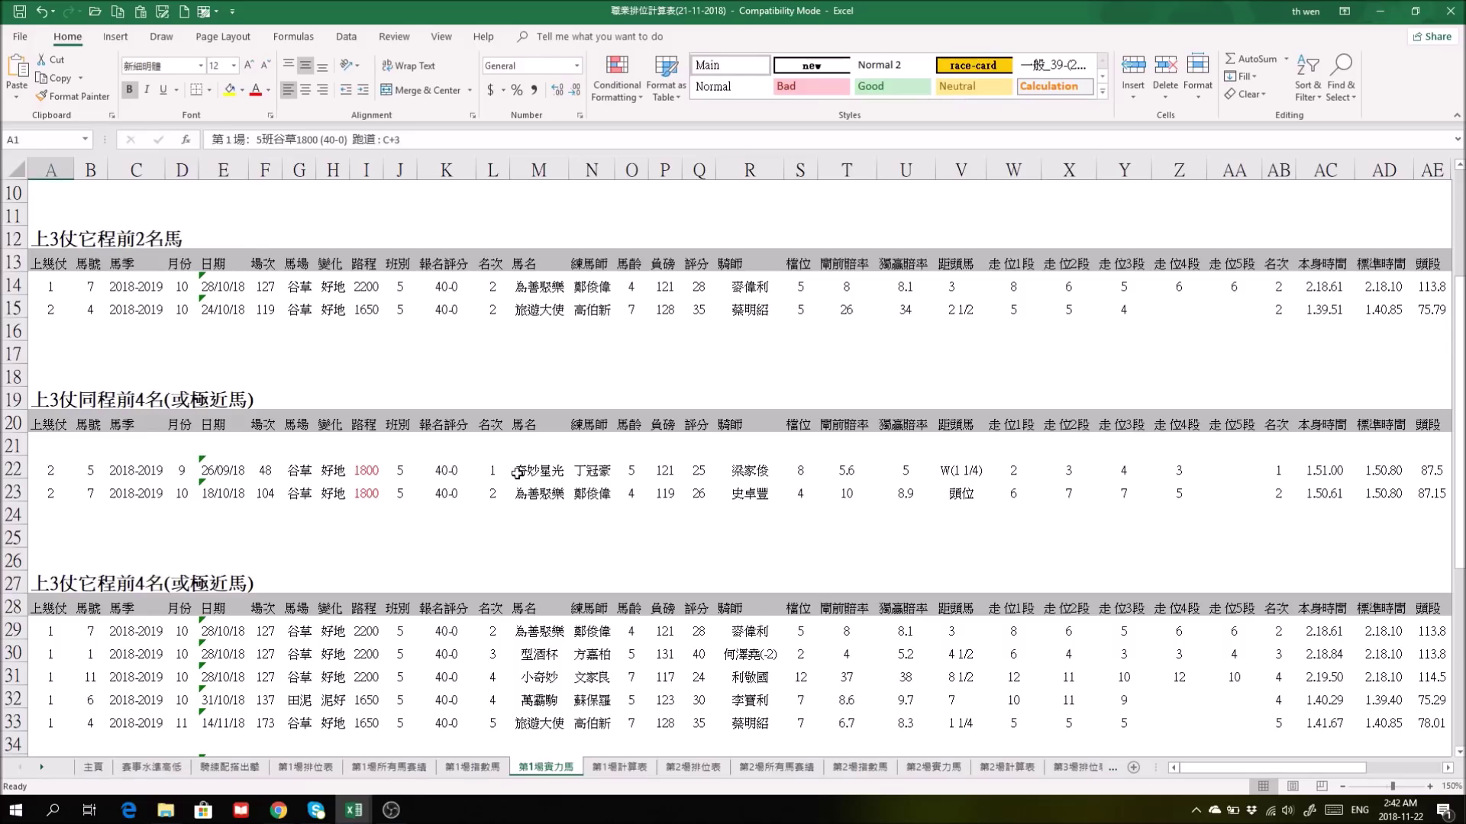
# On the 第1場所有馬賽績 sheet, filter 馬季 to exclude 2016-2017.
pyautogui.click(389, 767)
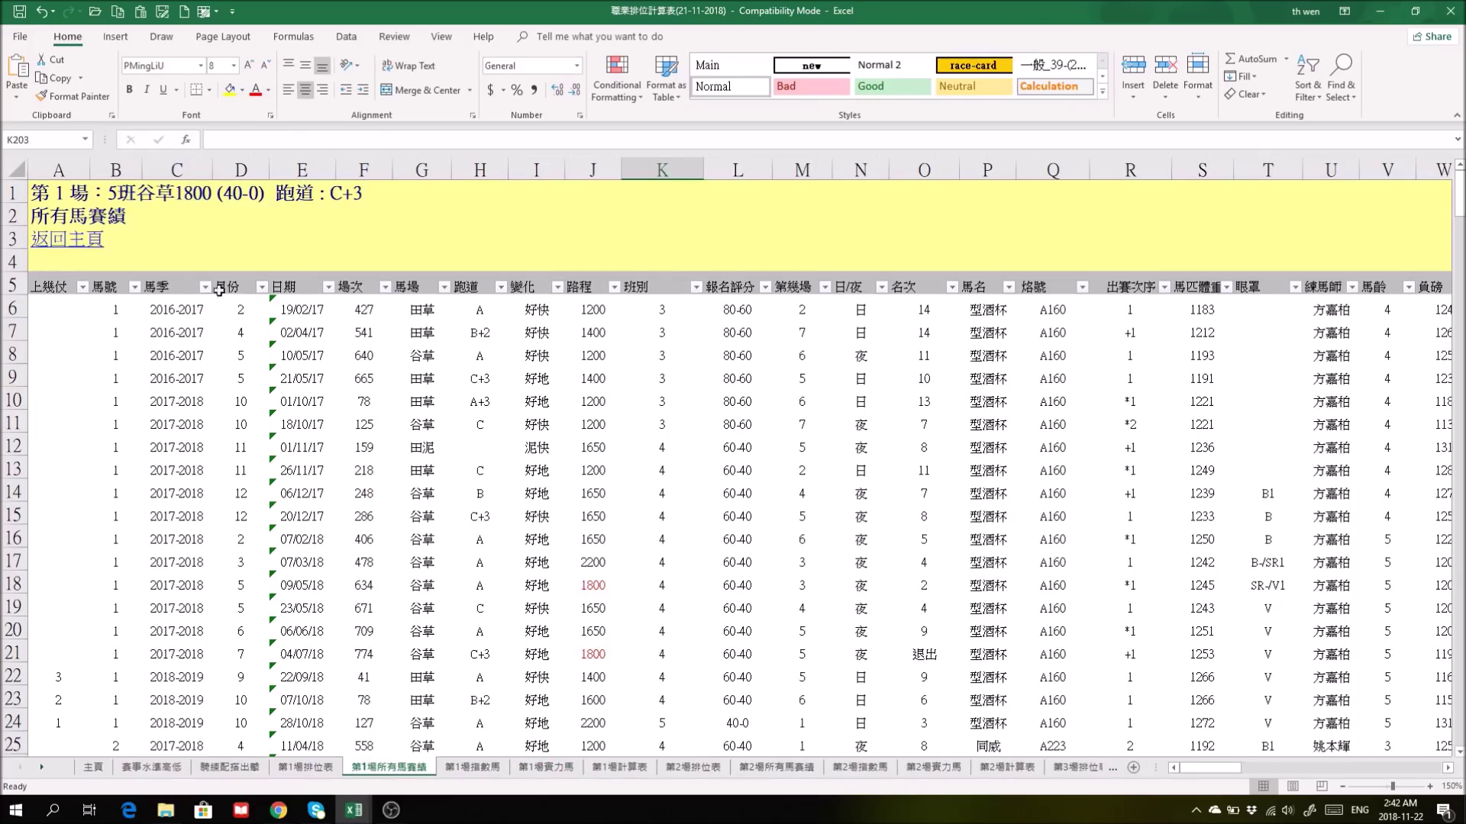
pyautogui.click(205, 287)
pyautogui.click(52, 450)
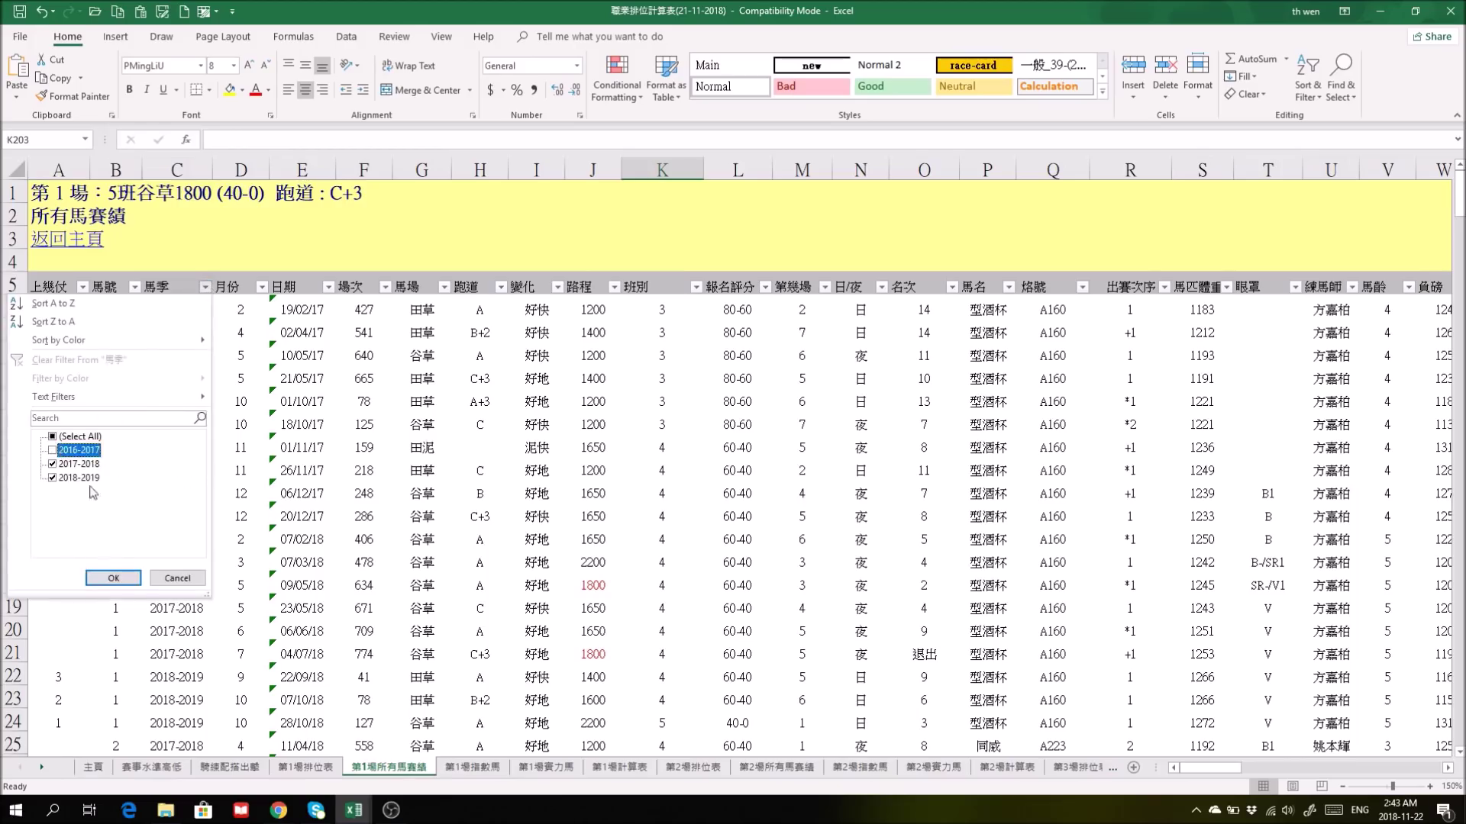
pyautogui.click(113, 578)
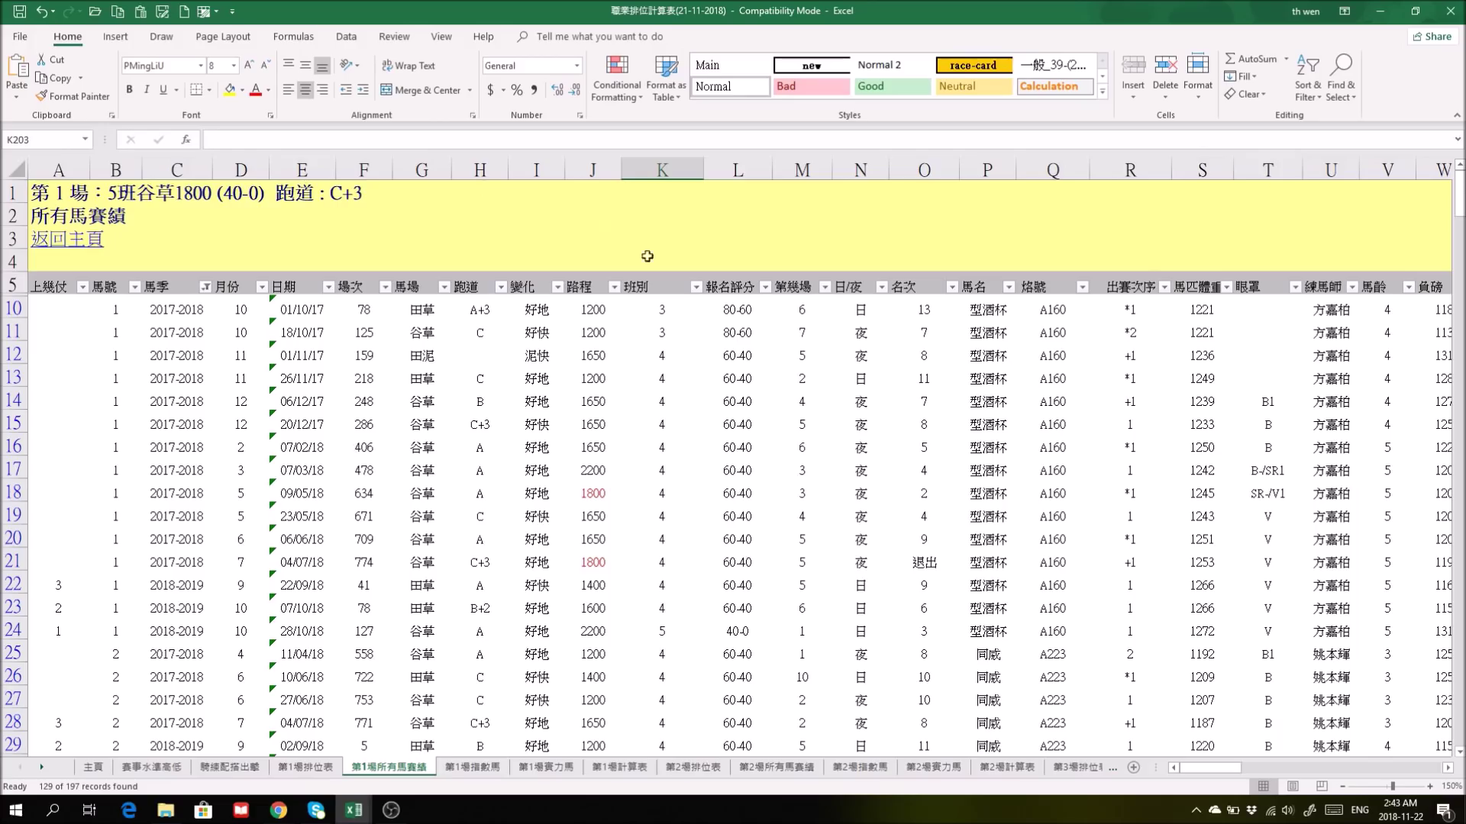
# Filter the 路程 column by red font colour.
pyautogui.click(614, 287)
pyautogui.moveTo(526, 378)
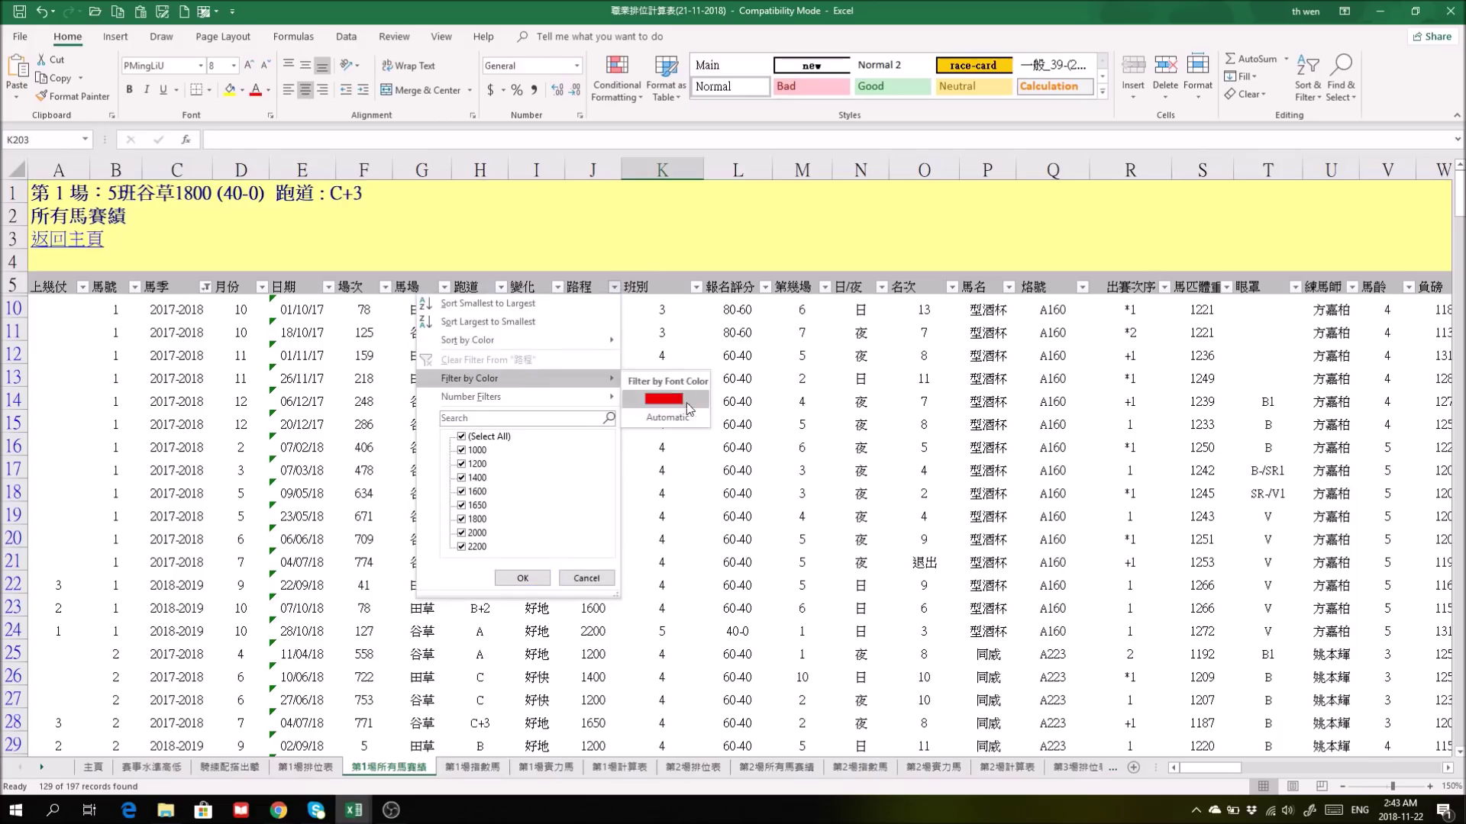
pyautogui.click(664, 398)
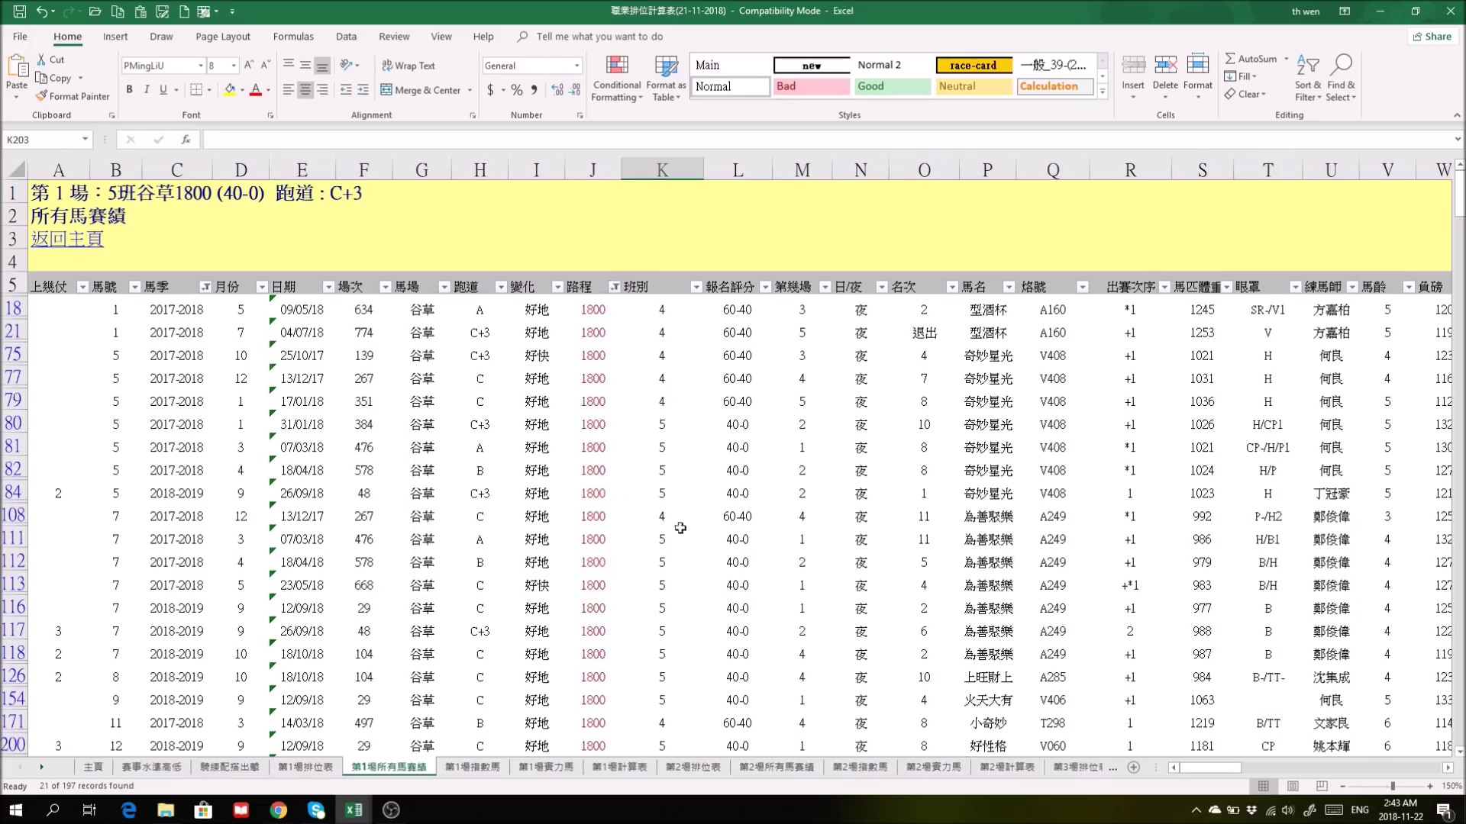
# Filter the 名次 column to show only finishing position 1.
pyautogui.click(952, 287)
pyautogui.click(799, 437)
pyautogui.click(799, 450)
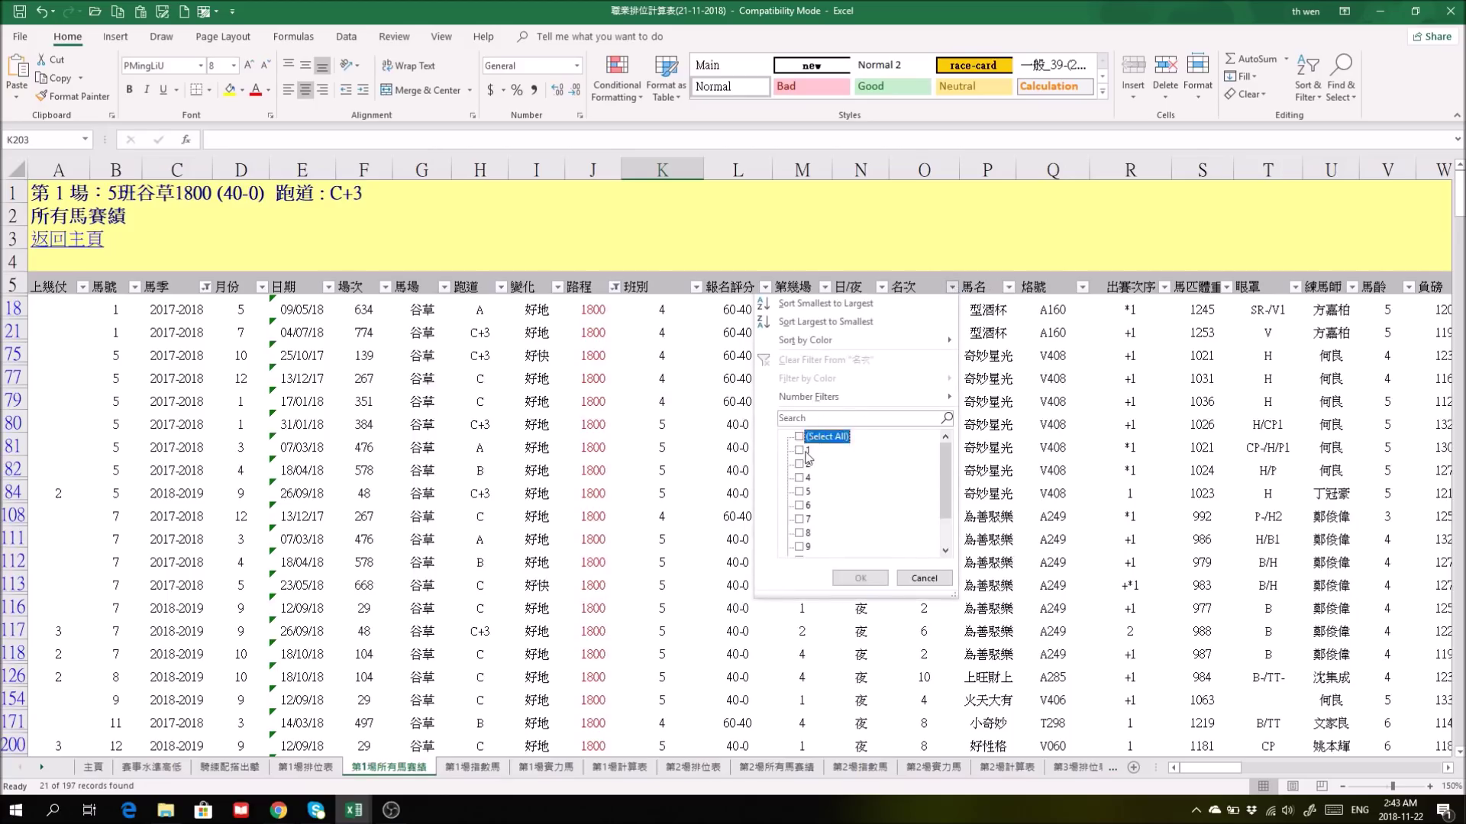
pyautogui.click(861, 580)
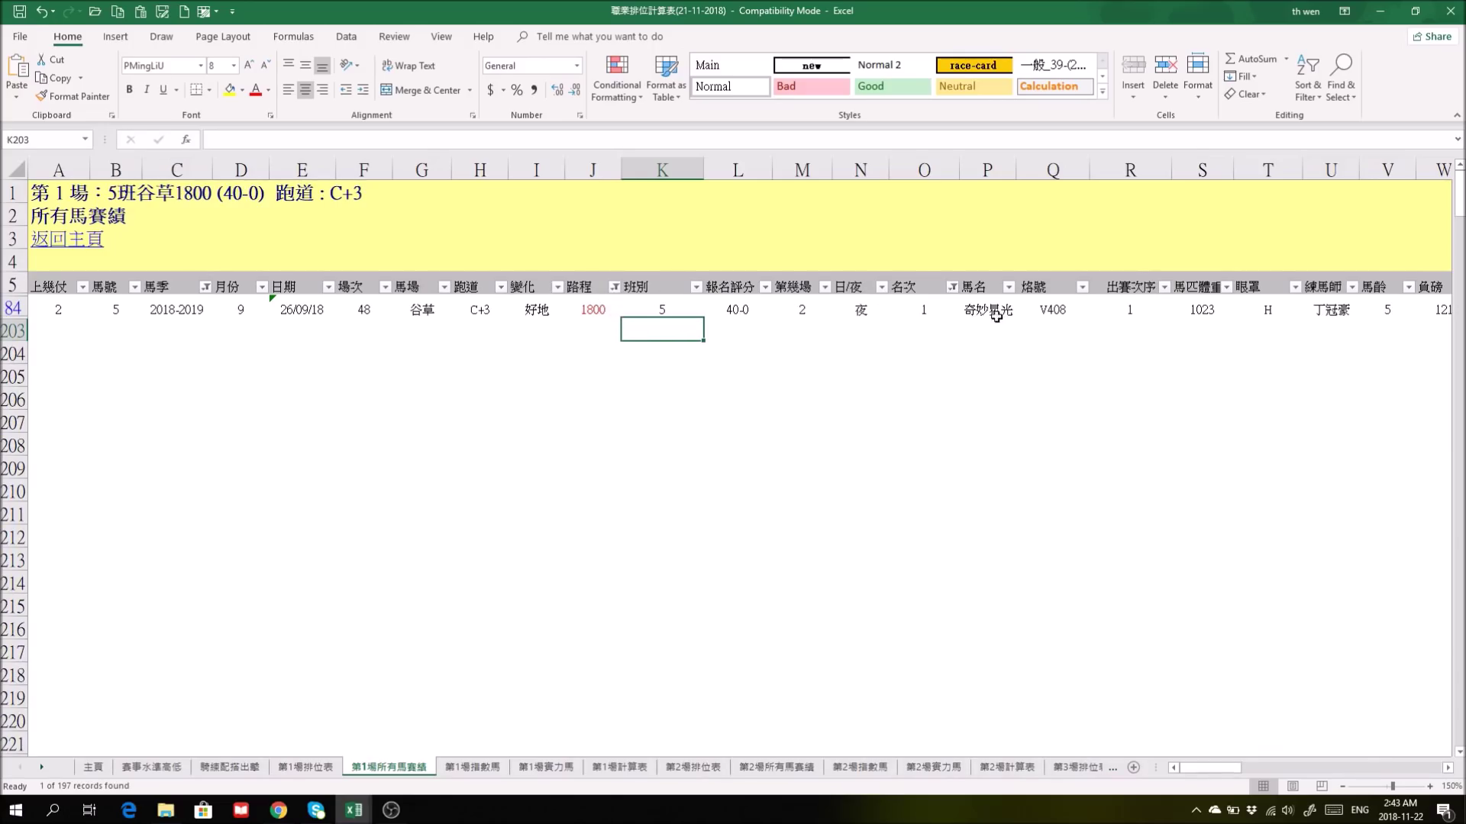
# Reset the 名次 and 路程 filters so that all finishing positions and distances are included.
pyautogui.moveTo(1214, 768); pyautogui.dragTo(766, 335)
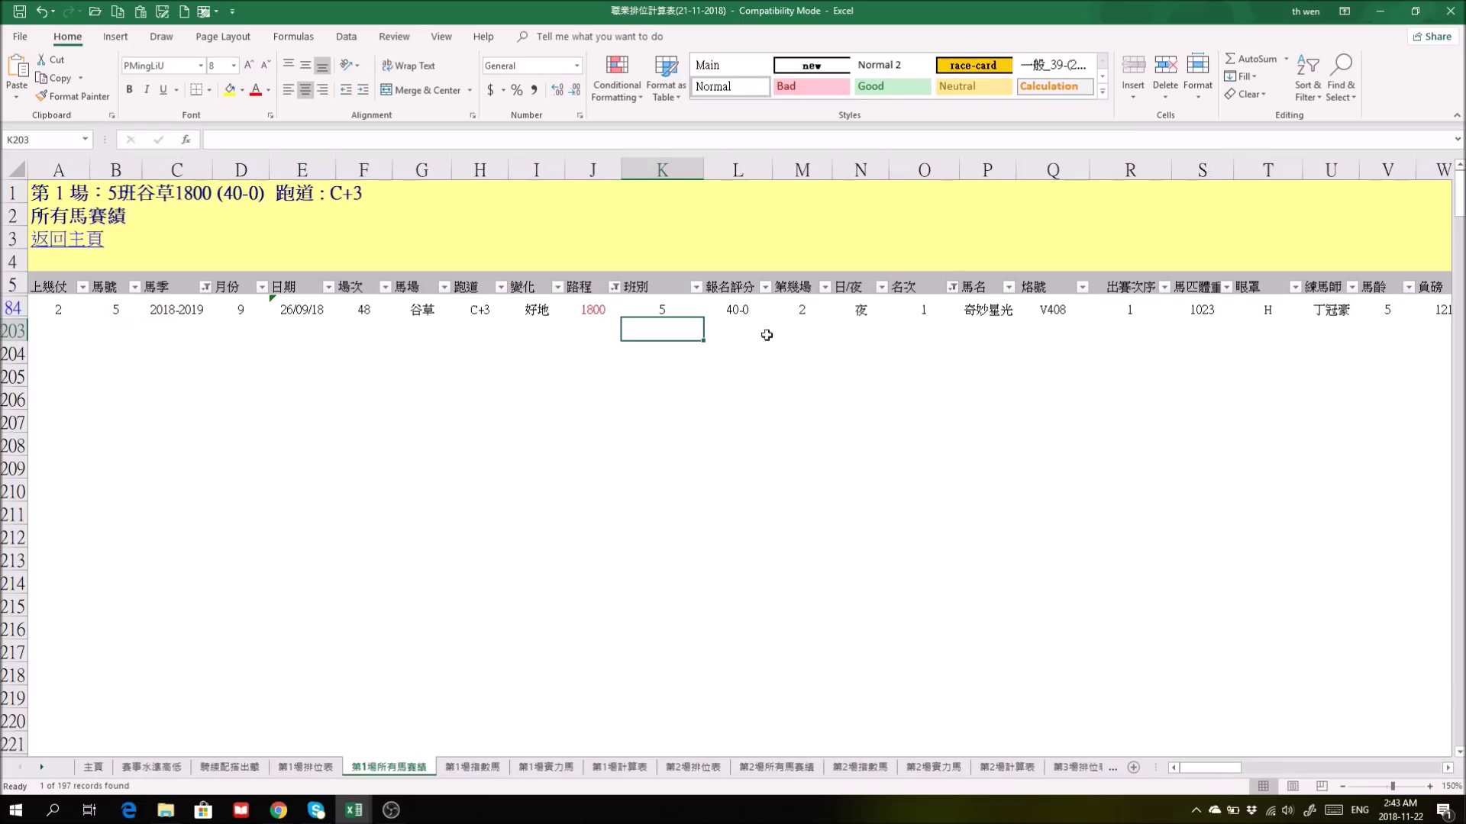
pyautogui.click(615, 296)
pyautogui.click(851, 426)
pyautogui.click(952, 287)
pyautogui.click(820, 443)
pyautogui.click(858, 578)
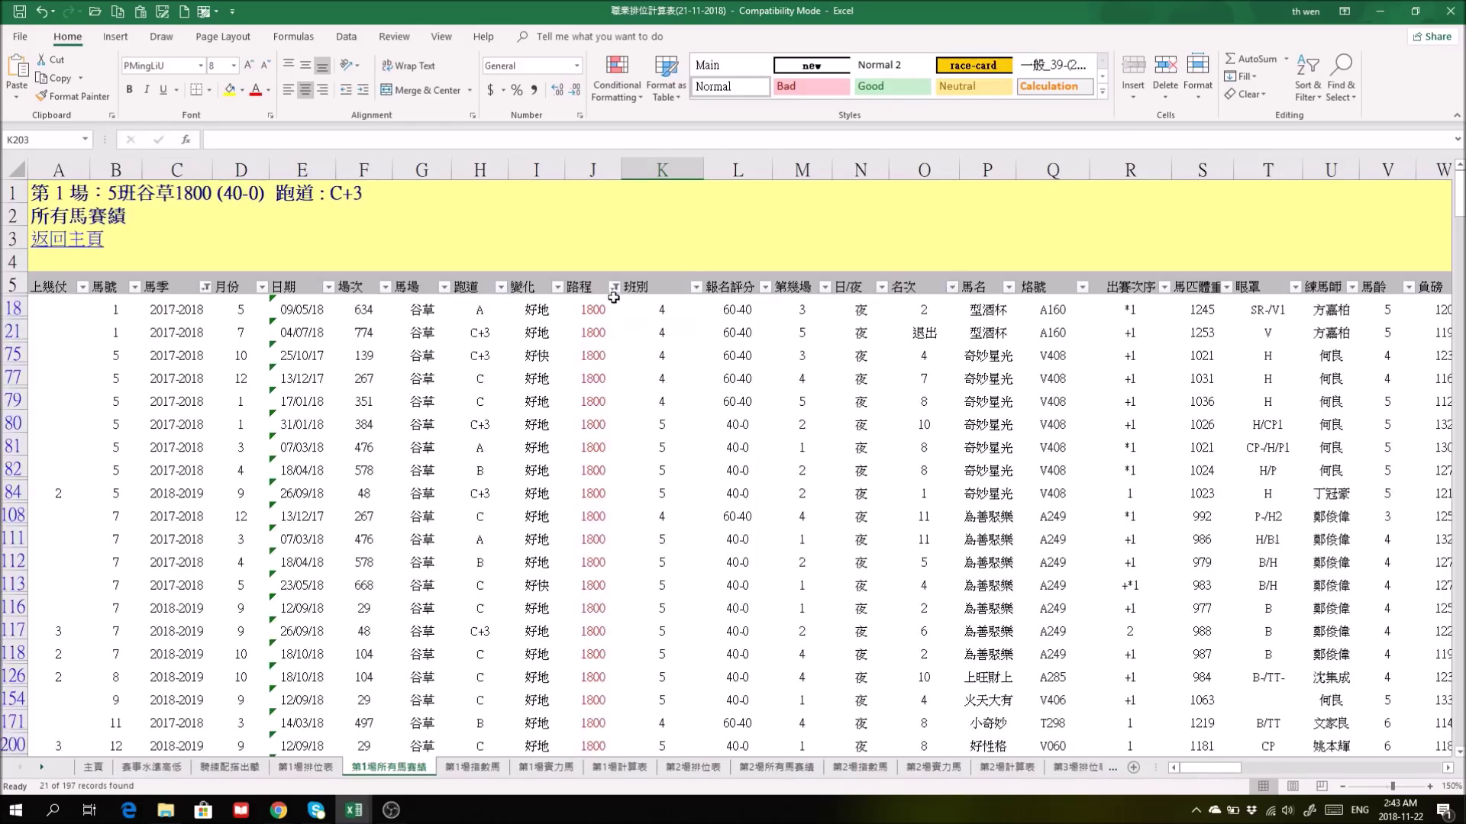
pyautogui.click(614, 287)
pyautogui.click(477, 442)
pyautogui.click(519, 577)
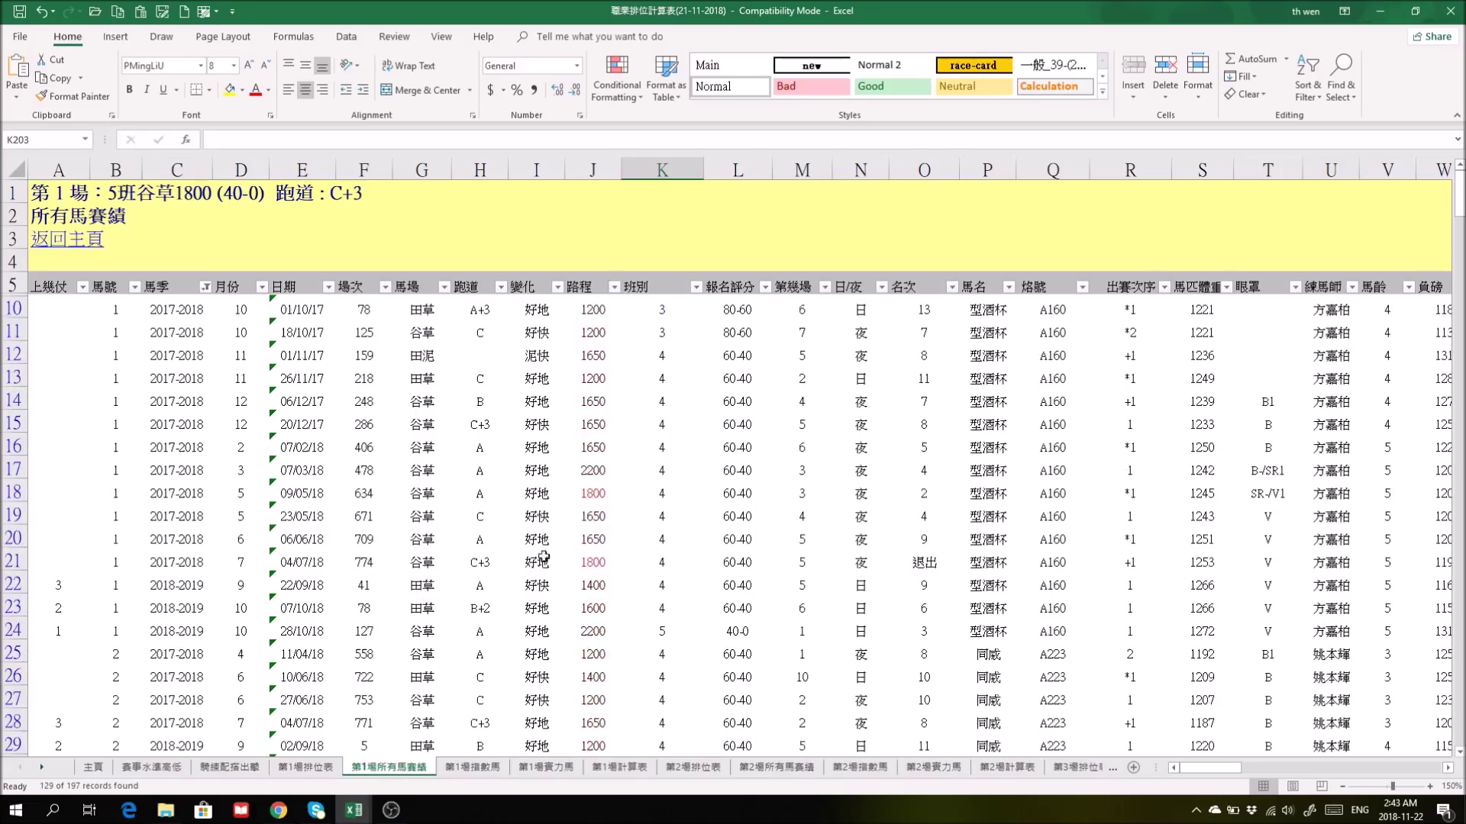
# Filter the 馬場 column to show only 谷草.
pyautogui.click(443, 287)
pyautogui.click(291, 437)
pyautogui.click(291, 477)
pyautogui.click(352, 578)
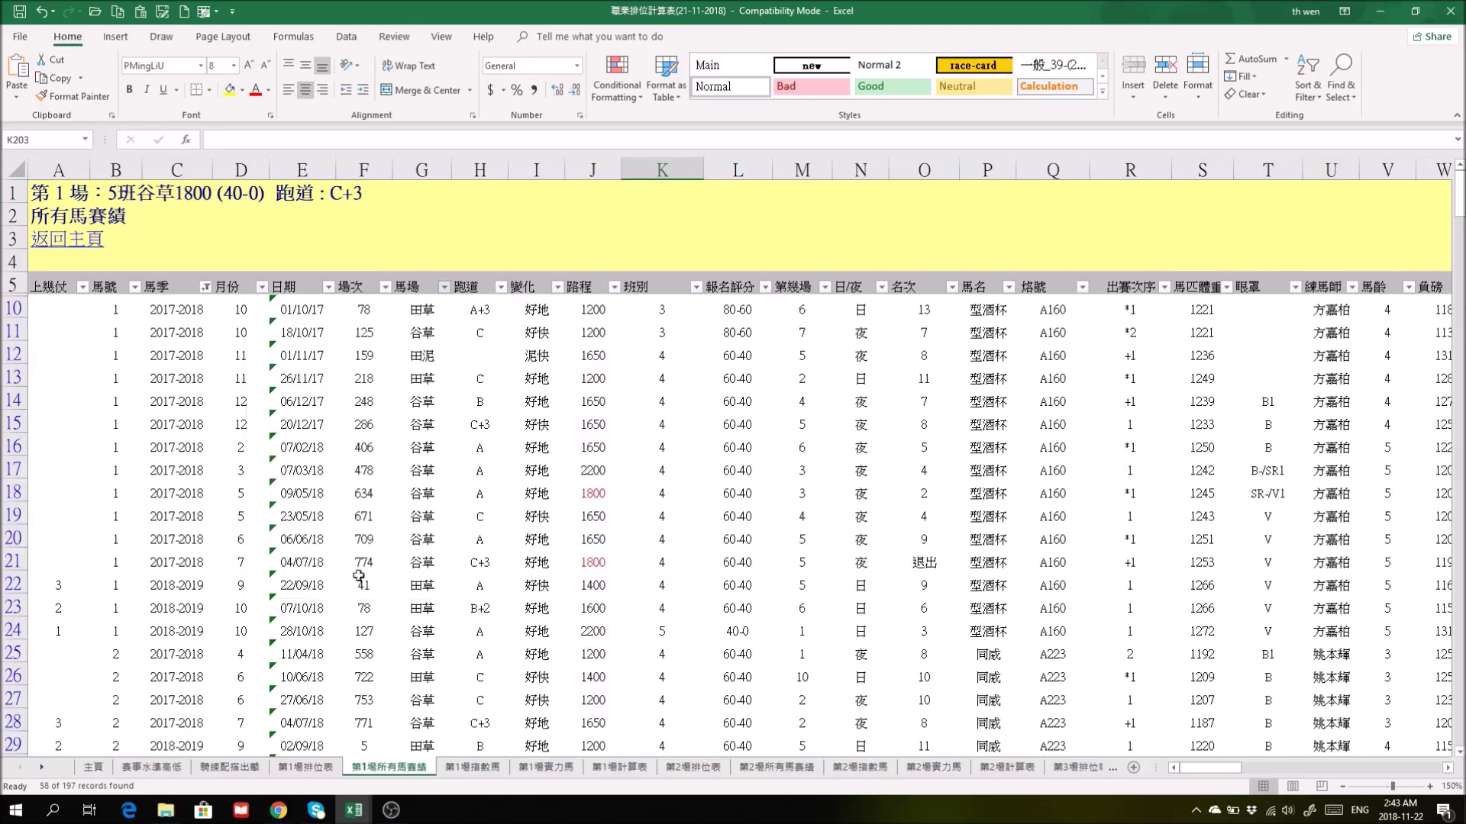
# Filter the 路程 column to show only the 1800 distance.
pyautogui.click(614, 287)
pyautogui.click(461, 436)
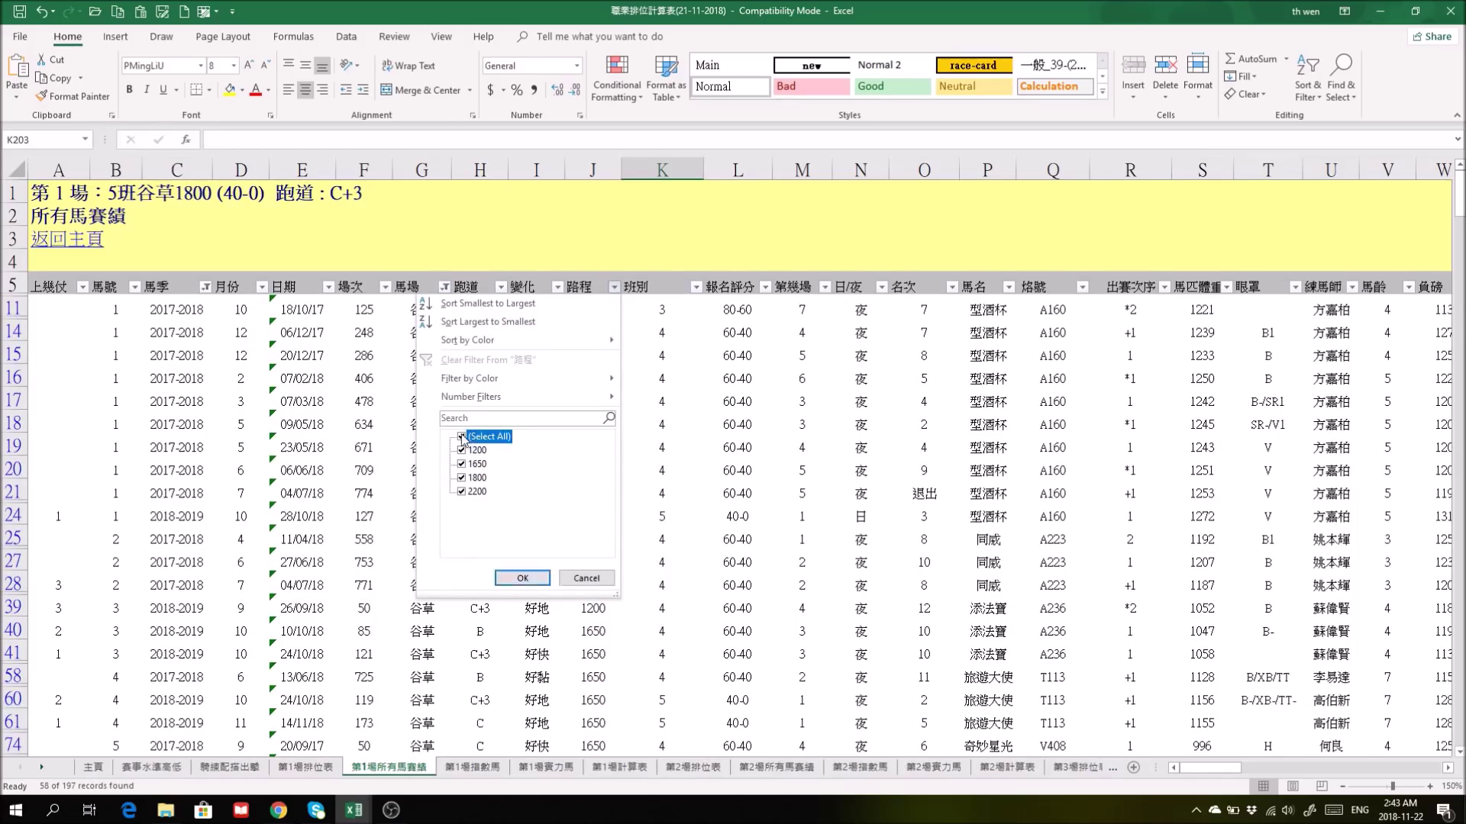
pyautogui.click(461, 478)
pyautogui.click(522, 578)
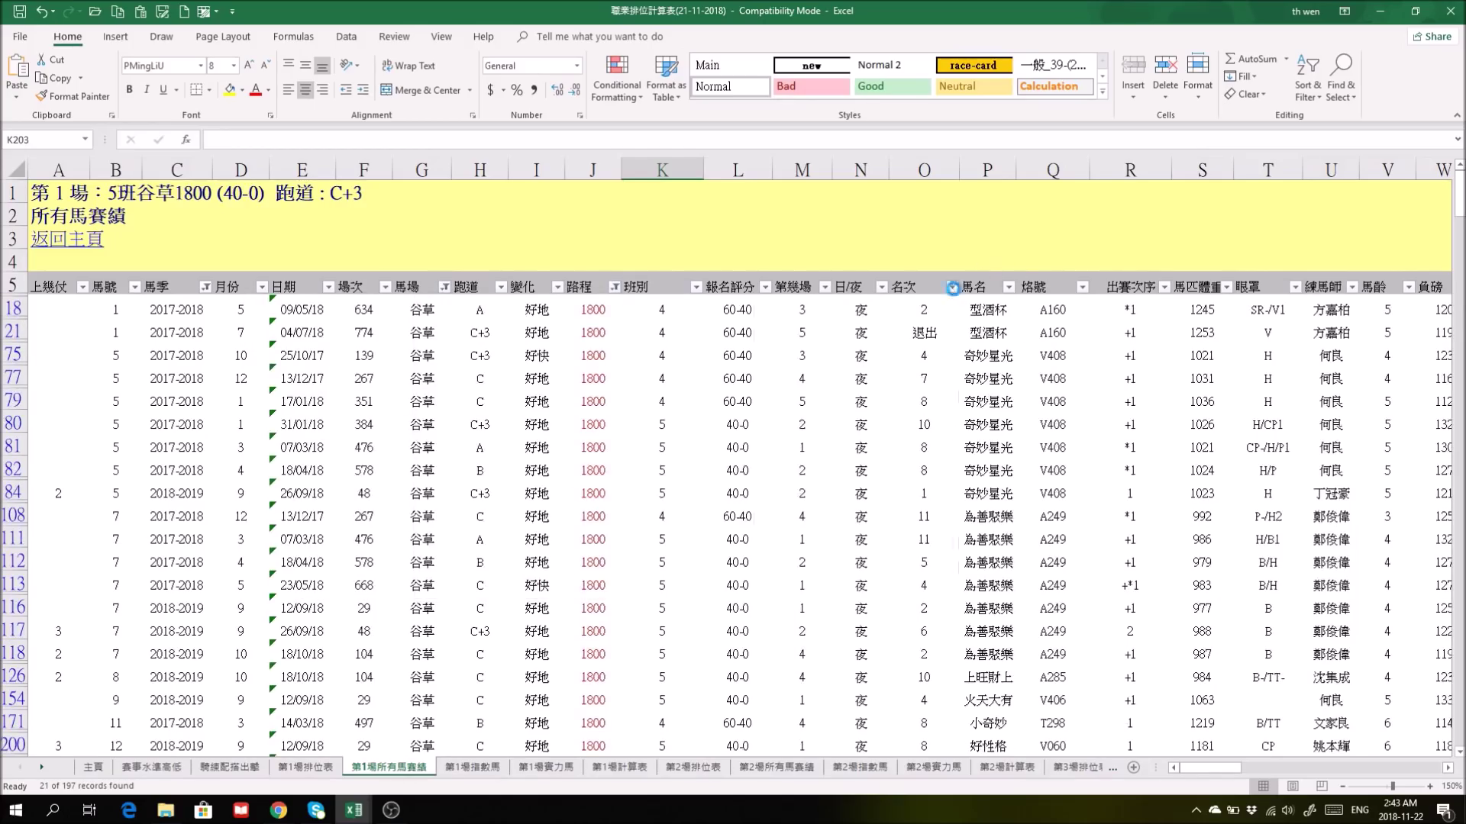
# Filter the 名次 column to show only first-place finishes.
pyautogui.click(952, 287)
pyautogui.click(799, 437)
pyautogui.click(801, 450)
pyautogui.click(859, 578)
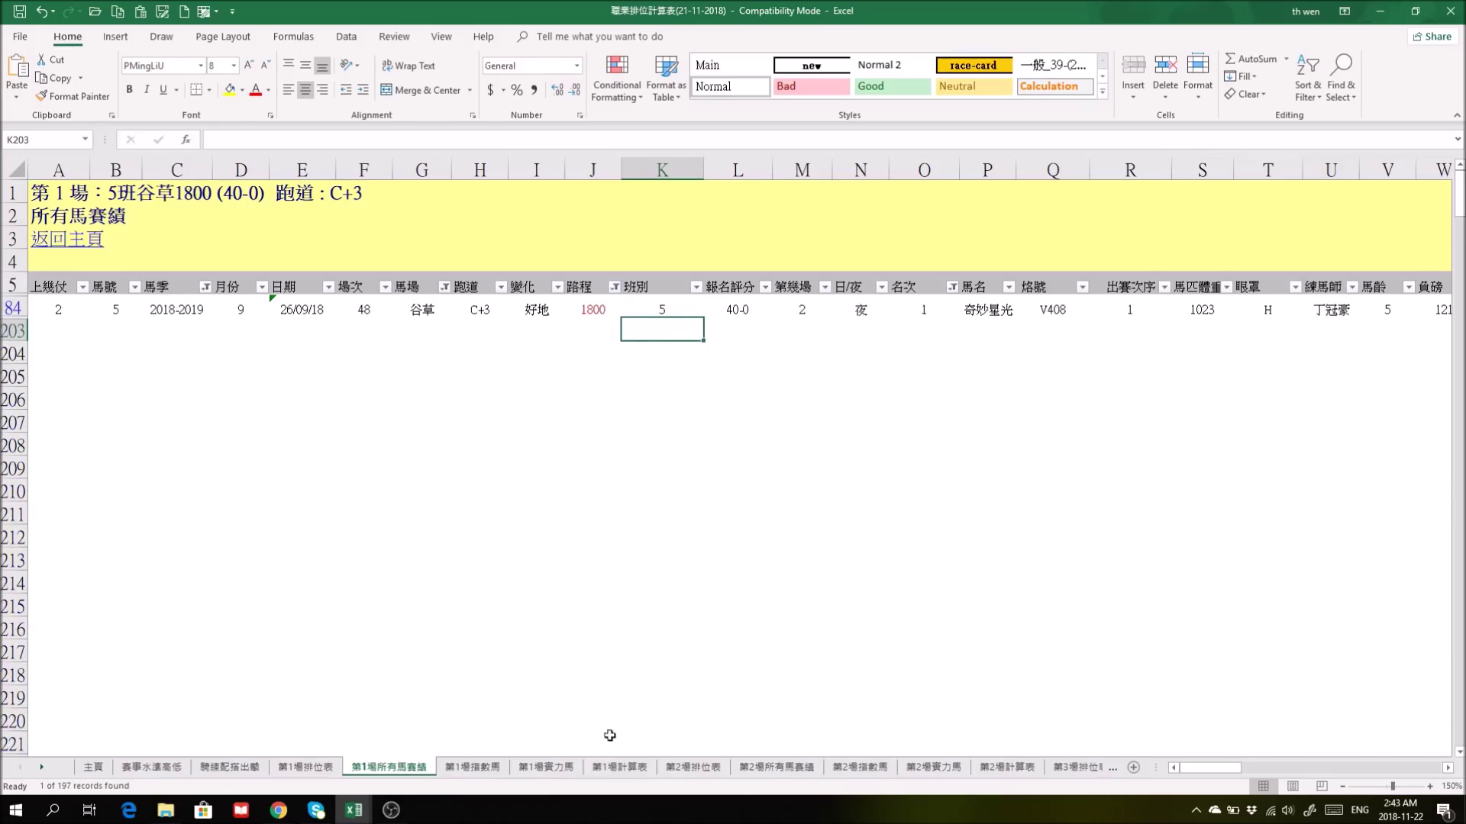
# On the 第1場實力馬 sheet, examine the 1800 record of 奇妙星光 in the 同程 top-four section, including its 距頭馬 and running positions.
pyautogui.click(545, 766)
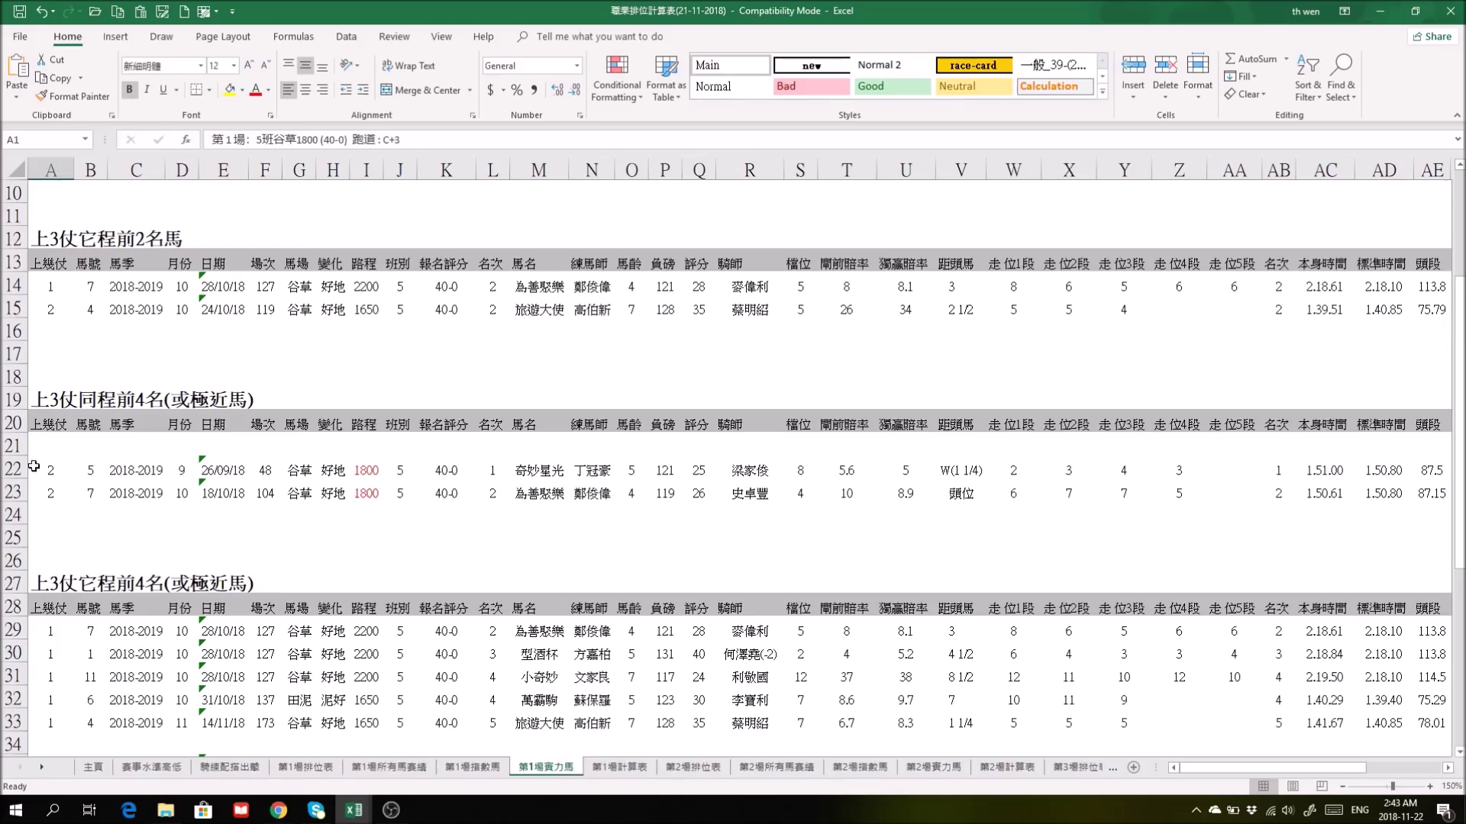
pyautogui.click(522, 469)
pyautogui.moveTo(949, 470); pyautogui.dragTo(1068, 469)
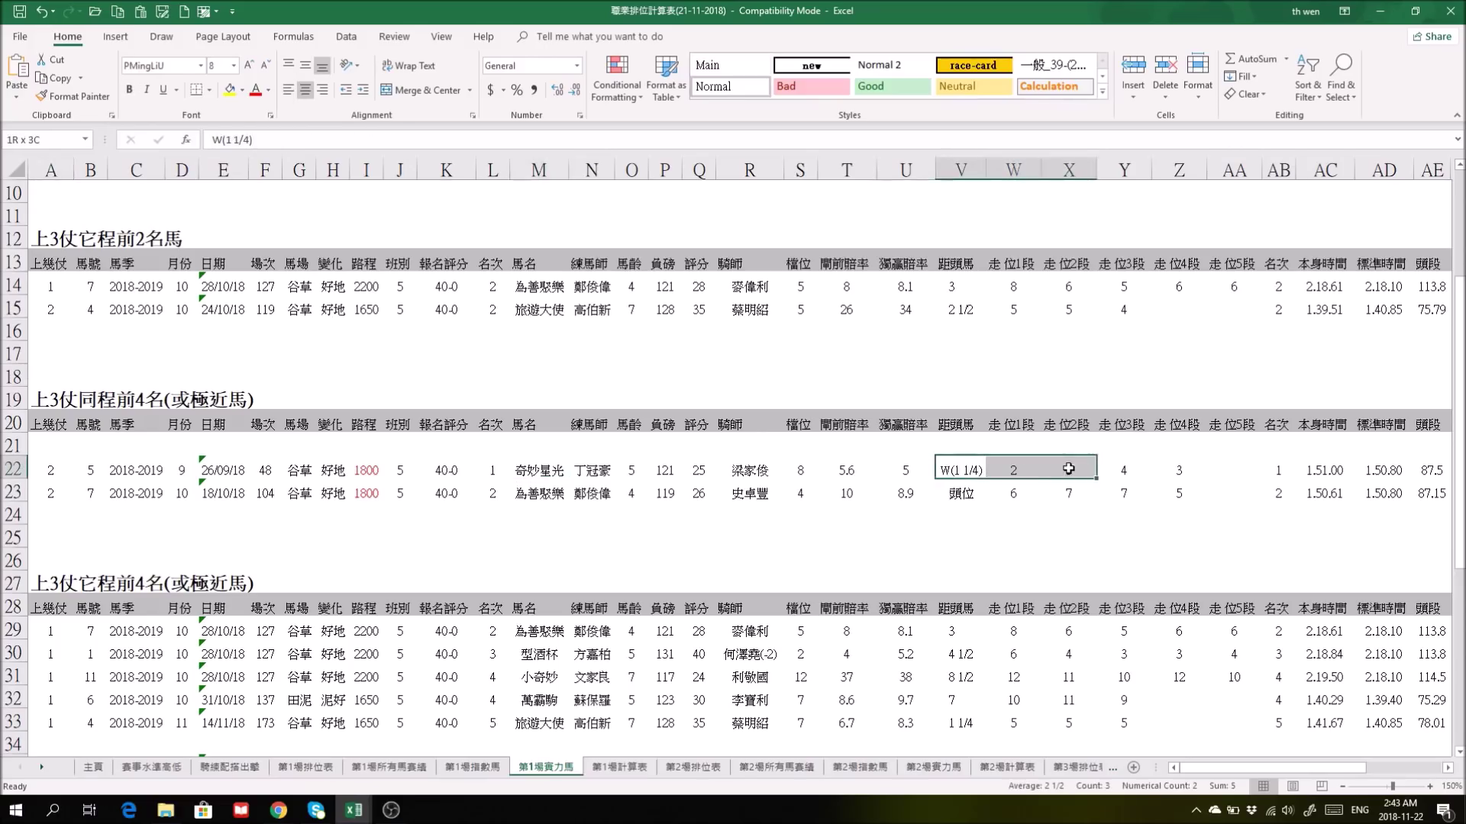
pyautogui.click(552, 465)
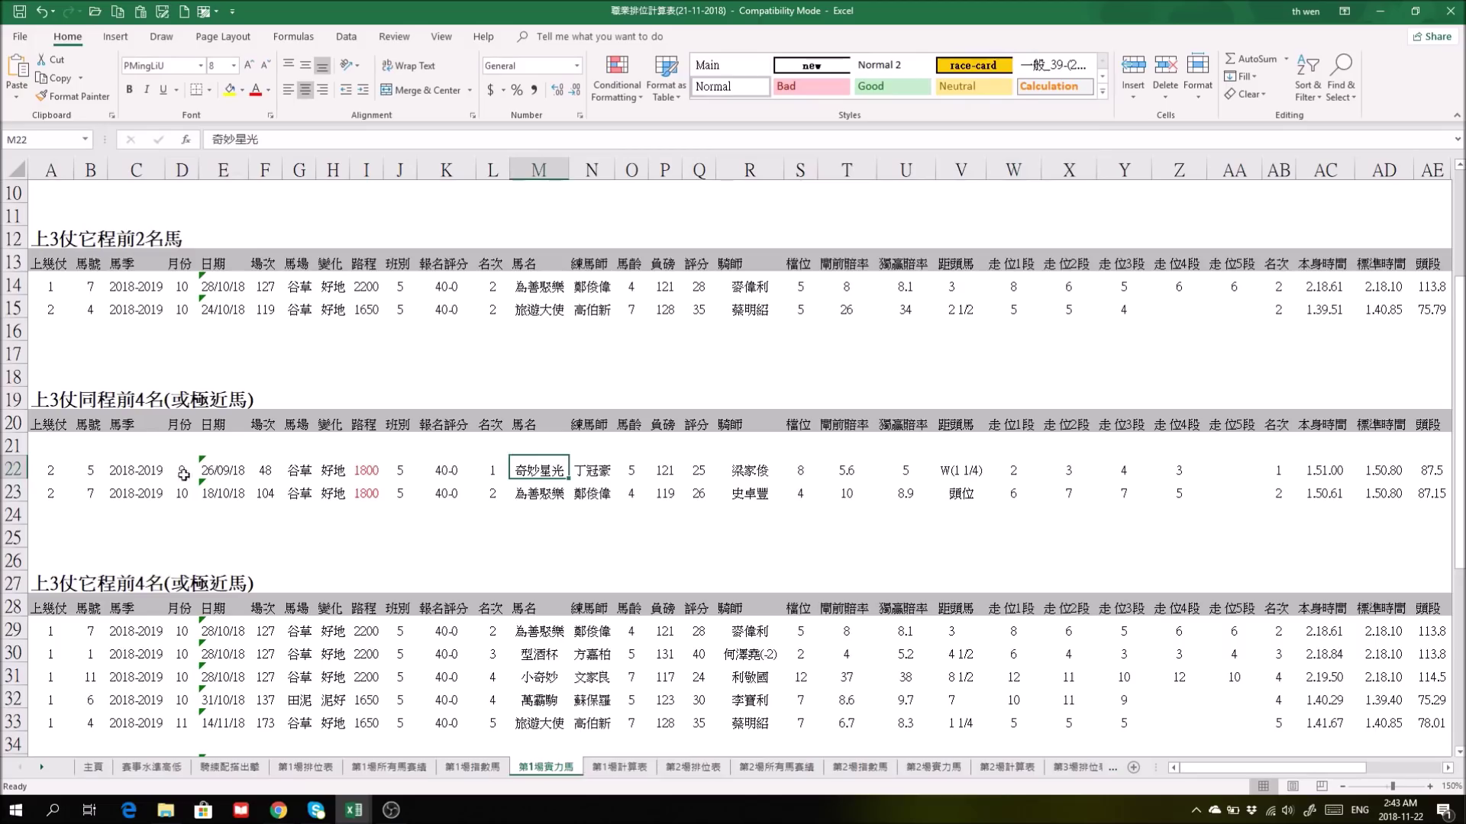
# Return to 第1場所有馬賽績 and change the 名次 filter to show only finishing position 2.
pyautogui.click(390, 768)
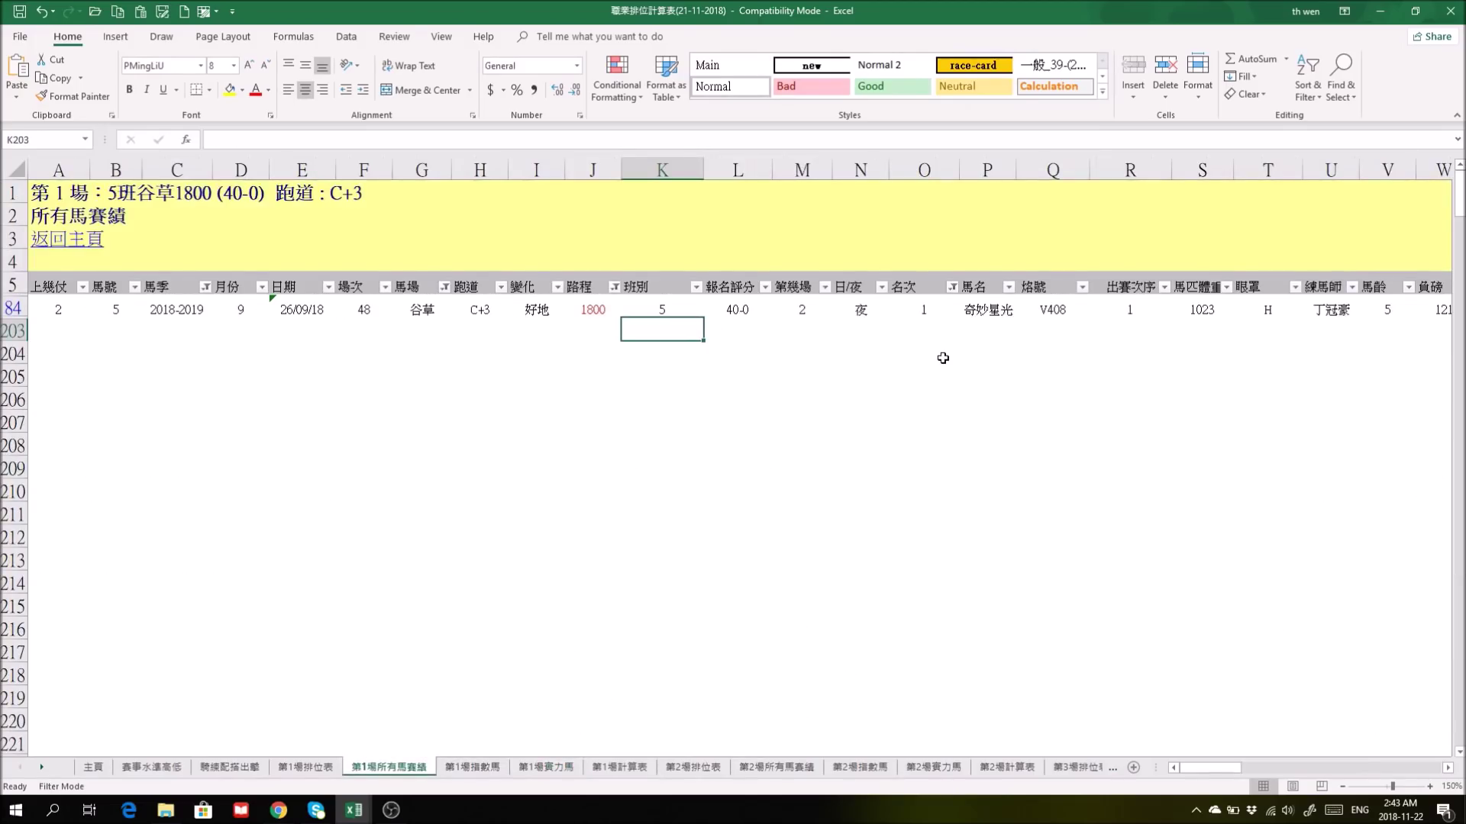
pyautogui.click(951, 287)
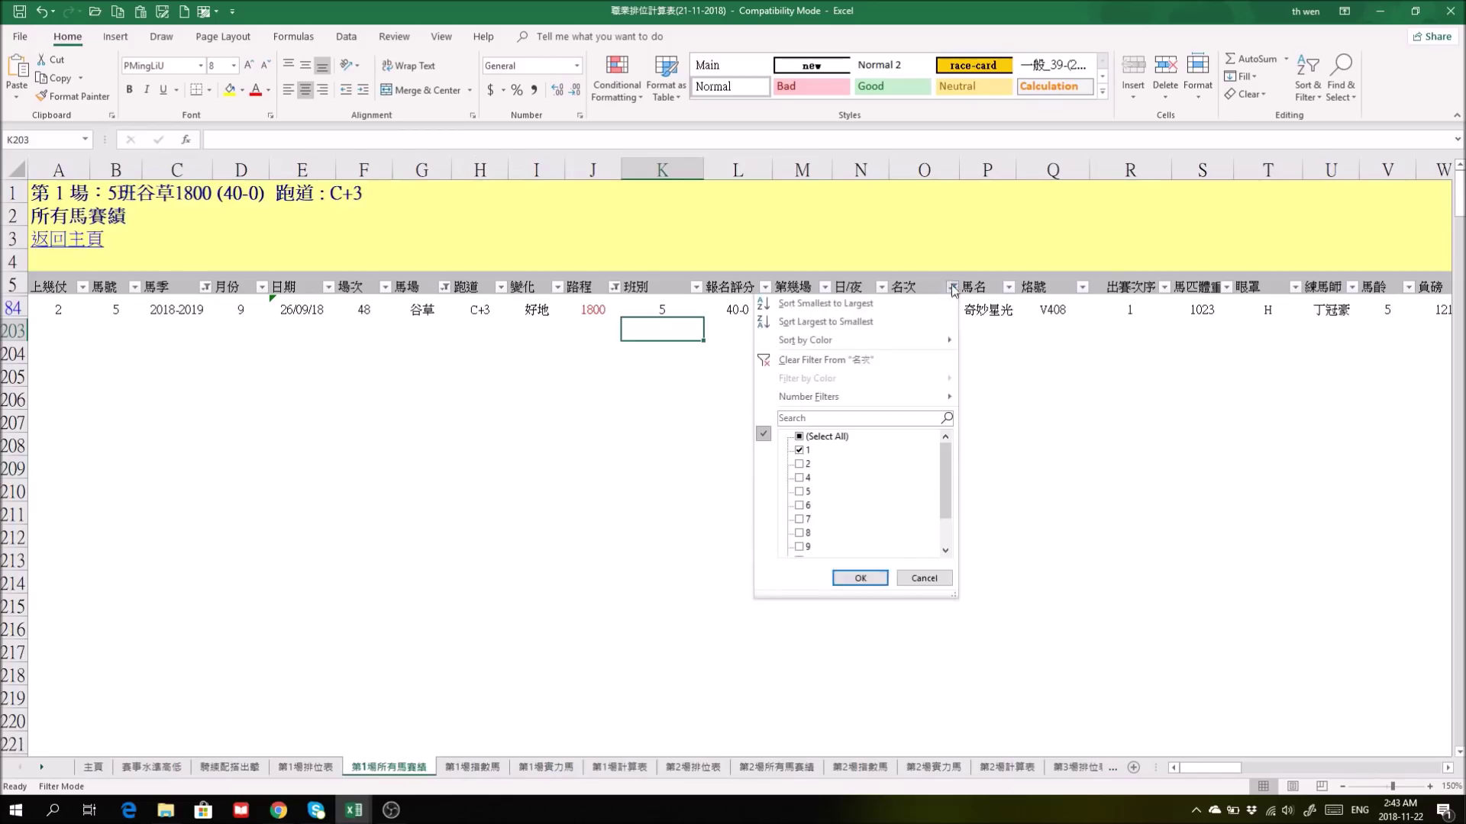
pyautogui.click(800, 451)
pyautogui.click(799, 464)
pyautogui.click(847, 577)
# Examine the 型酒杯 second-place record over 1800, comparing its 路程, 班別 and 馬齡 with the other filtered rows.
pyautogui.moveTo(591, 313); pyautogui.dragTo(662, 313)
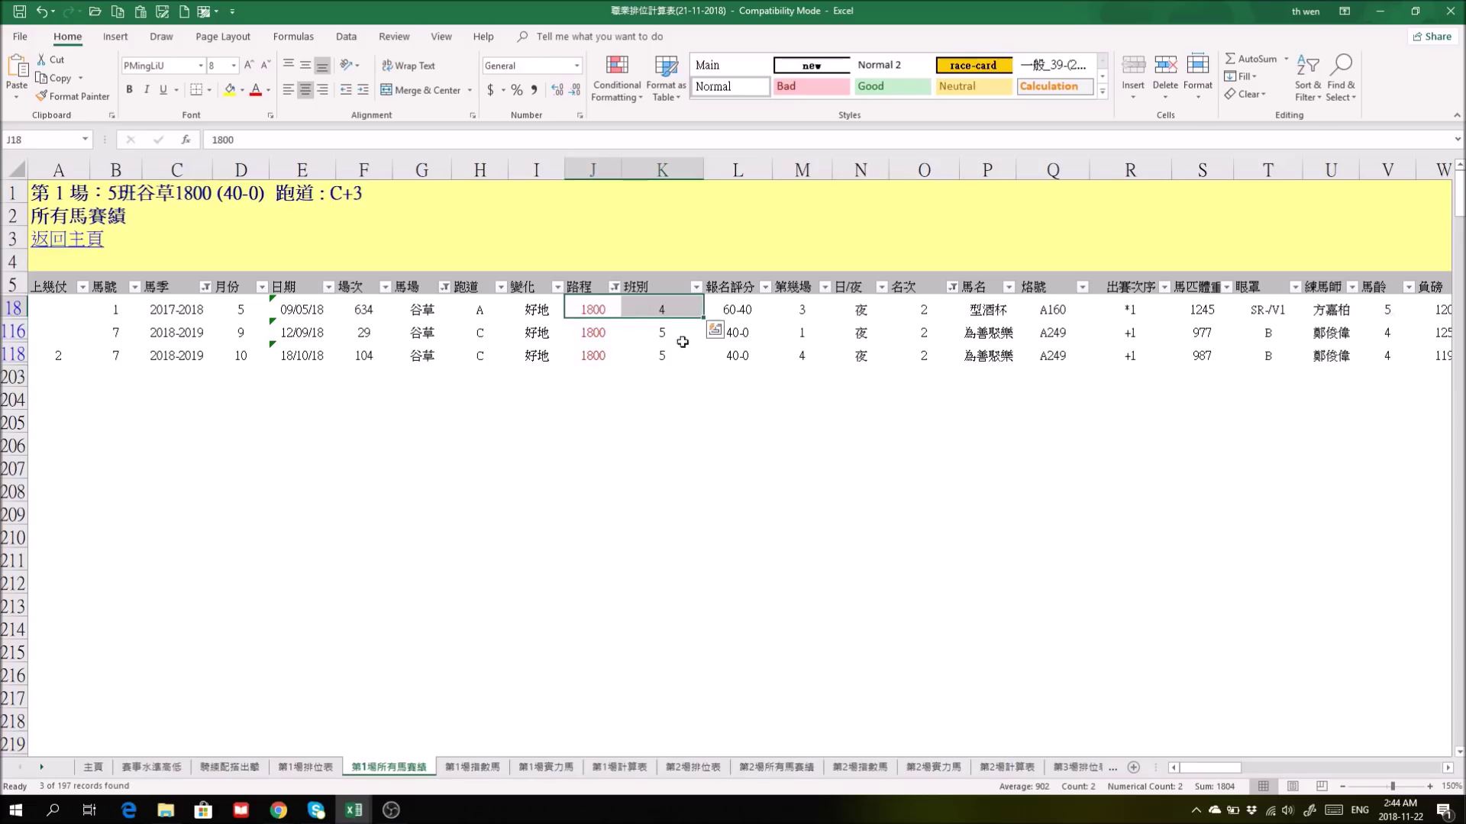
pyautogui.click(667, 316)
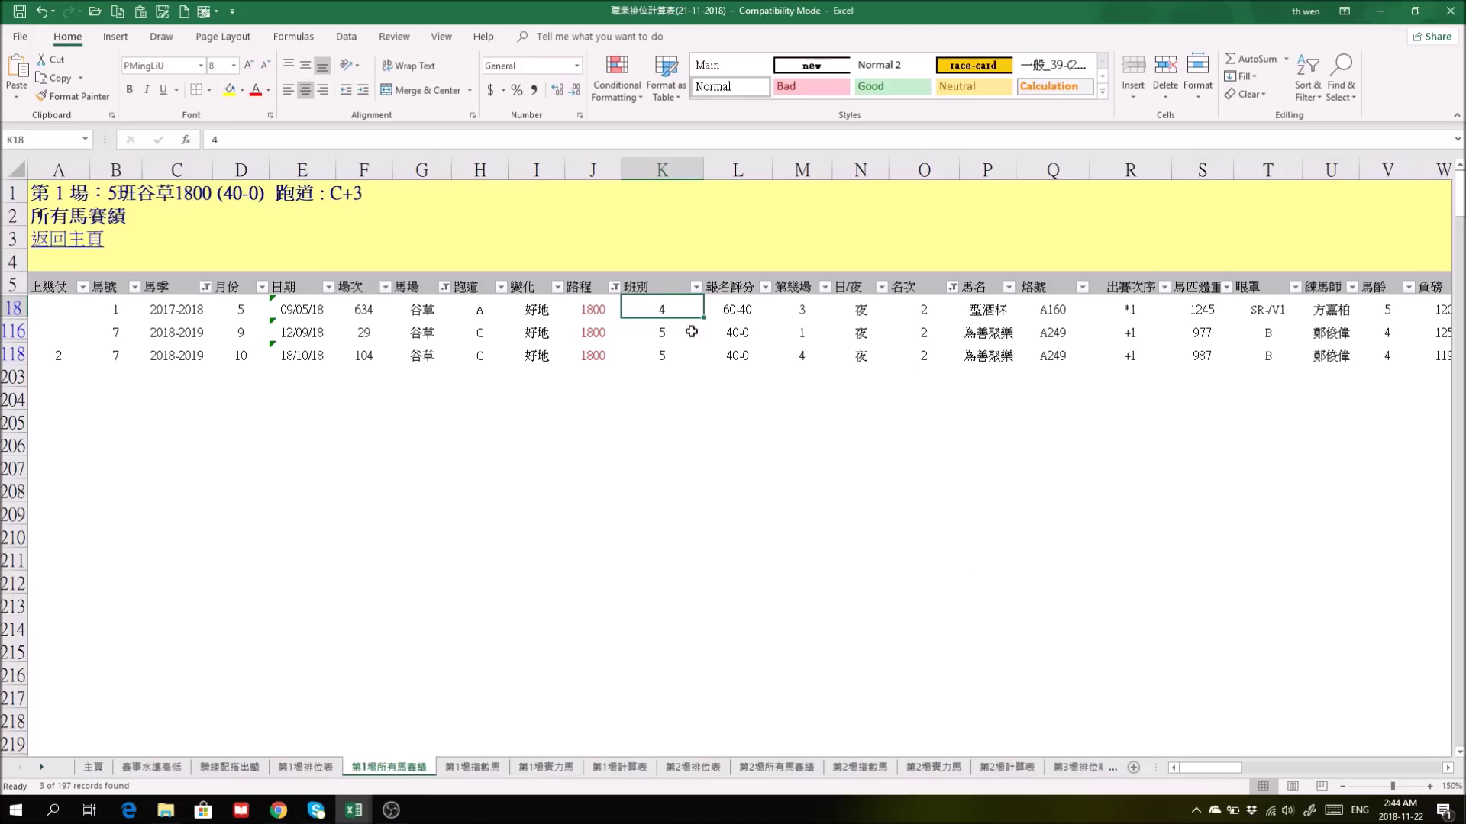
pyautogui.click(953, 373)
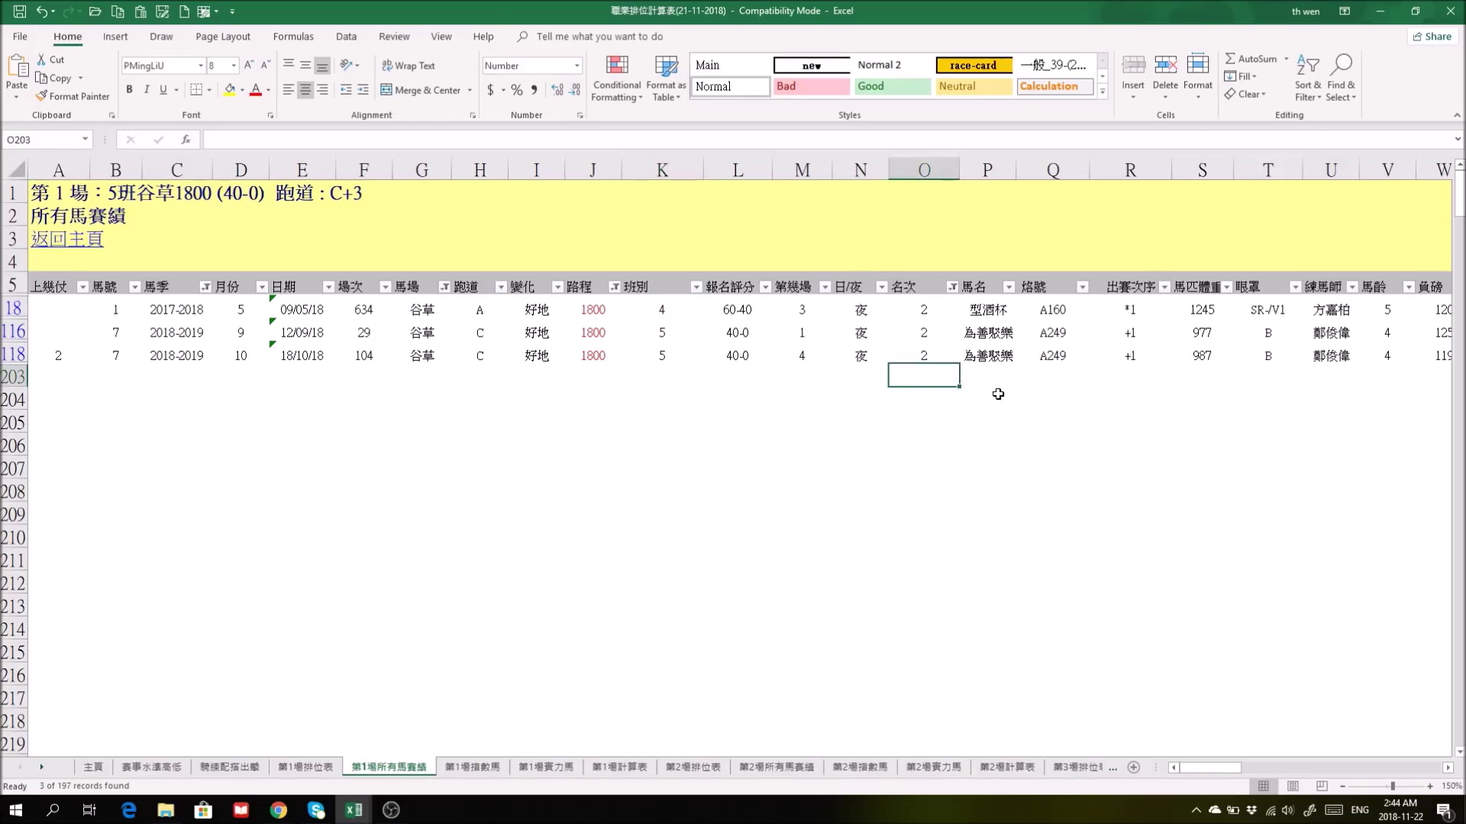
pyautogui.click(660, 307)
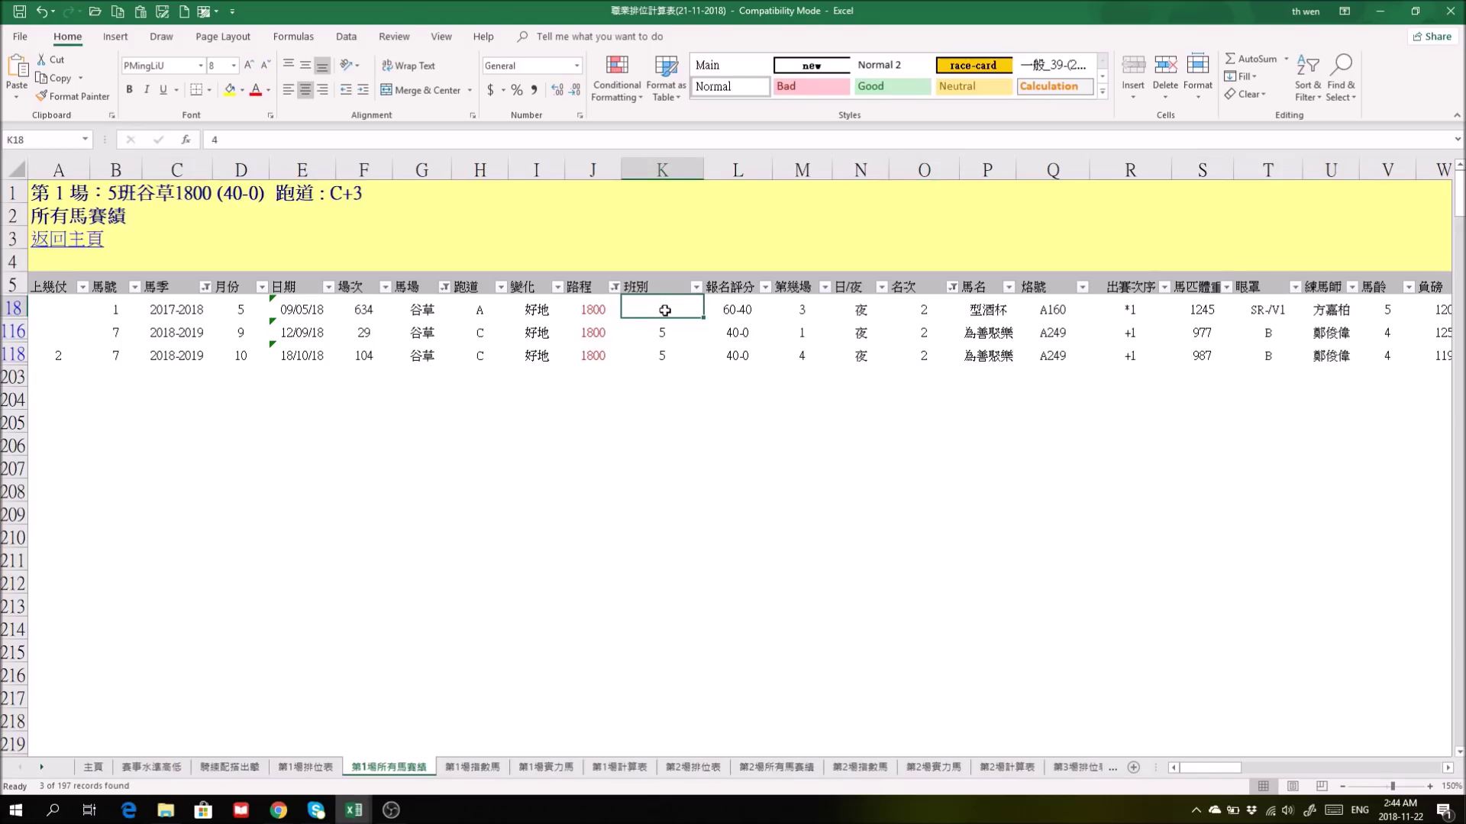
pyautogui.moveTo(665, 311); pyautogui.dragTo(980, 310)
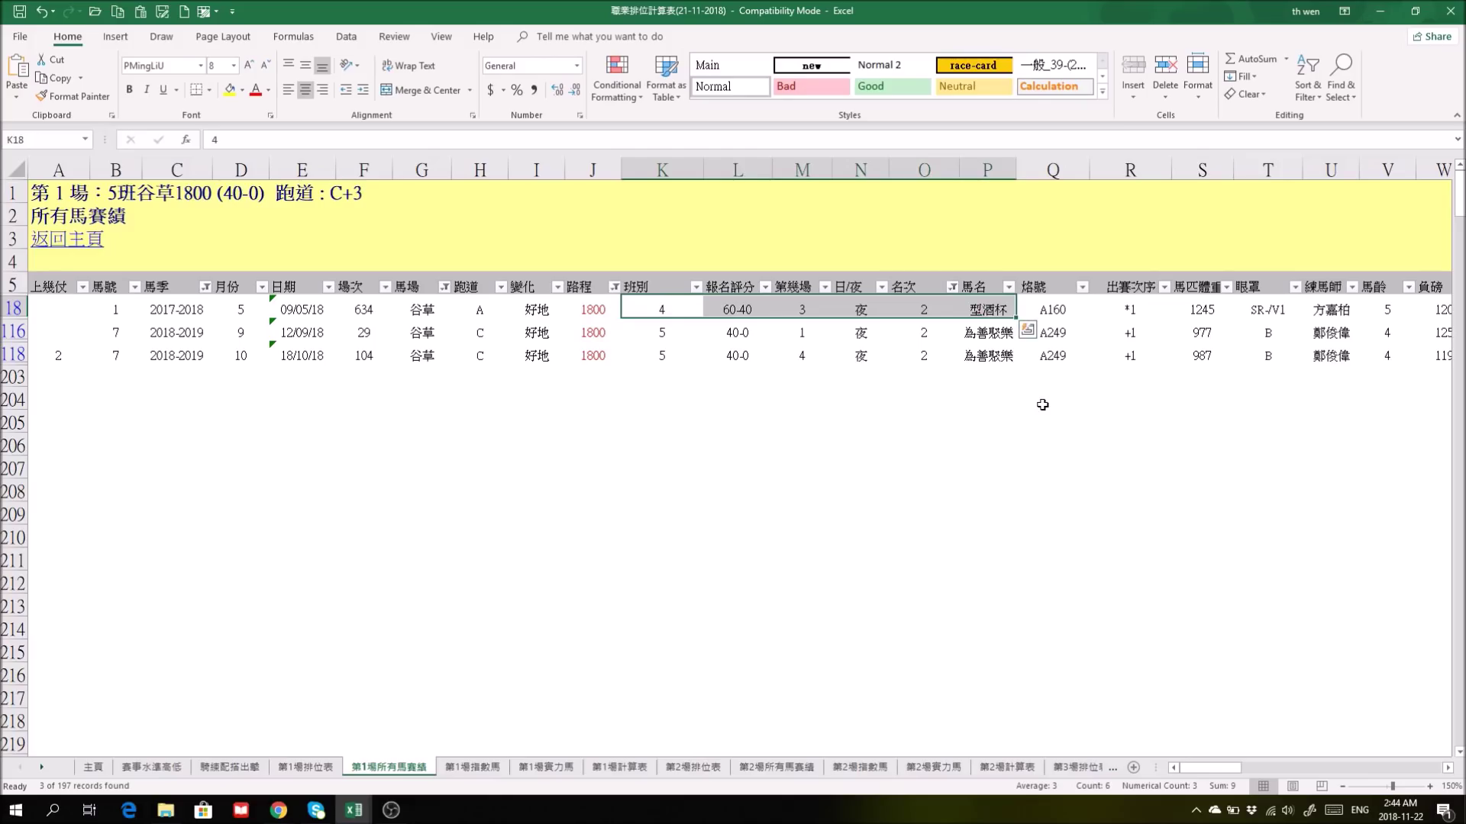
pyautogui.click(1387, 303)
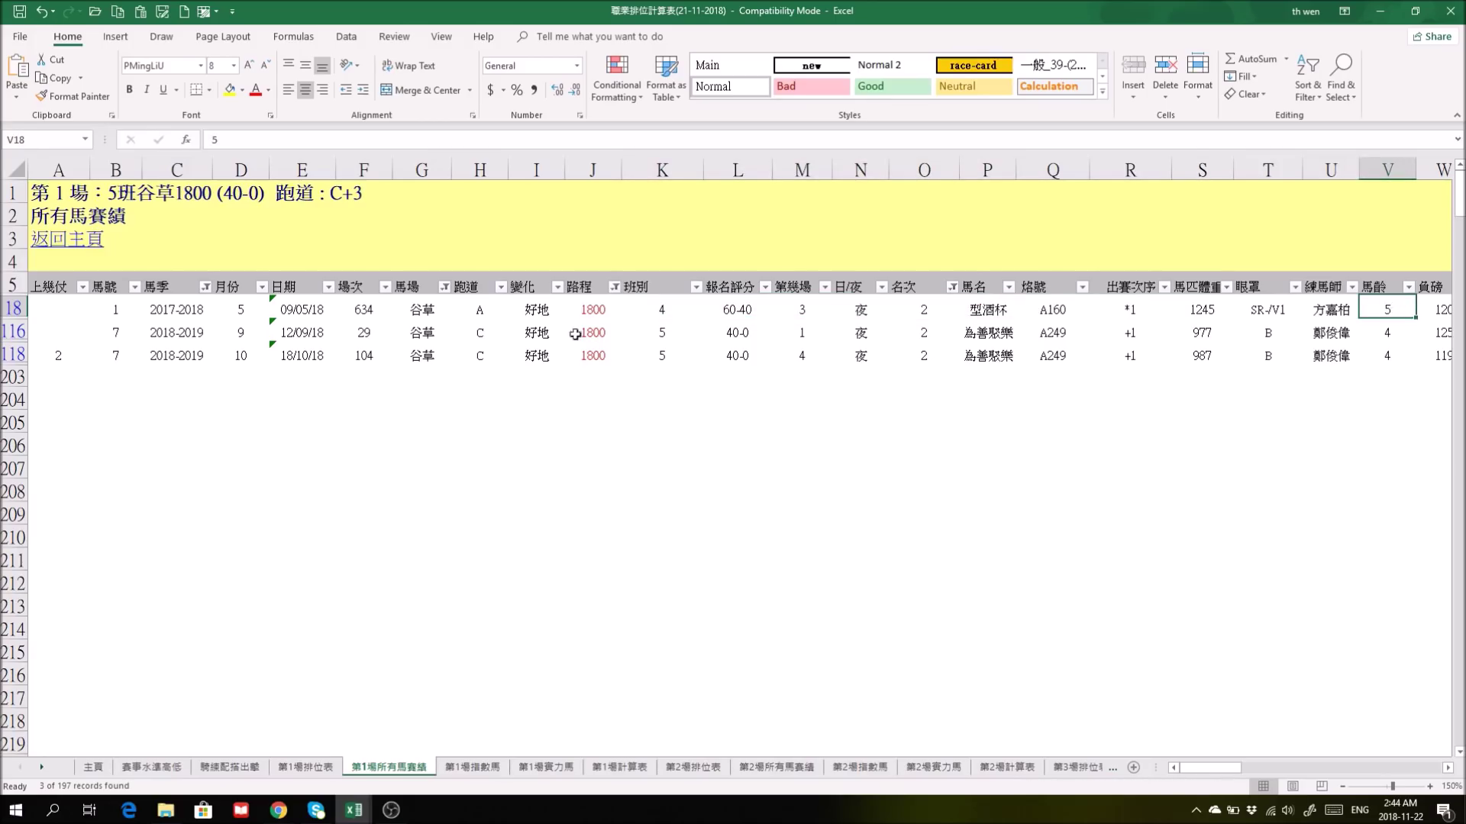
# Reset the 路程 and 馬場 filters to include every distance and racecourse.
pyautogui.click(614, 287)
pyautogui.click(461, 437)
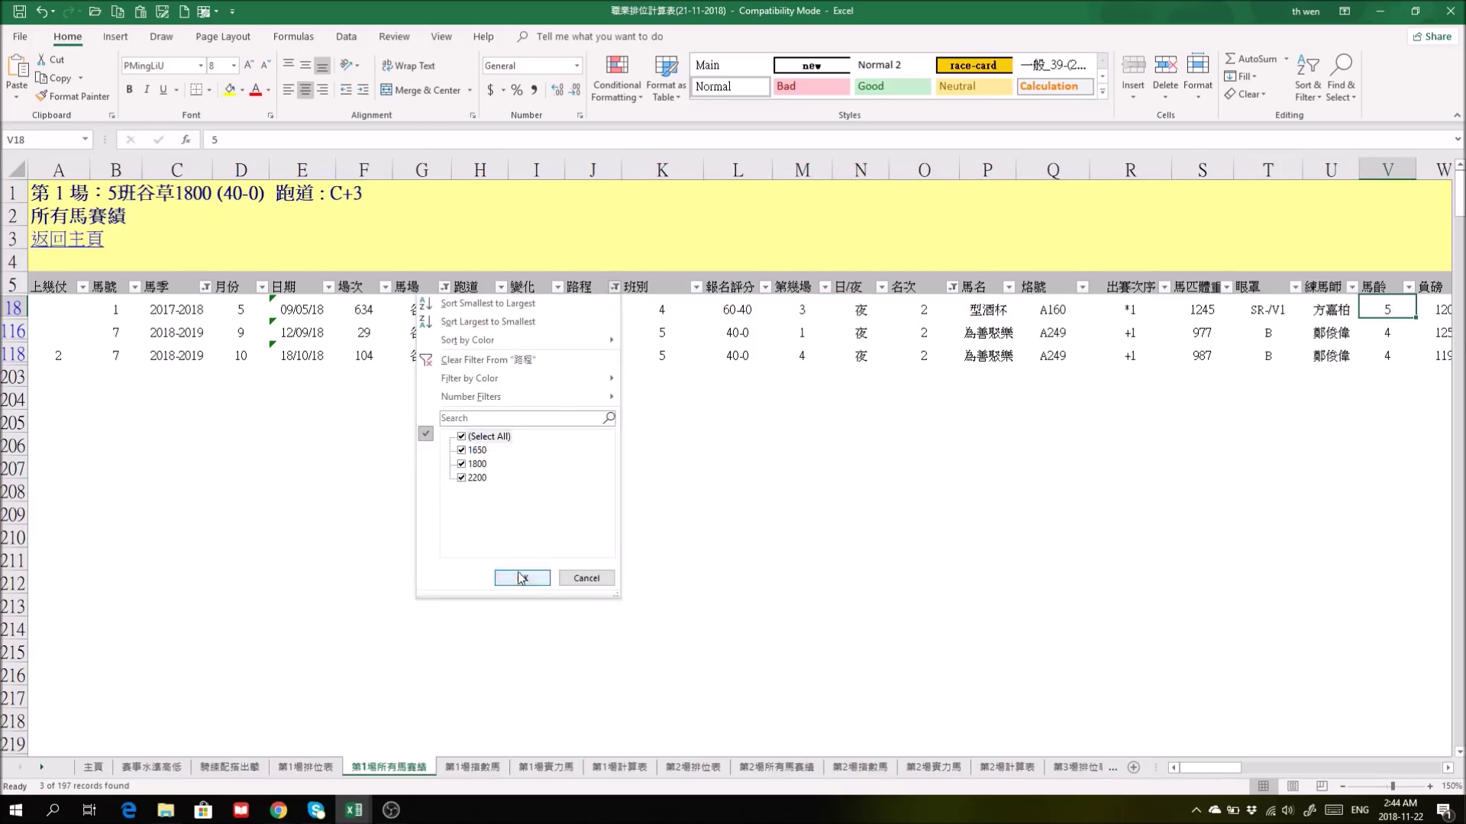
pyautogui.click(522, 578)
pyautogui.click(444, 286)
pyautogui.click(310, 437)
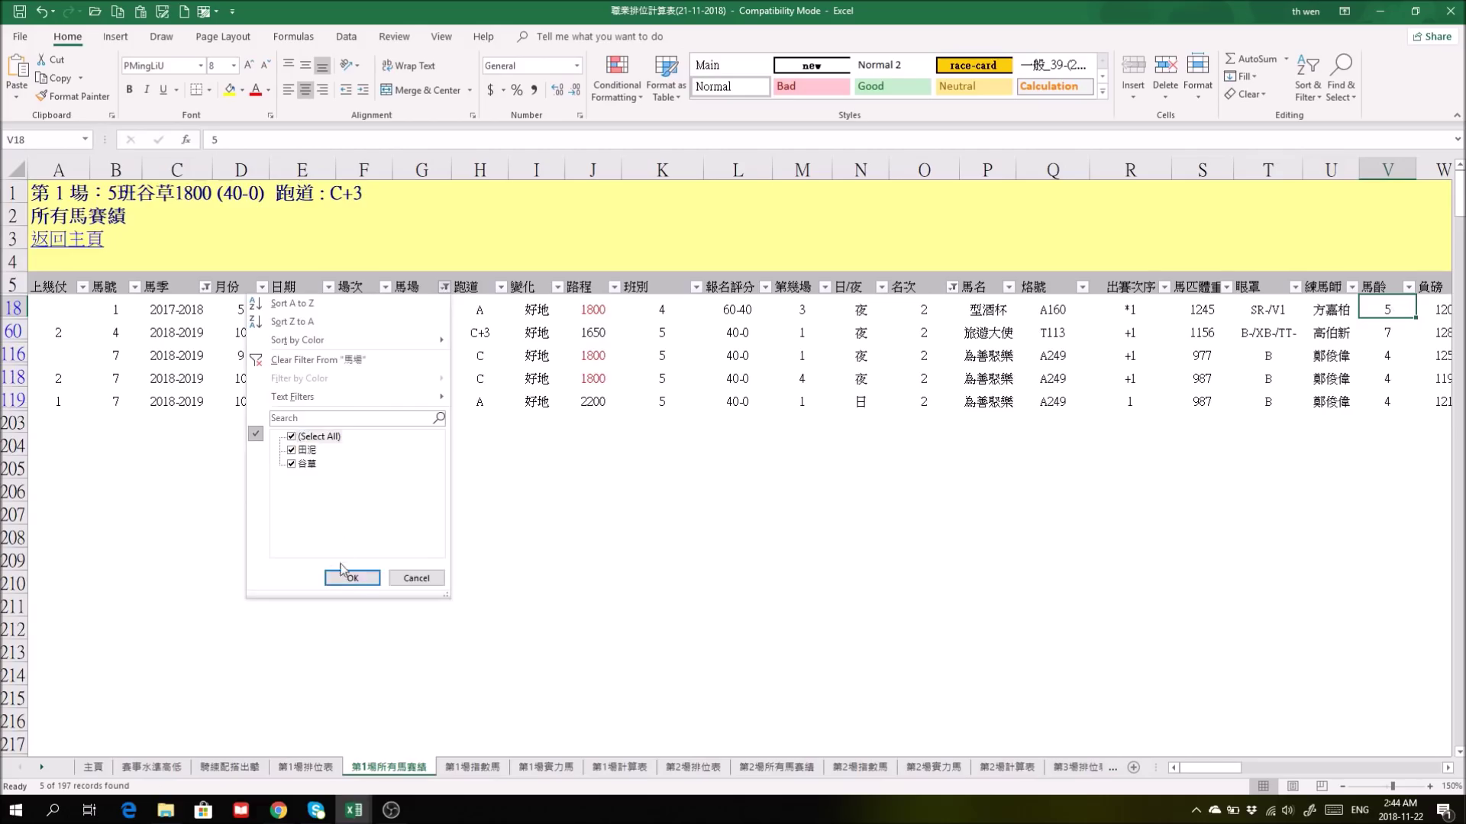
pyautogui.click(351, 578)
# Reset the 名次 and 馬季 filters to include every finishing position and season.
pyautogui.click(952, 286)
pyautogui.click(799, 437)
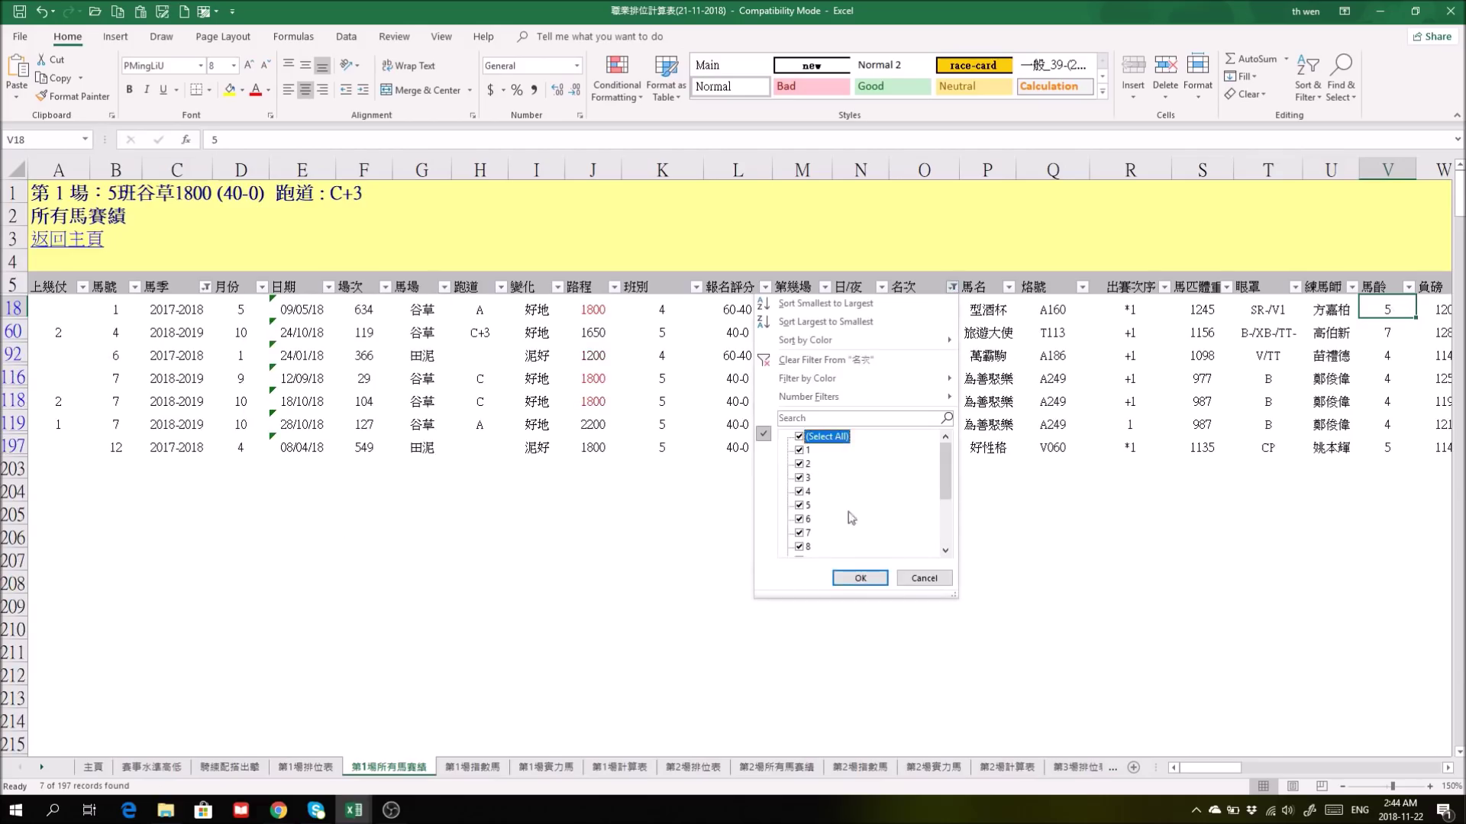
pyautogui.click(860, 577)
pyautogui.click(205, 287)
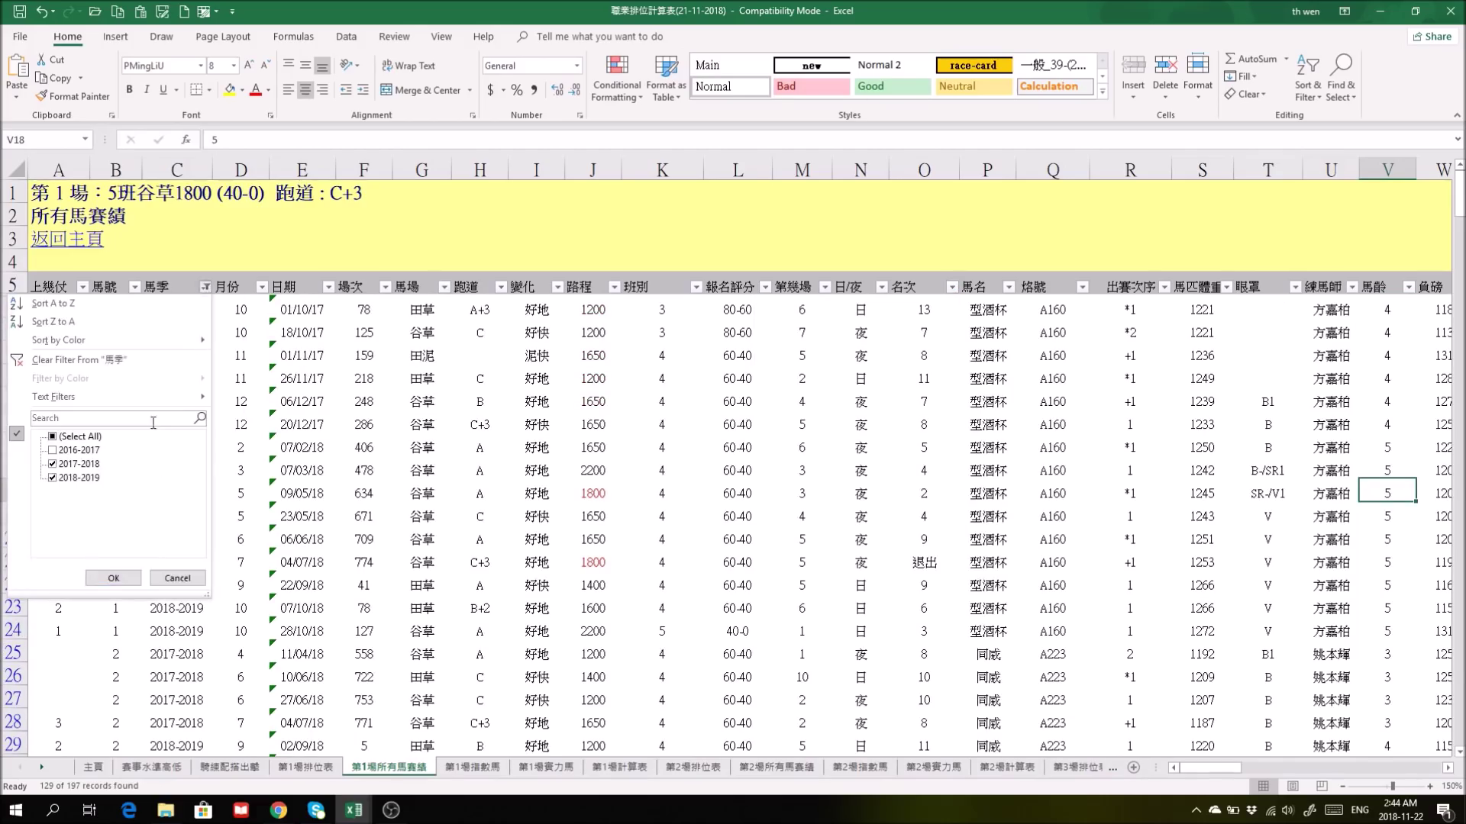
pyautogui.click(66, 439)
pyautogui.click(113, 578)
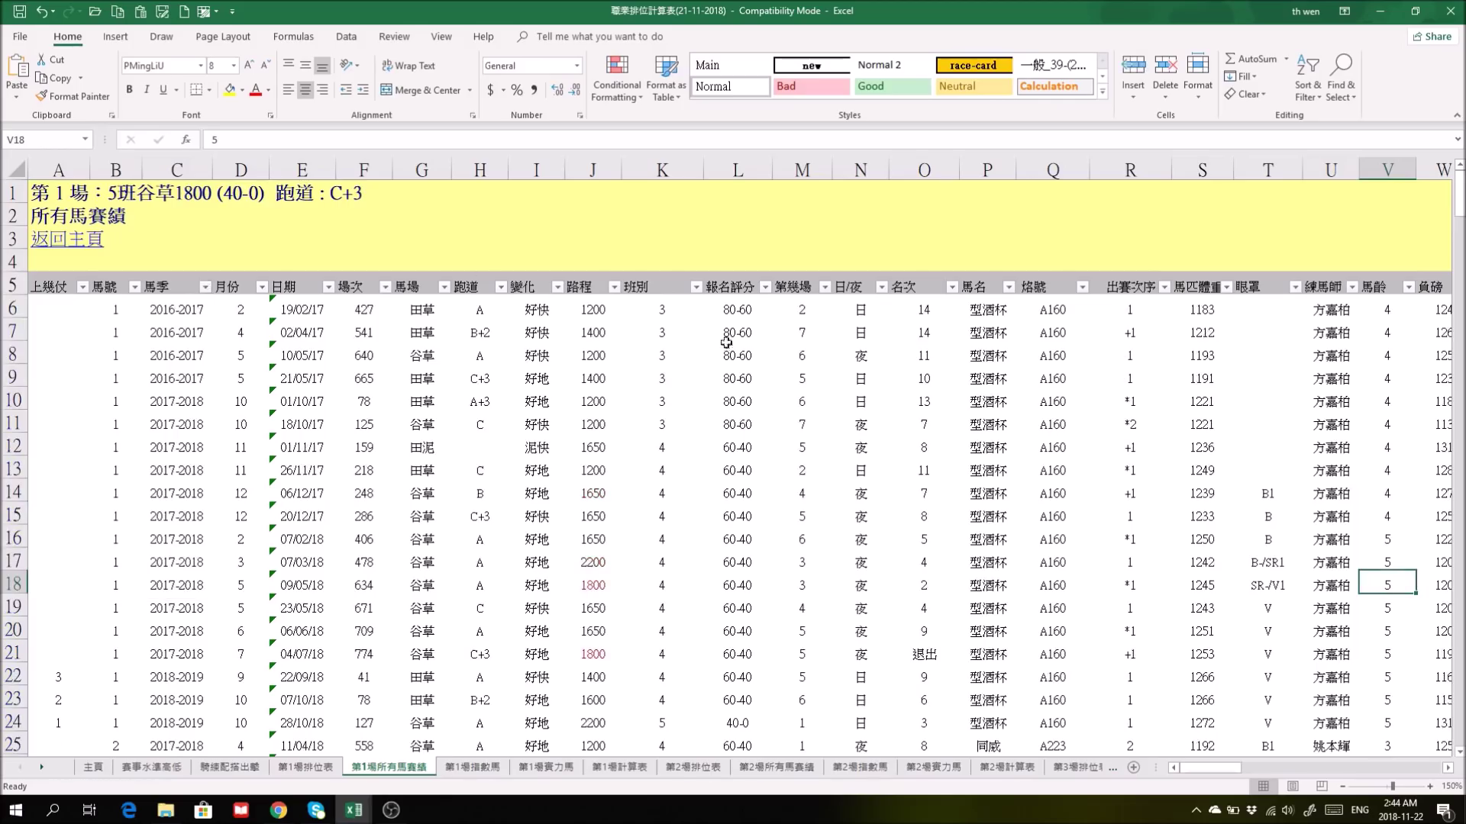
# Filter the 馬名 column to show only 型酒杯.
pyautogui.click(1008, 287)
pyautogui.click(878, 438)
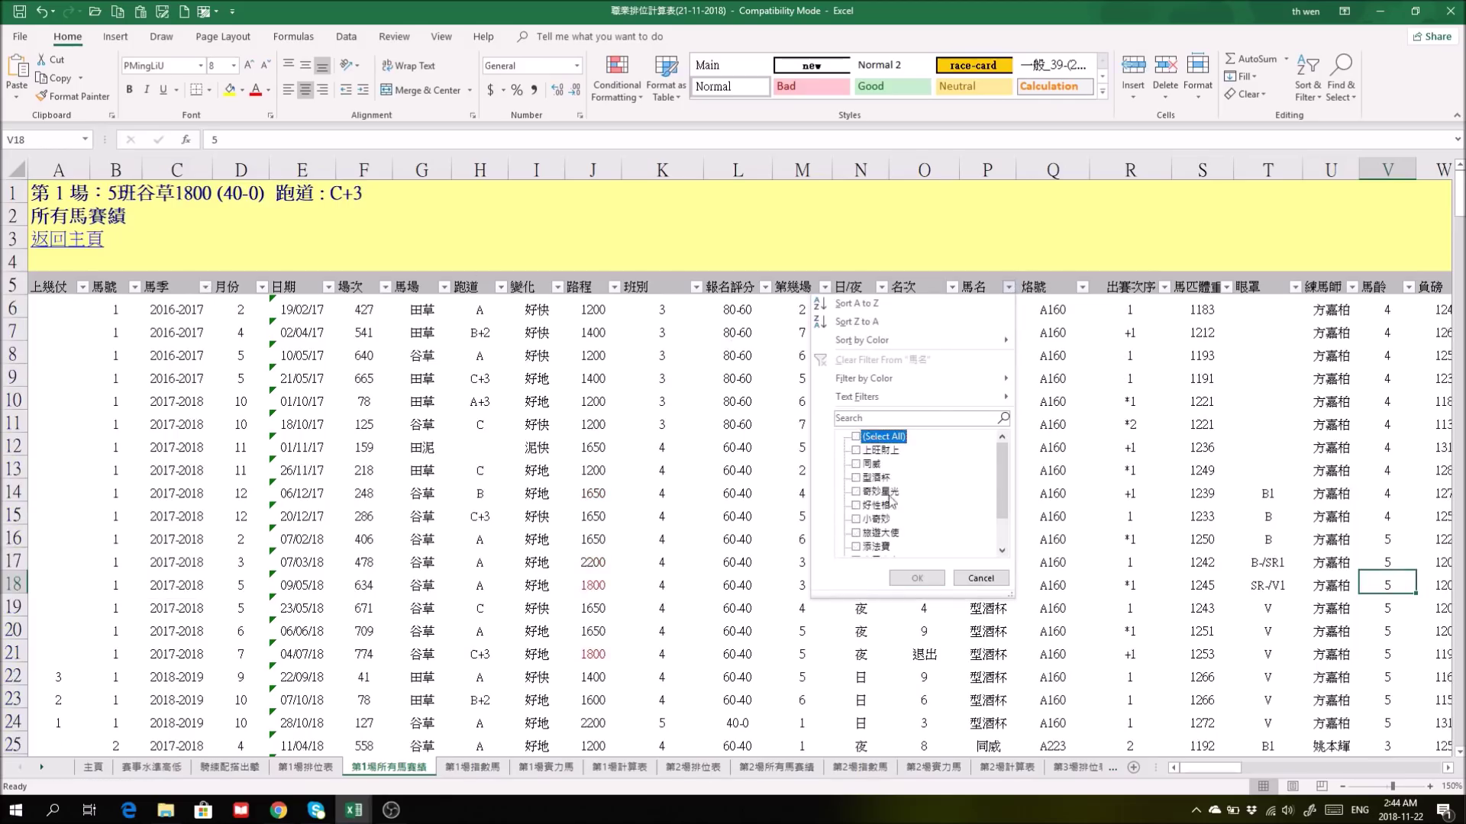
pyautogui.click(878, 477)
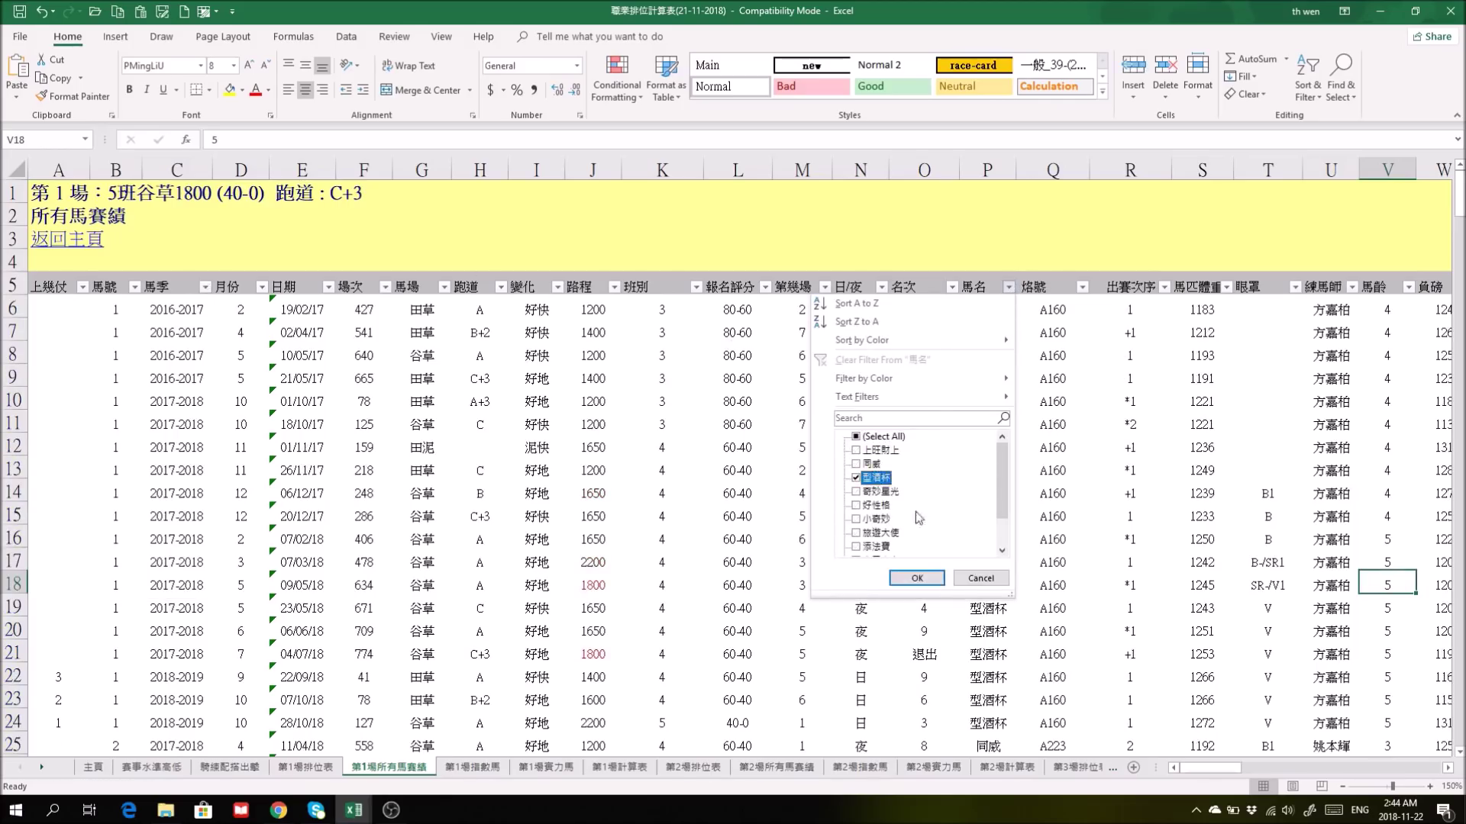
pyautogui.click(916, 578)
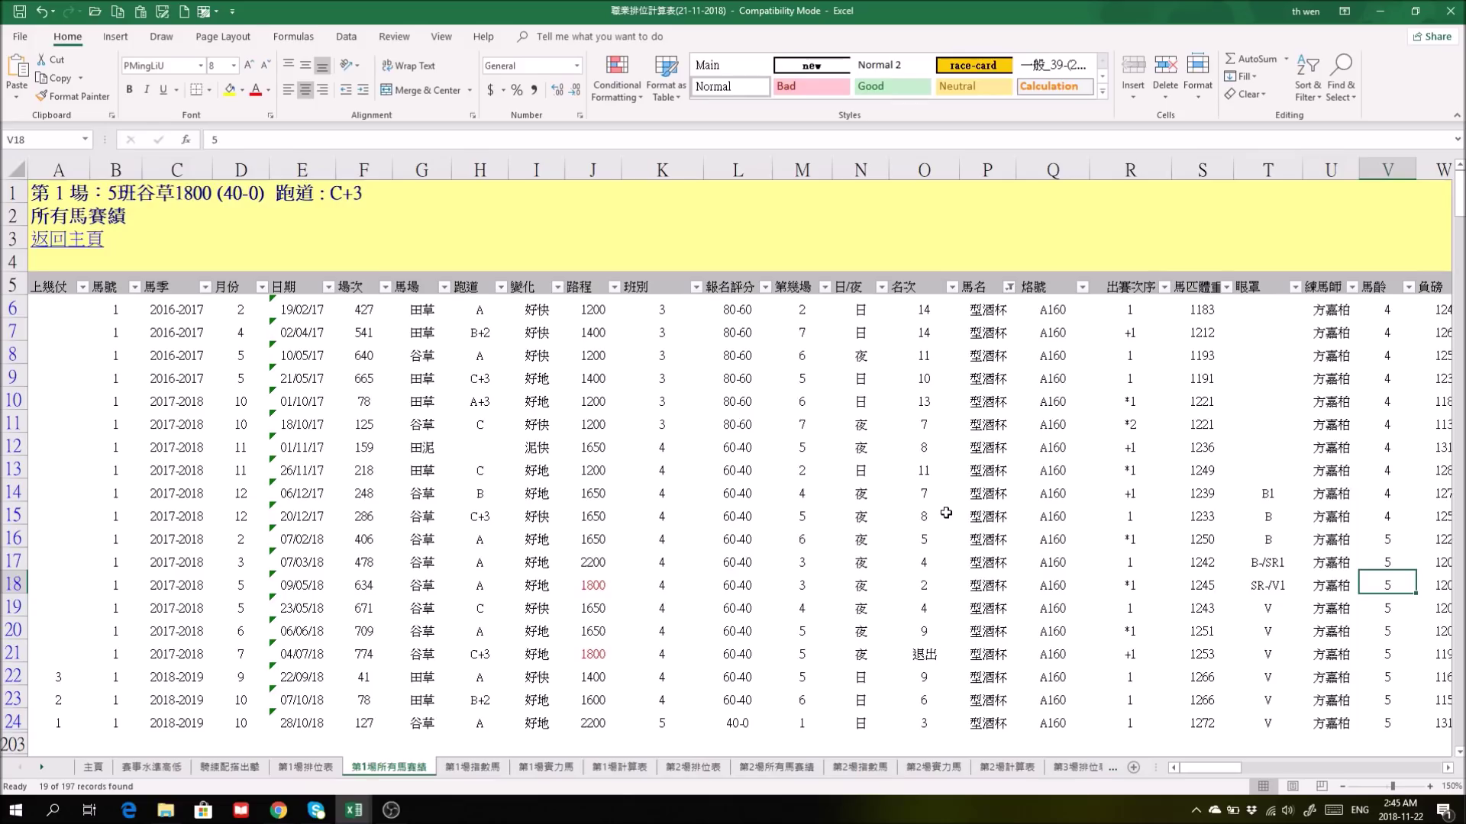
# Examine the 09/05/18 race of 型酒杯 over 1800, from 班別 and 騎師 through to the 冠, 亞 and 季 horses.
pyautogui.moveTo(638, 586); pyautogui.dragTo(979, 597)
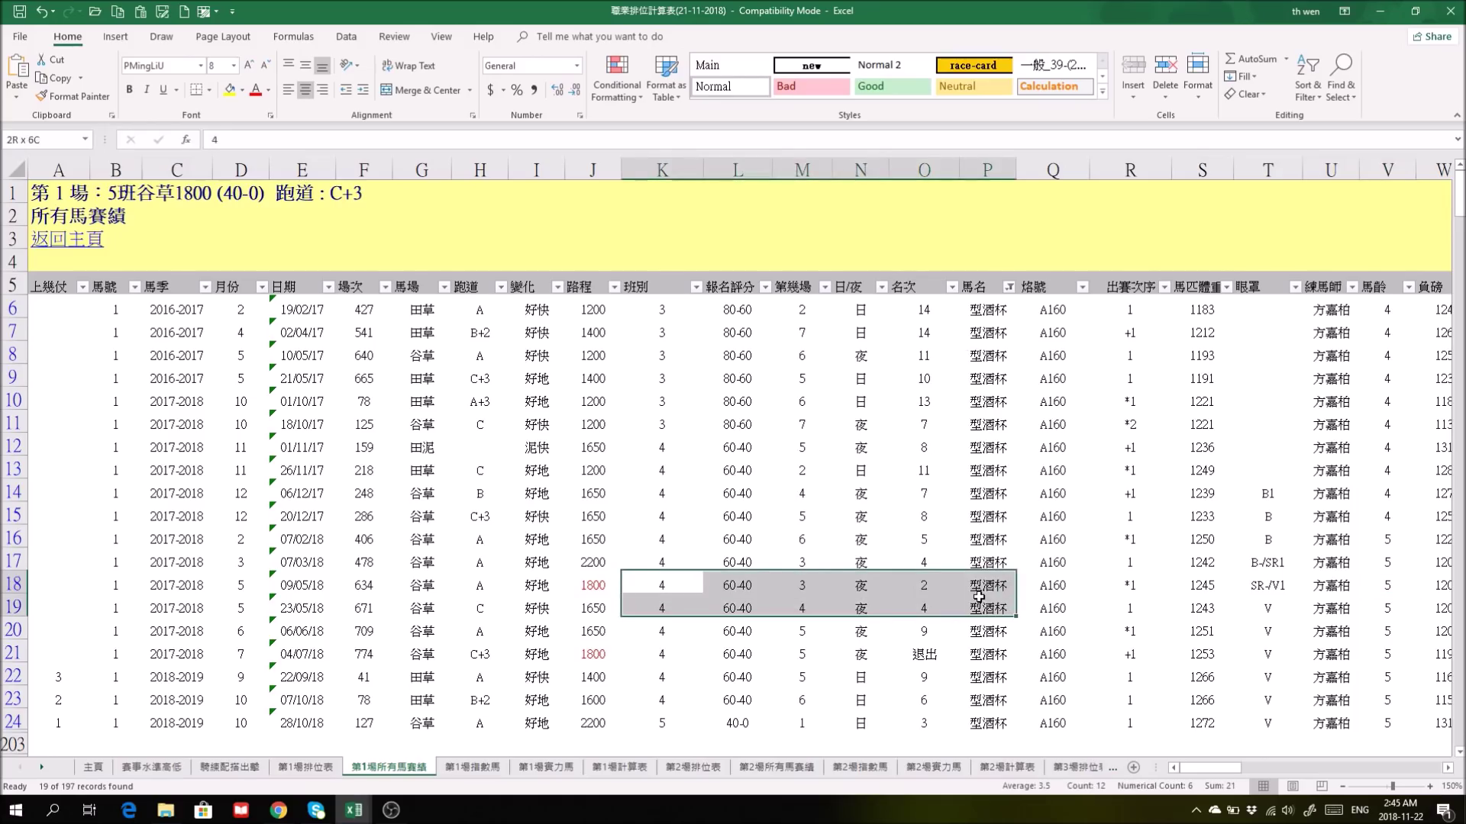
pyautogui.hscroll(3, 1211, 768)
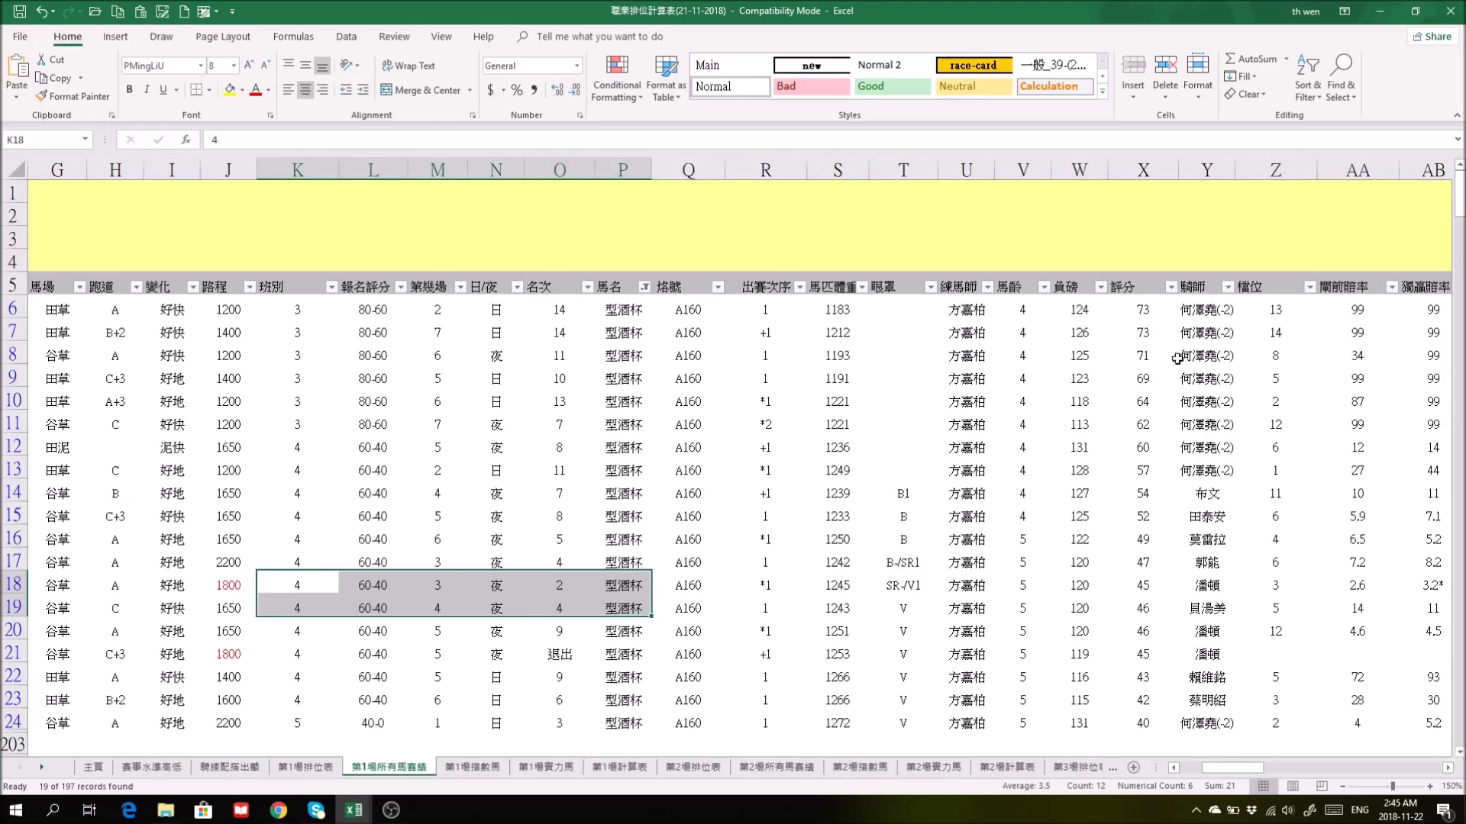
pyautogui.click(545, 589)
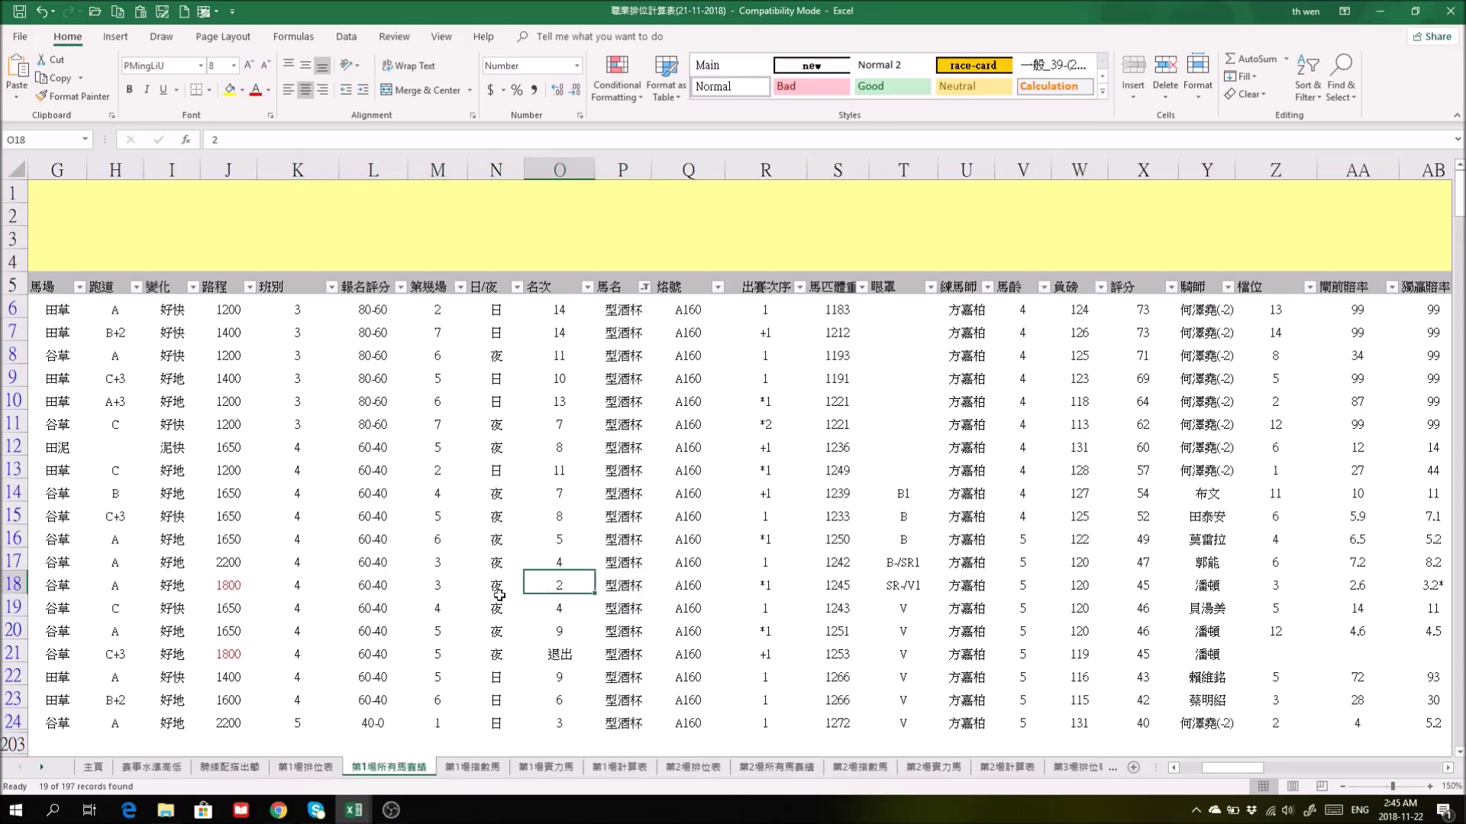
pyautogui.click(9, 585)
pyautogui.moveTo(563, 585); pyautogui.dragTo(1187, 594)
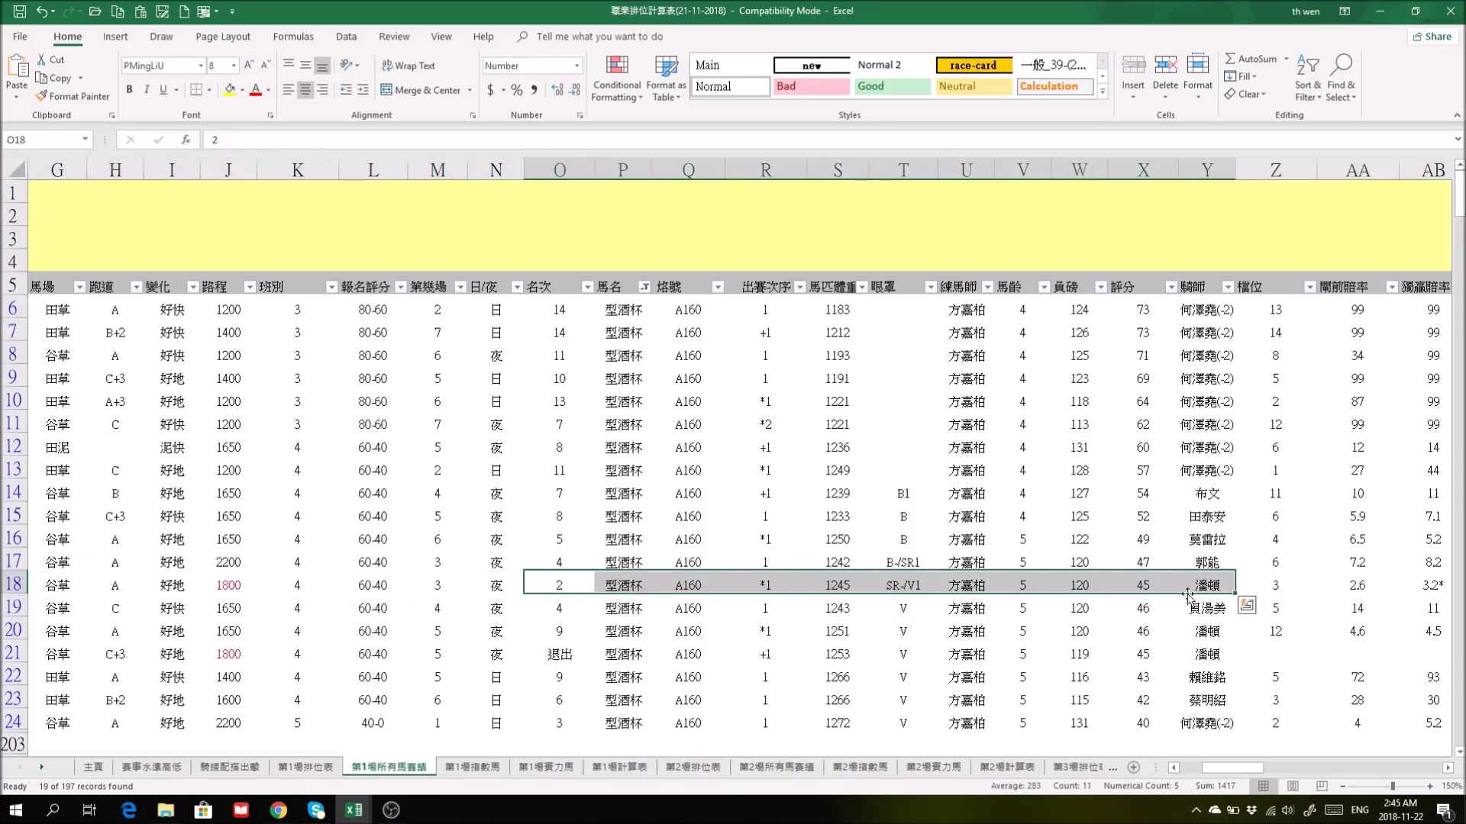
pyautogui.moveTo(1244, 768); pyautogui.dragTo(1353, 774)
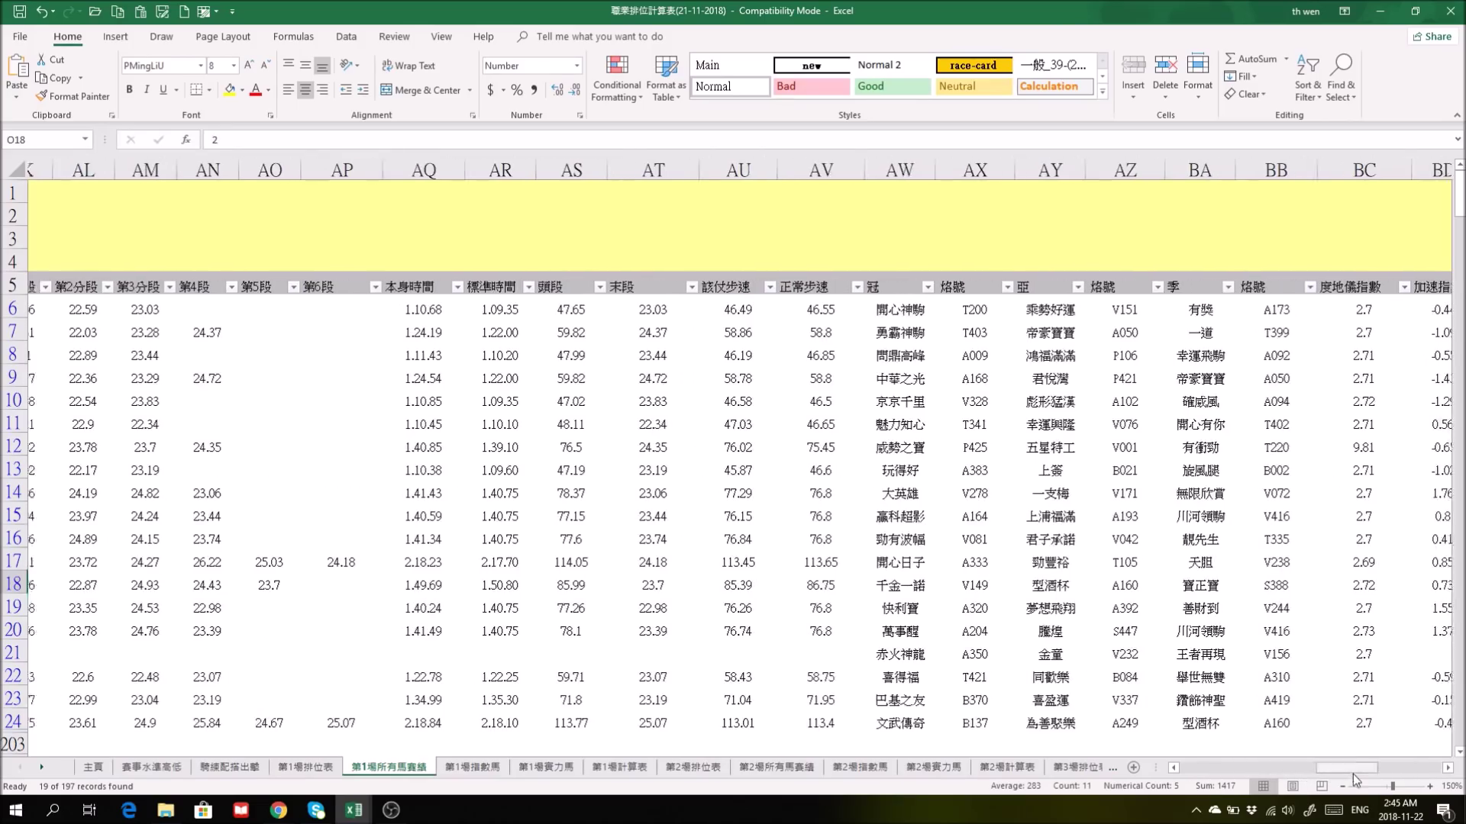
pyautogui.moveTo(868, 590); pyautogui.dragTo(1156, 584)
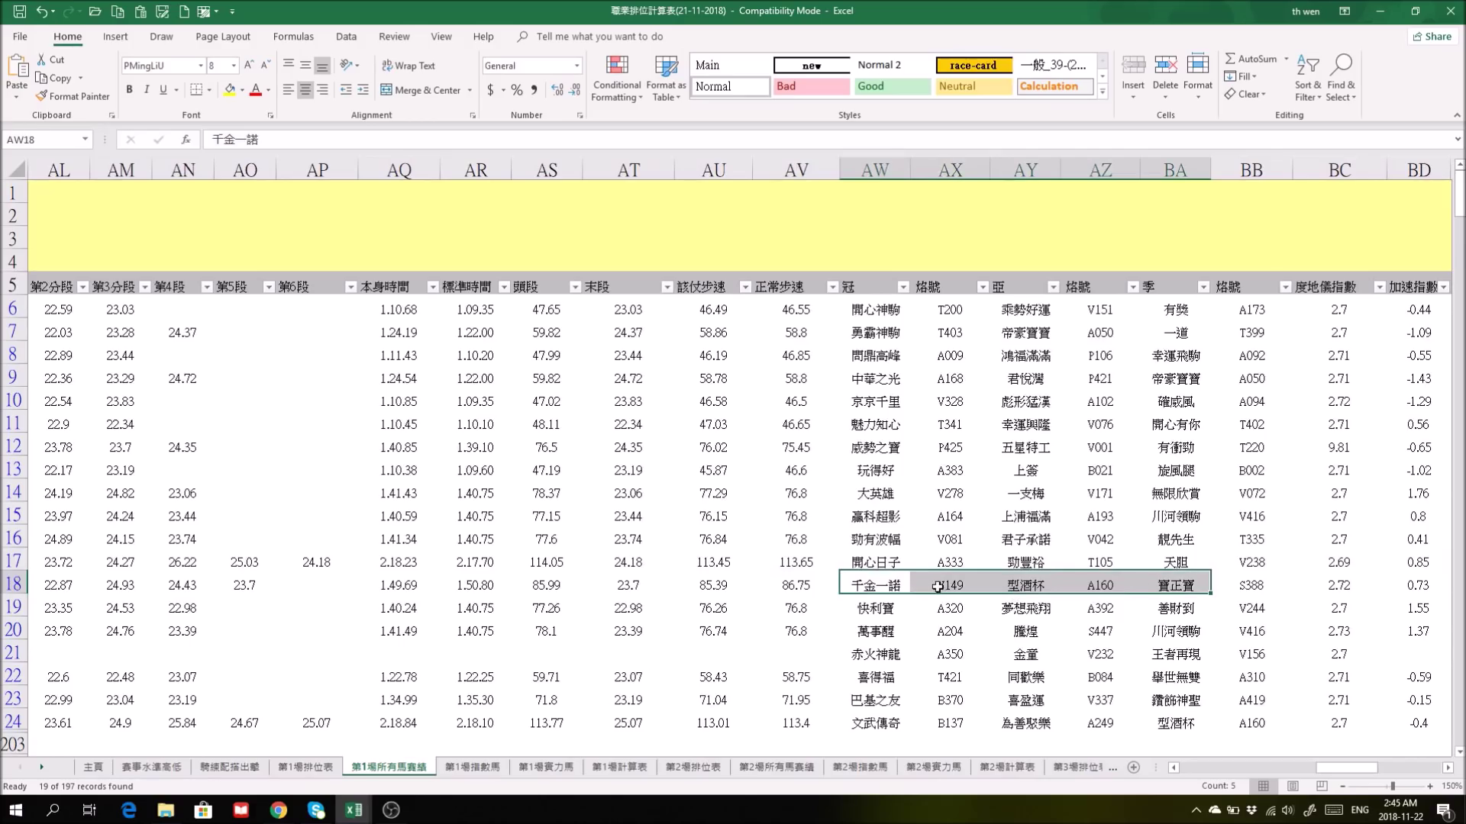
# Switch to the 職業數據庫 workbook and open its 資料庫 sheet from the main page.
pyautogui.moveTo(354, 810)
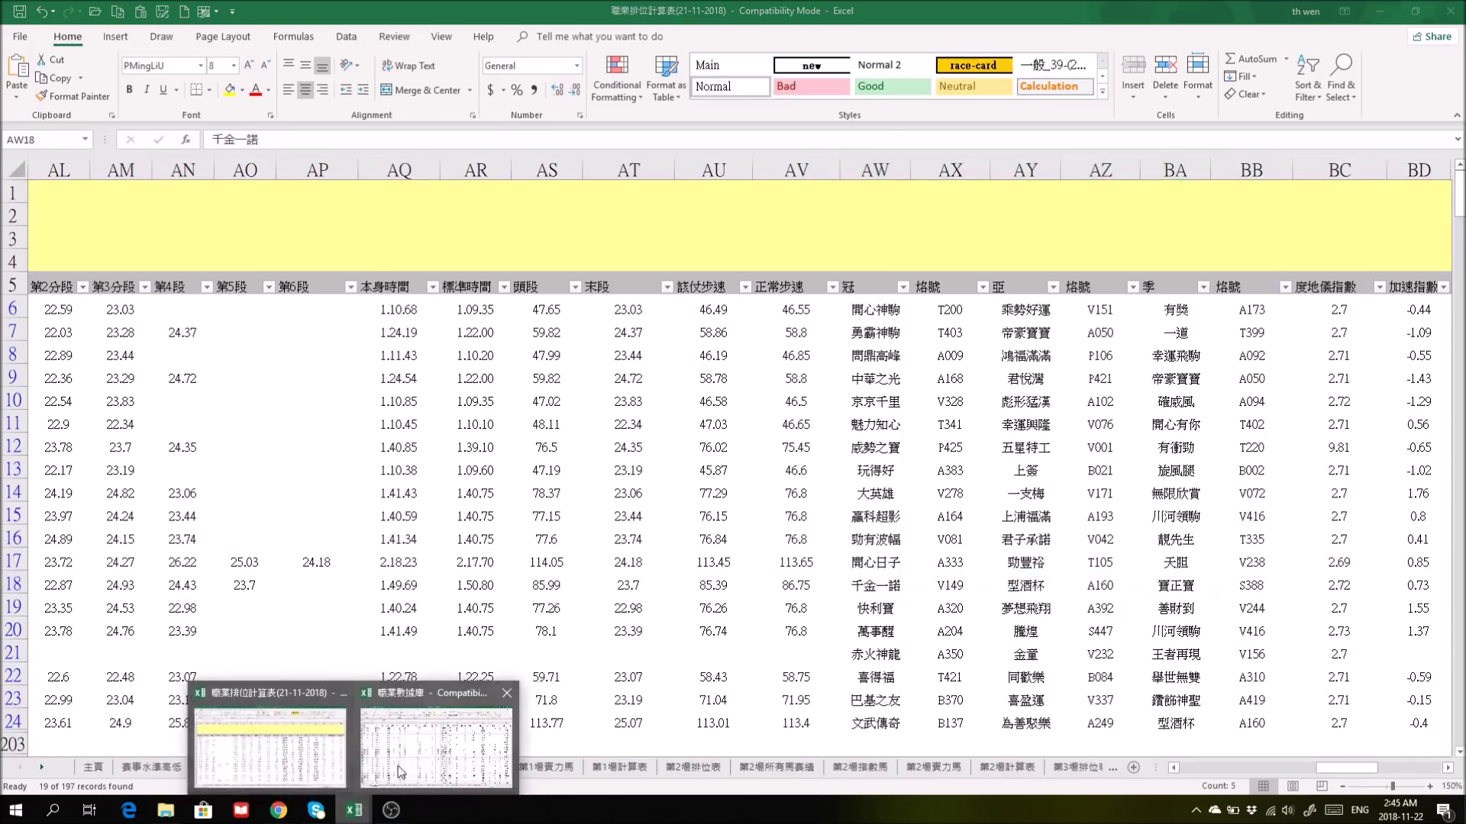
pyautogui.click(398, 763)
pyautogui.click(99, 772)
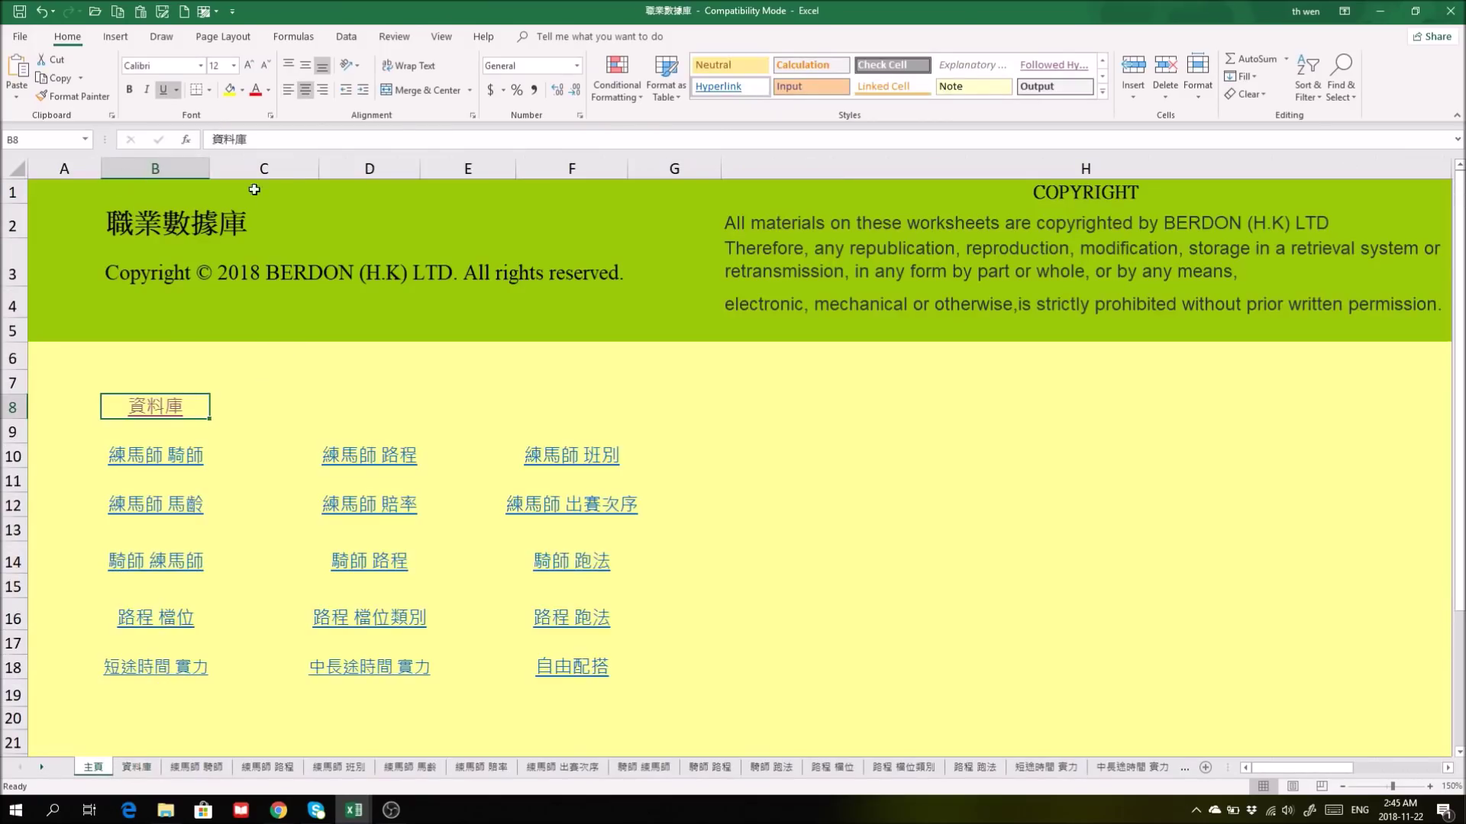
pyautogui.click(153, 408)
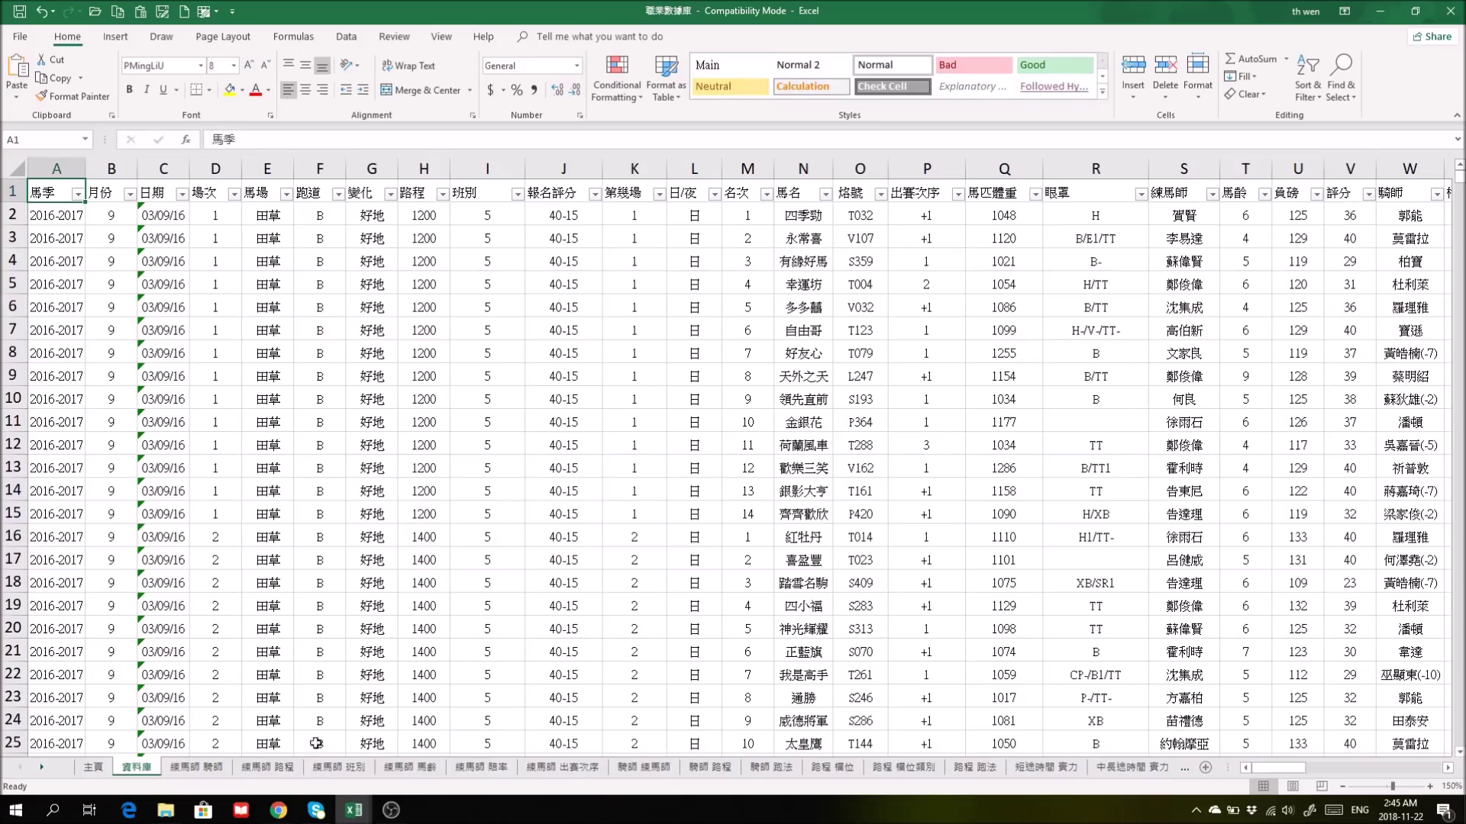
# Return to the main page of 職業數據庫 and switch back to the 職業排位計算表(21-11-2018) workbook.
pyautogui.click(93, 766)
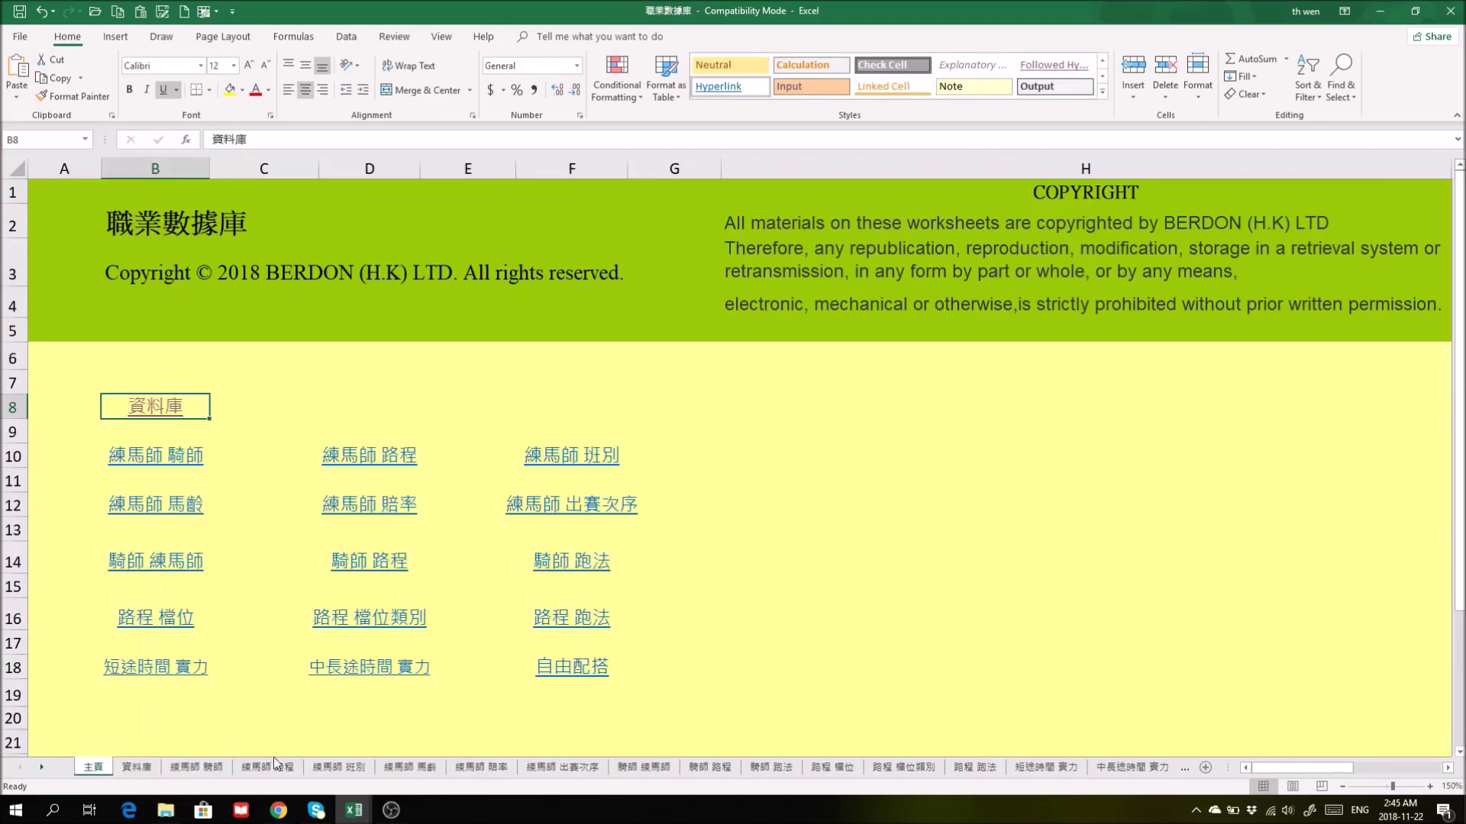
pyautogui.moveTo(358, 817)
pyautogui.click(268, 740)
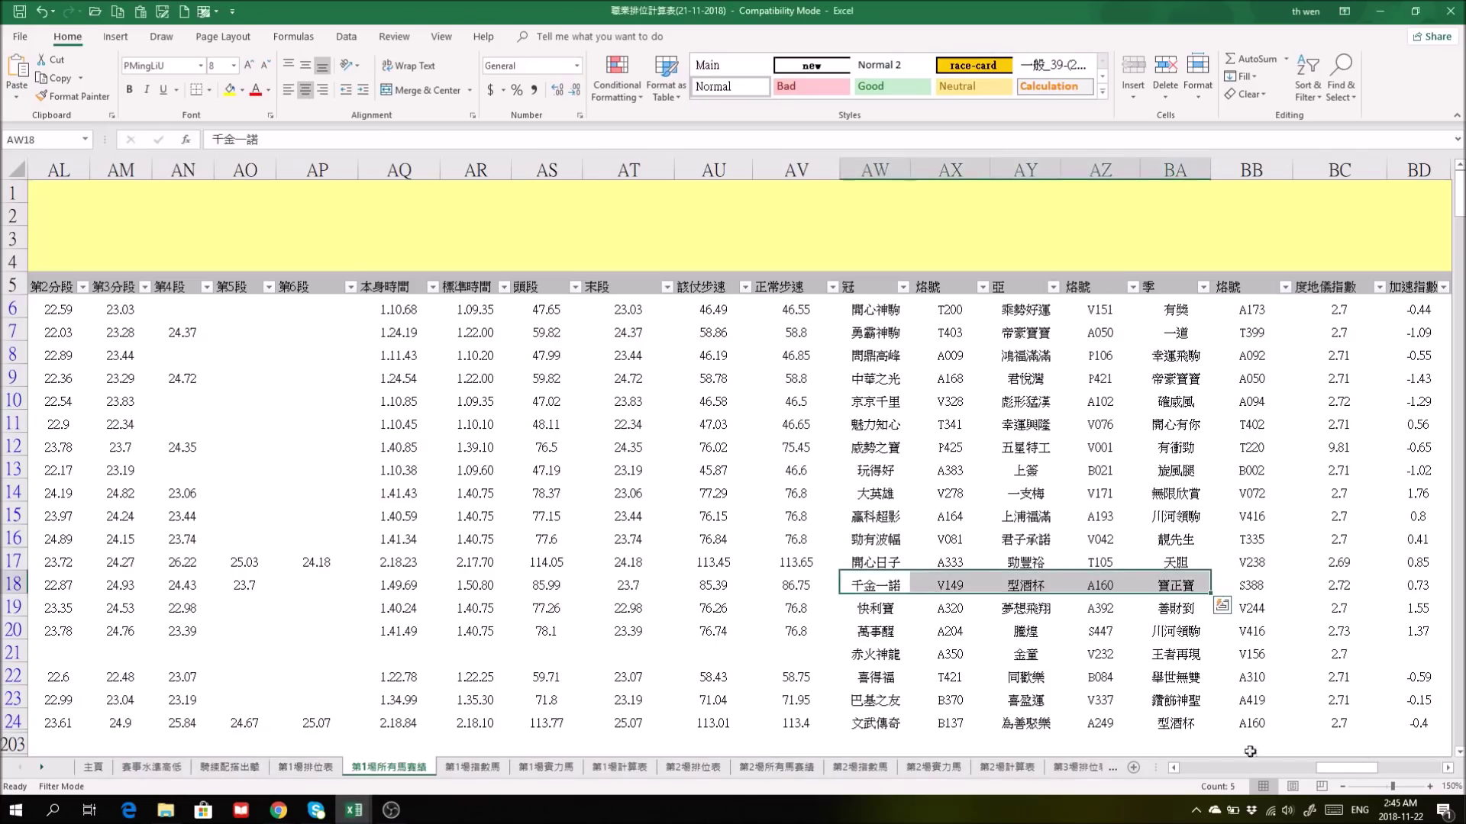
# Examine the 名次 of 型酒杯 on 09/05/18 and the 距頭馬 margins of the races that followed it.
pyautogui.moveTo(1353, 766); pyautogui.dragTo(1212, 772)
pyautogui.click(930, 588)
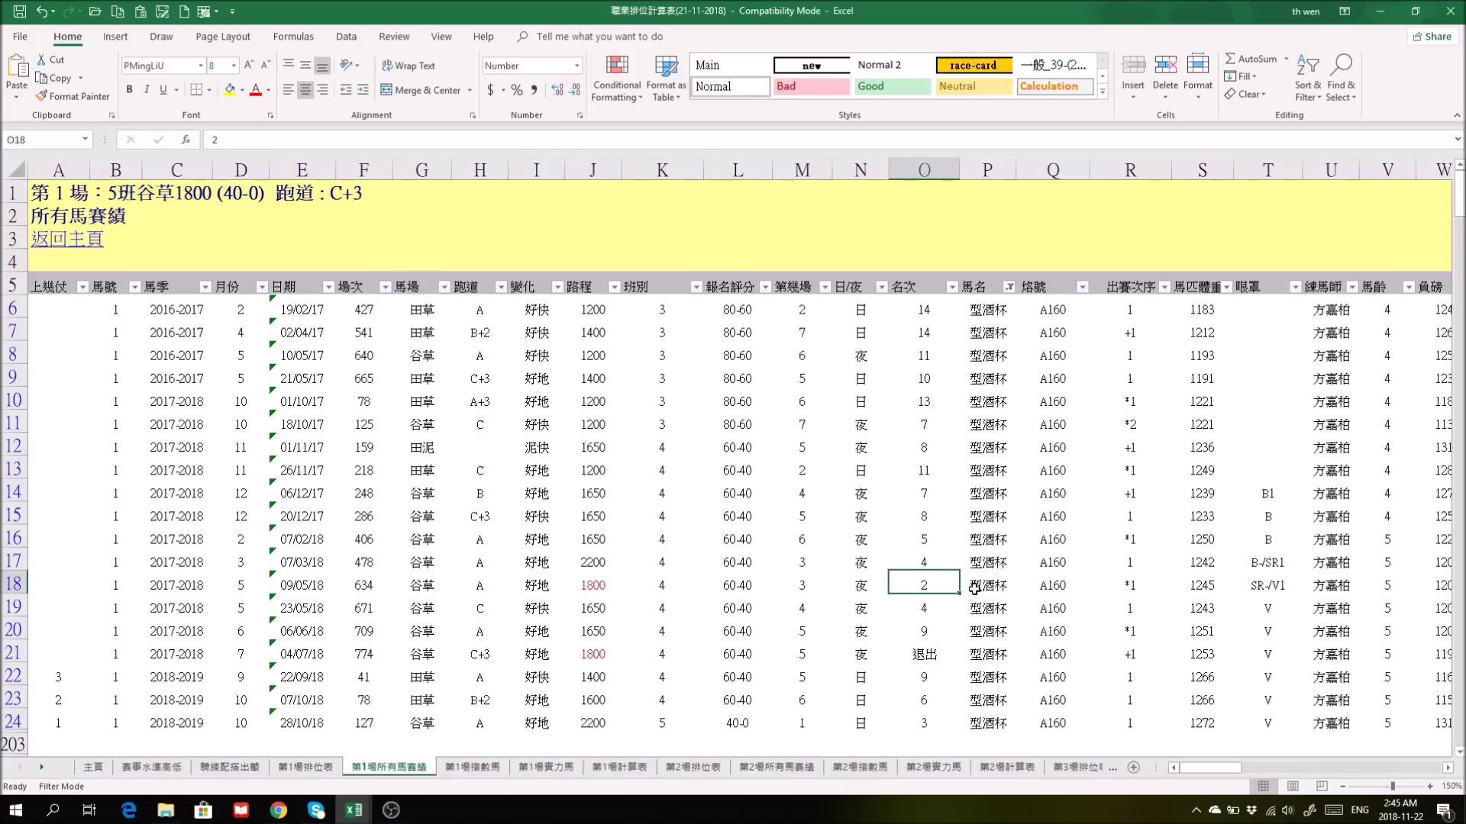
pyautogui.scroll(-1, 1179, 769)
pyautogui.moveTo(1192, 765); pyautogui.dragTo(1223, 766)
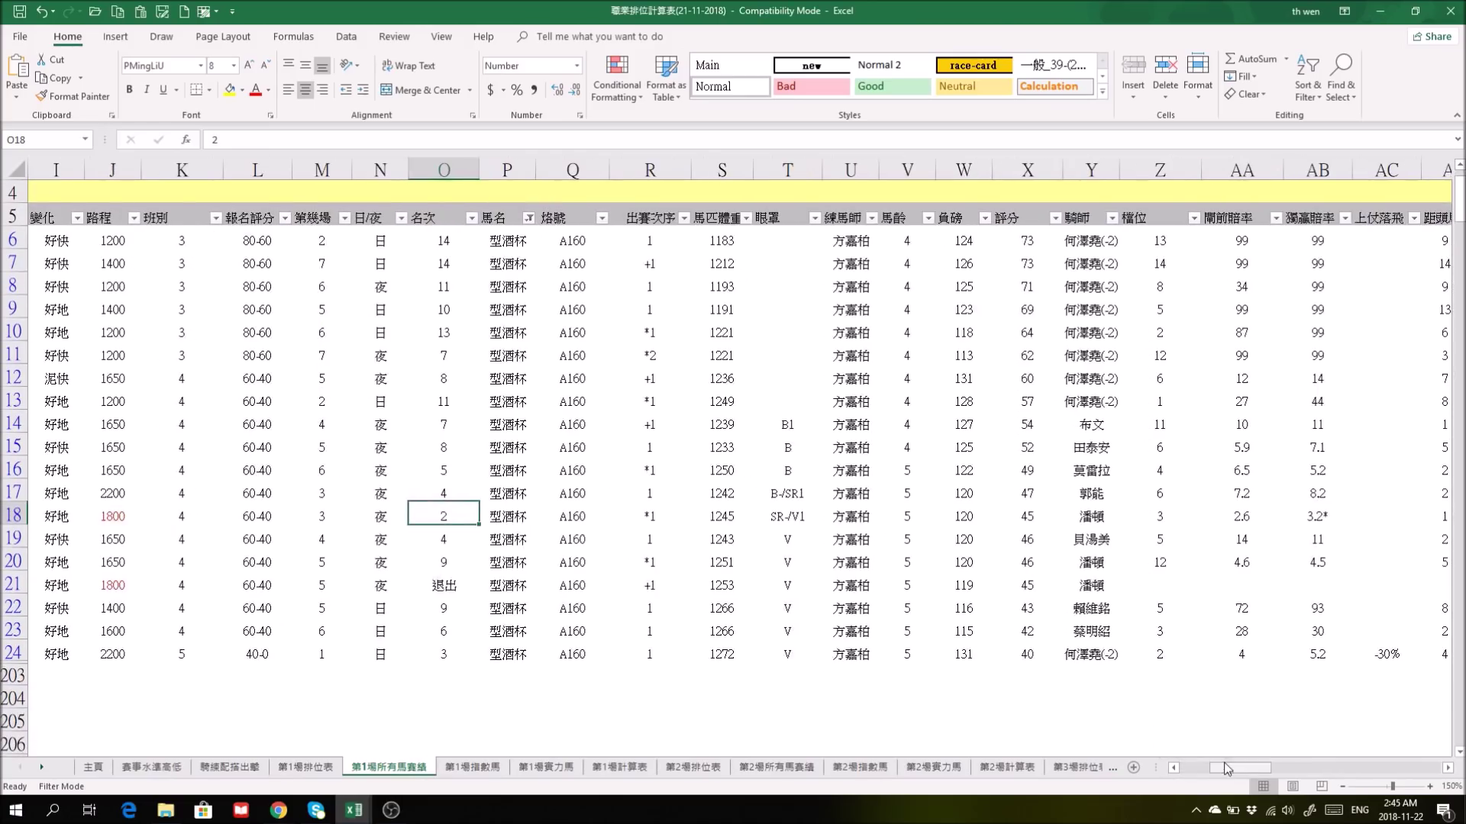
pyautogui.moveTo(1268, 770); pyautogui.dragTo(1279, 770)
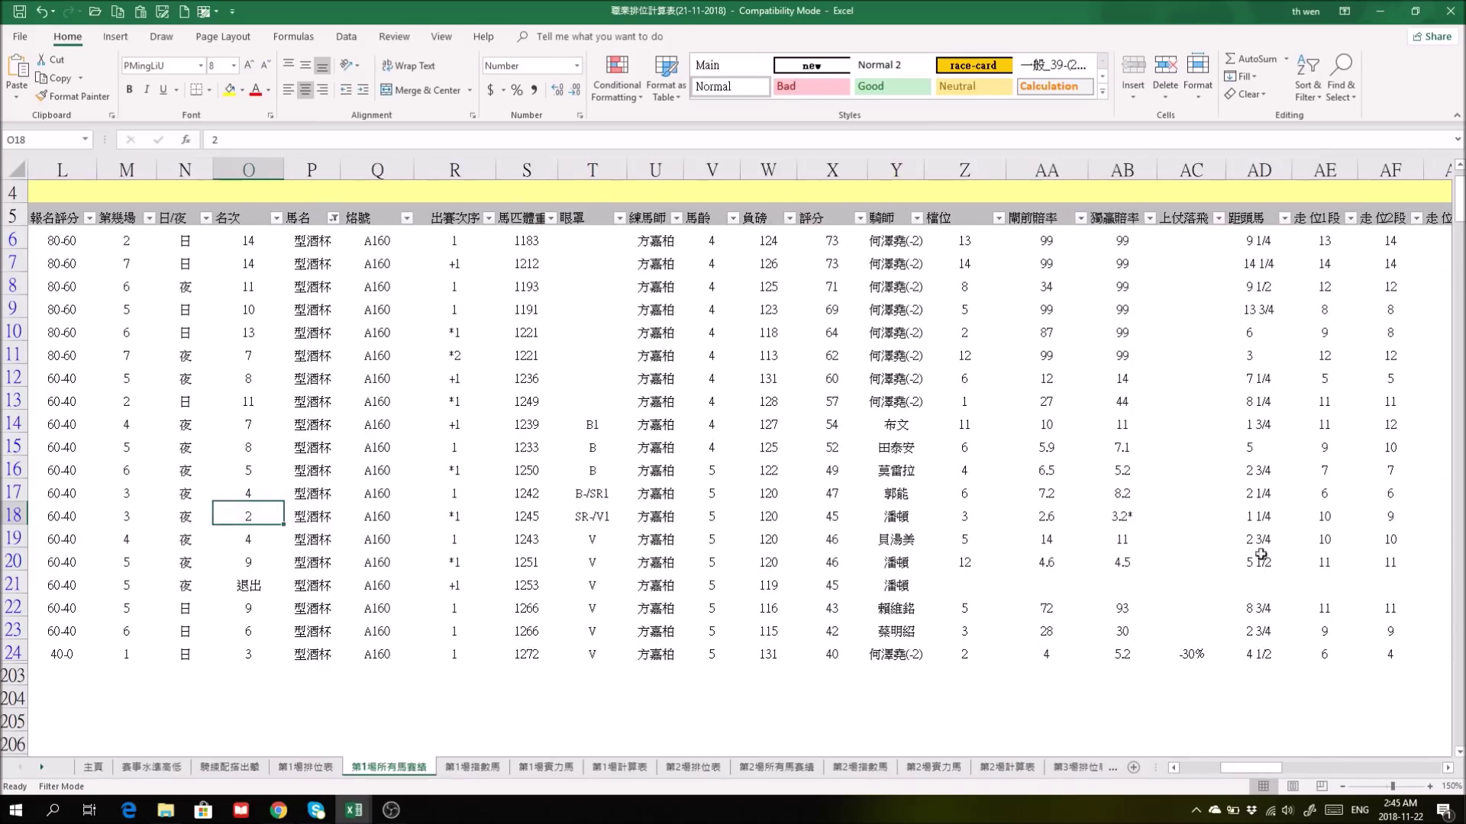
pyautogui.moveTo(1258, 537); pyautogui.dragTo(1259, 558)
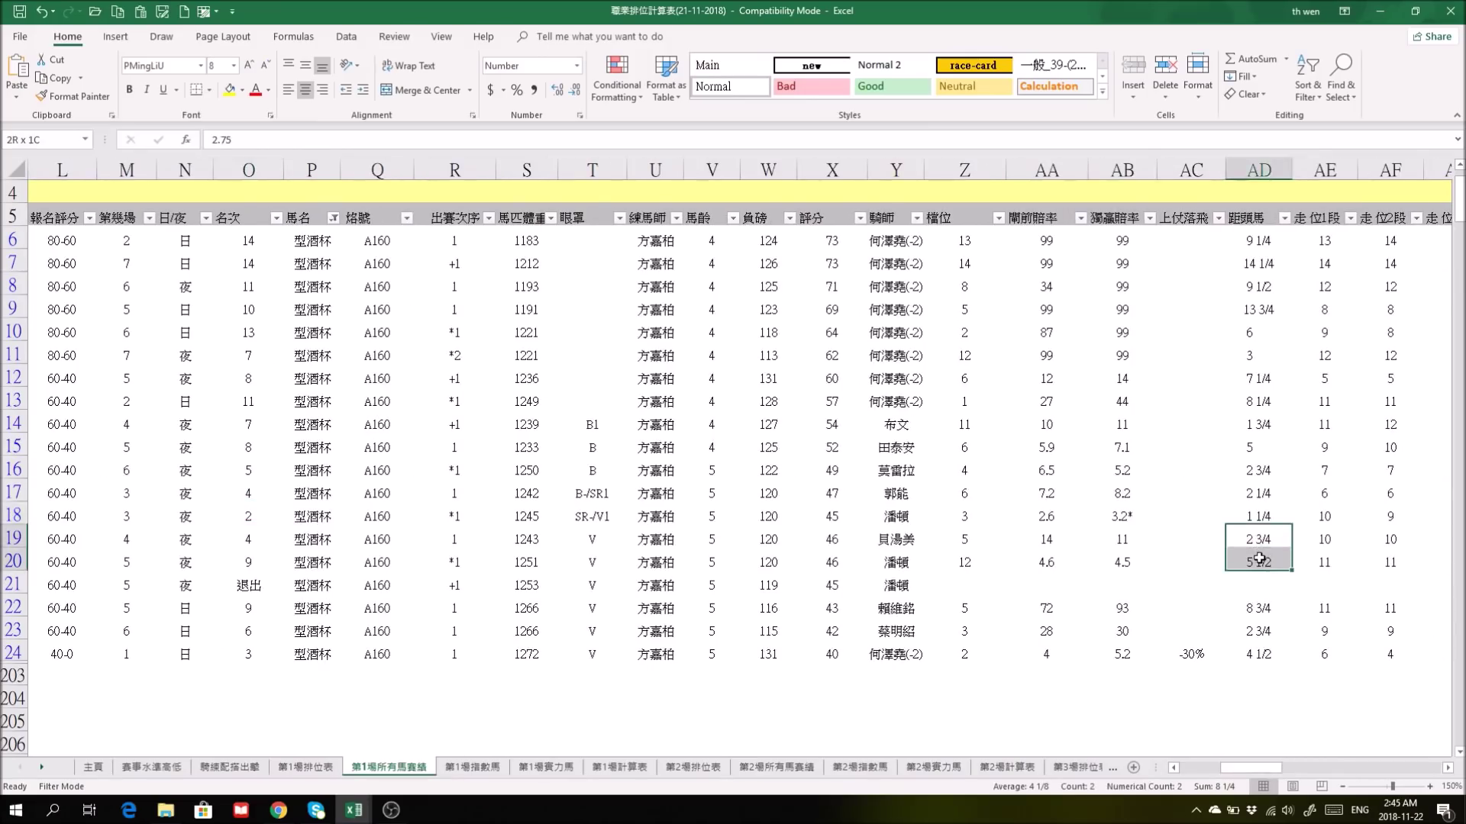
pyautogui.moveTo(1242, 561); pyautogui.dragTo(655, 665)
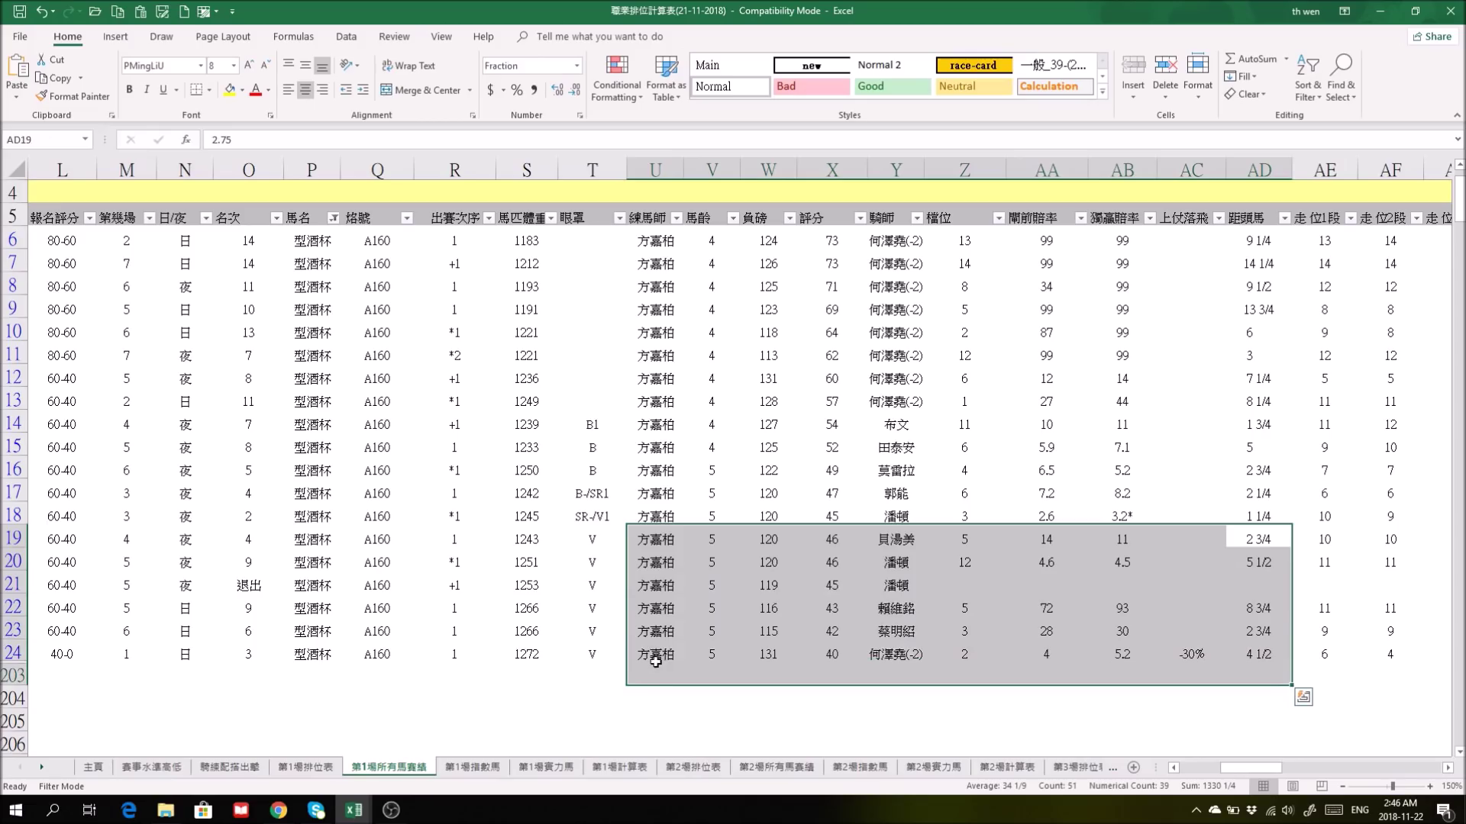
# Check the 路程 and 距頭馬 values of 型酒杯's 28/10/18 race.
pyautogui.moveTo(1267, 767); pyautogui.dragTo(1224, 767)
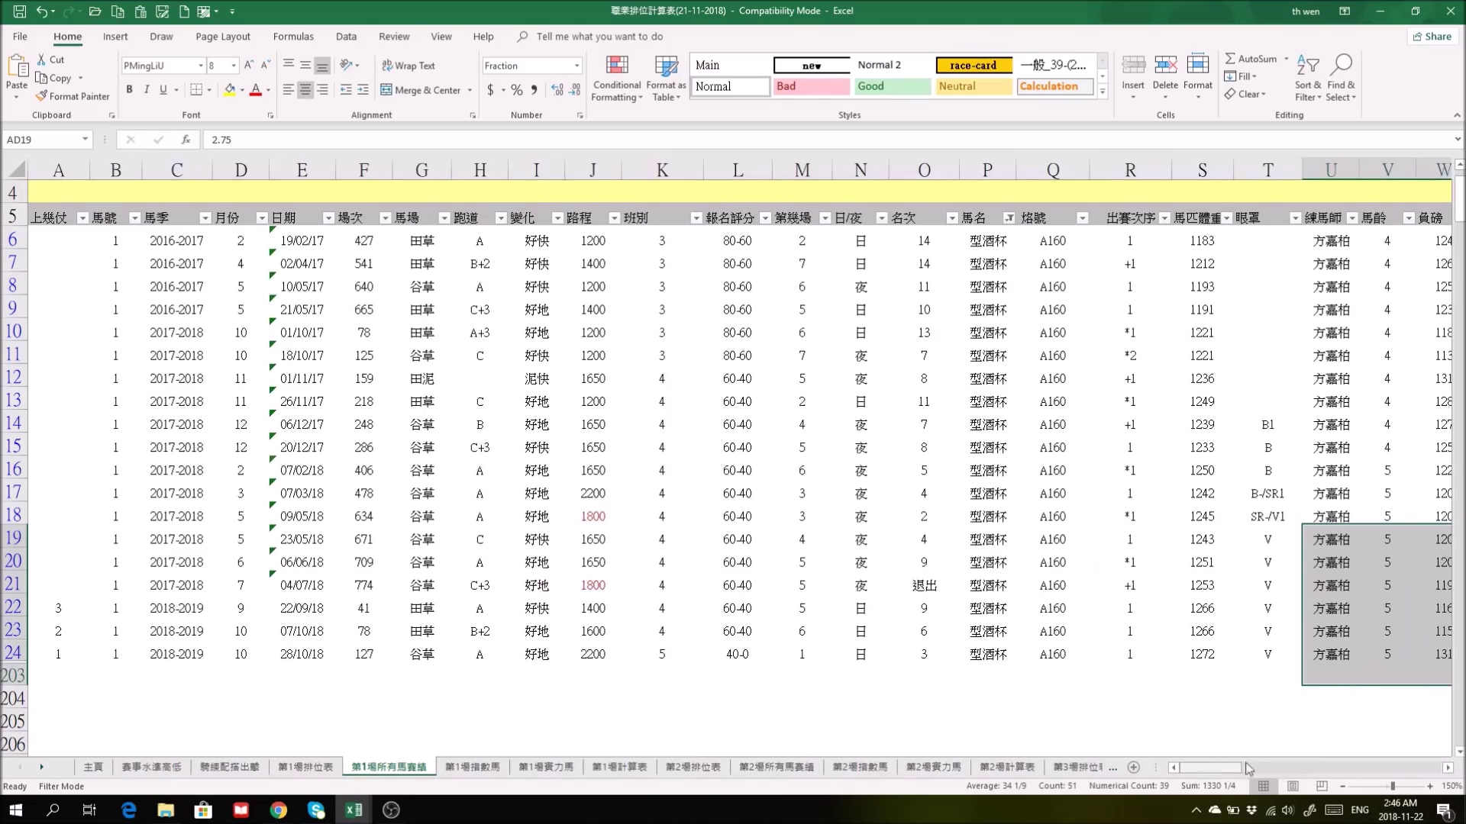
pyautogui.click(593, 652)
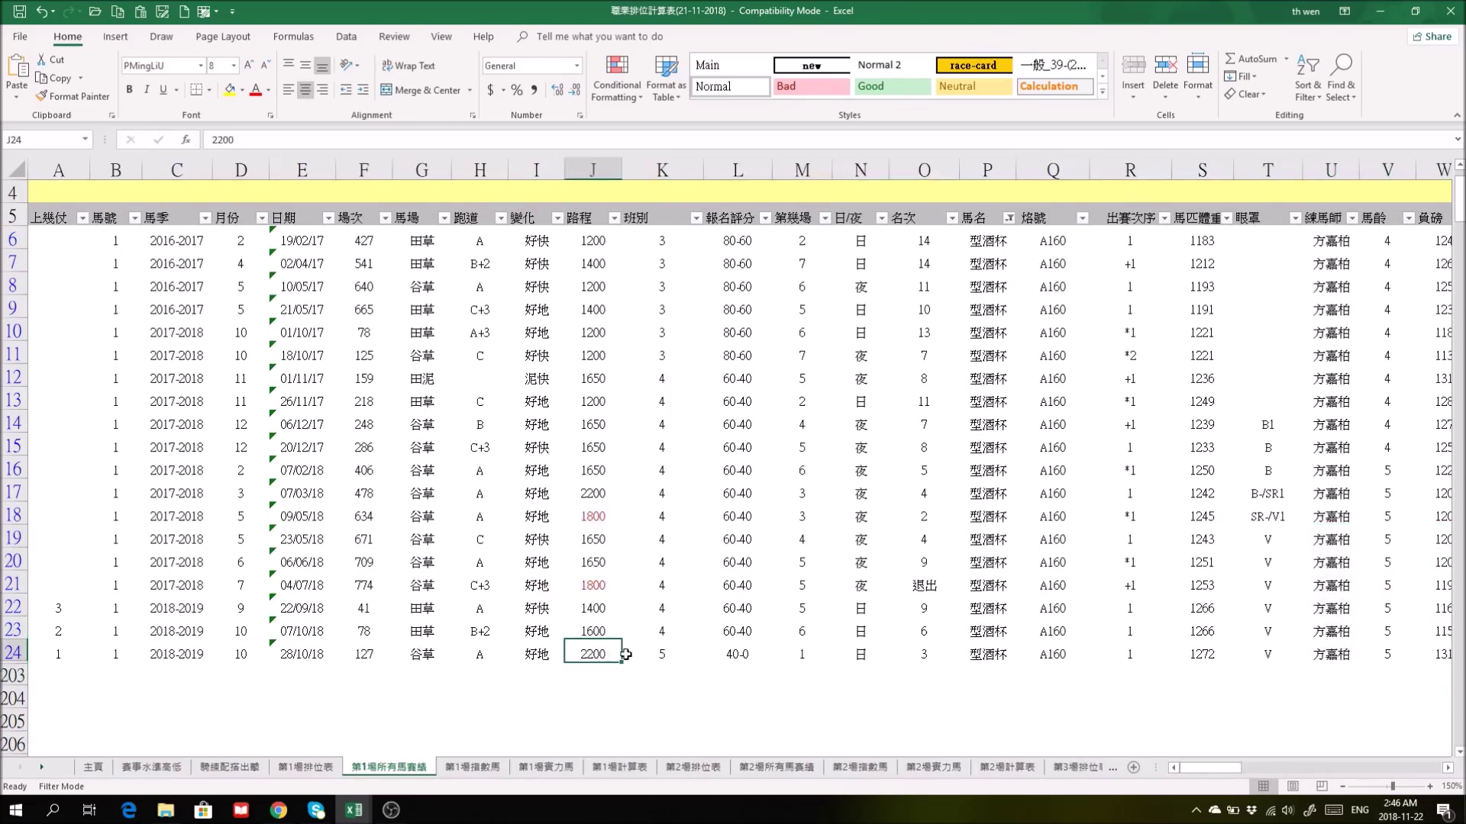
pyautogui.moveTo(1229, 768)
pyautogui.mouseDown()
pyautogui.moveTo(1262, 768)
pyautogui.moveTo(1245, 768)
pyautogui.mouseUp()
pyautogui.click(1407, 654)
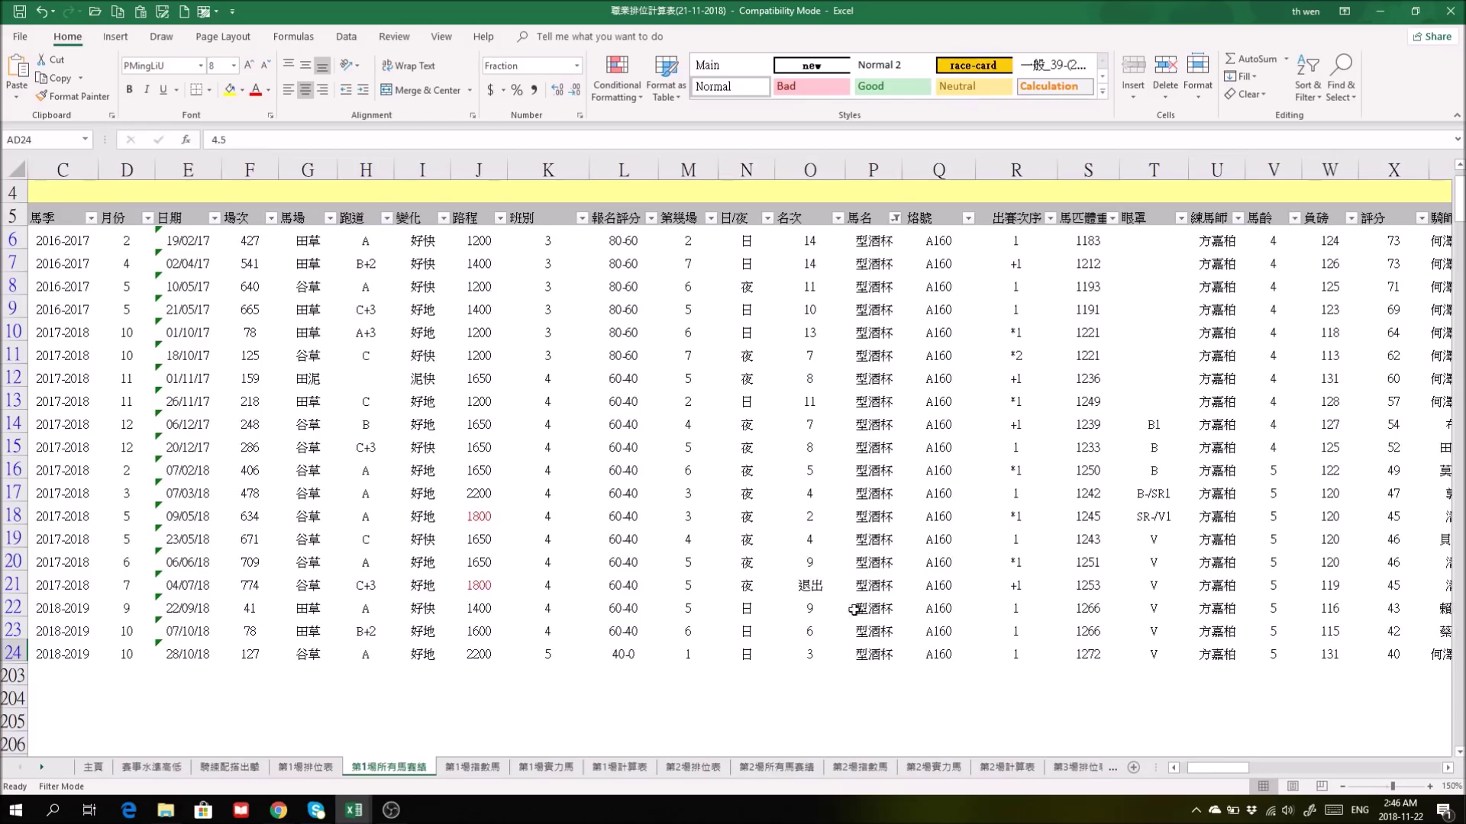
# Review 型酒杯's 09/05/18 race from 馬名 back to 變化, and check the 班別 of the 22/09/18 race.
pyautogui.moveTo(1221, 774); pyautogui.dragTo(1188, 776)
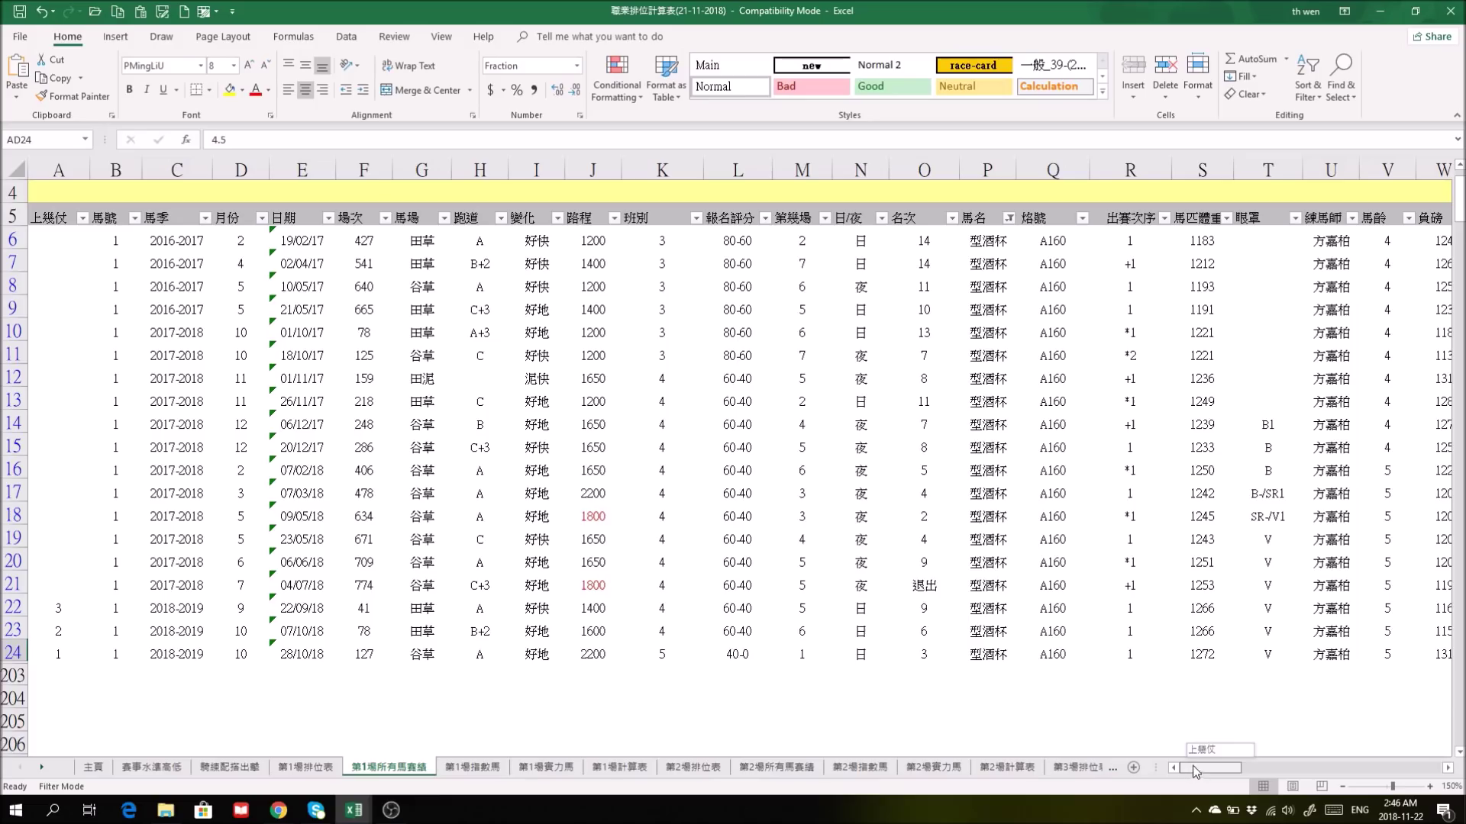
pyautogui.click(920, 516)
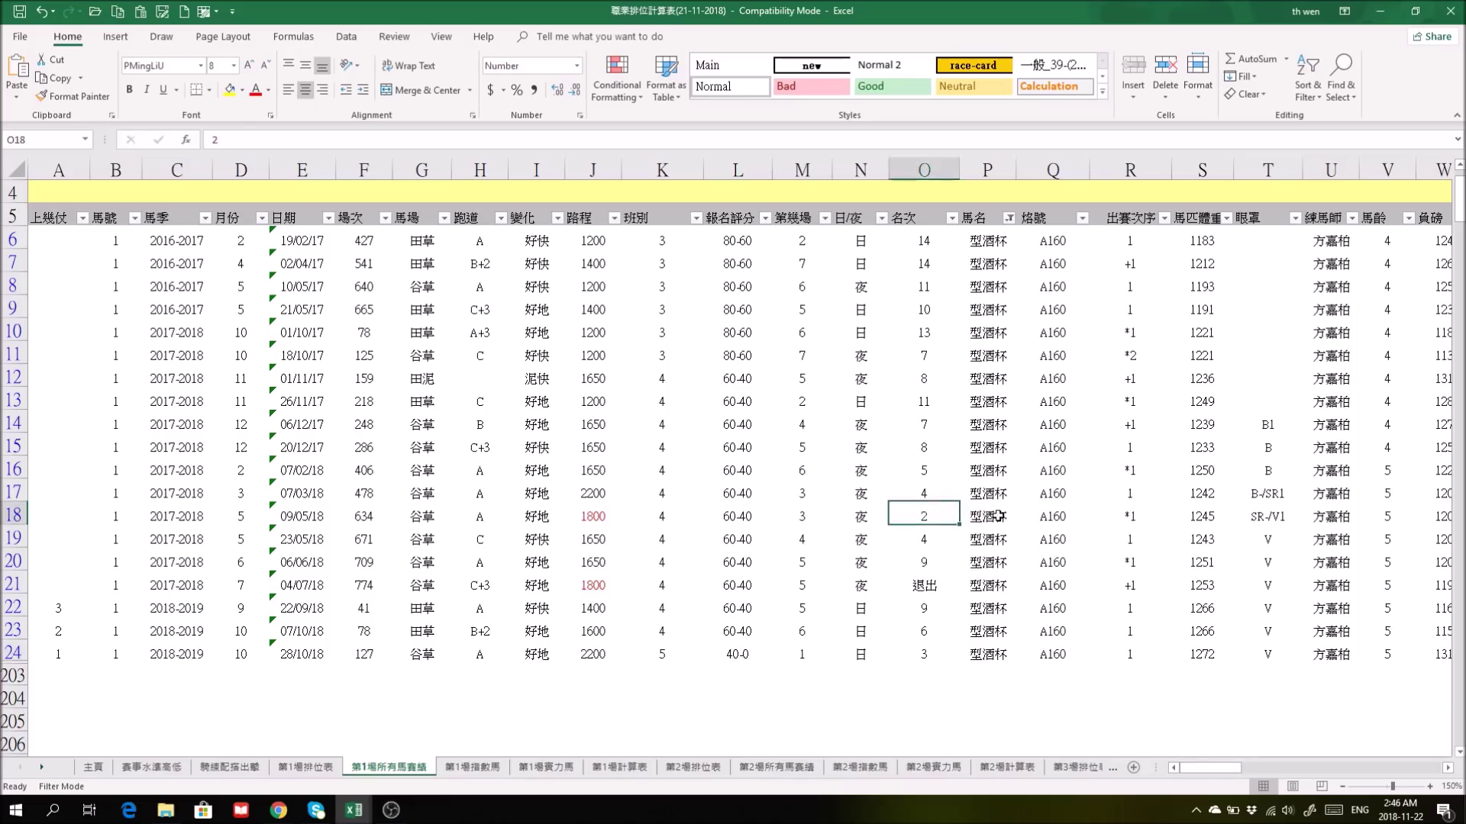
pyautogui.moveTo(998, 516); pyautogui.dragTo(556, 509)
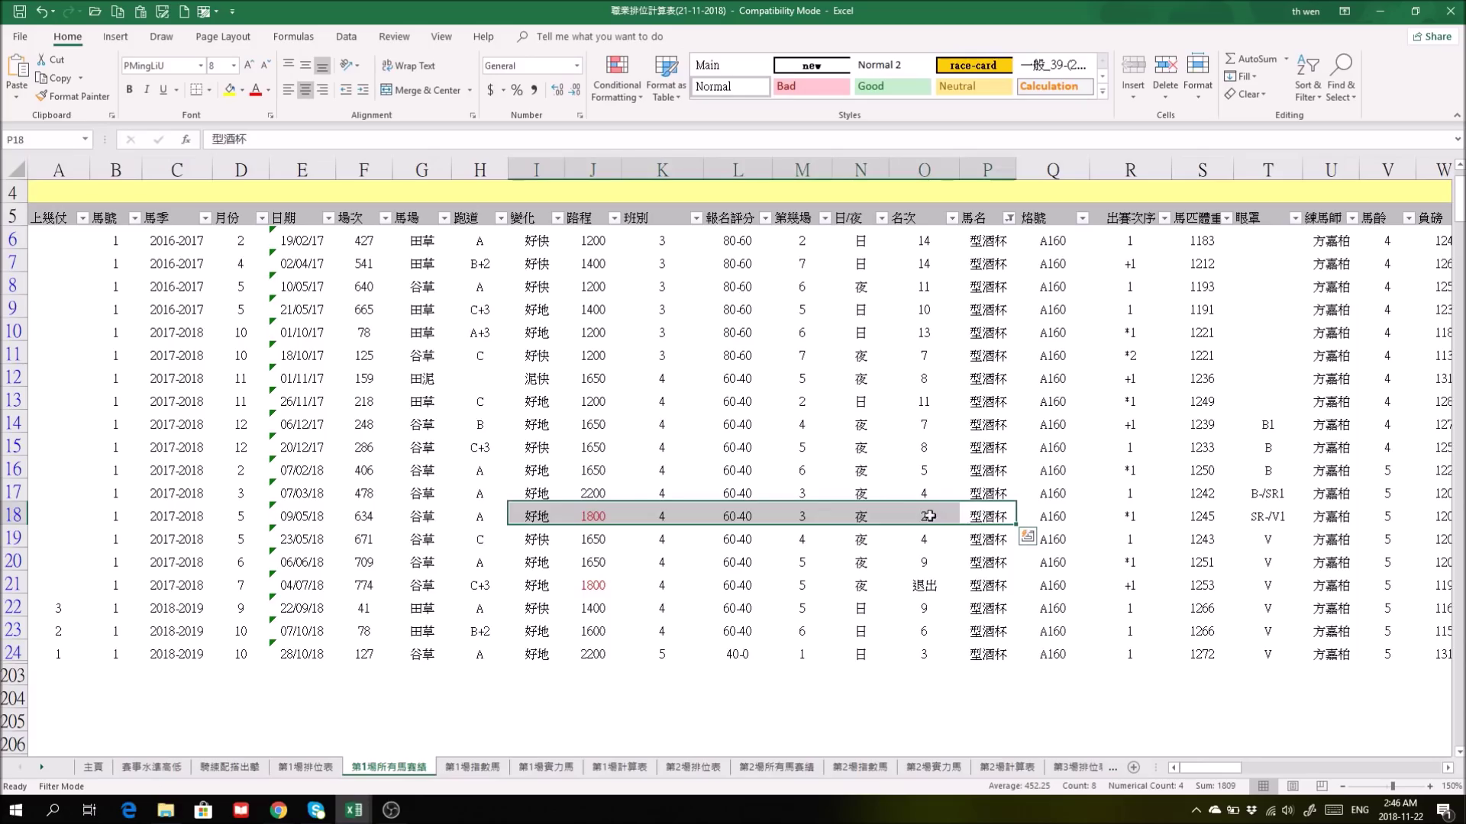
pyautogui.moveTo(1204, 764); pyautogui.dragTo(1235, 765)
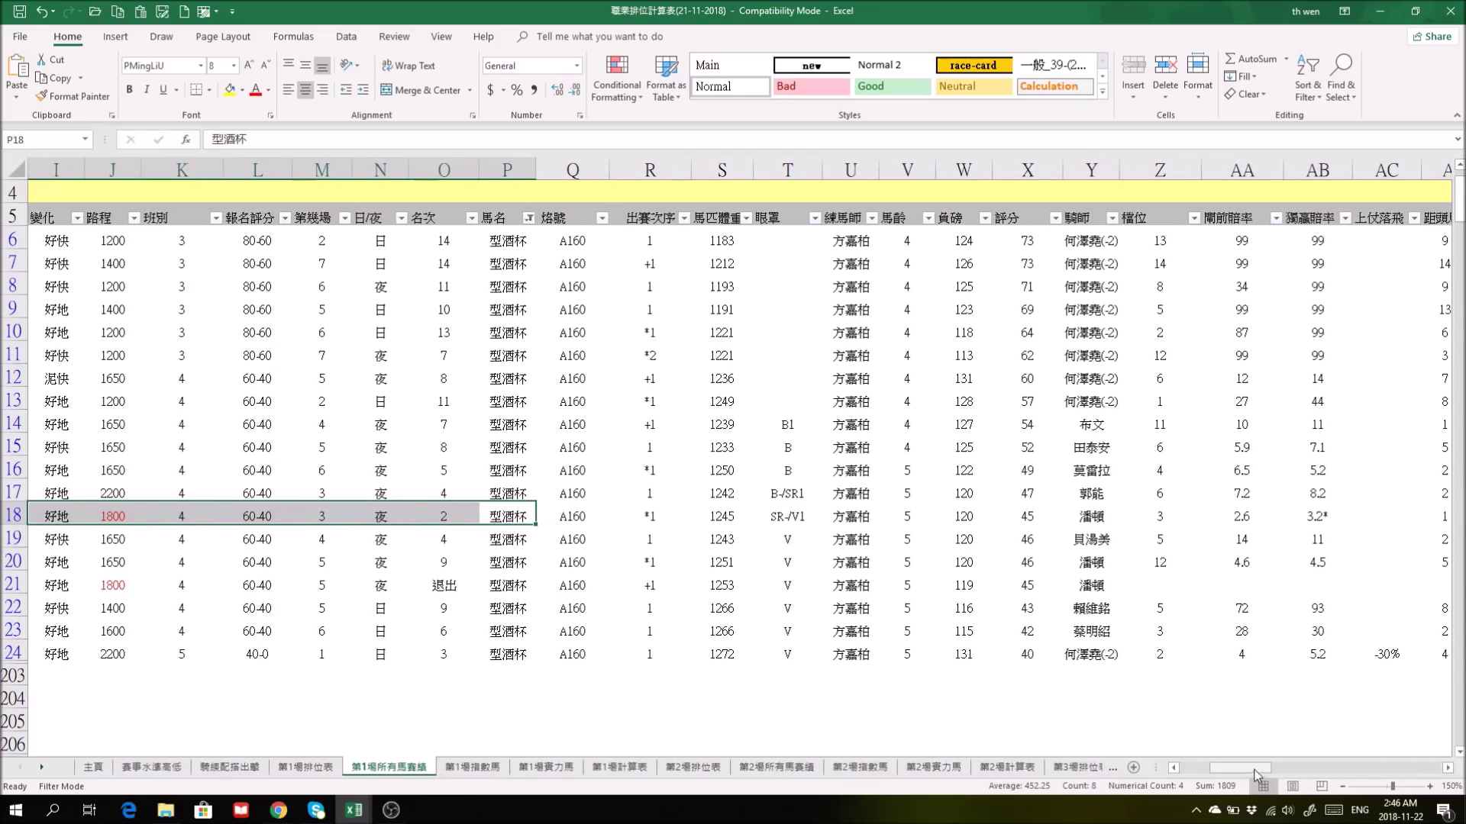
pyautogui.moveTo(1256, 768); pyautogui.dragTo(1176, 773)
pyautogui.click(661, 610)
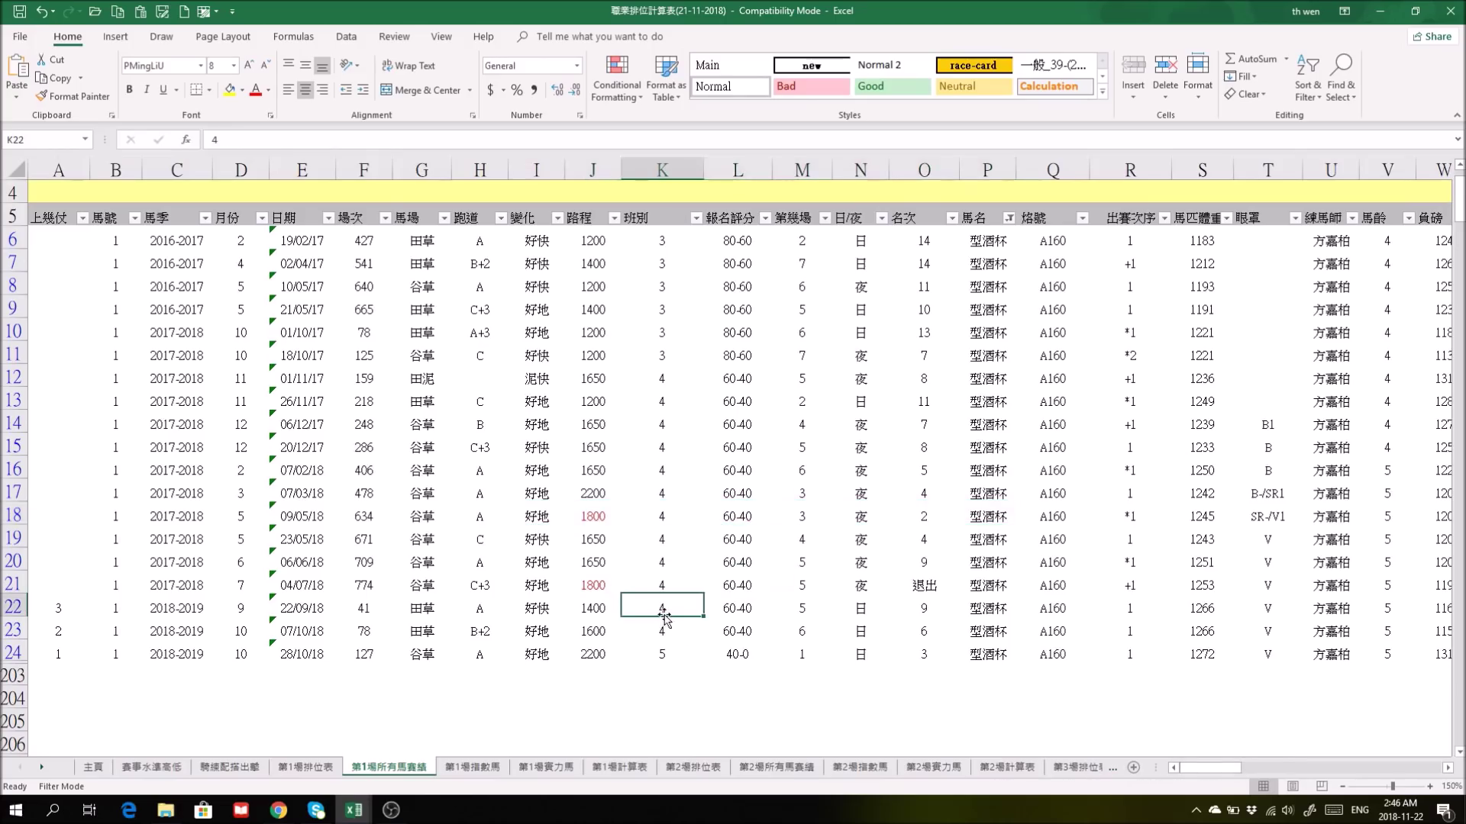
pyautogui.scroll(1, 666, 613)
pyautogui.scroll(1, 667, 613)
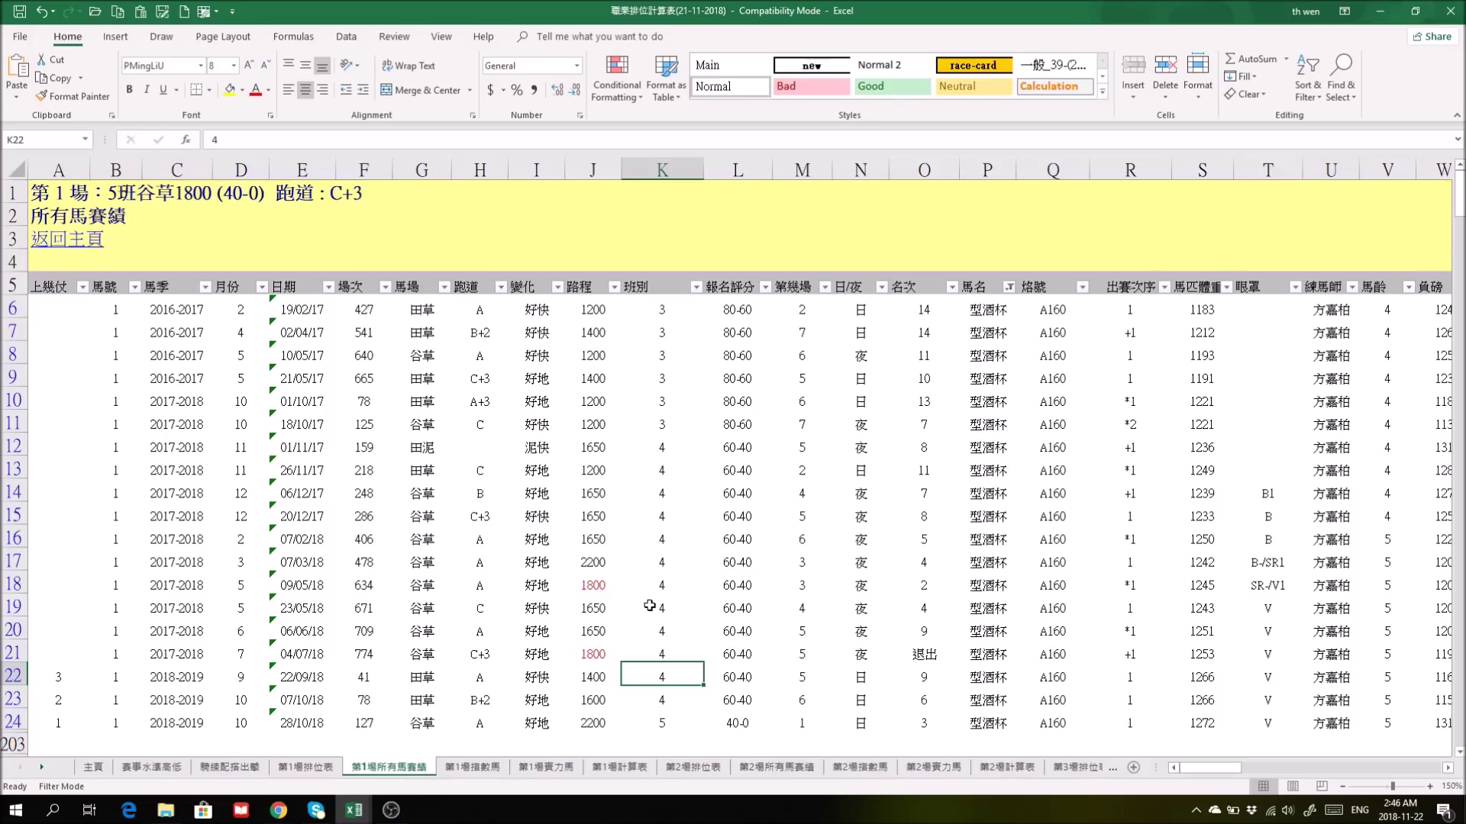
# Open the 第1場排位表 sheet and examine its runner table and race result, locating 型酒杯.
pyautogui.click(306, 768)
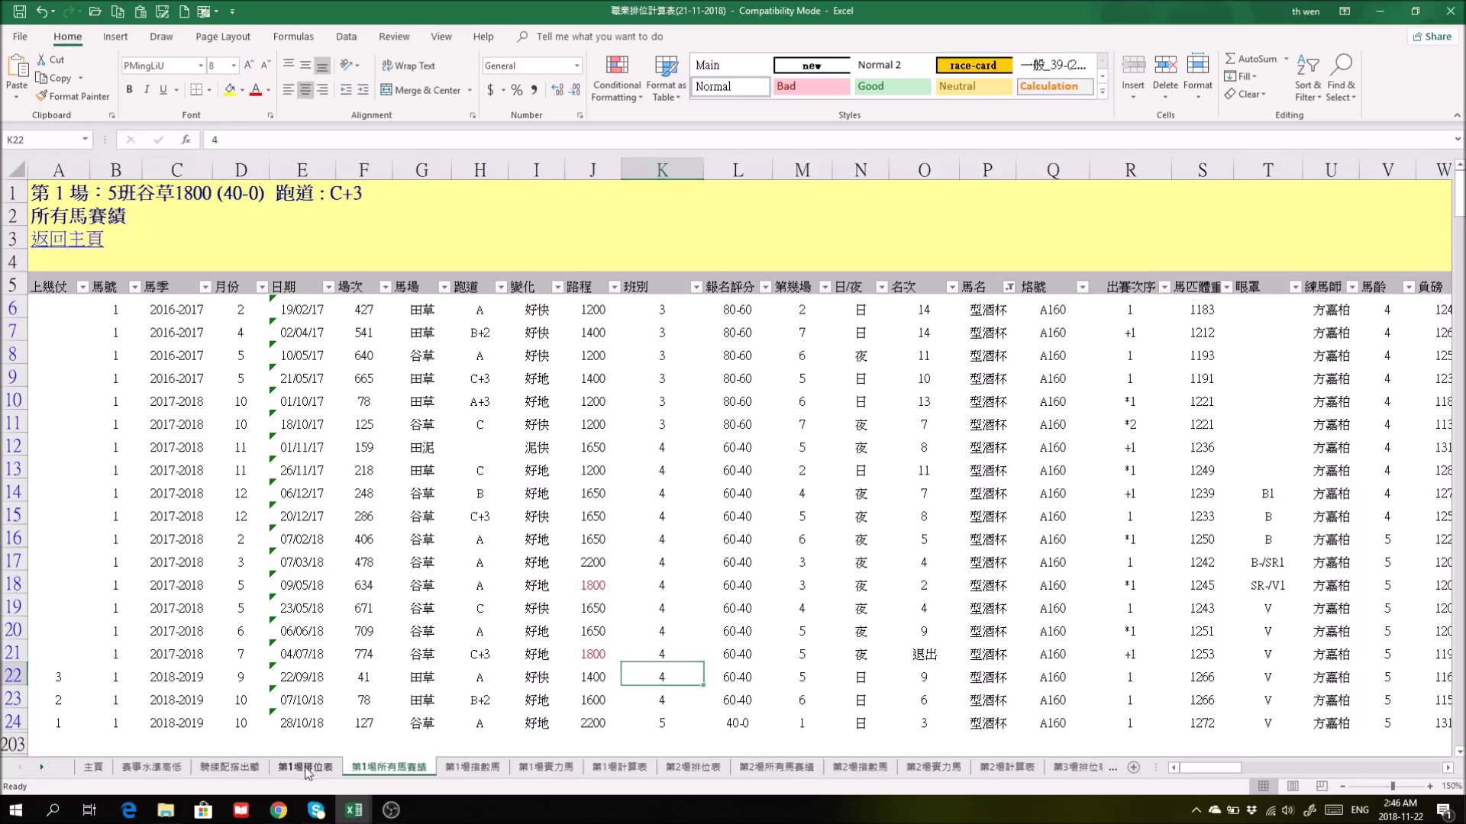
pyautogui.scroll(-1, 786, 683)
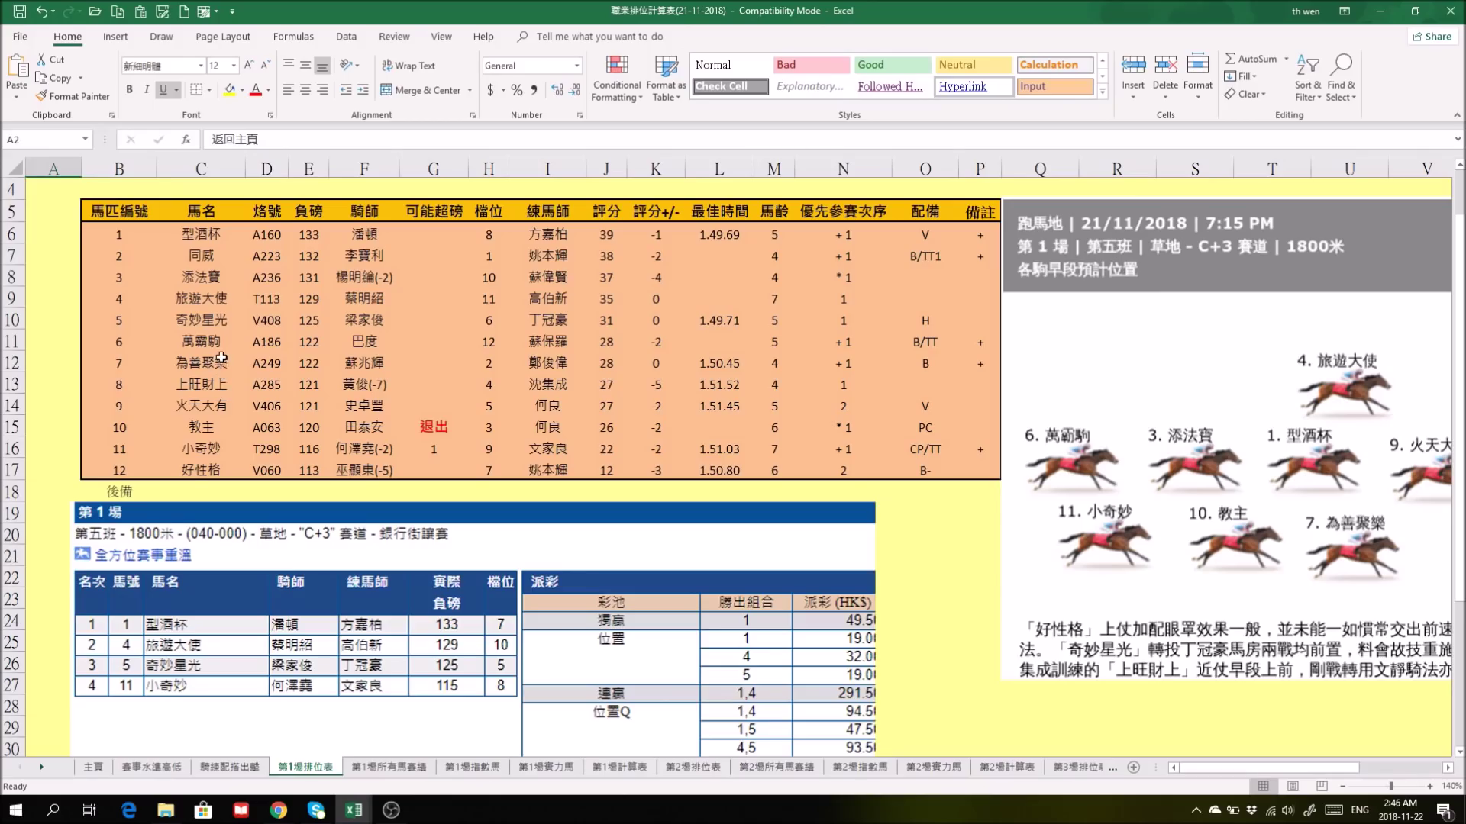
pyautogui.scroll(1, 275, 467)
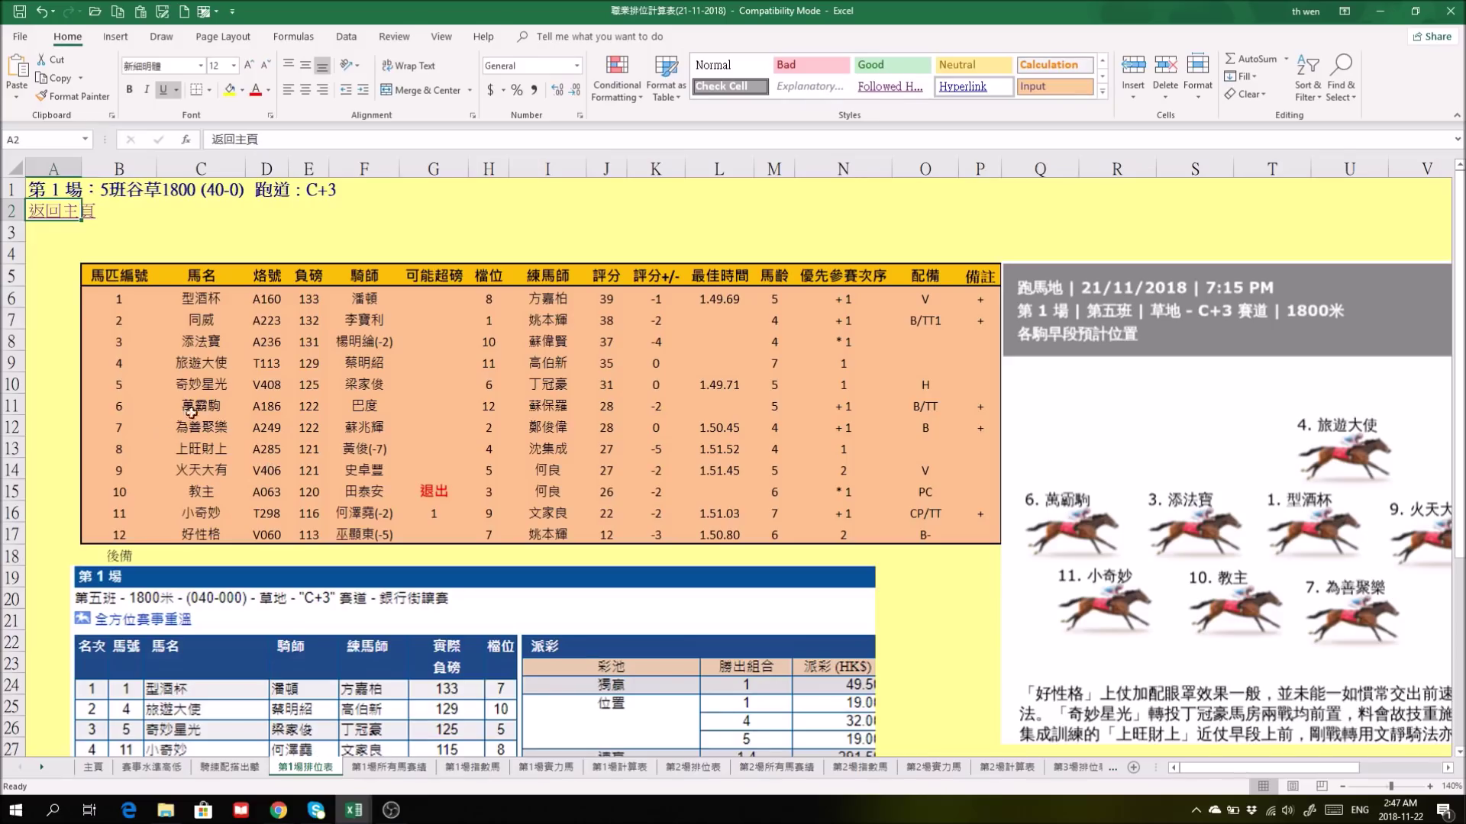
pyautogui.click(204, 300)
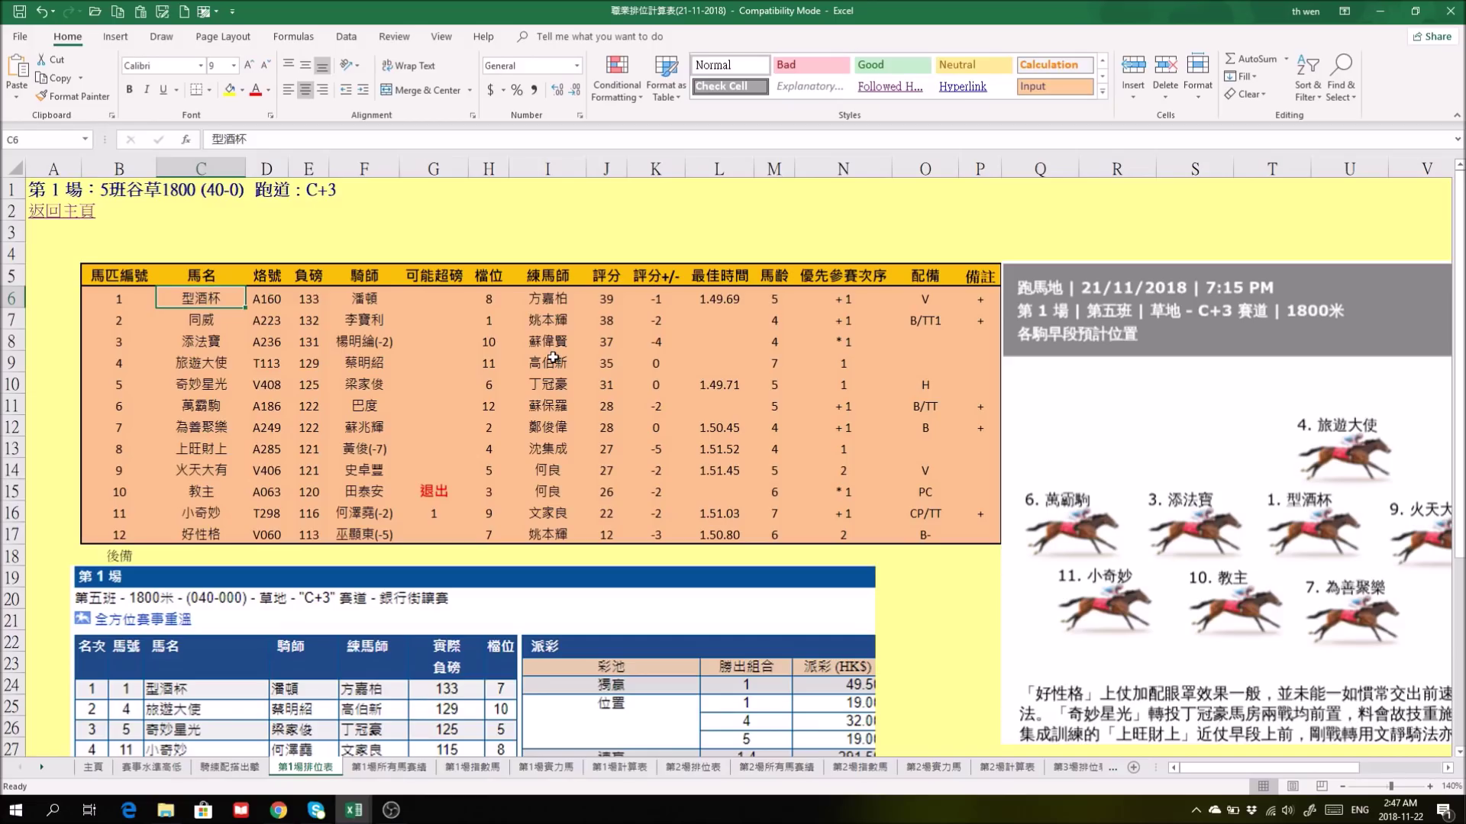
# Check the 排位表 sheets of races 7 and 8 from the main page, looking at 綠色有運 in race 7, and return.
pyautogui.click(48, 212)
pyautogui.click(808, 324)
pyautogui.moveTo(186, 385); pyautogui.dragTo(489, 392)
pyautogui.click(51, 222)
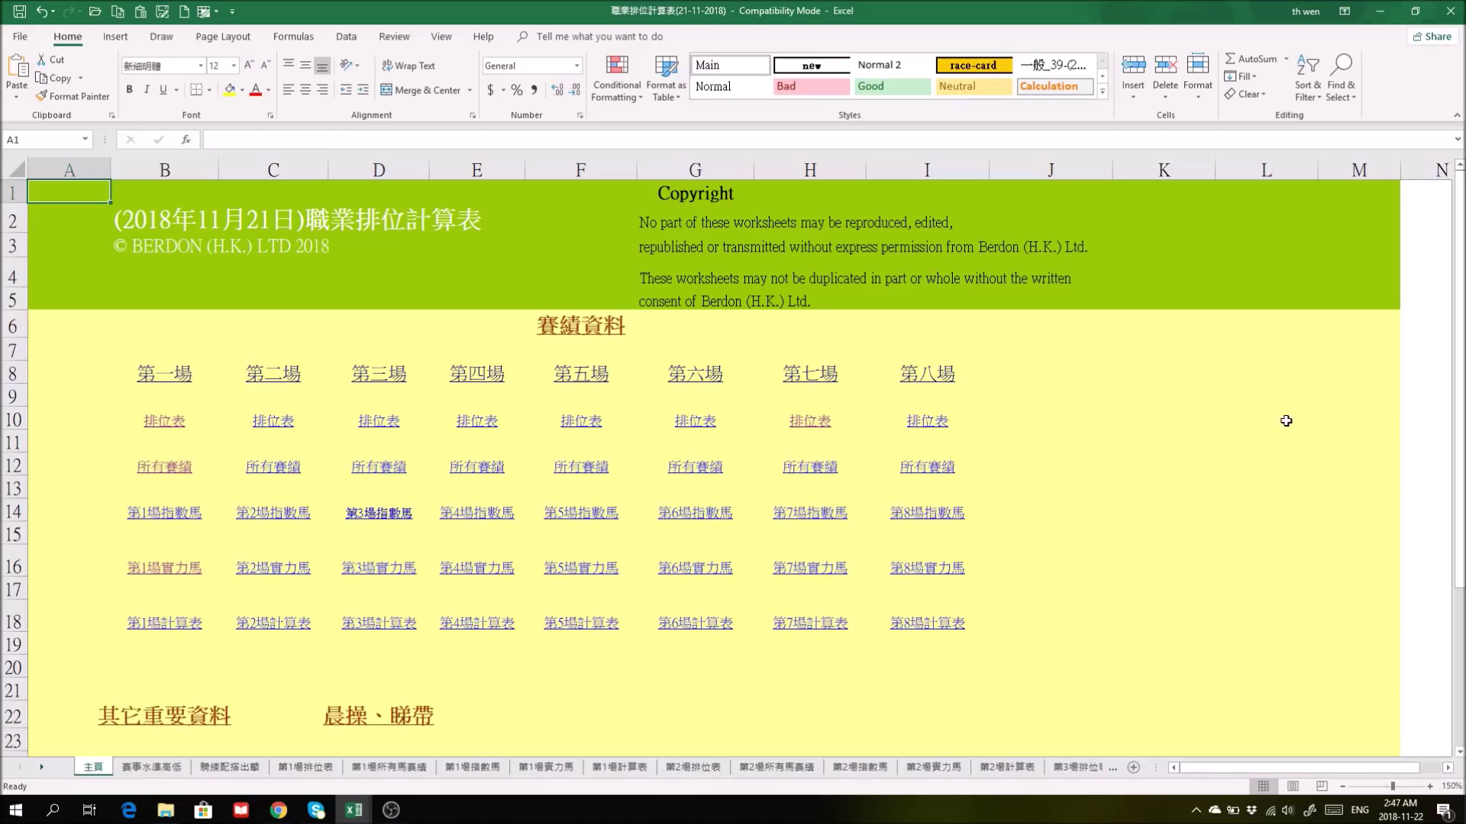
pyautogui.click(809, 421)
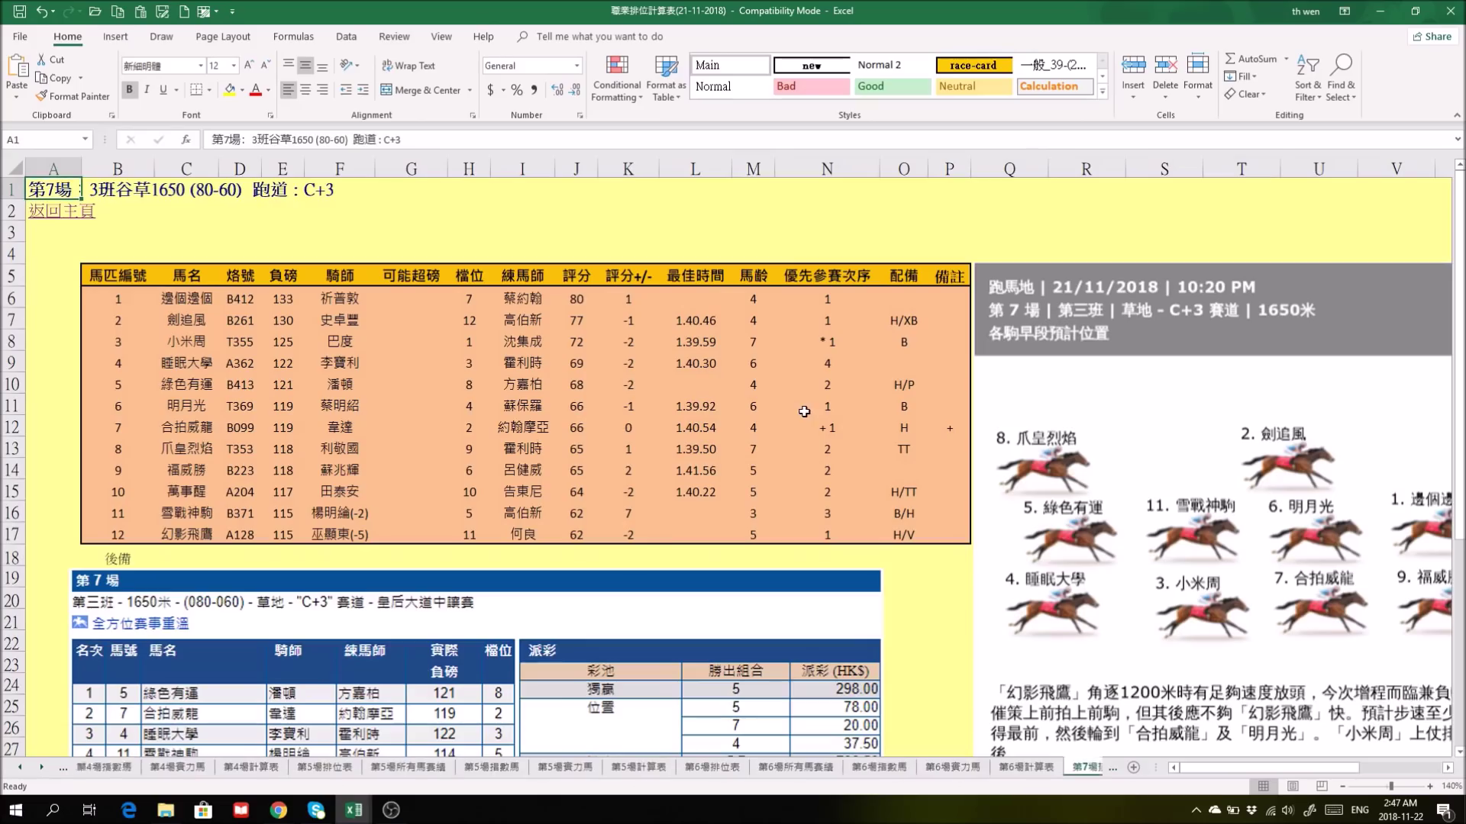
pyautogui.click(196, 389)
pyautogui.click(55, 213)
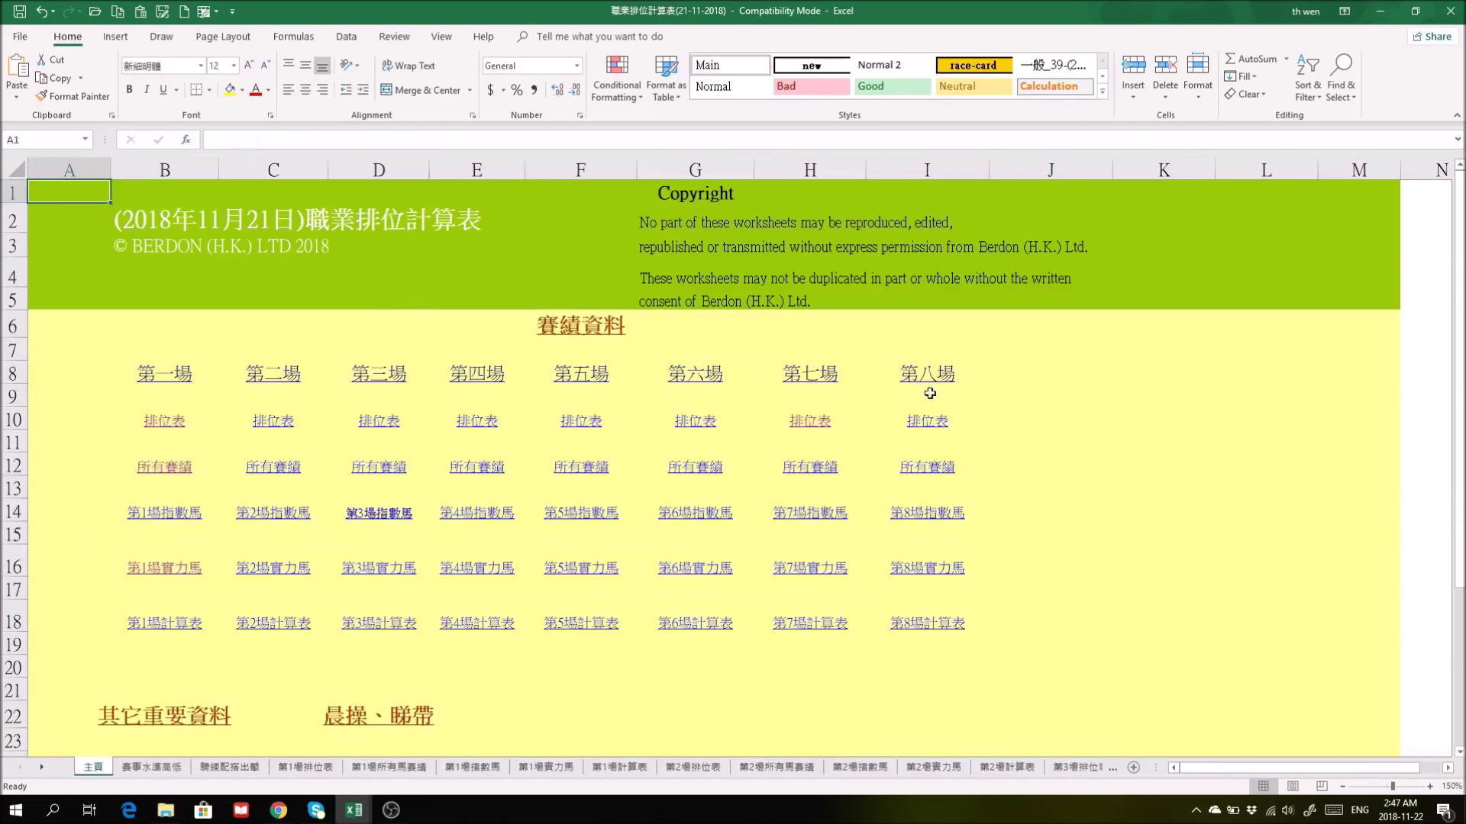
pyautogui.click(927, 421)
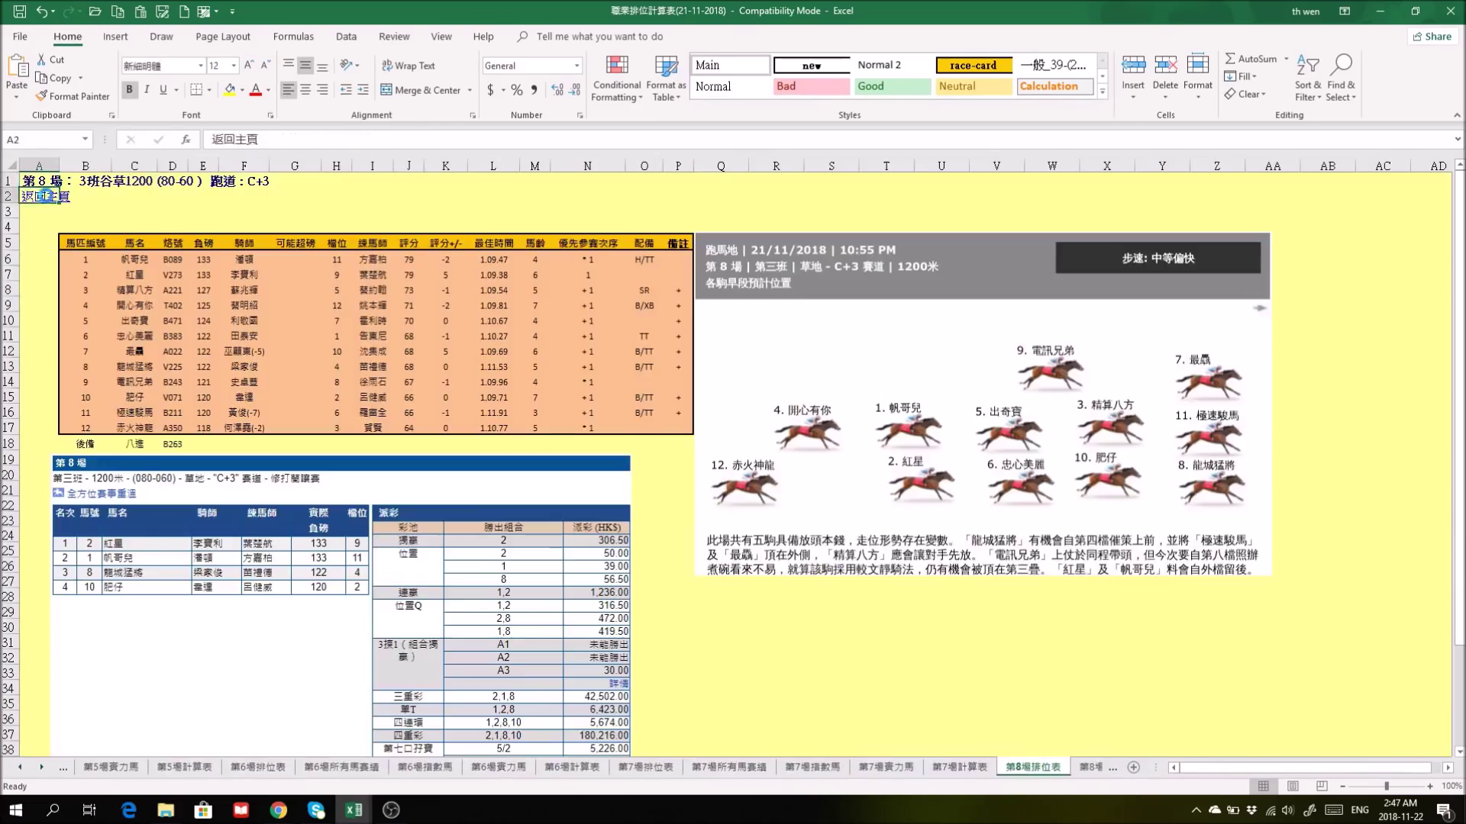
pyautogui.click(48, 203)
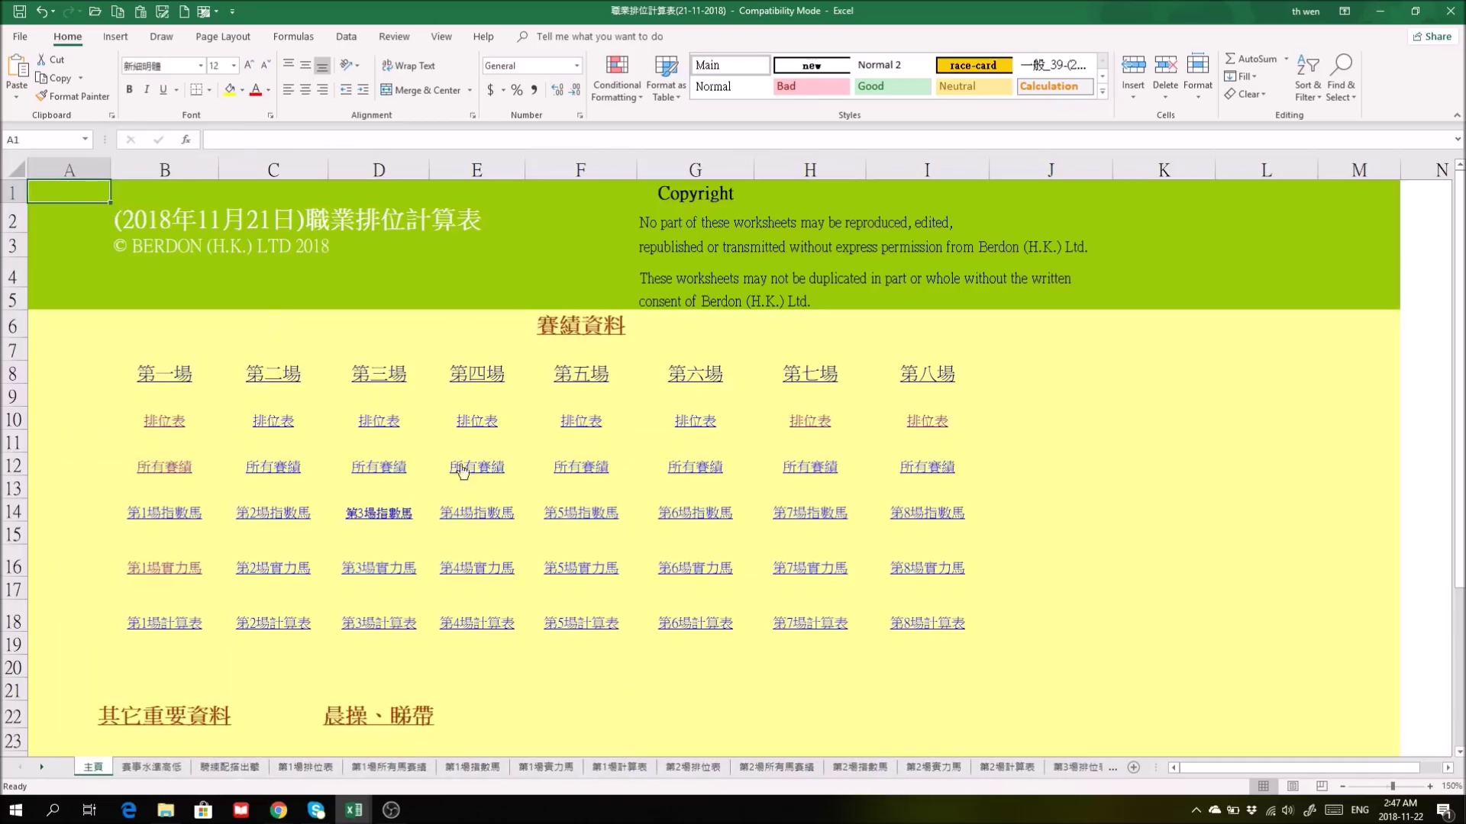
# Open the race 6 所有賽績 sheet from the main page and zoom it to 150%.
pyautogui.click(694, 468)
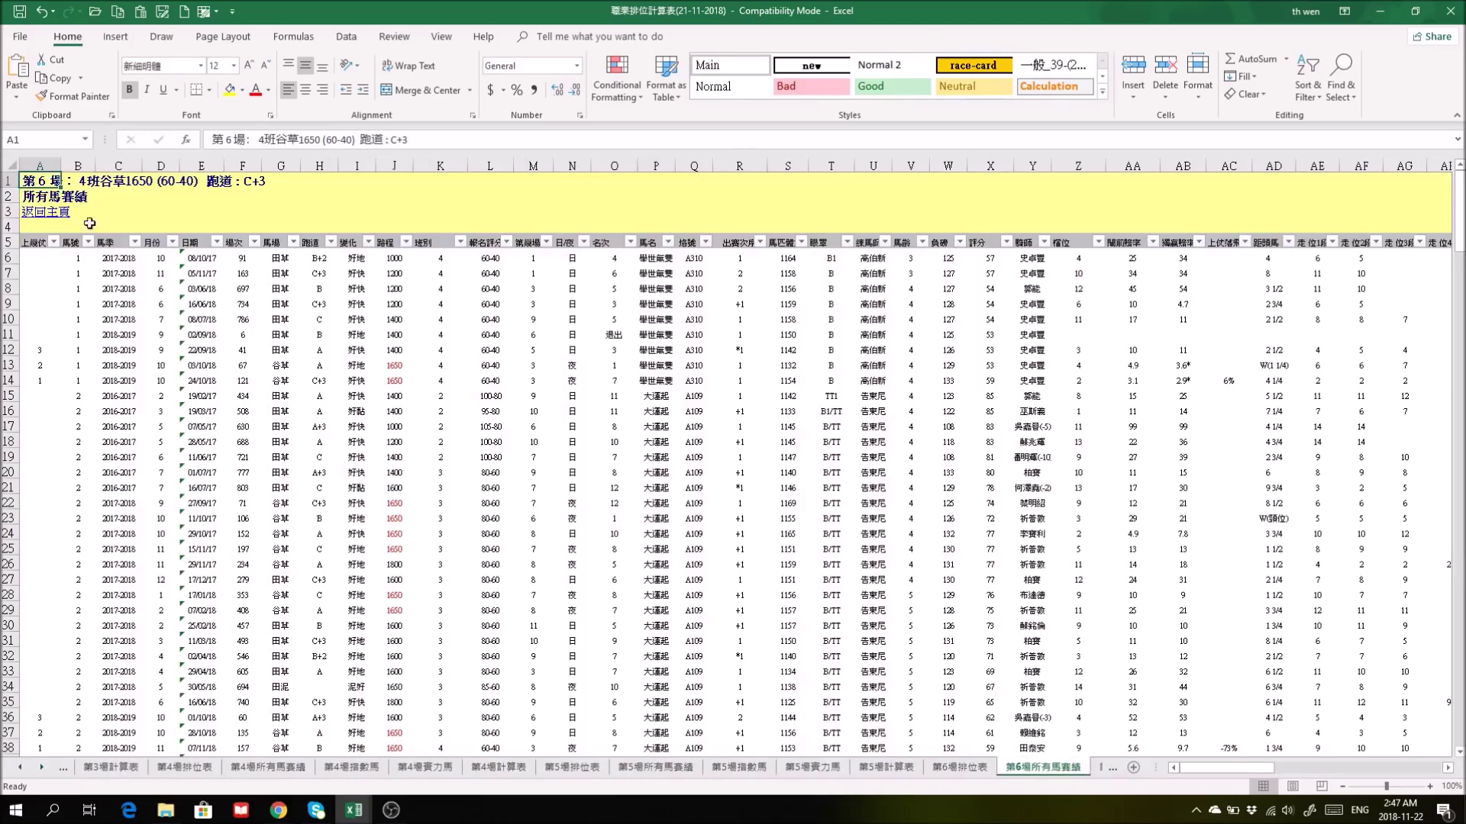
pyautogui.click(48, 212)
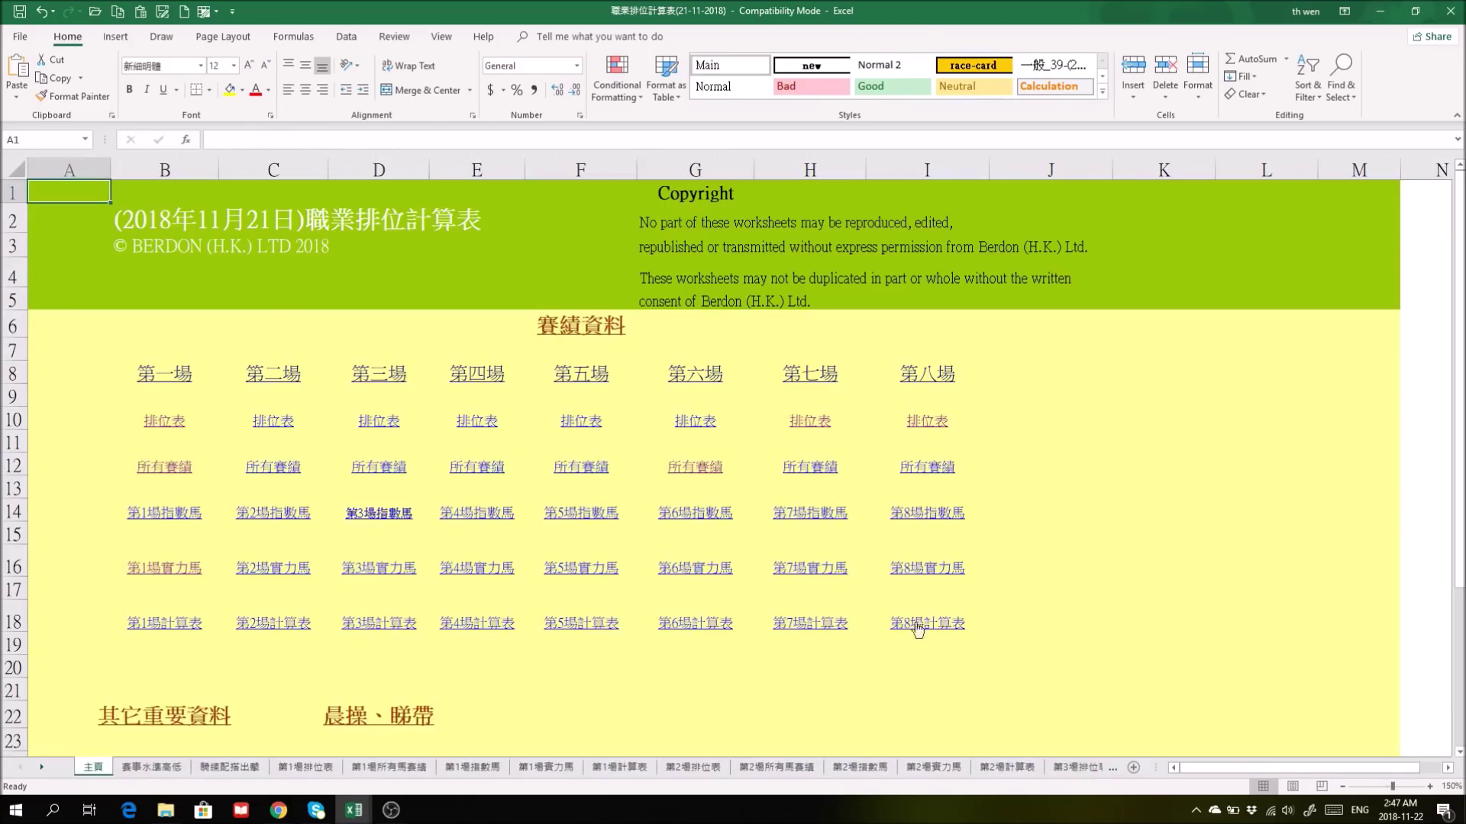
pyautogui.click(696, 467)
pyautogui.click(1430, 787)
pyautogui.click(1429, 786)
pyautogui.click(1430, 787)
pyautogui.click(1430, 787)
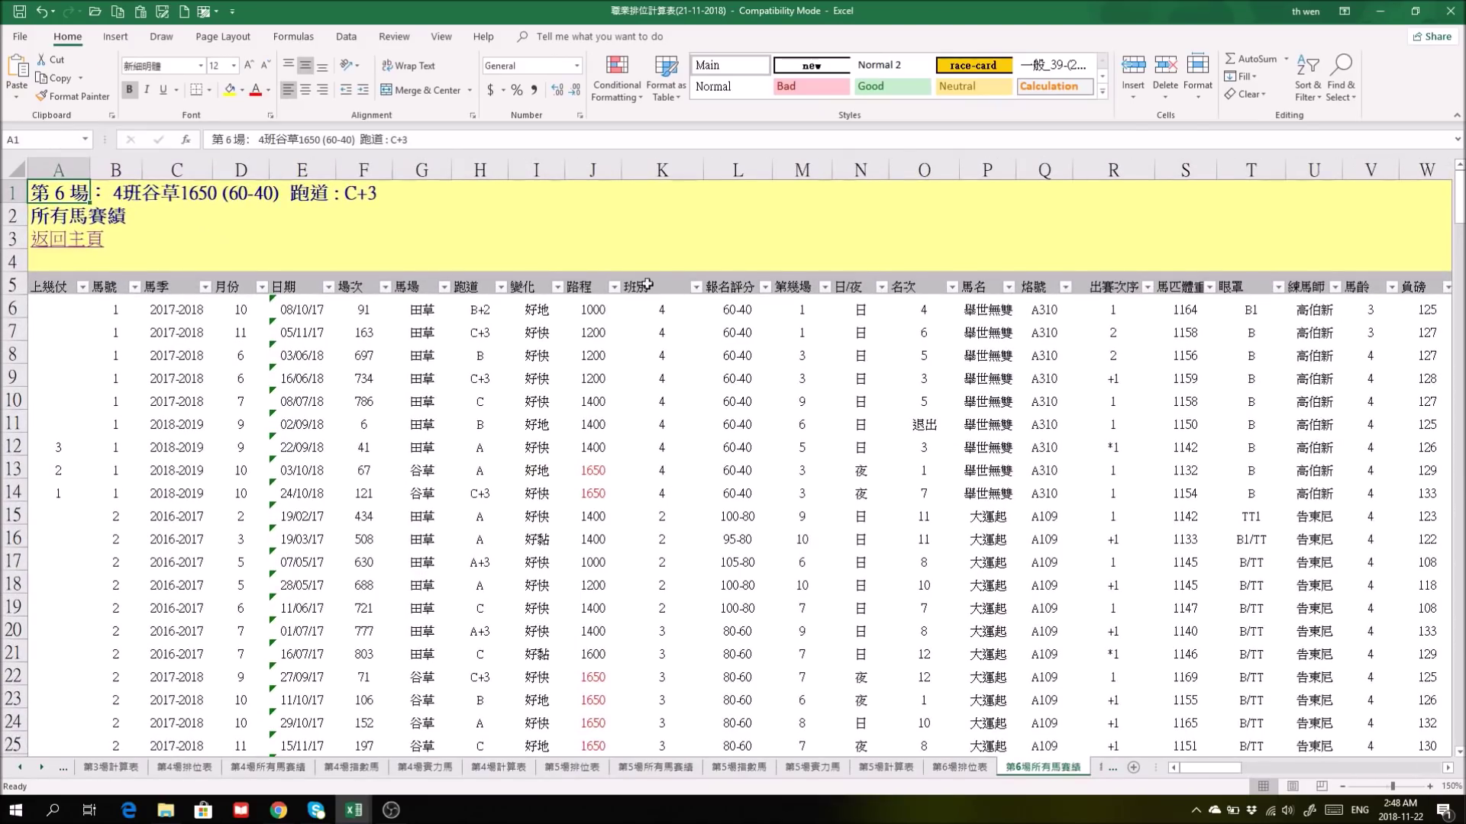
# Filter the 路程 column of race 6 by the red font colour of the 1650 entries.
pyautogui.click(614, 287)
pyautogui.moveTo(547, 380)
pyautogui.click(653, 400)
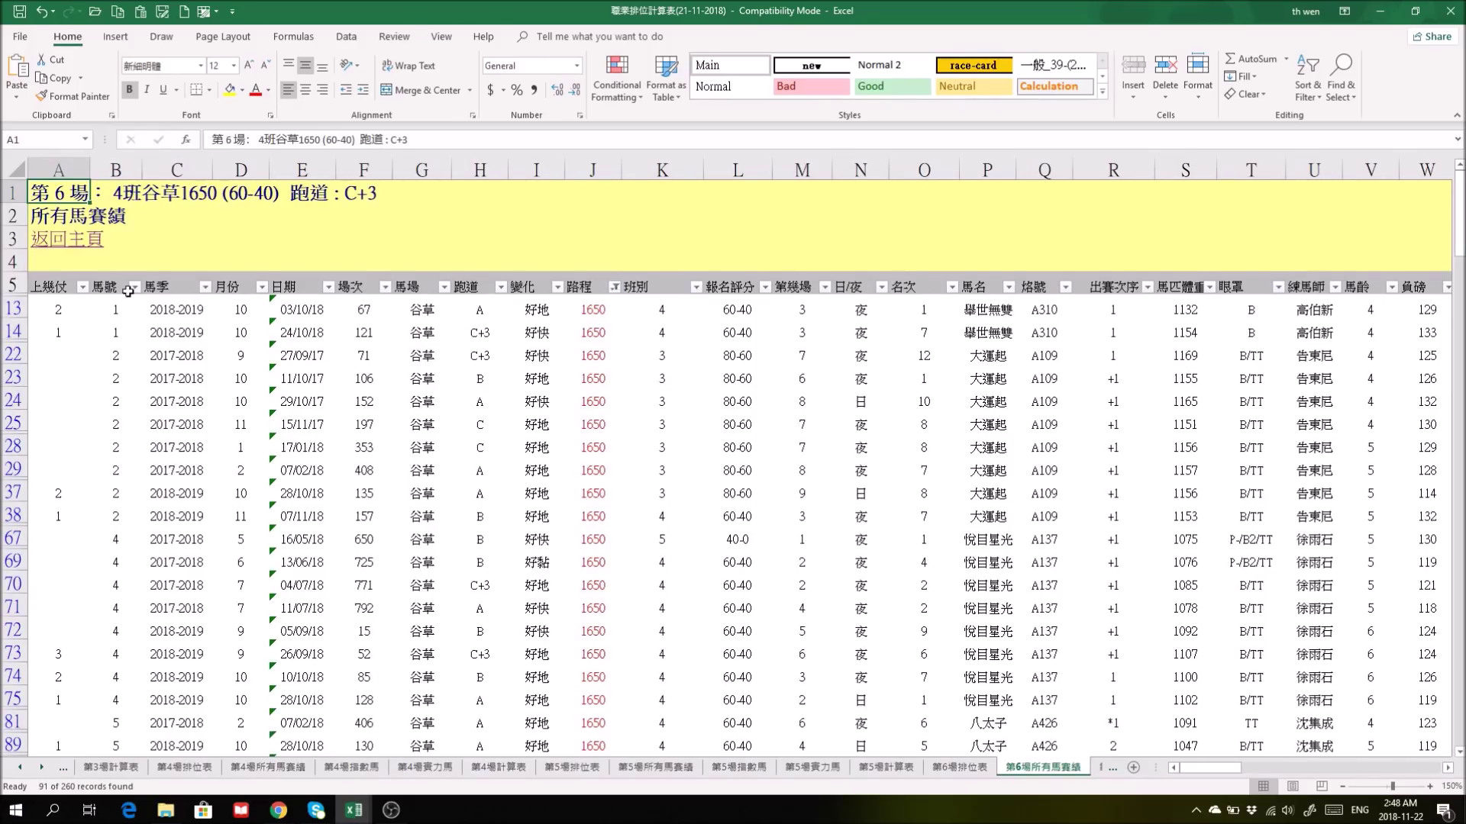
# Exclude the 2016-2017 season from the 馬季 filter.
pyautogui.click(205, 287)
pyautogui.click(53, 451)
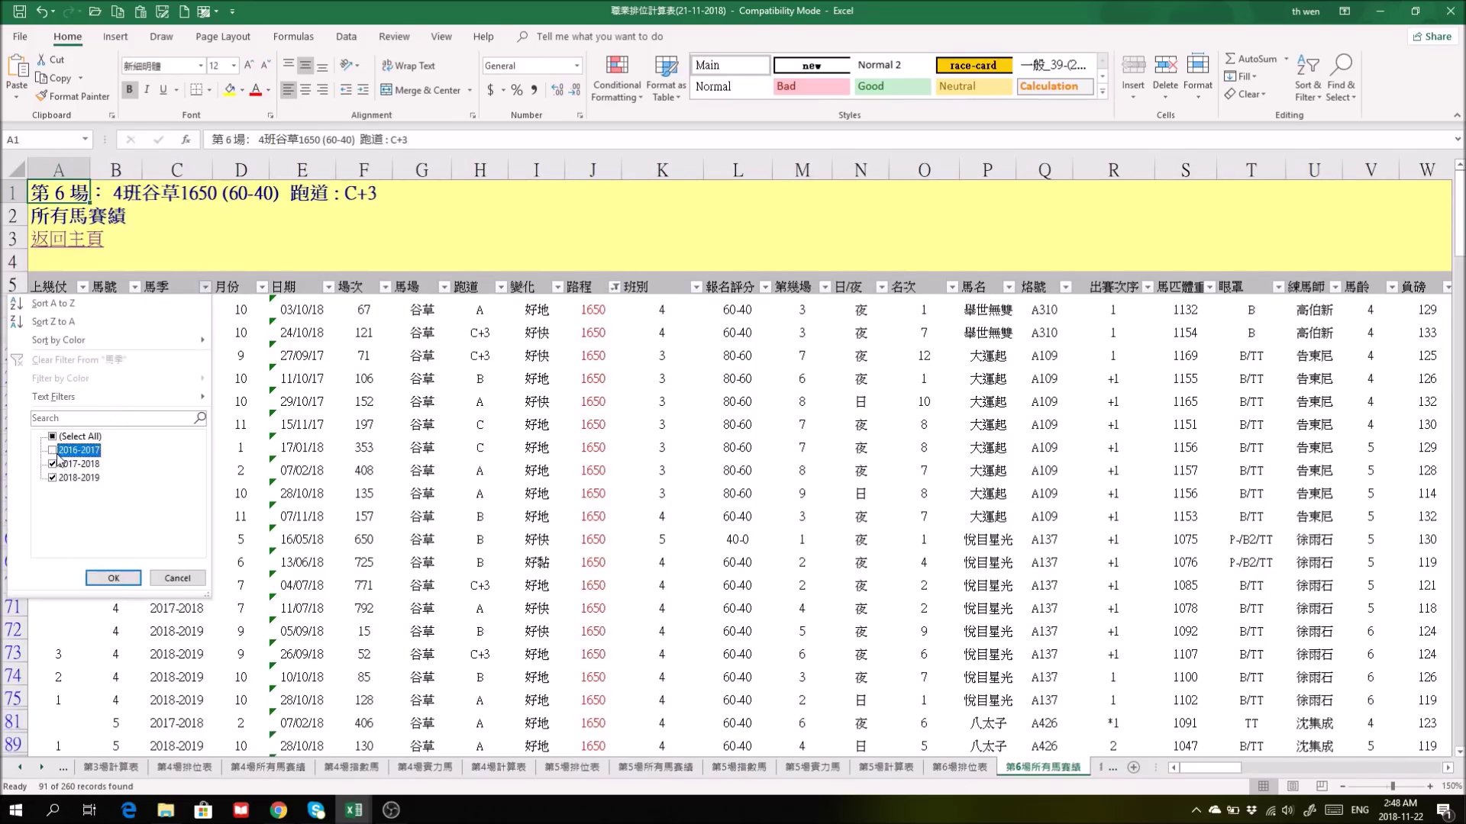
pyautogui.click(113, 577)
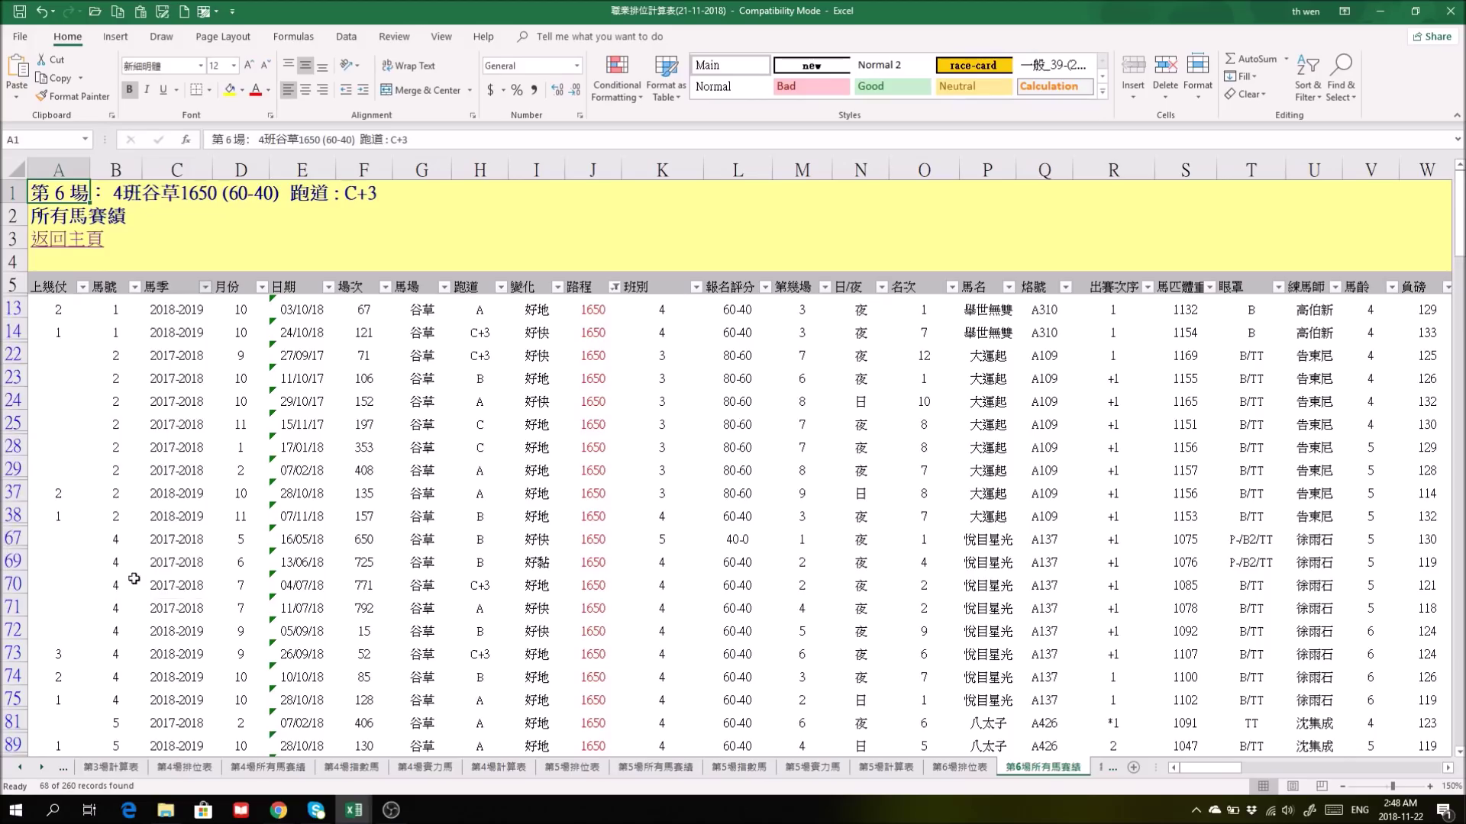
# Filter the 名次 column to show only position 1.
pyautogui.click(951, 287)
pyautogui.click(799, 436)
pyautogui.click(800, 450)
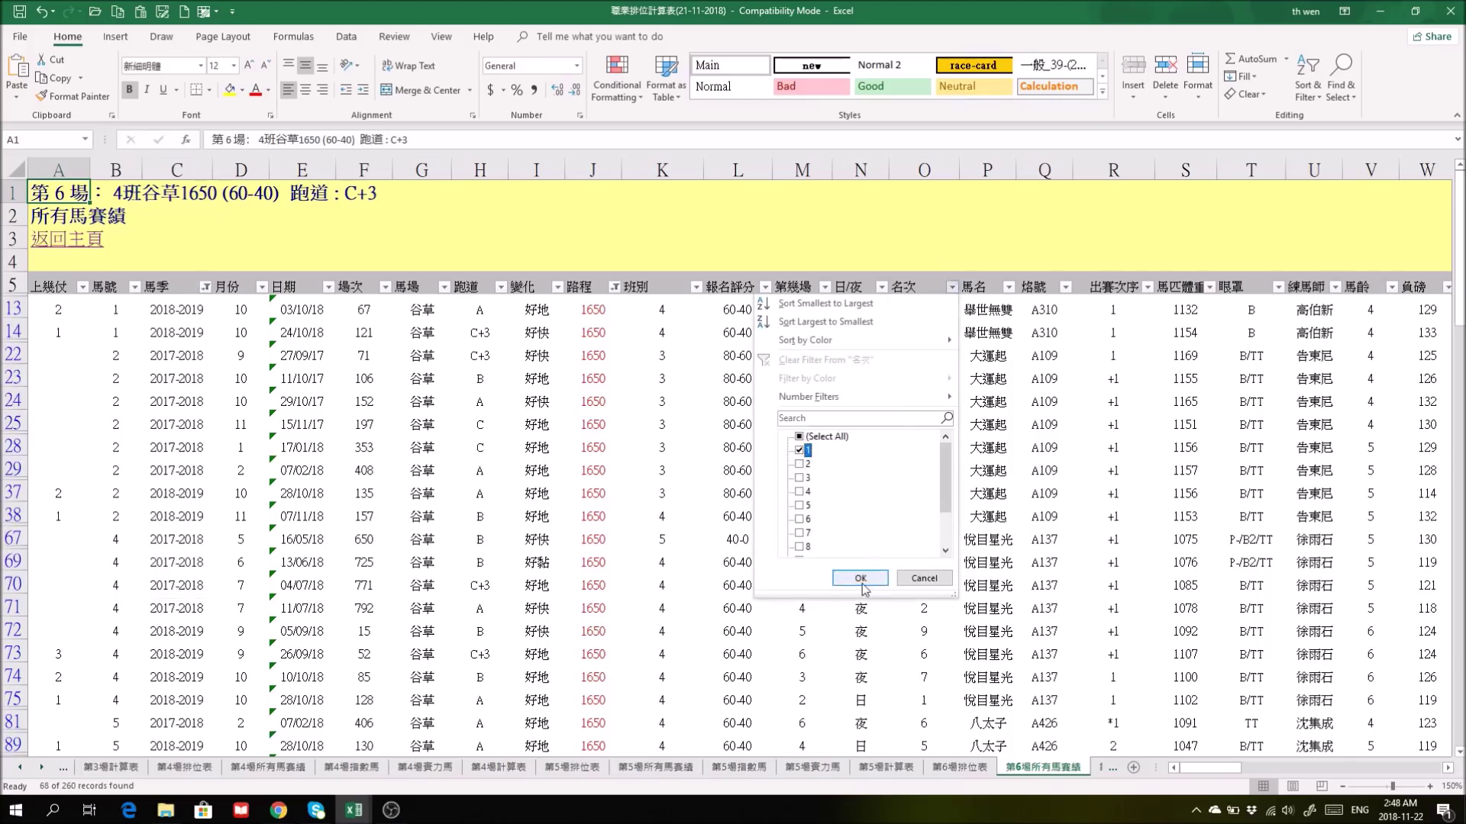
pyautogui.click(860, 578)
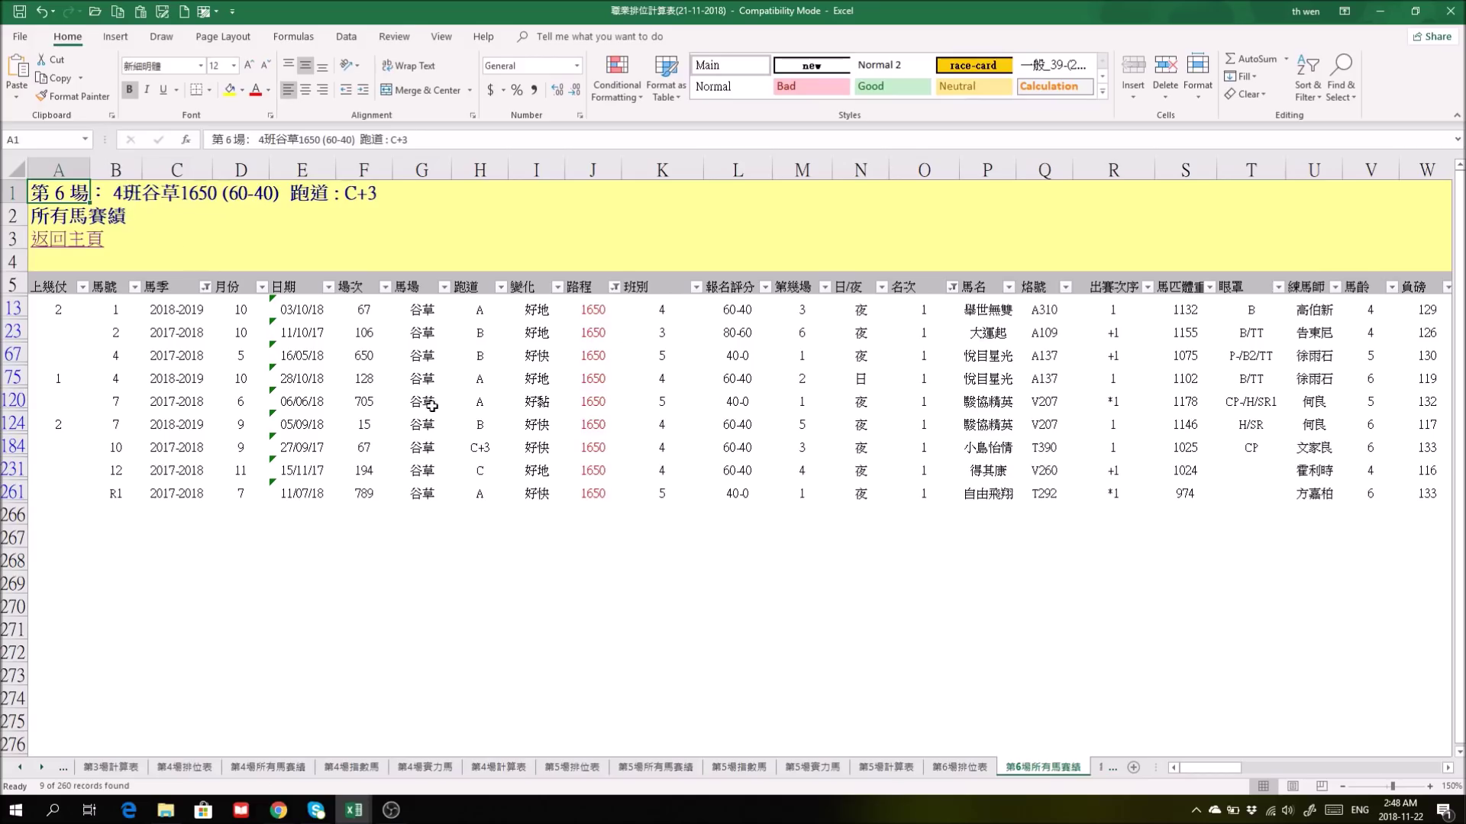
# Examine the 馬名 and 班別 entries of the filtered race 6 winning records.
pyautogui.moveTo(992, 305); pyautogui.dragTo(990, 495)
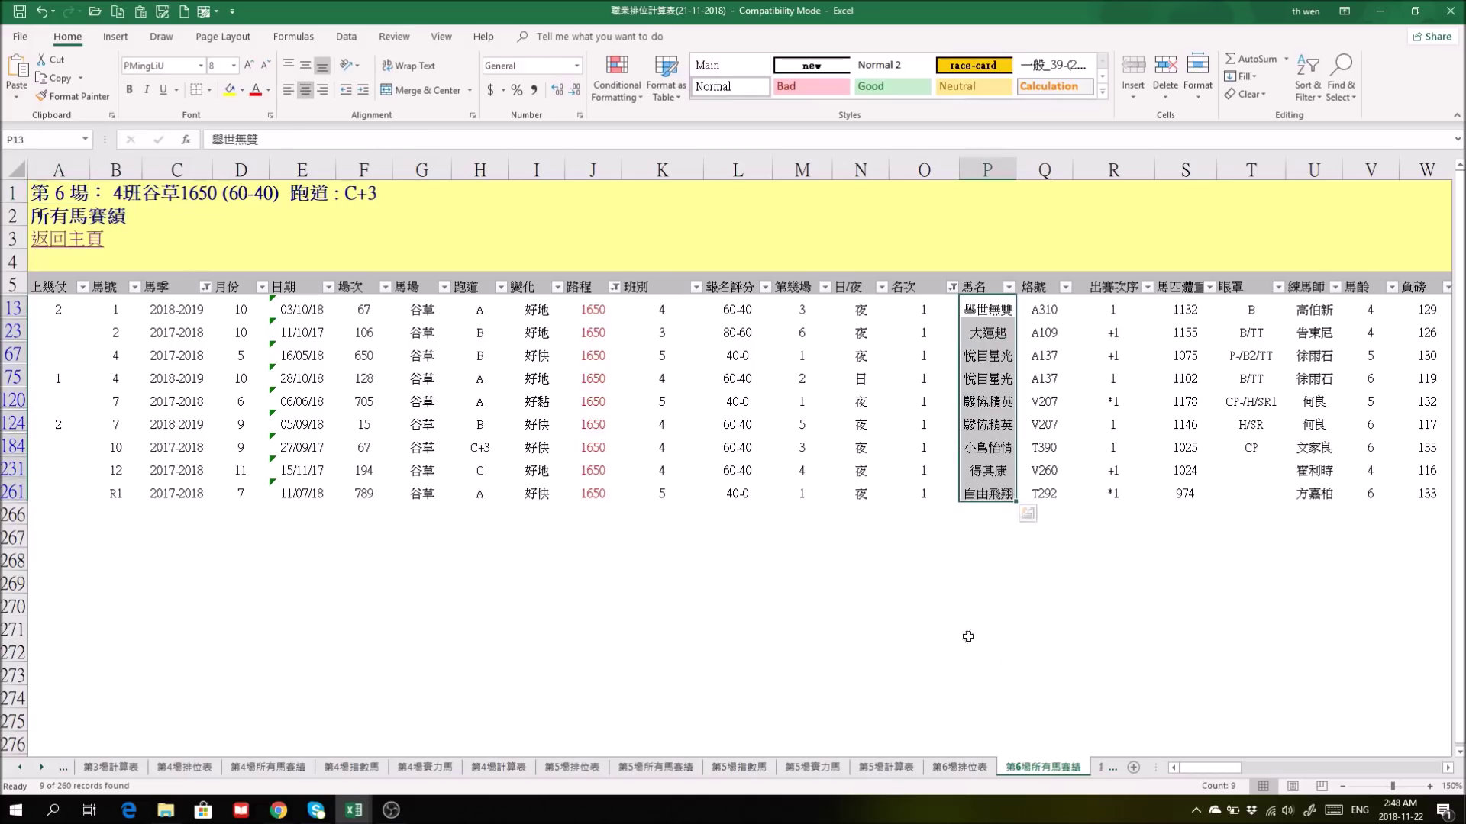
pyautogui.moveTo(661, 309); pyautogui.dragTo(689, 512)
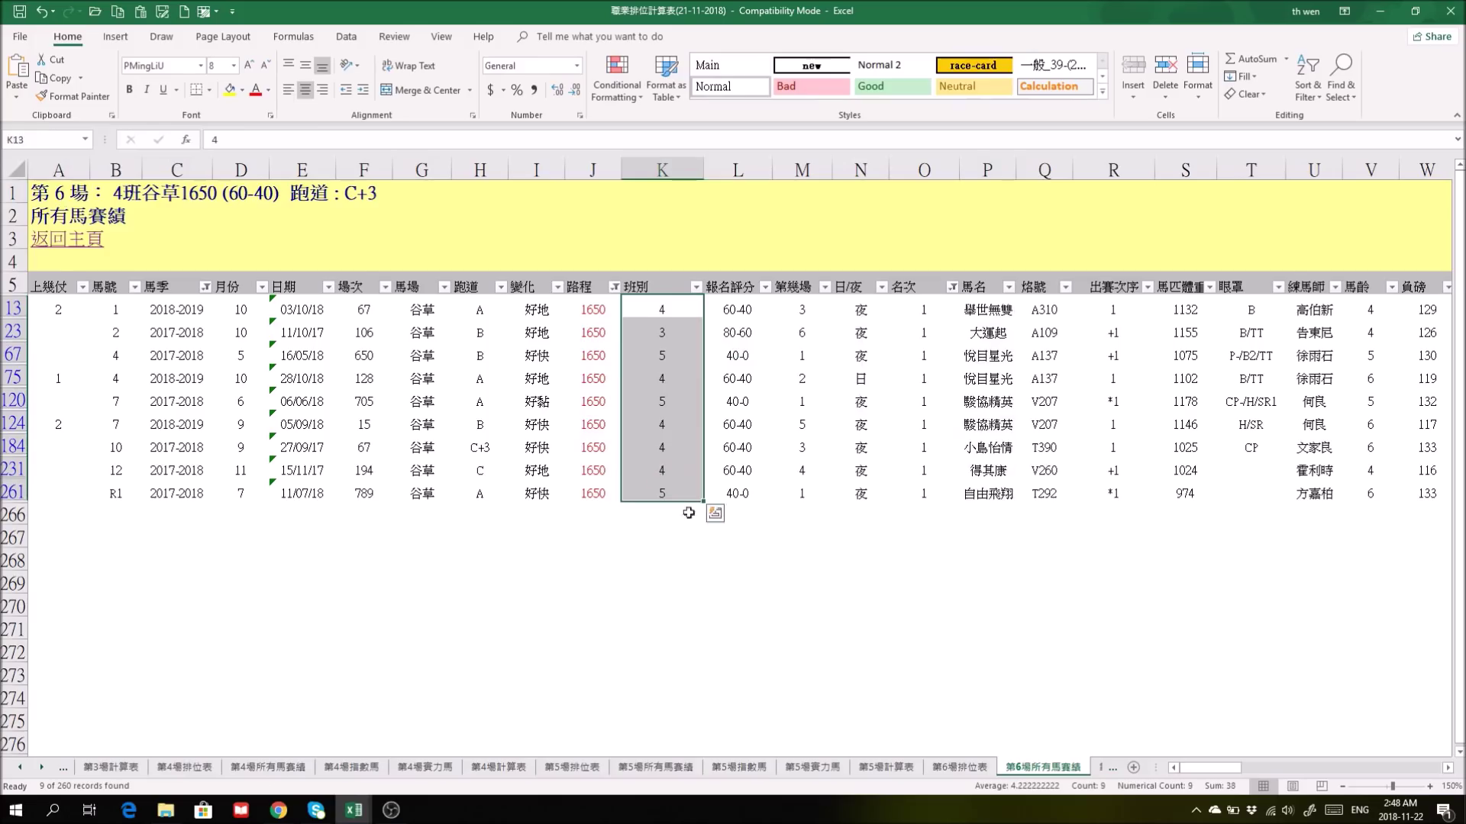
# Examine the class, rating band, placing and age in 大運起's winning record of 11/10/17.
pyautogui.moveTo(661, 332); pyautogui.dragTo(963, 334)
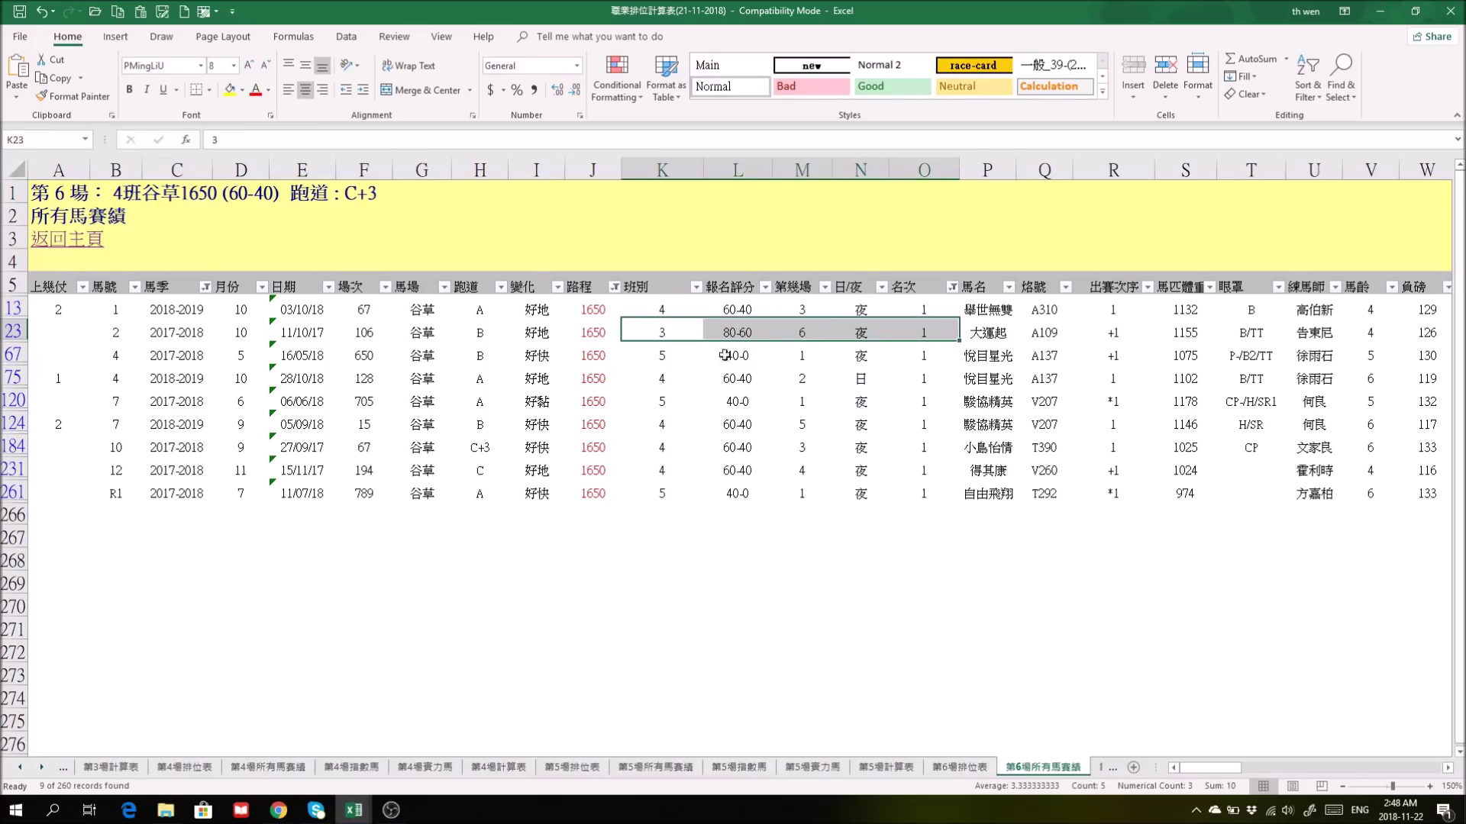
pyautogui.click(681, 334)
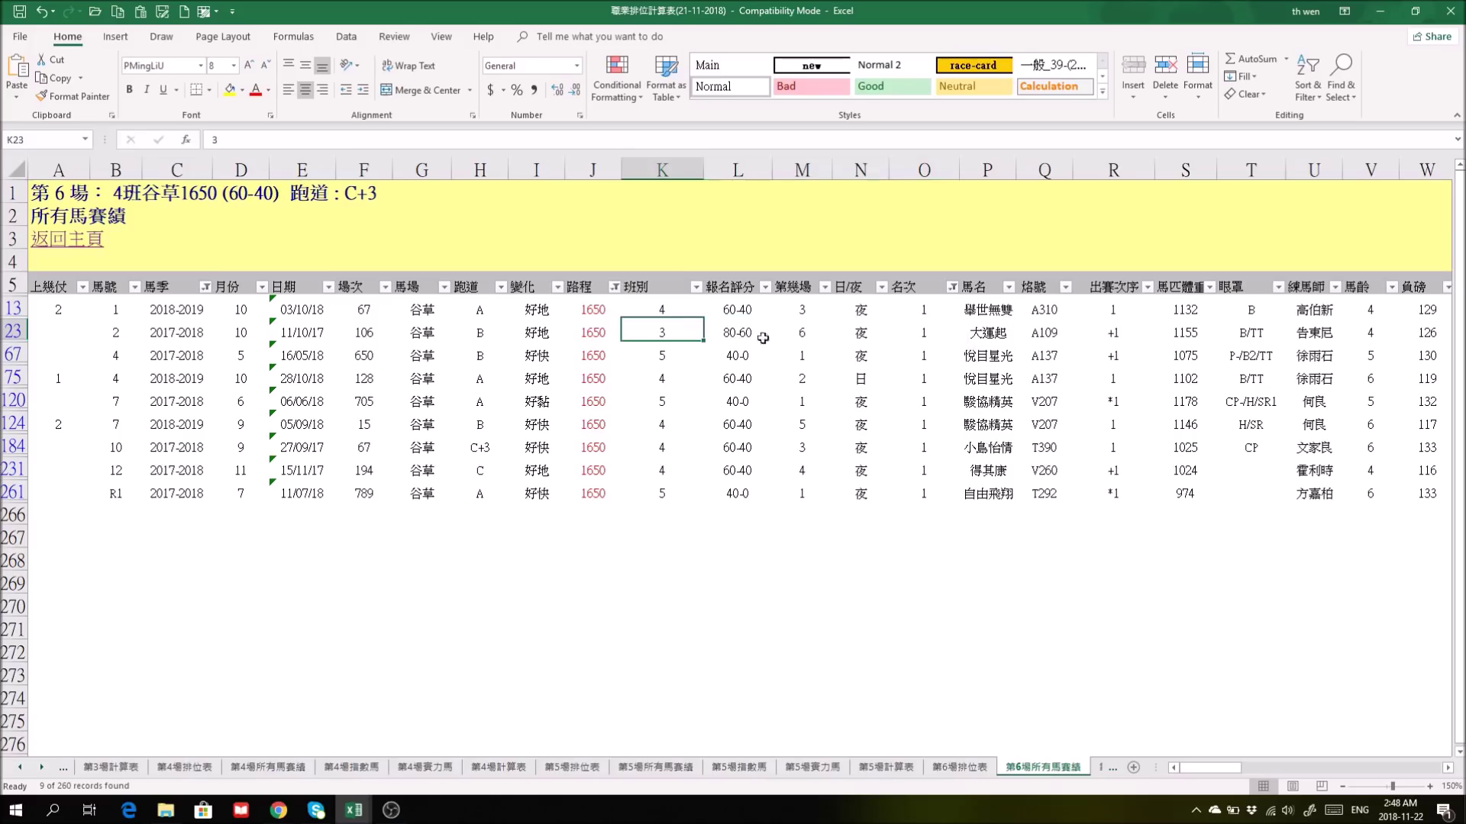
pyautogui.click(1371, 333)
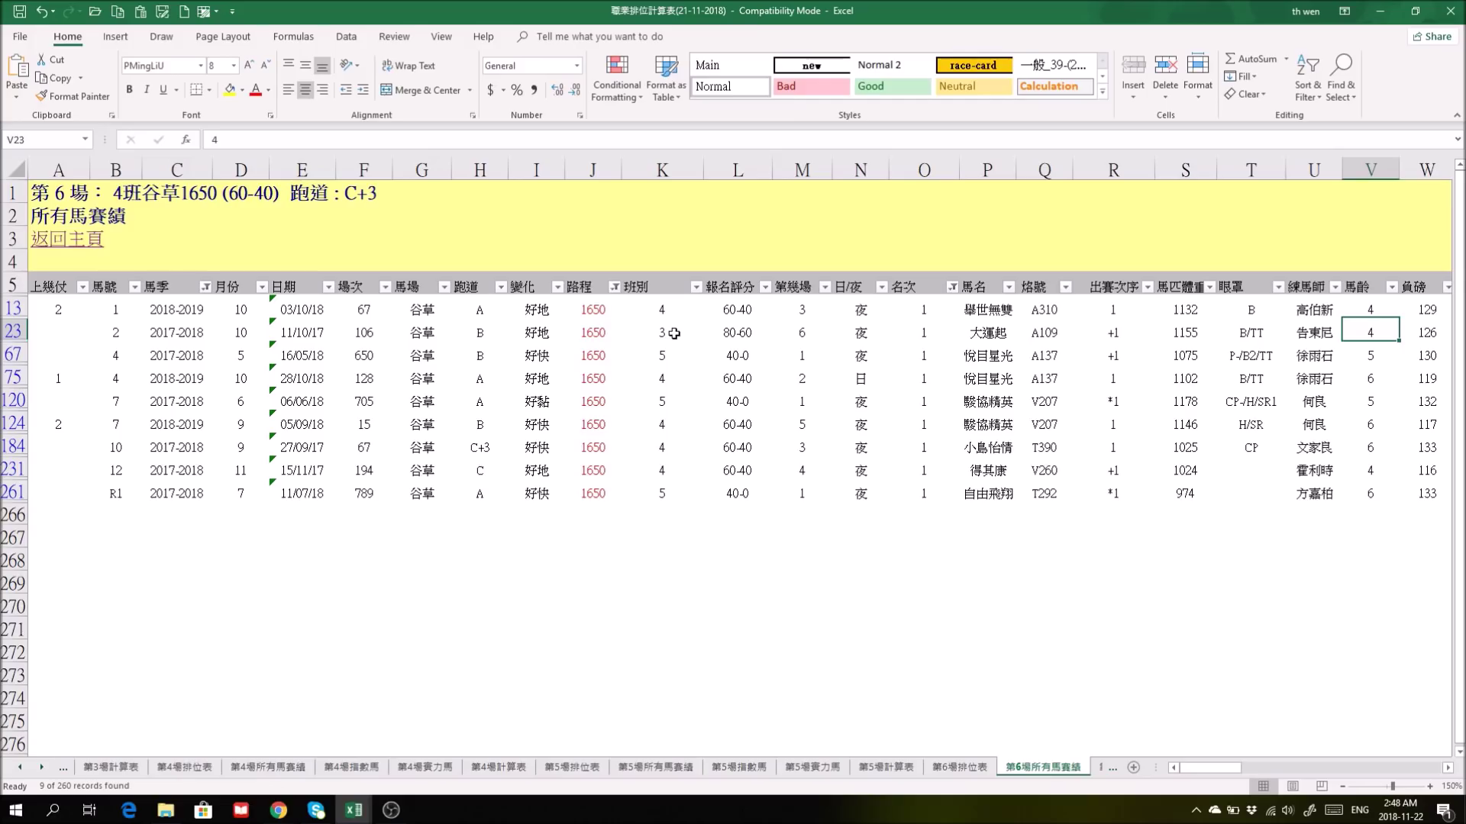
pyautogui.moveTo(657, 336); pyautogui.dragTo(1102, 344)
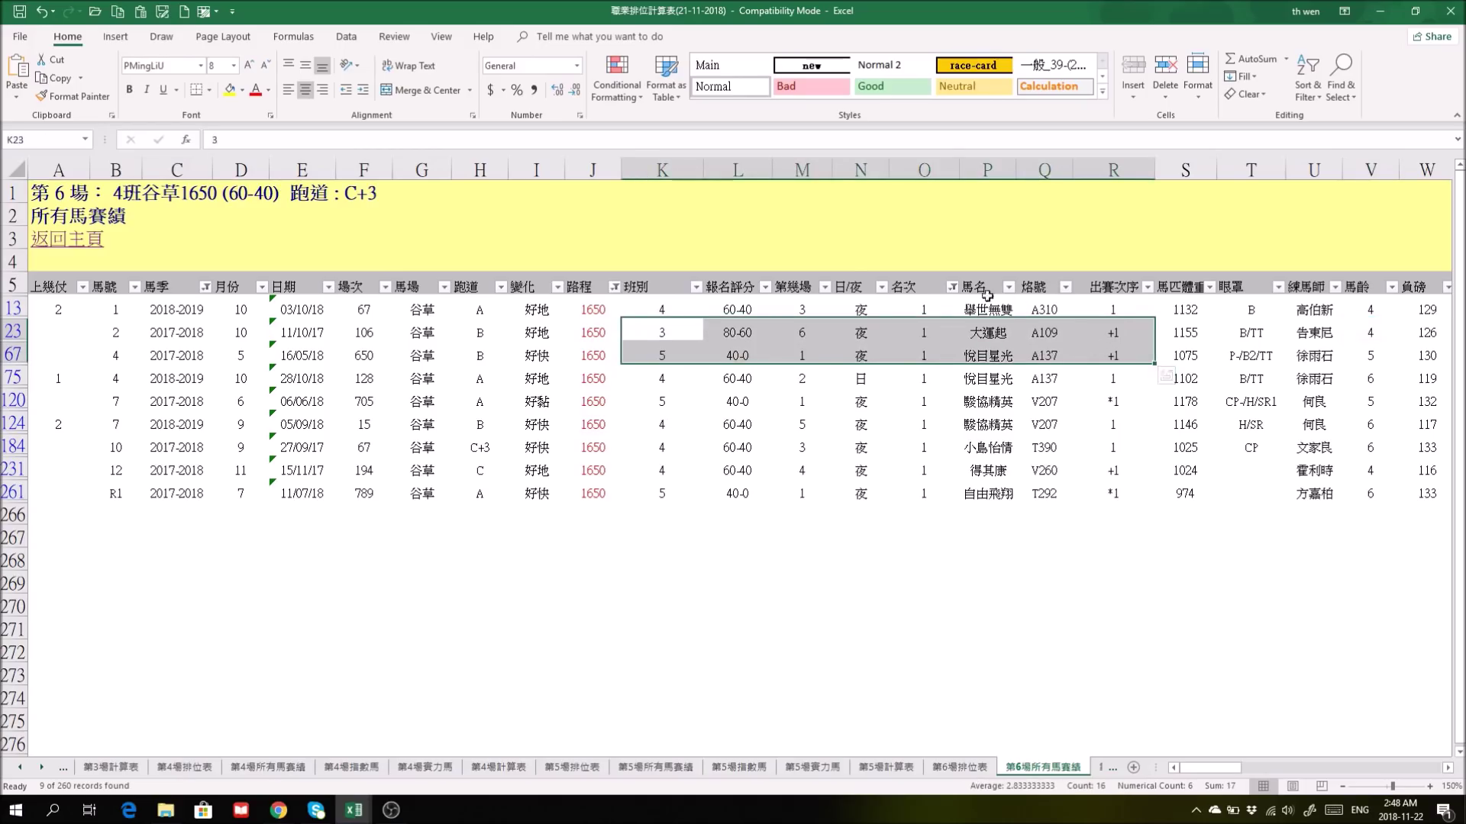
# Clear the 名次 and 路程 filters on the race 6 results so every placing and distance is included.
pyautogui.click(951, 287)
pyautogui.click(817, 437)
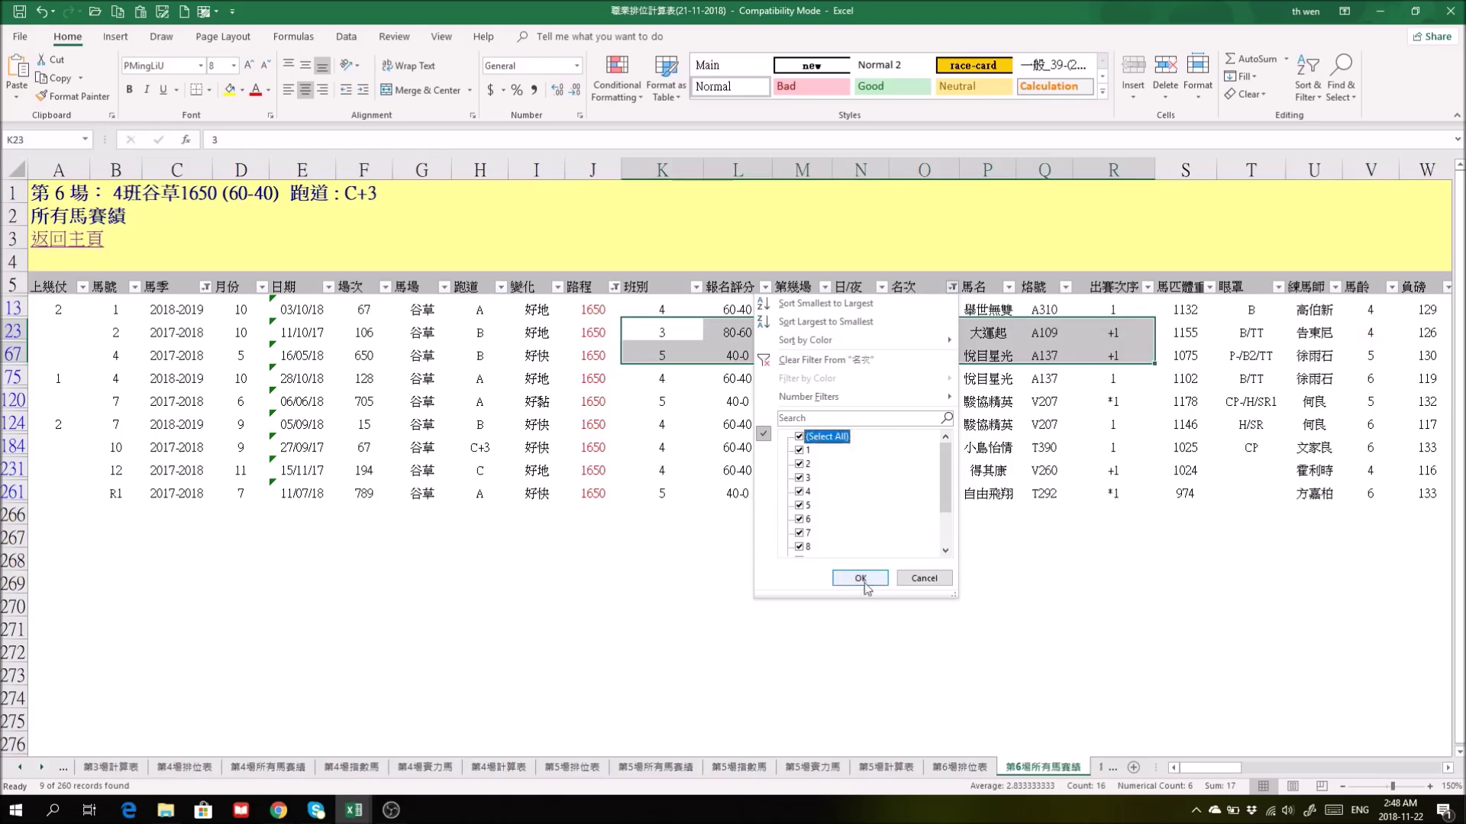
pyautogui.click(860, 578)
pyautogui.click(614, 287)
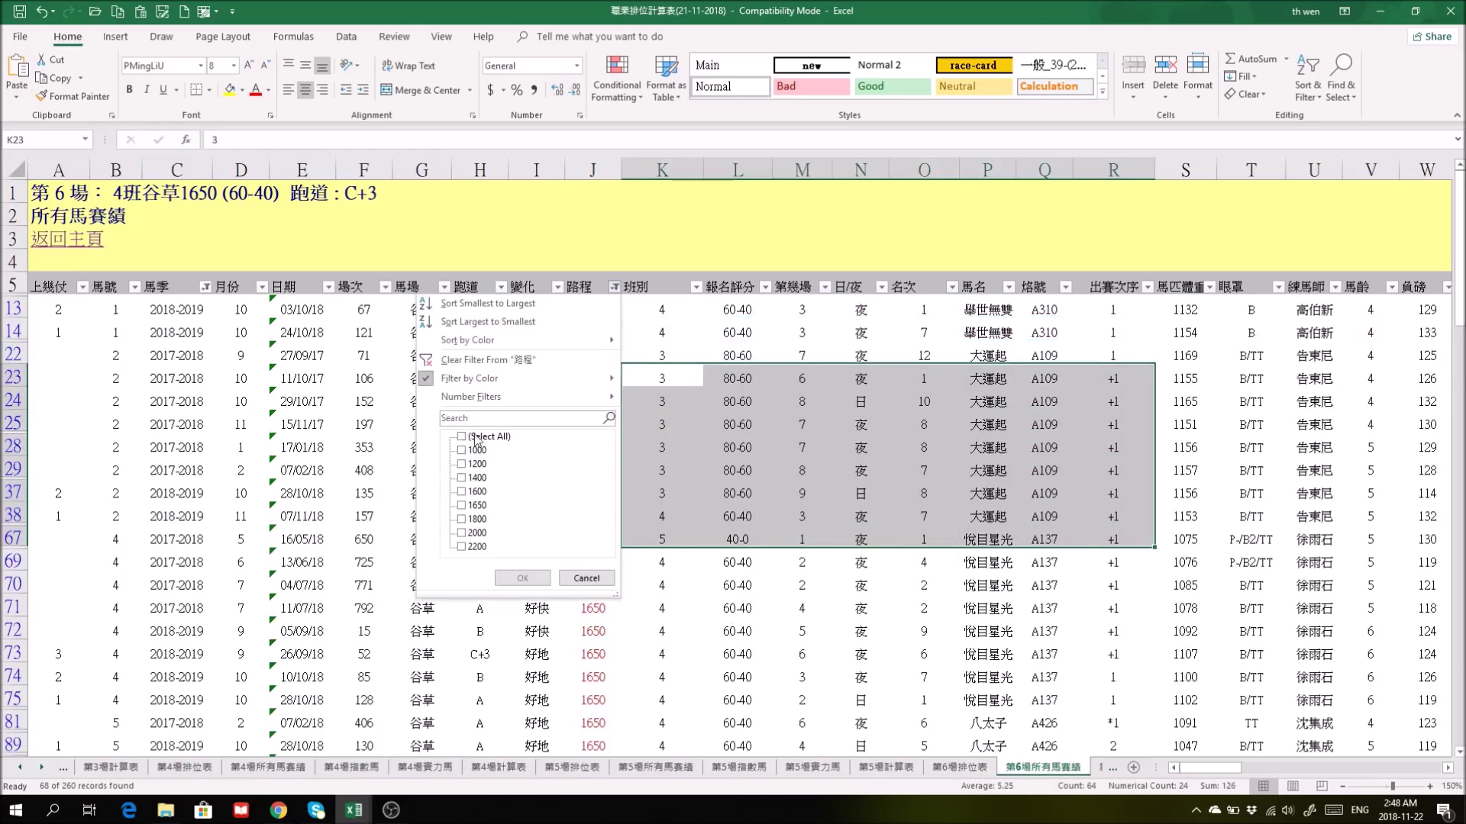
pyautogui.click(462, 437)
pyautogui.click(522, 578)
# Filter the 馬名 column of race 6 to show only 大運起.
pyautogui.click(1009, 287)
pyautogui.click(870, 437)
pyautogui.click(871, 463)
pyautogui.click(905, 578)
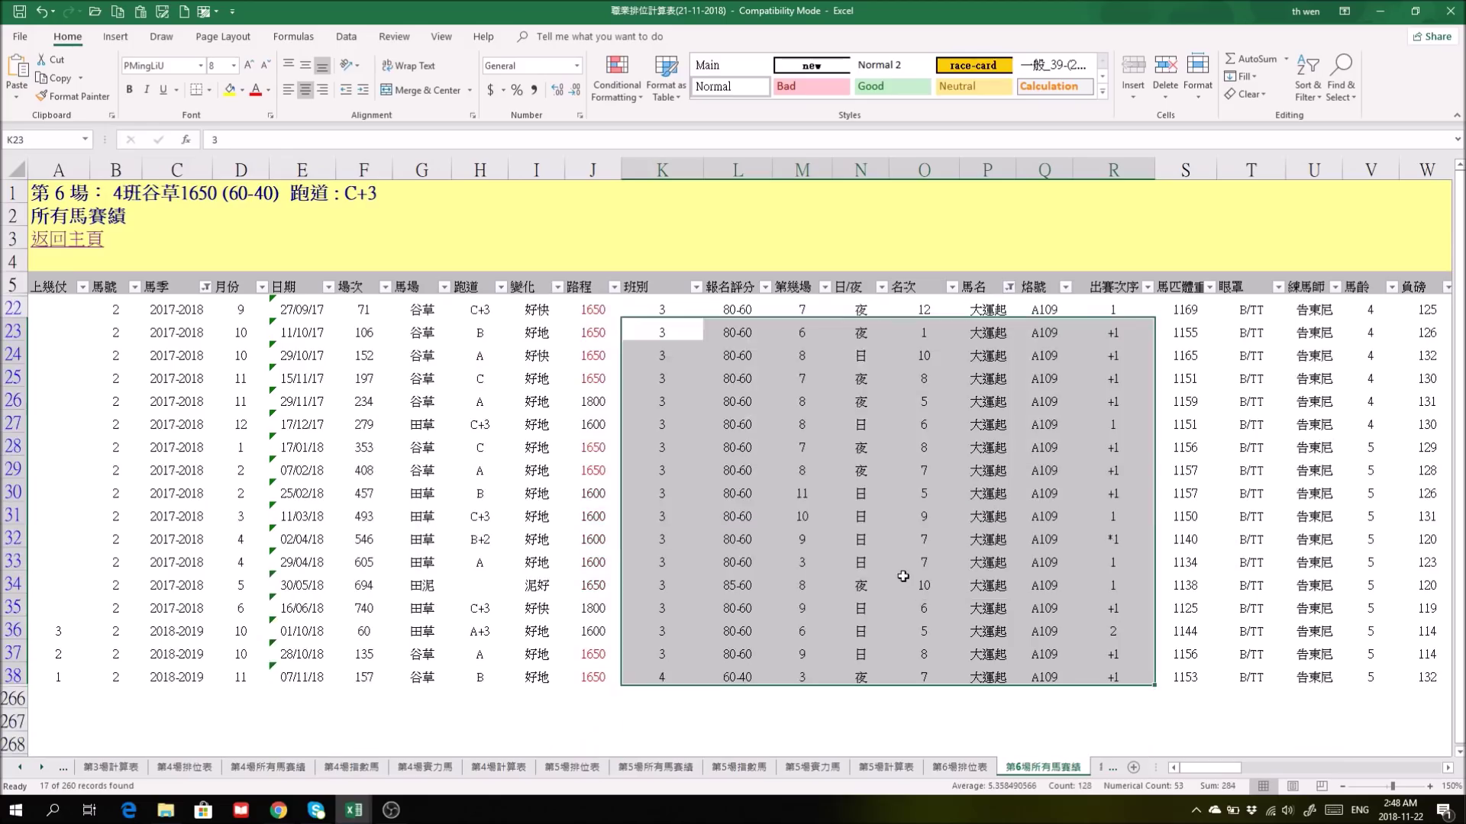
pyautogui.click(903, 576)
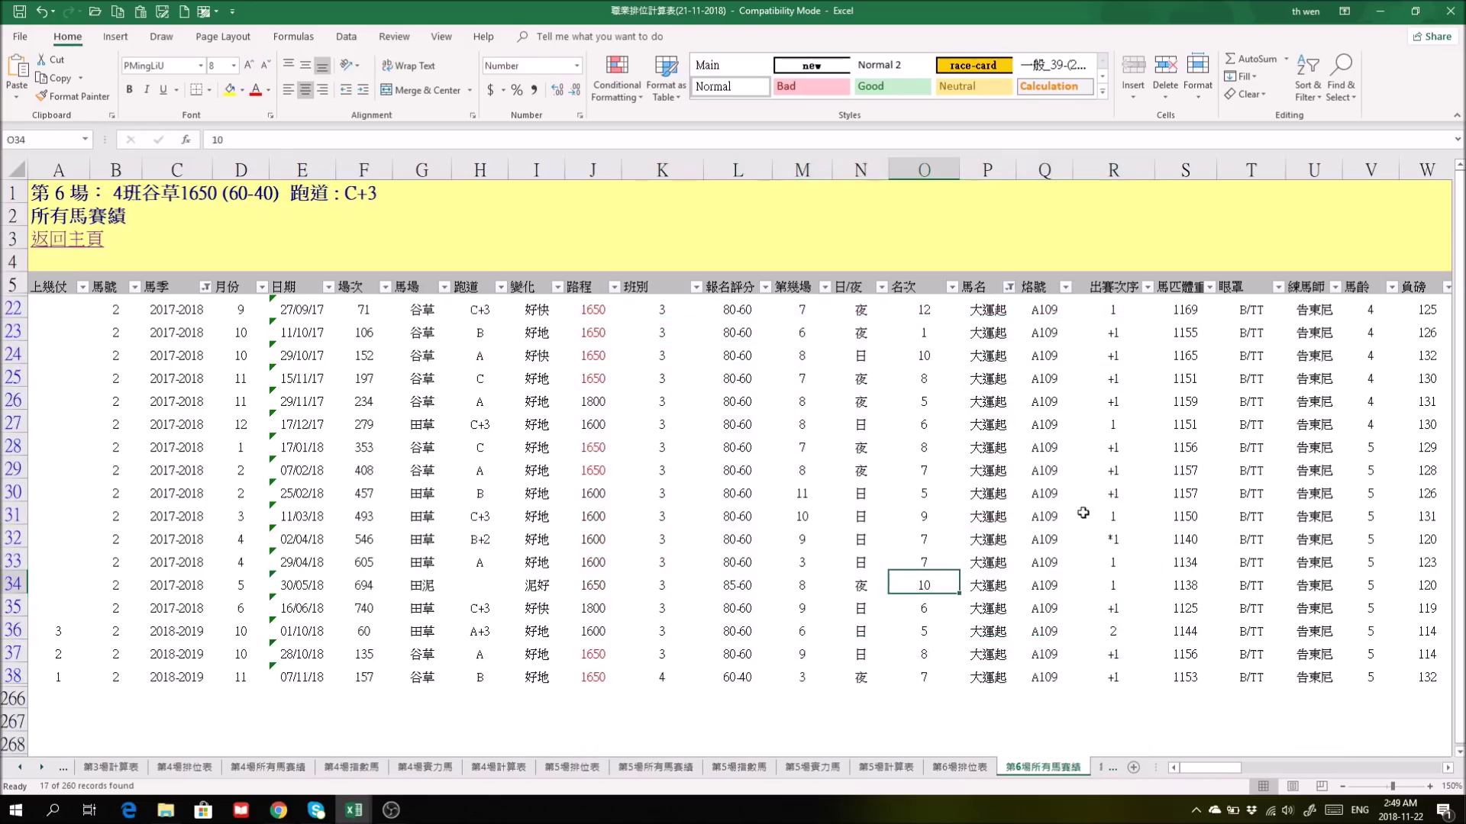
# Examine the 評分 and 馬齡 columns of 大運起's records from the 11/10/17 win onward.
pyautogui.moveTo(916, 336); pyautogui.dragTo(1252, 334)
pyautogui.moveTo(1206, 767); pyautogui.dragTo(1252, 768)
pyautogui.moveTo(760, 339); pyautogui.dragTo(756, 671)
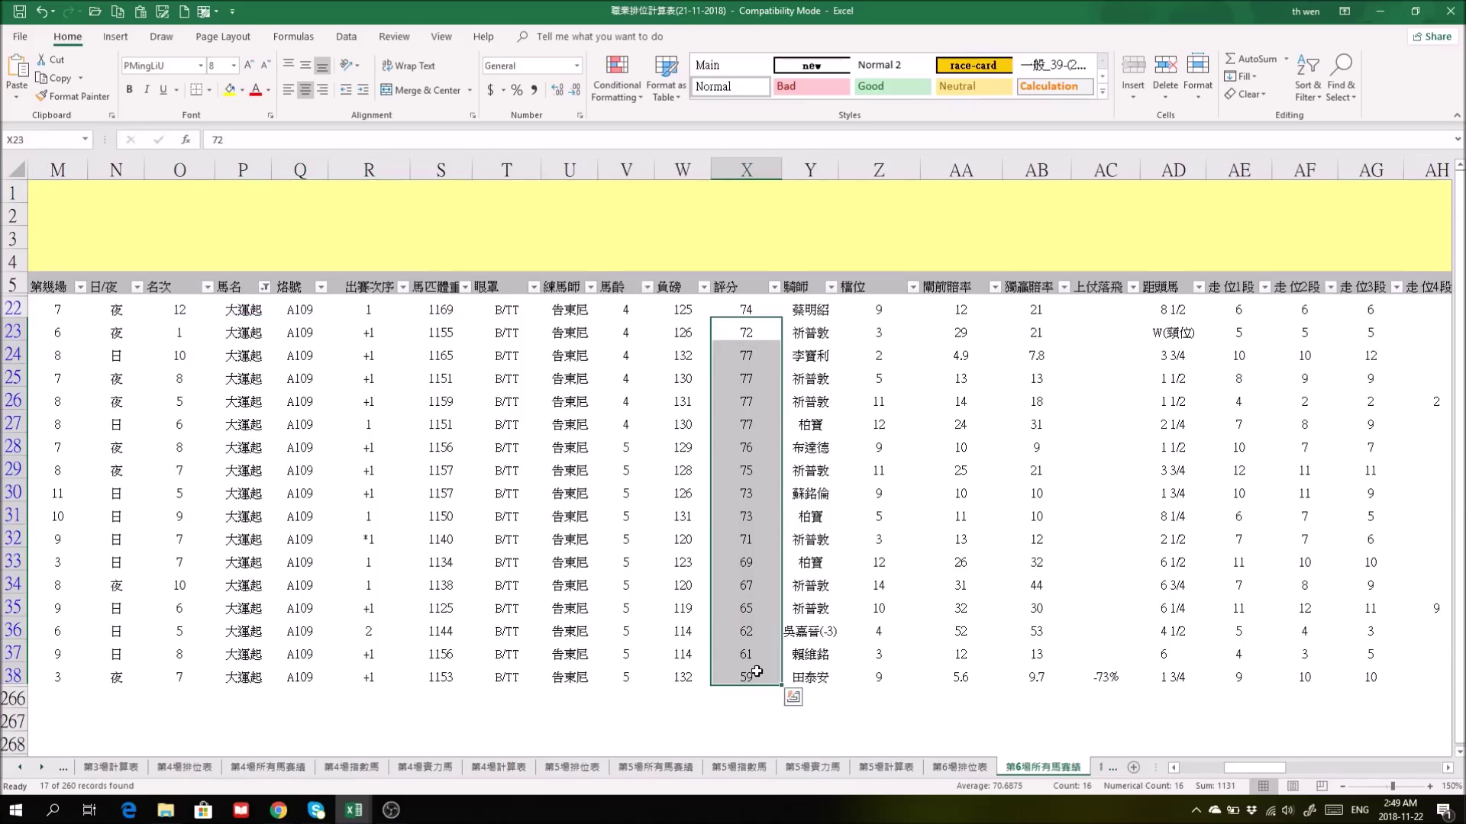
pyautogui.click(635, 582)
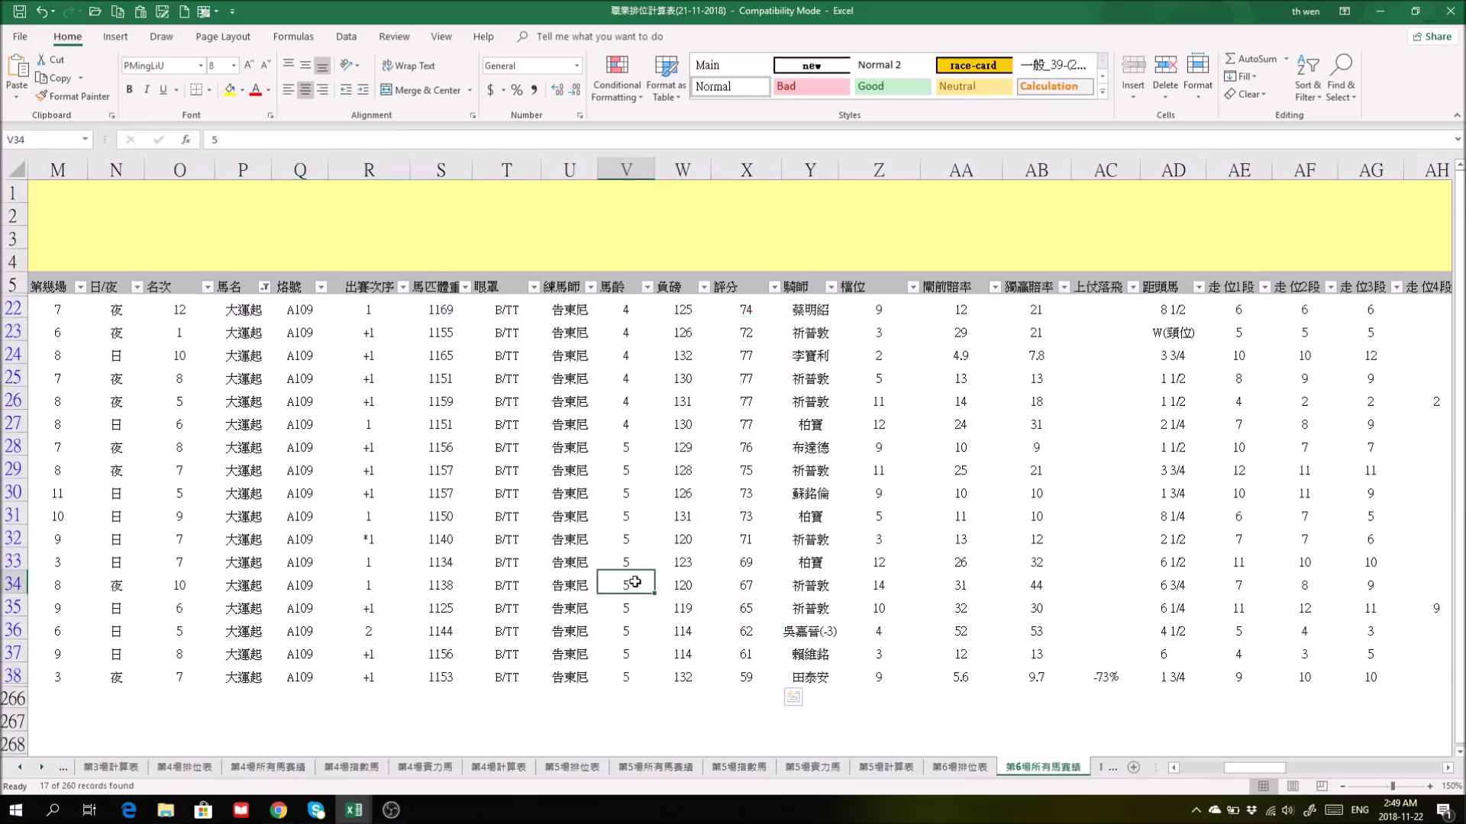
pyautogui.moveTo(635, 582); pyautogui.dragTo(639, 661)
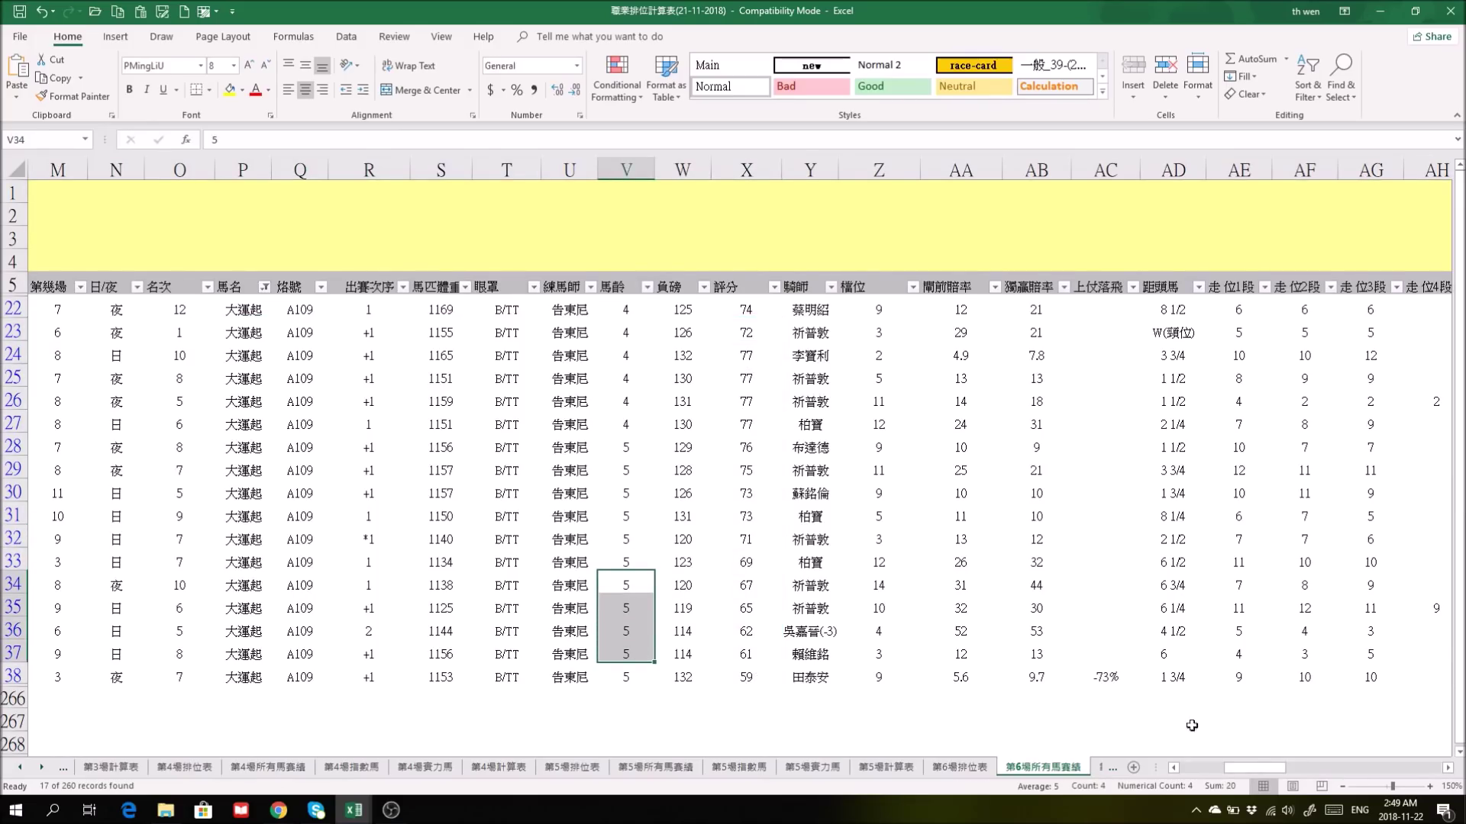
# Check the winner, the runner-up with its 烙號, and the 場次 of 大運起's 11/10/17 race.
pyautogui.moveTo(1256, 769); pyautogui.dragTo(1345, 777)
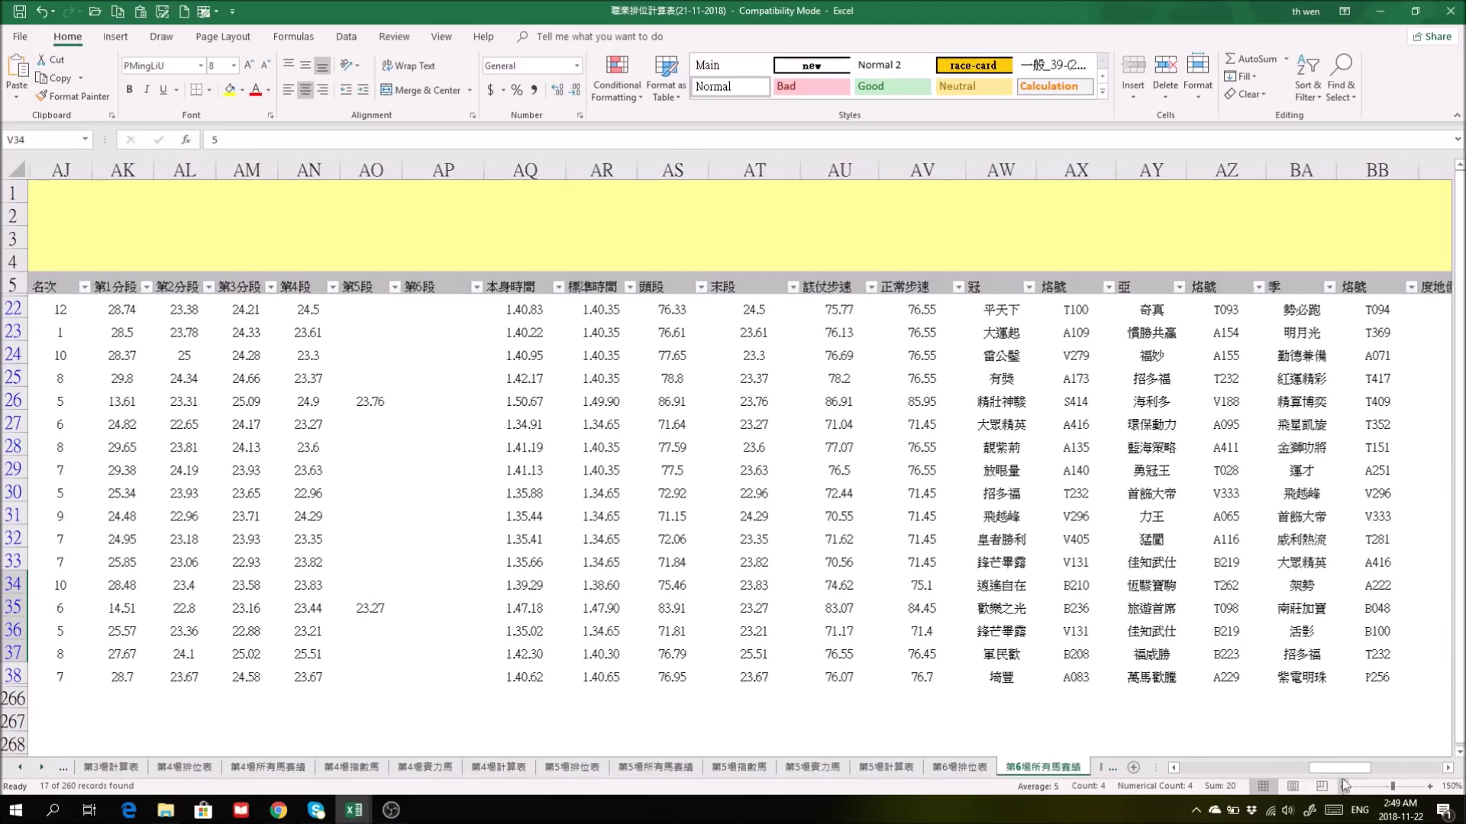
pyautogui.click(998, 332)
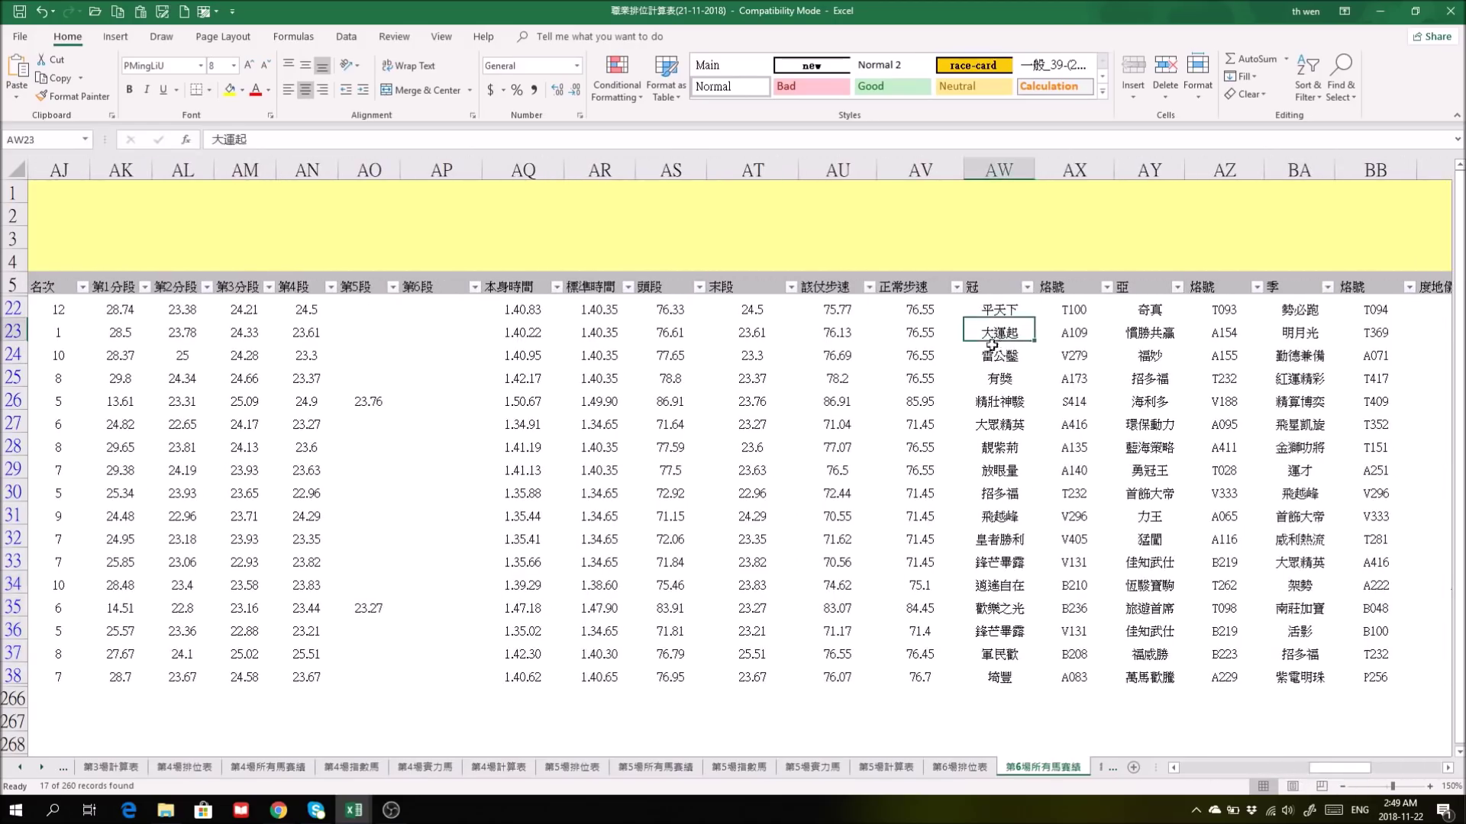
pyautogui.click(1129, 339)
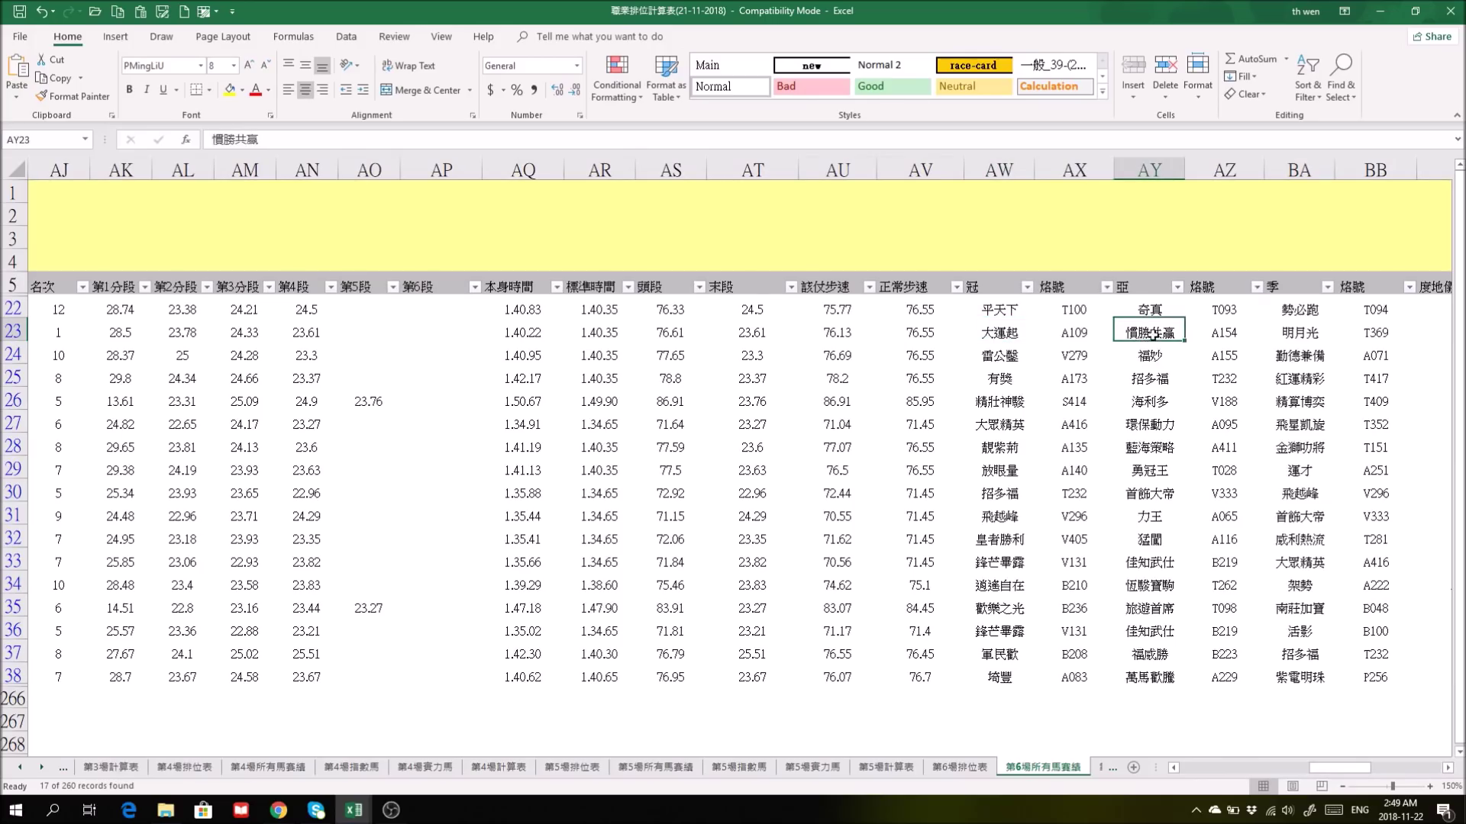
pyautogui.click(1233, 334)
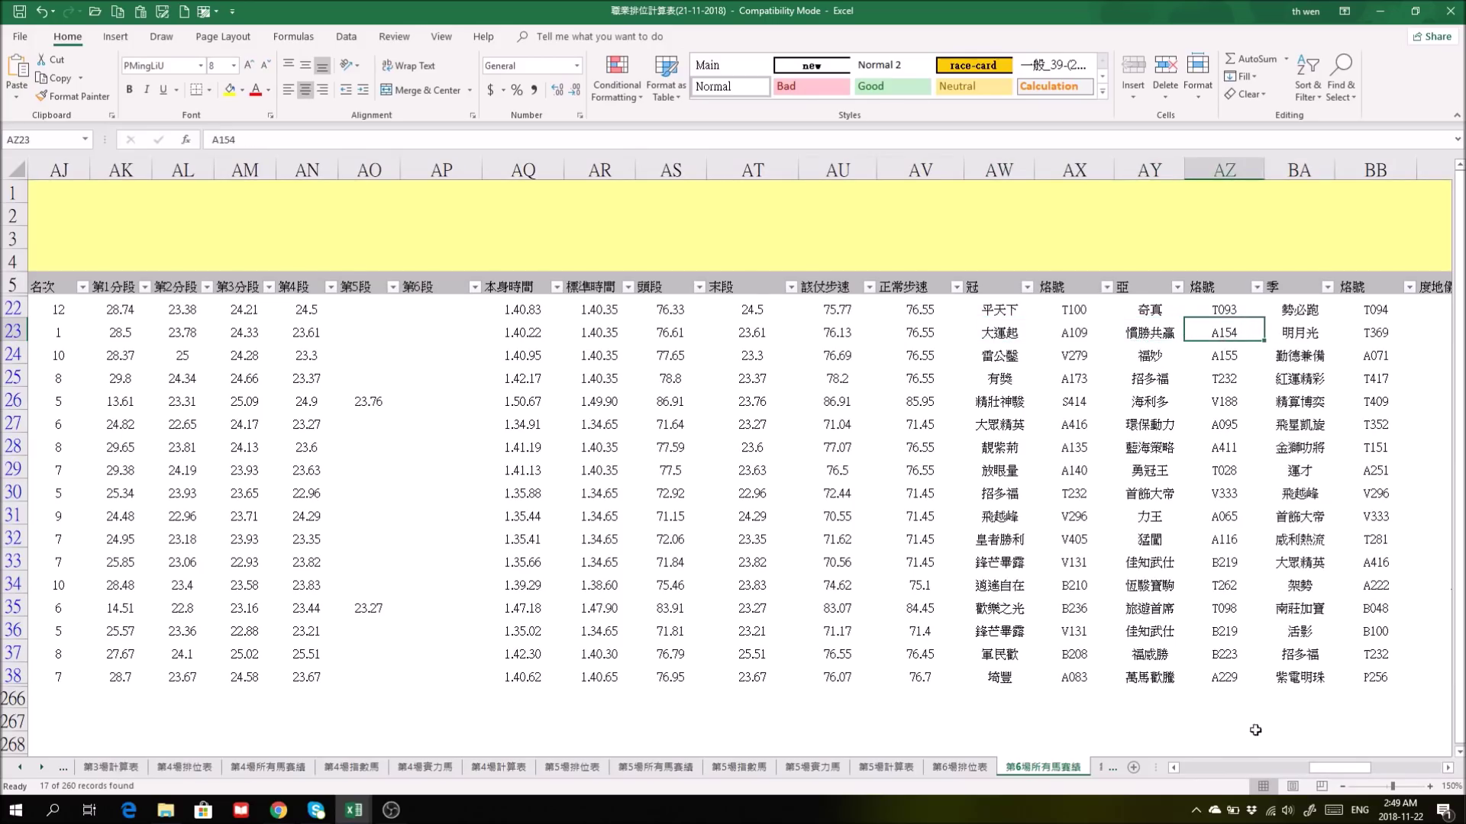
pyautogui.moveTo(1336, 768); pyautogui.dragTo(1206, 768)
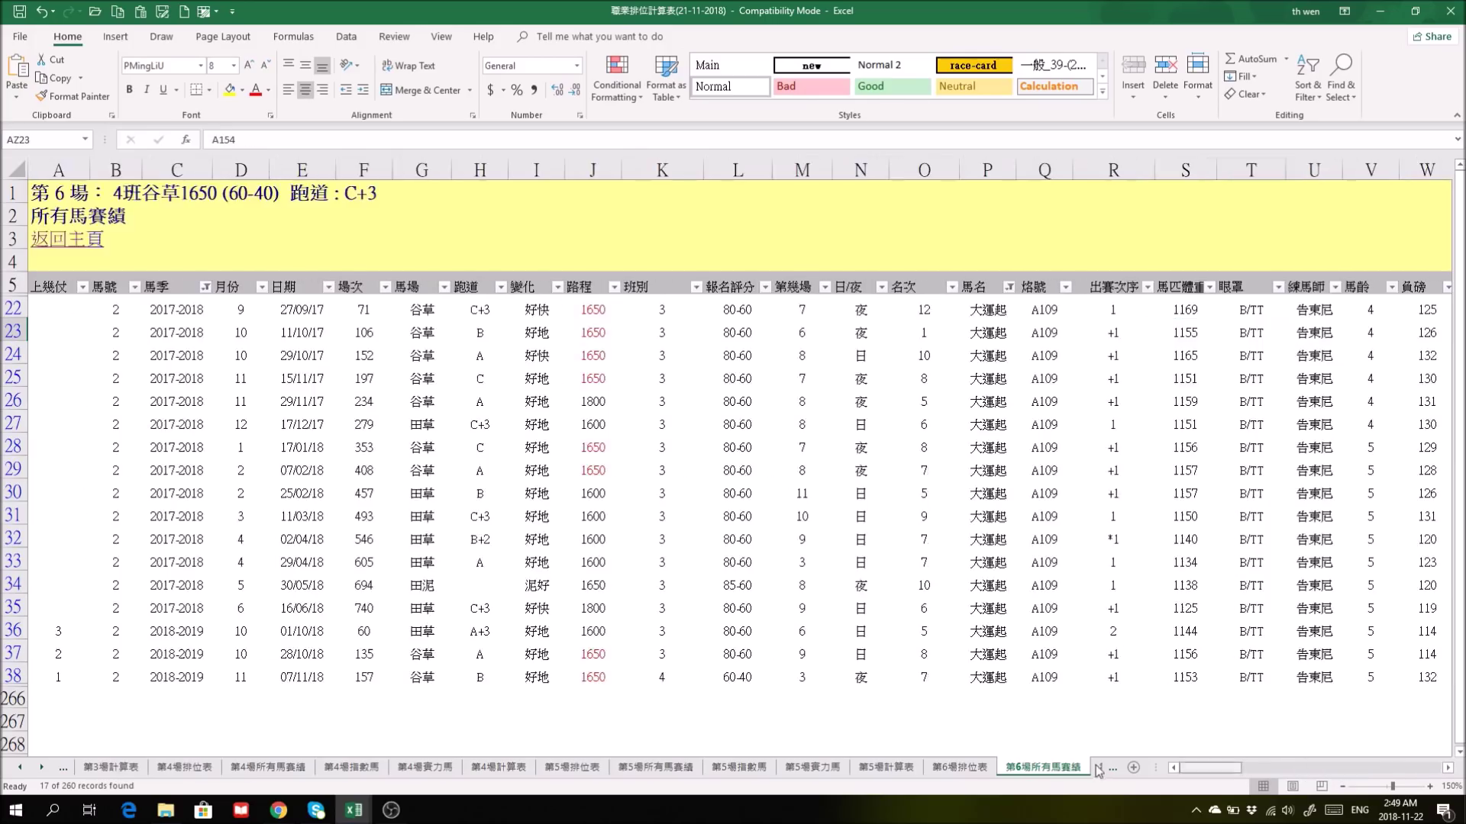
pyautogui.click(367, 332)
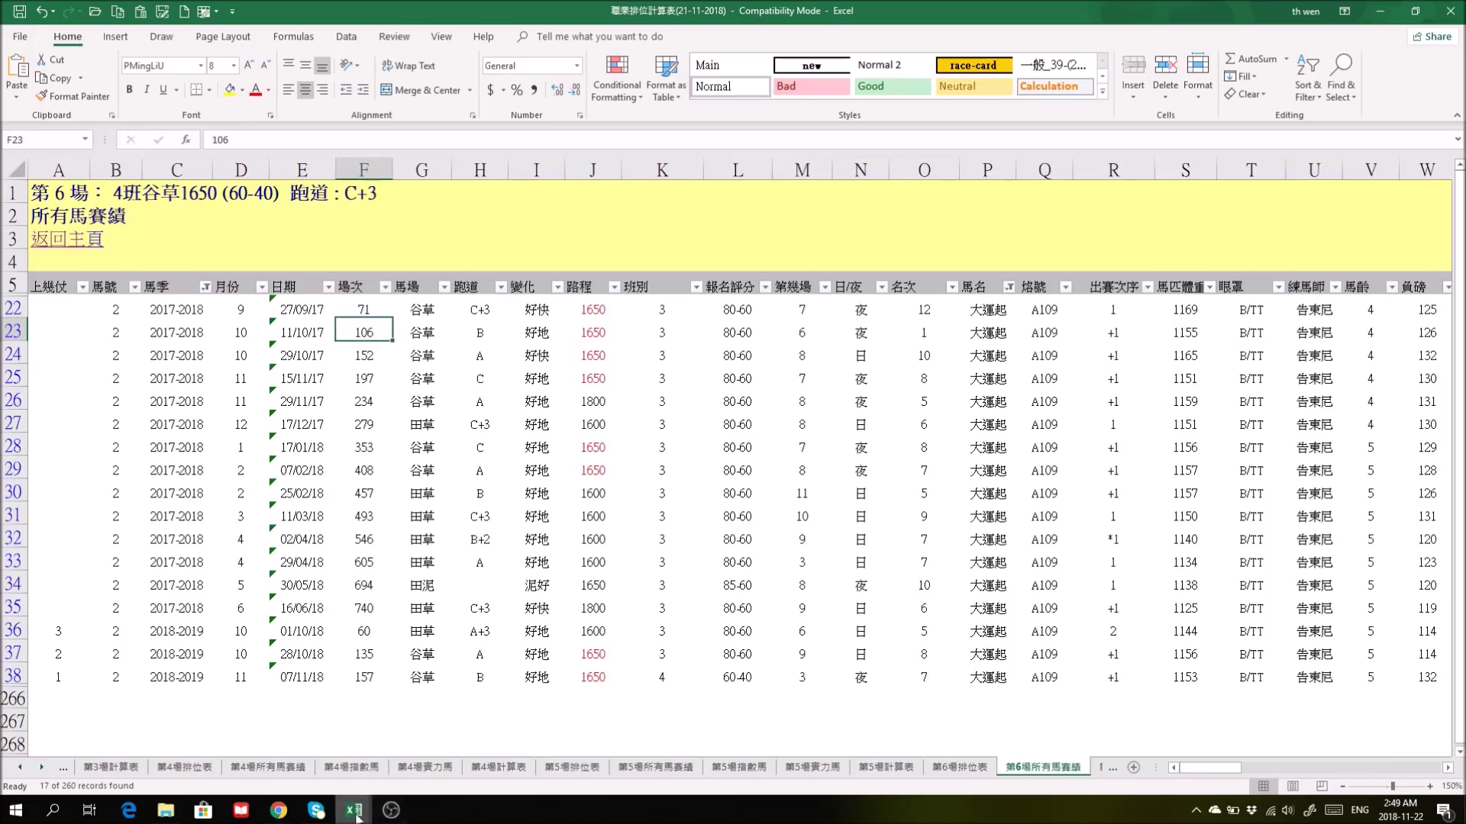
# Switch to the 職業數據庫 workbook and open its 資料庫 sheet from the home page.
pyautogui.moveTo(363, 815)
pyautogui.click(458, 737)
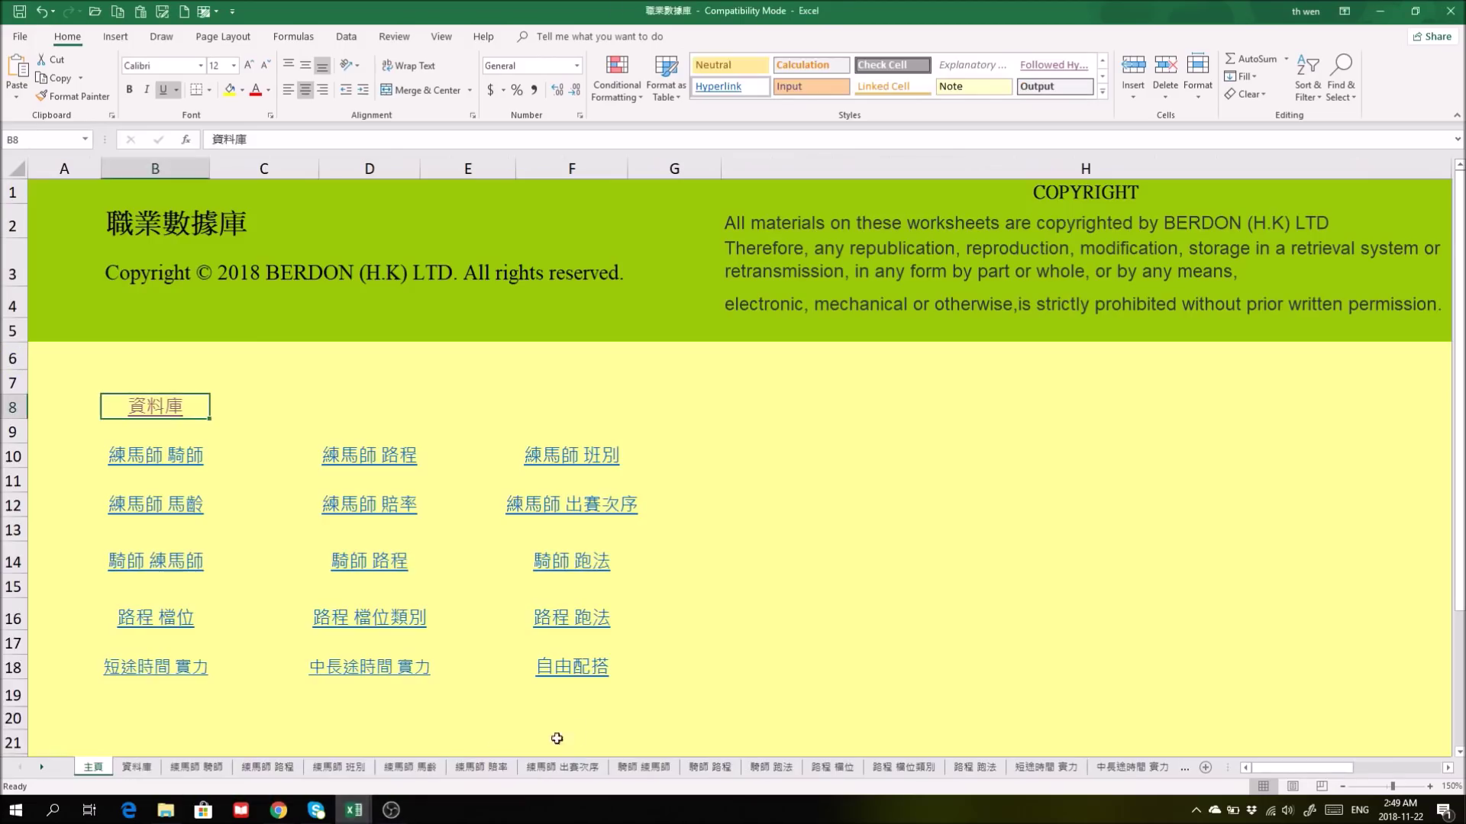
pyautogui.click(153, 408)
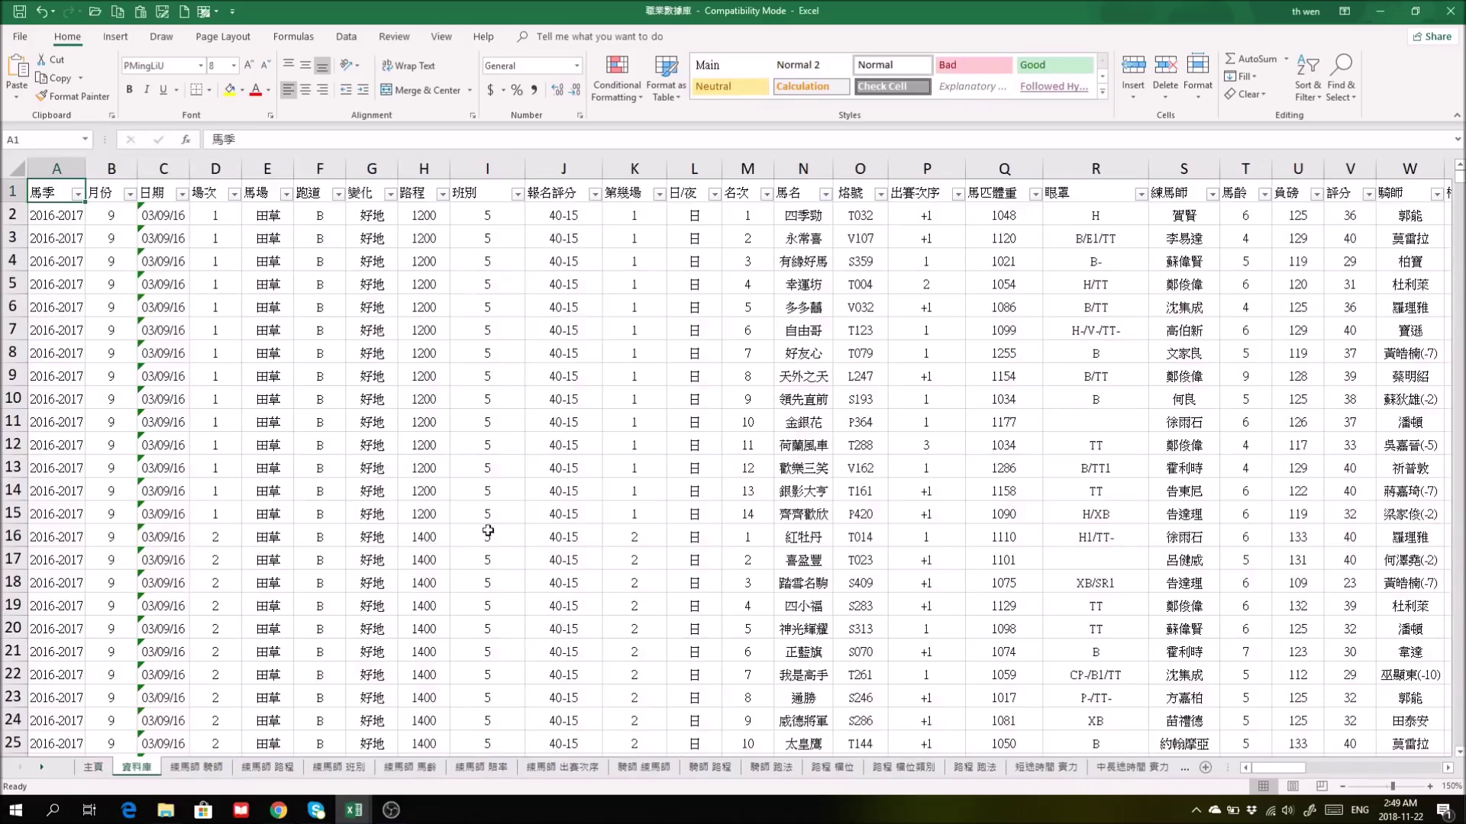
# Filter the 烙號 column of the 資料庫 sheet to records equal to A106.
pyautogui.click(880, 195)
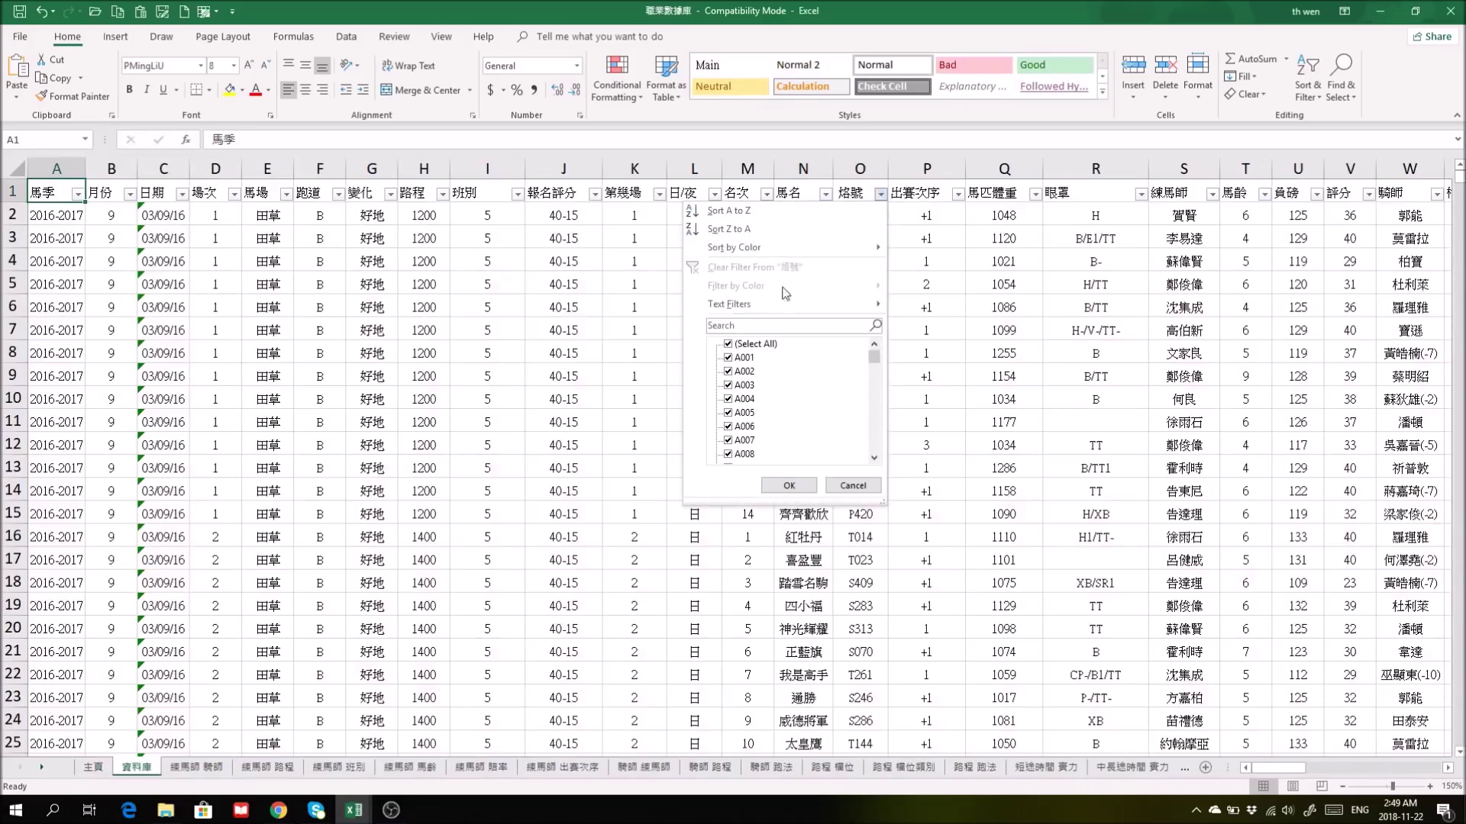
pyautogui.moveTo(737, 305)
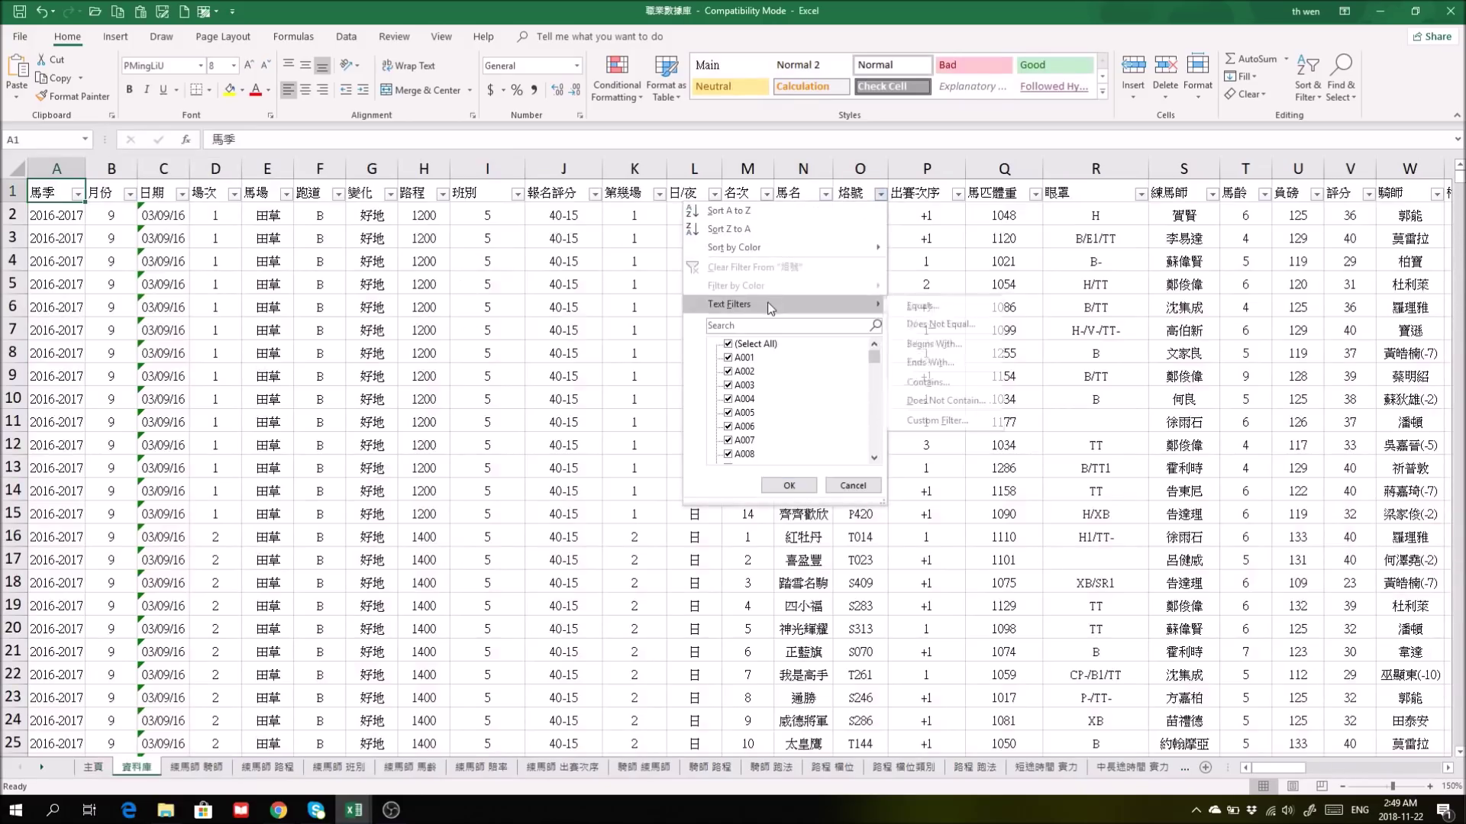
pyautogui.click(928, 306)
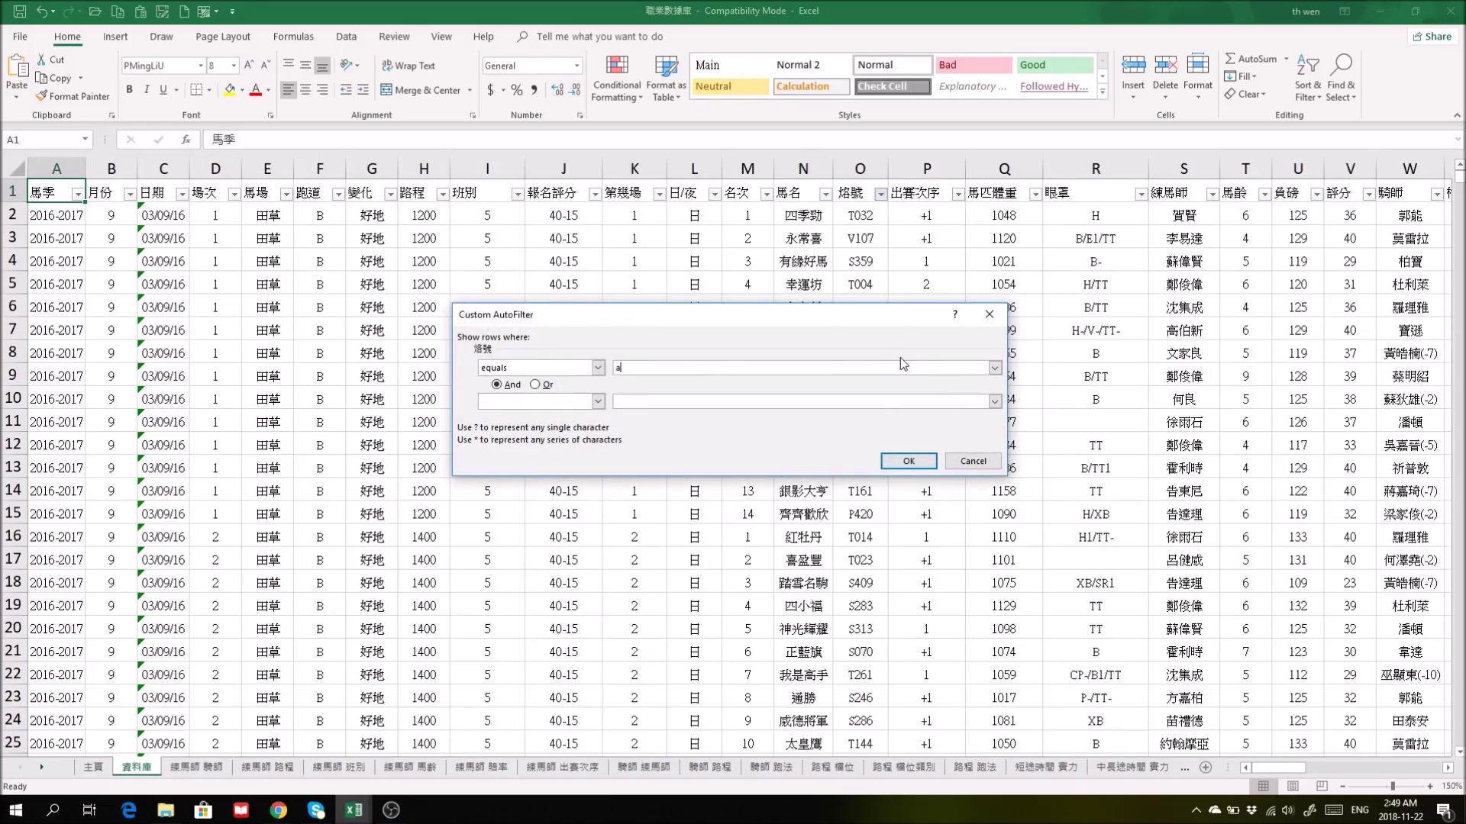
pyautogui.write('a100')
pyautogui.click(925, 463)
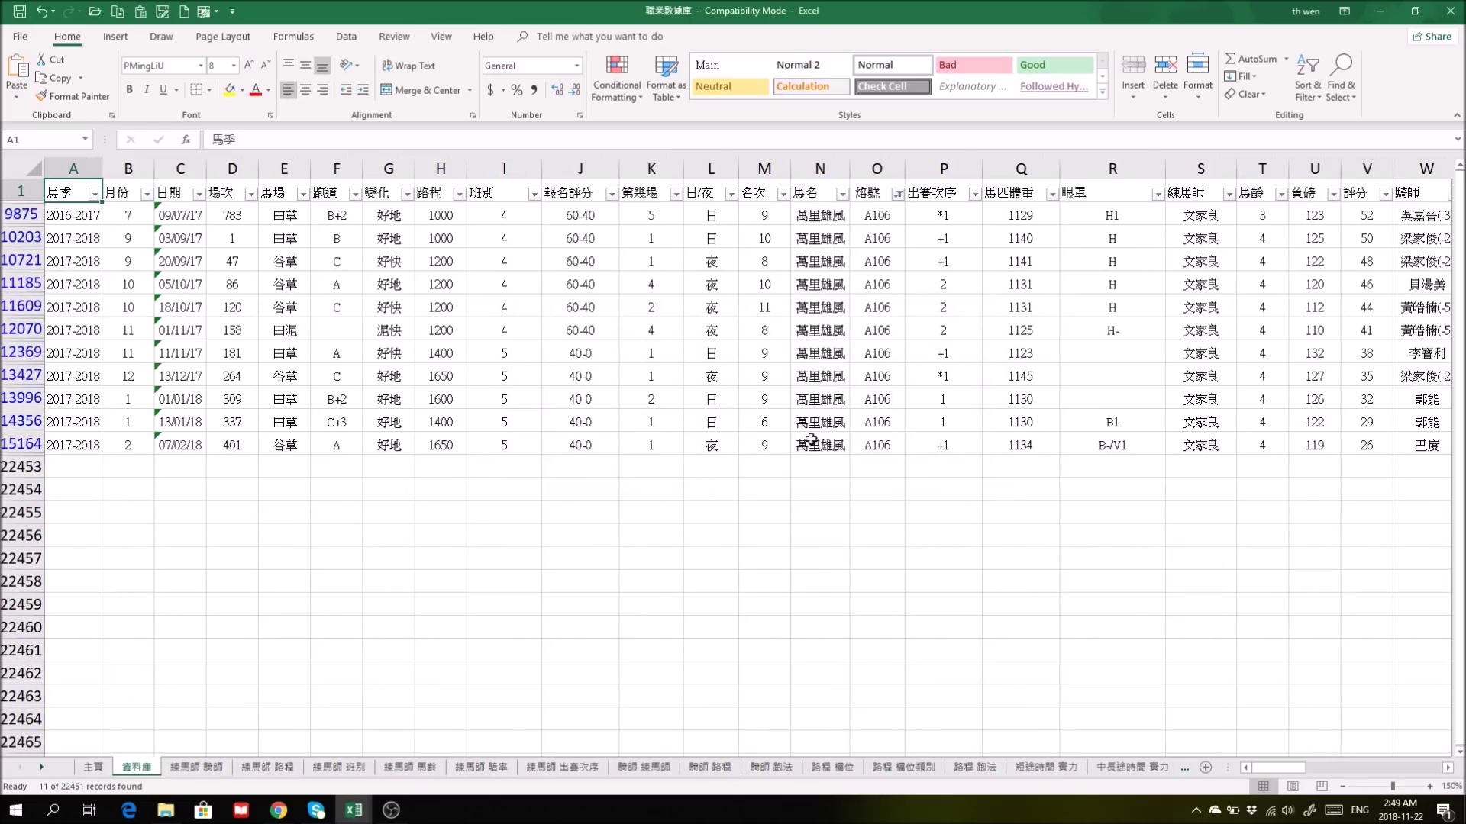
# Return to the race 6 results workbook and recheck the runner-up's 烙號 in the 11/10/17 race.
pyautogui.moveTo(353, 808)
pyautogui.click(270, 744)
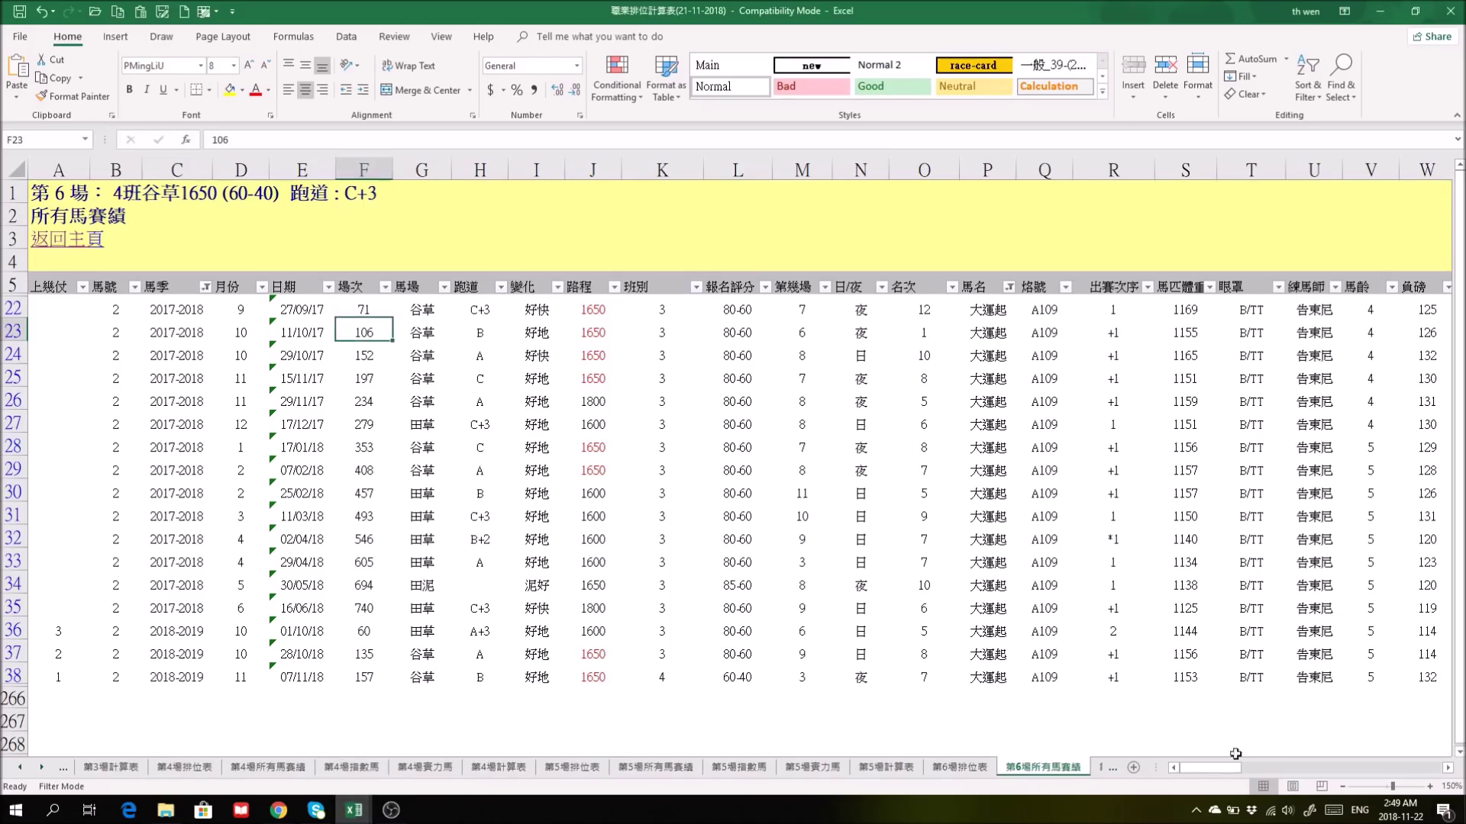
pyautogui.moveTo(1238, 773); pyautogui.dragTo(1377, 775)
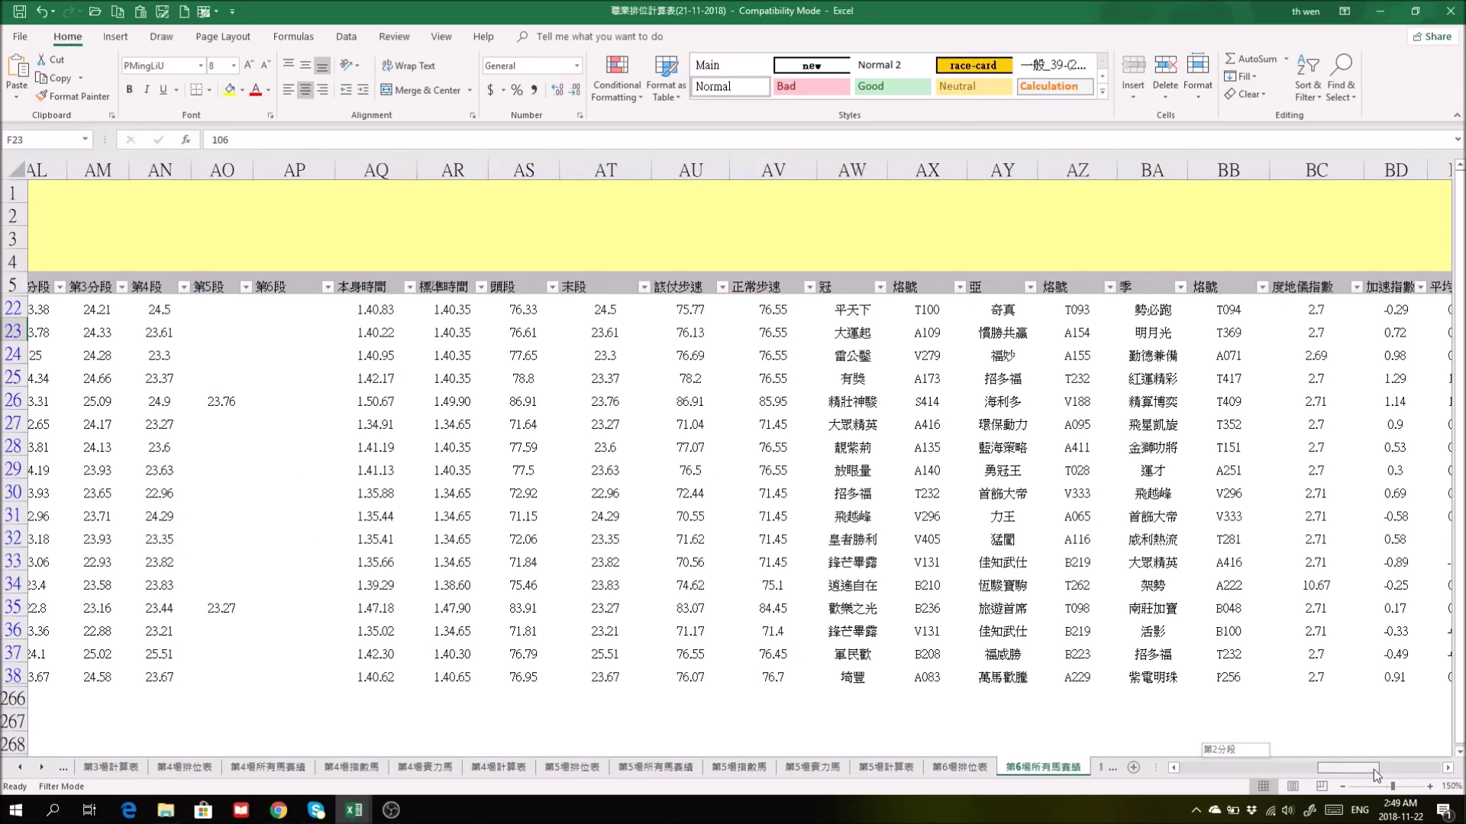
pyautogui.moveTo(1377, 774); pyautogui.dragTo(339, 795)
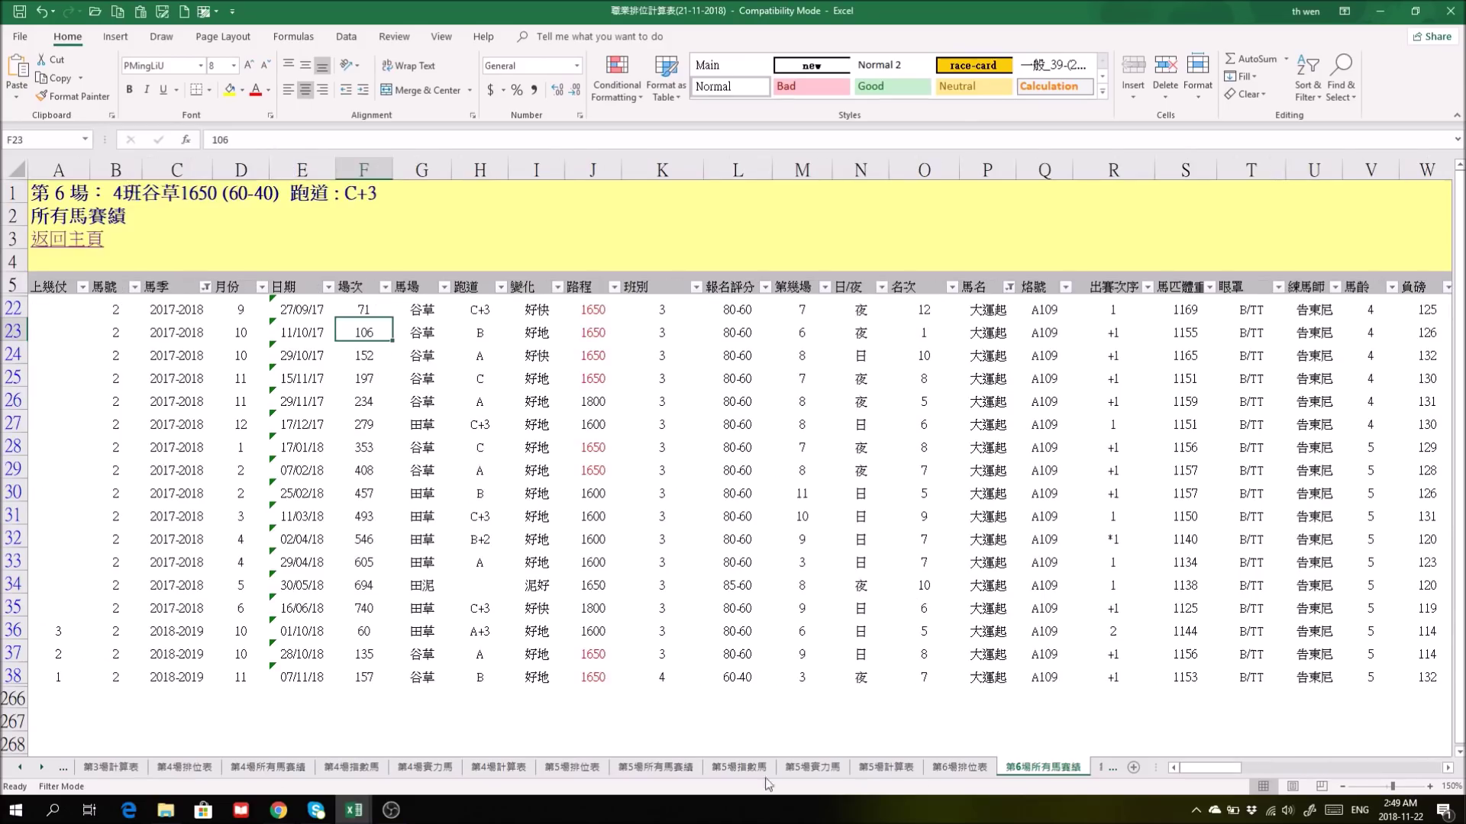
# Go back to the 職業數據庫 workbook and set the custom 烙號 filter to equal A154.
pyautogui.moveTo(353, 808)
pyautogui.click(416, 736)
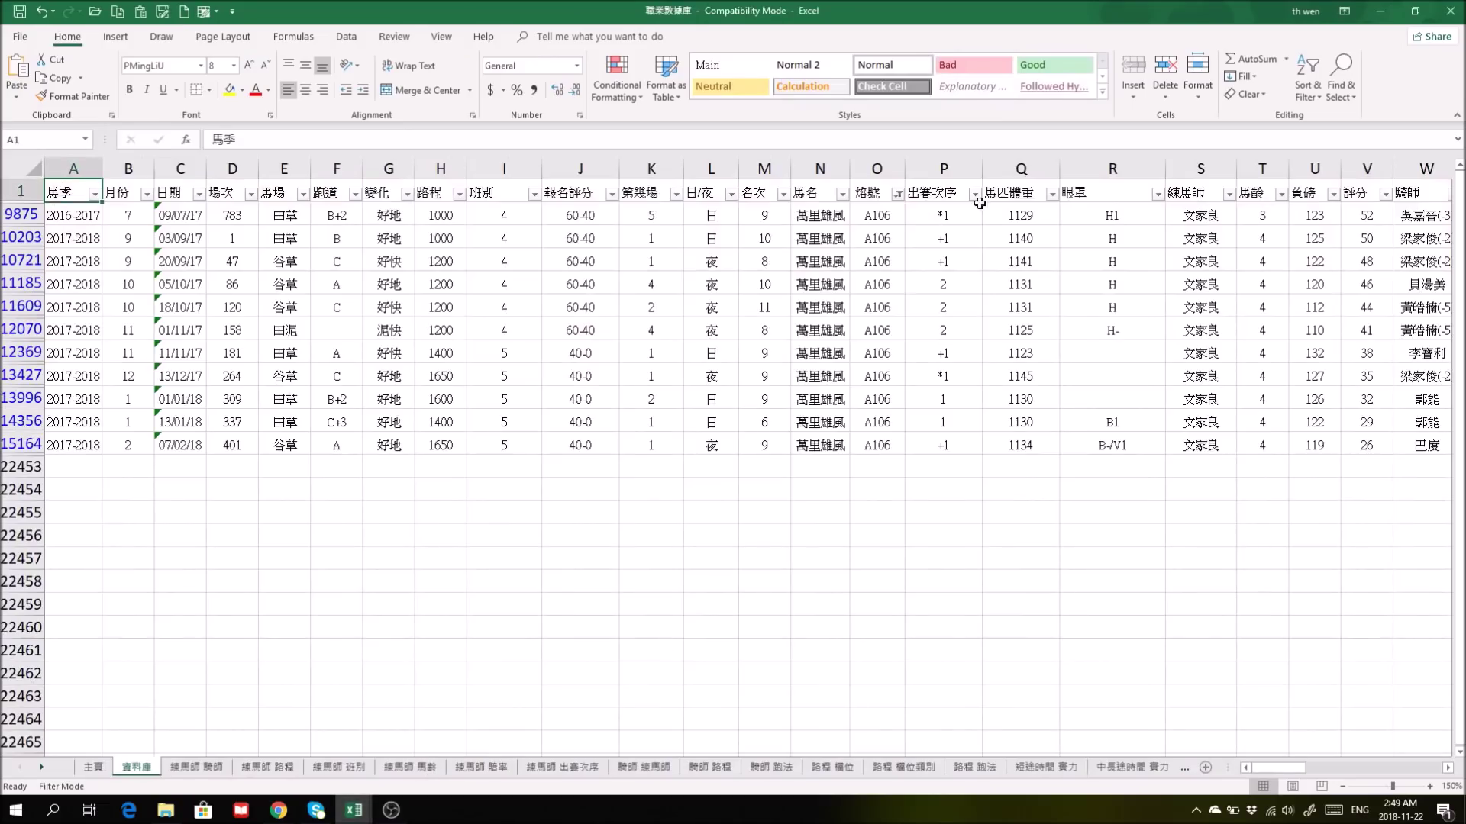
pyautogui.click(898, 194)
pyautogui.moveTo(889, 303)
pyautogui.click(945, 305)
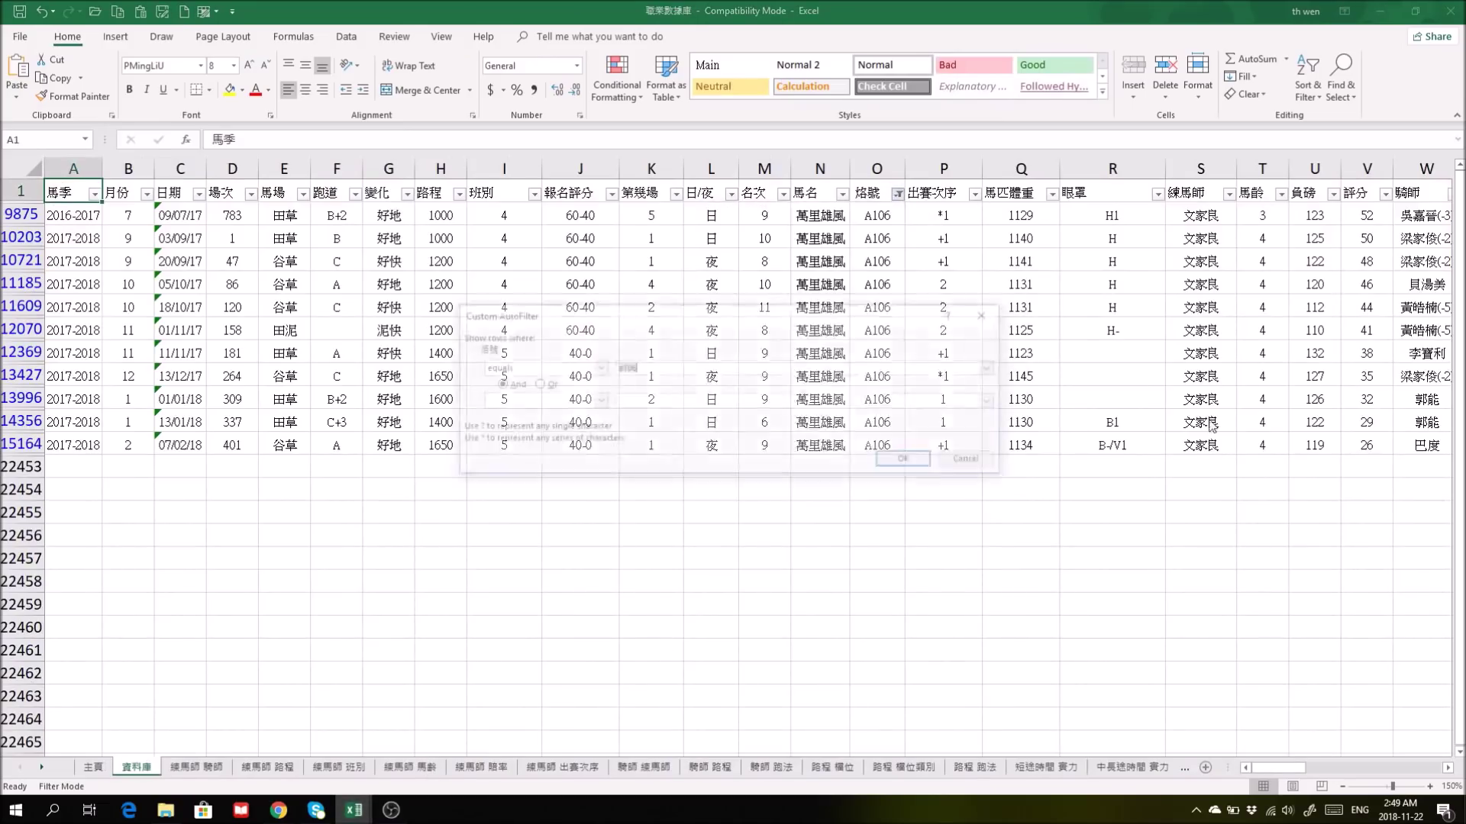
pyautogui.write('a')
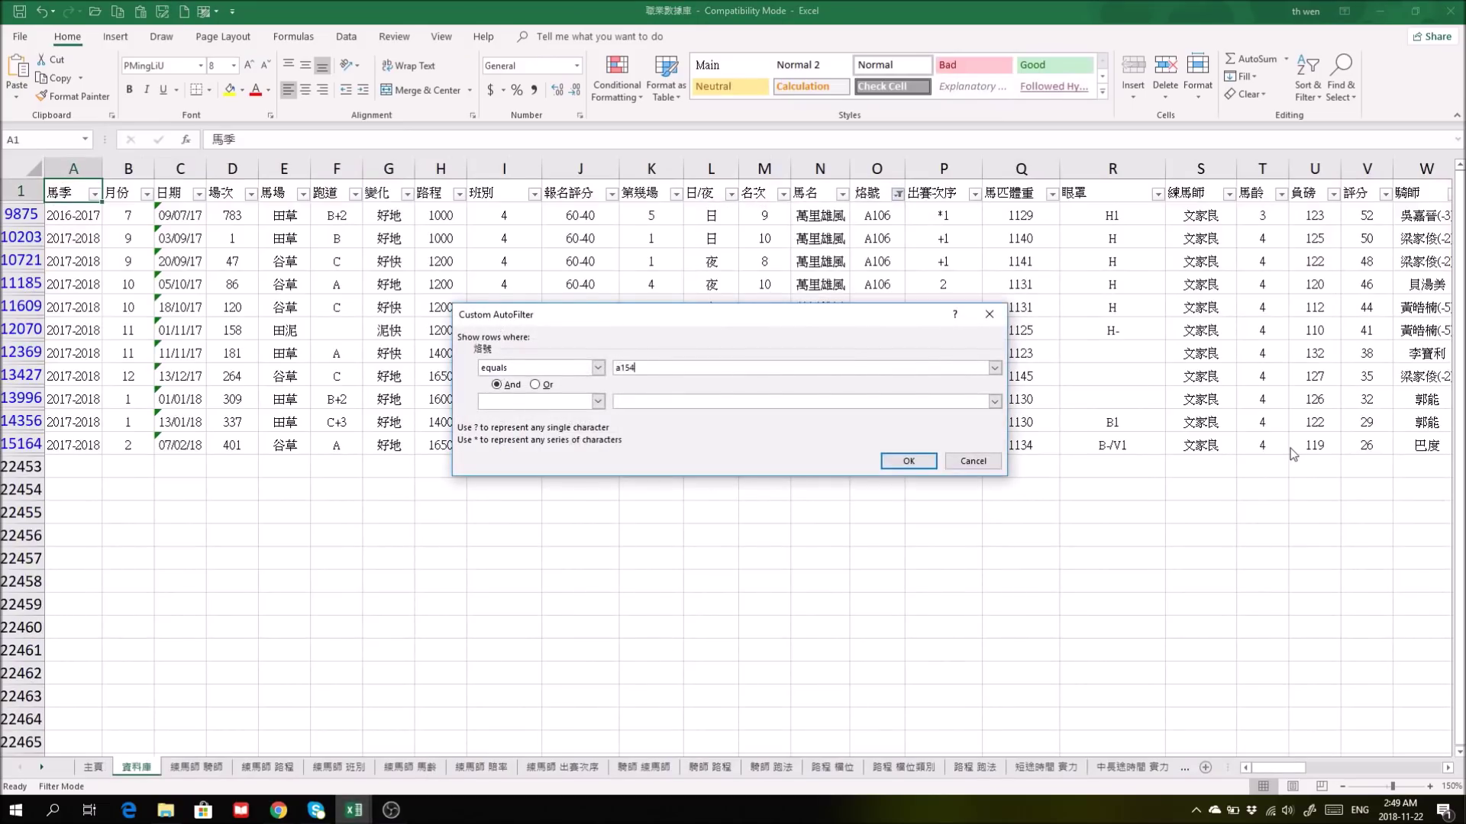
pyautogui.write('154')
pyautogui.press('Return')
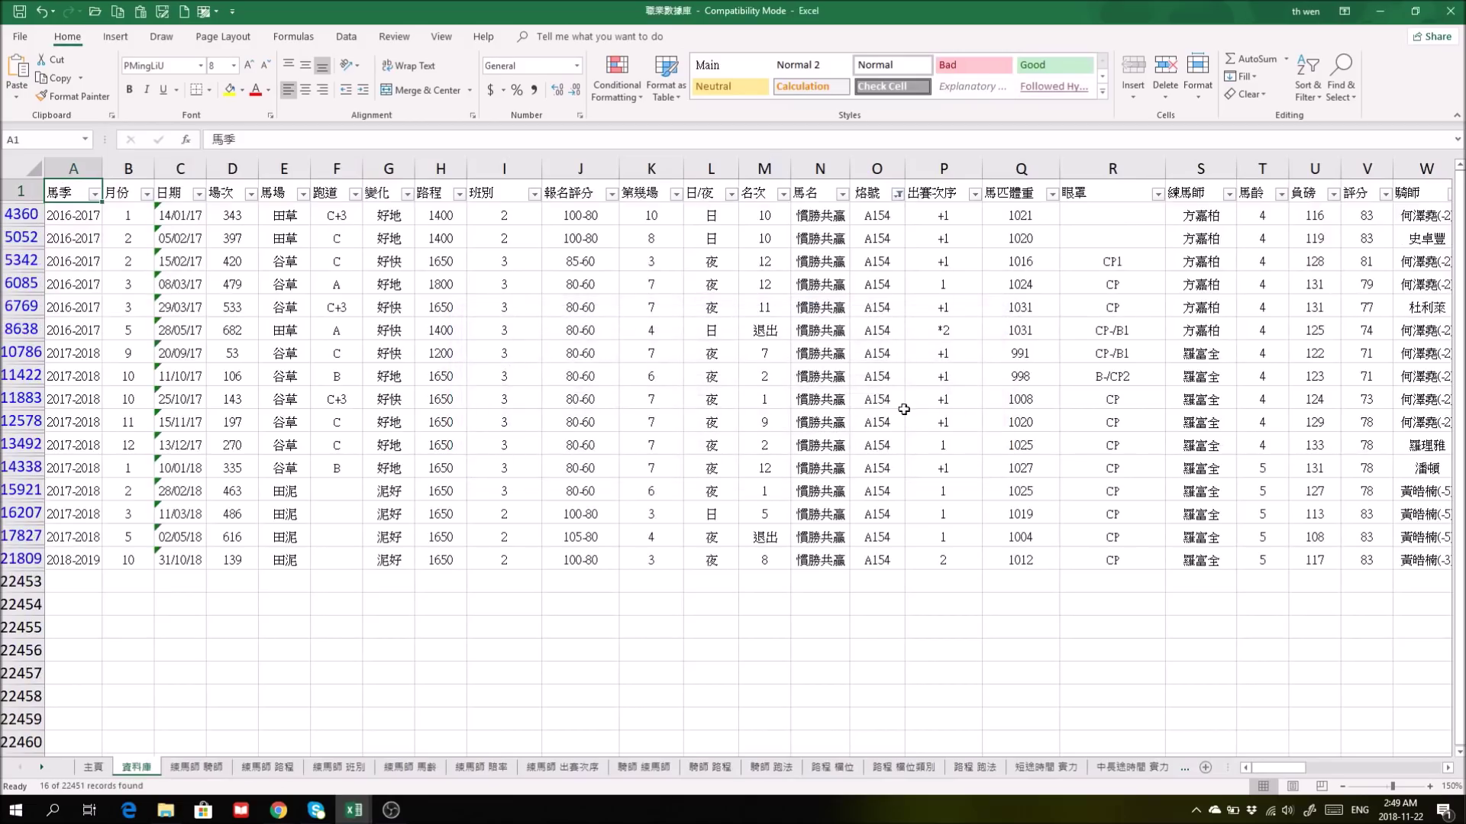
# Examine 慣勝共贏's 11/10/17 record and its following 25/10/17 run, including the 班別 and 名次.
pyautogui.click(9, 375)
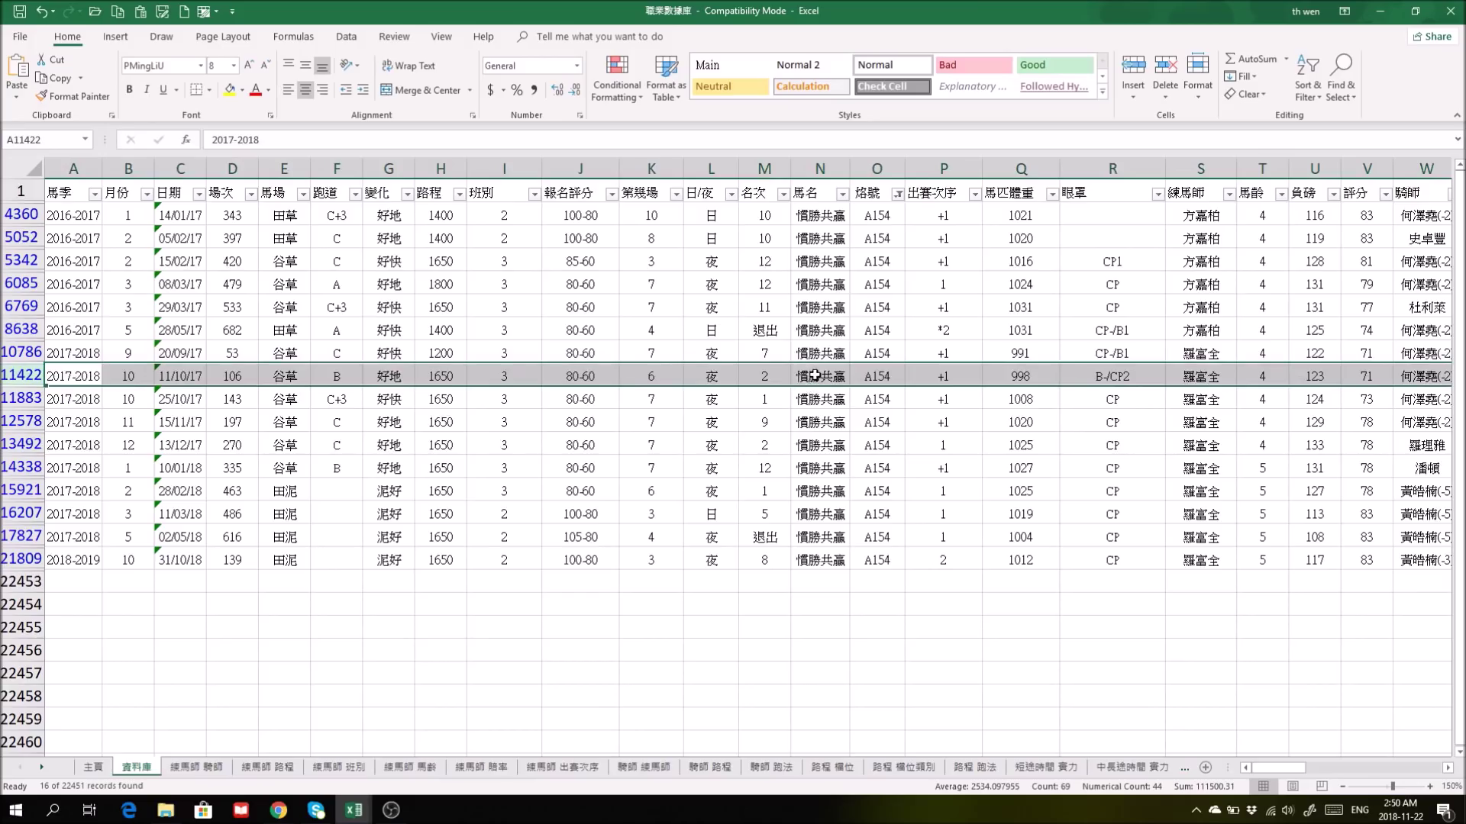
pyautogui.click(815, 377)
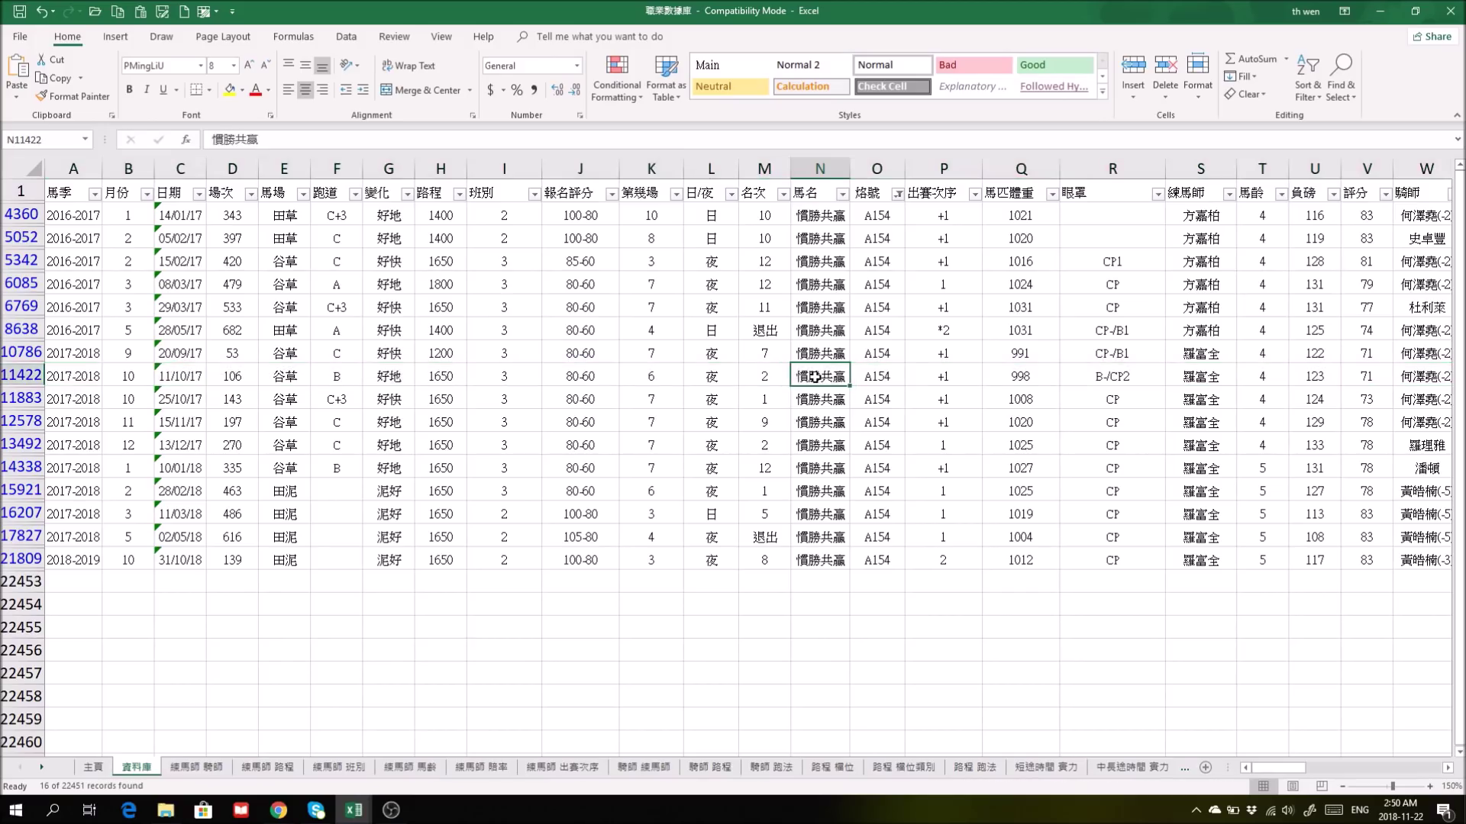
pyautogui.moveTo(815, 377); pyautogui.dragTo(816, 401)
pyautogui.click(30, 400)
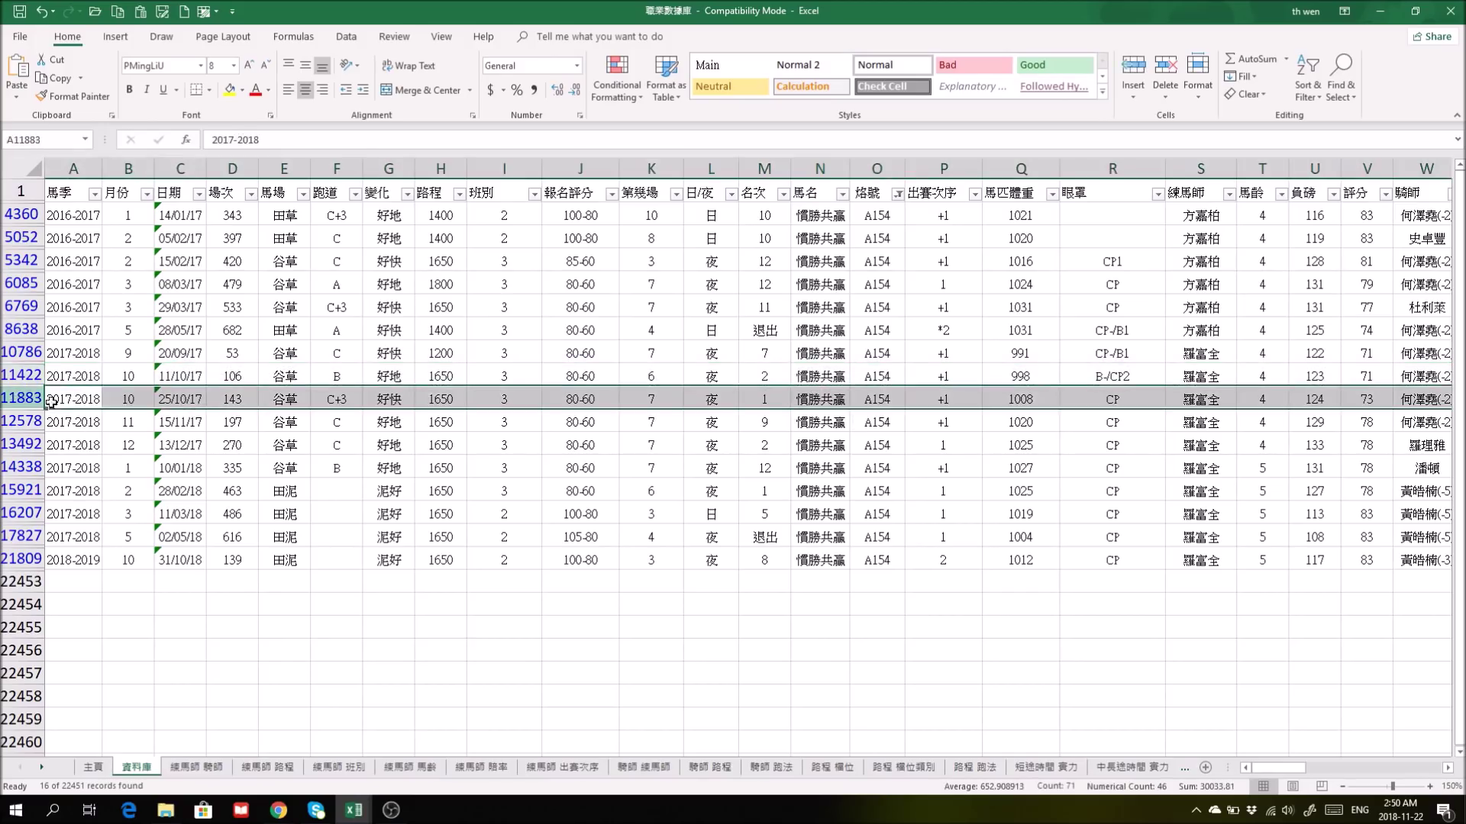
pyautogui.click(490, 399)
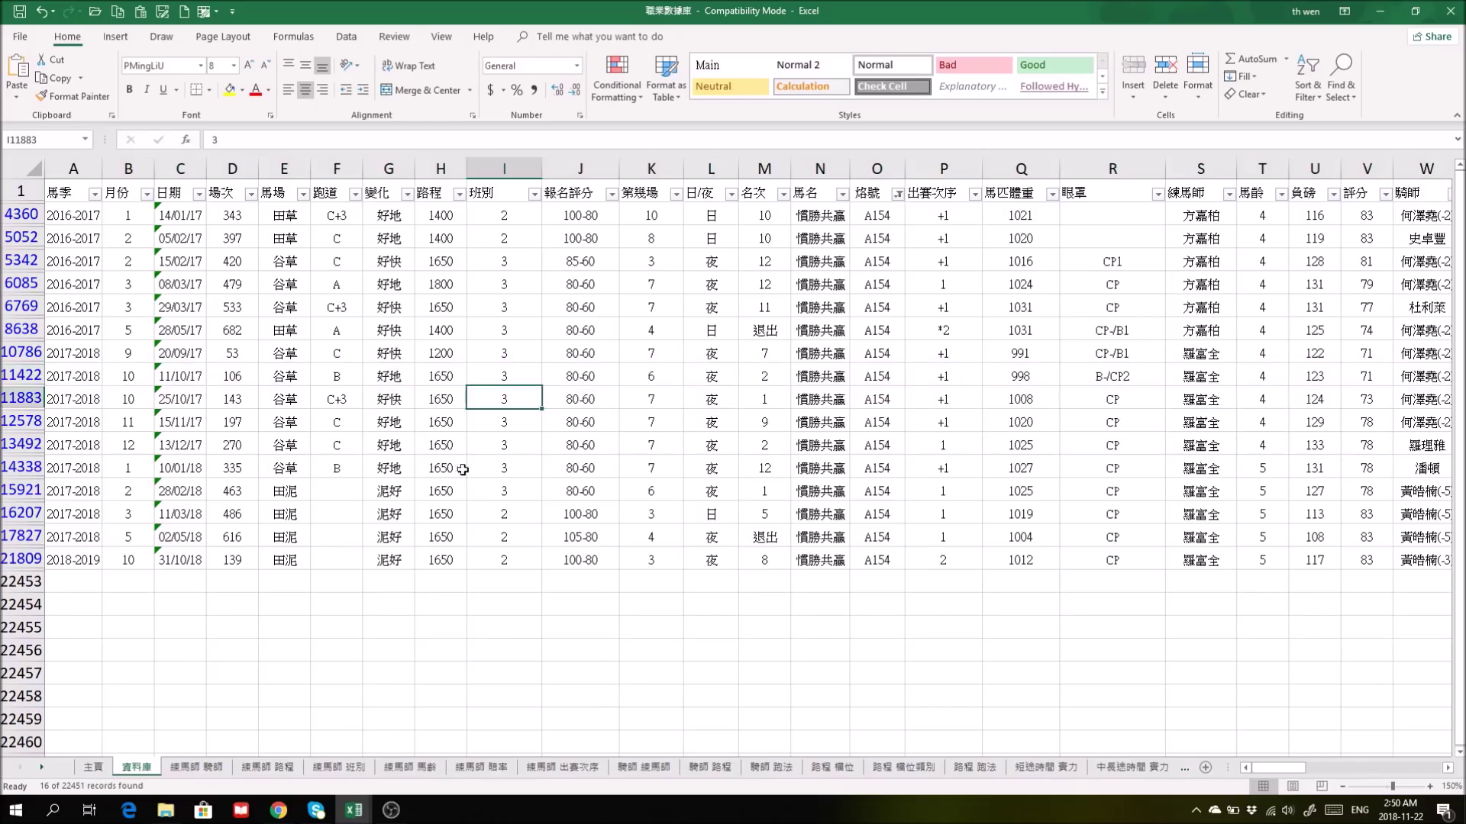
pyautogui.click(770, 400)
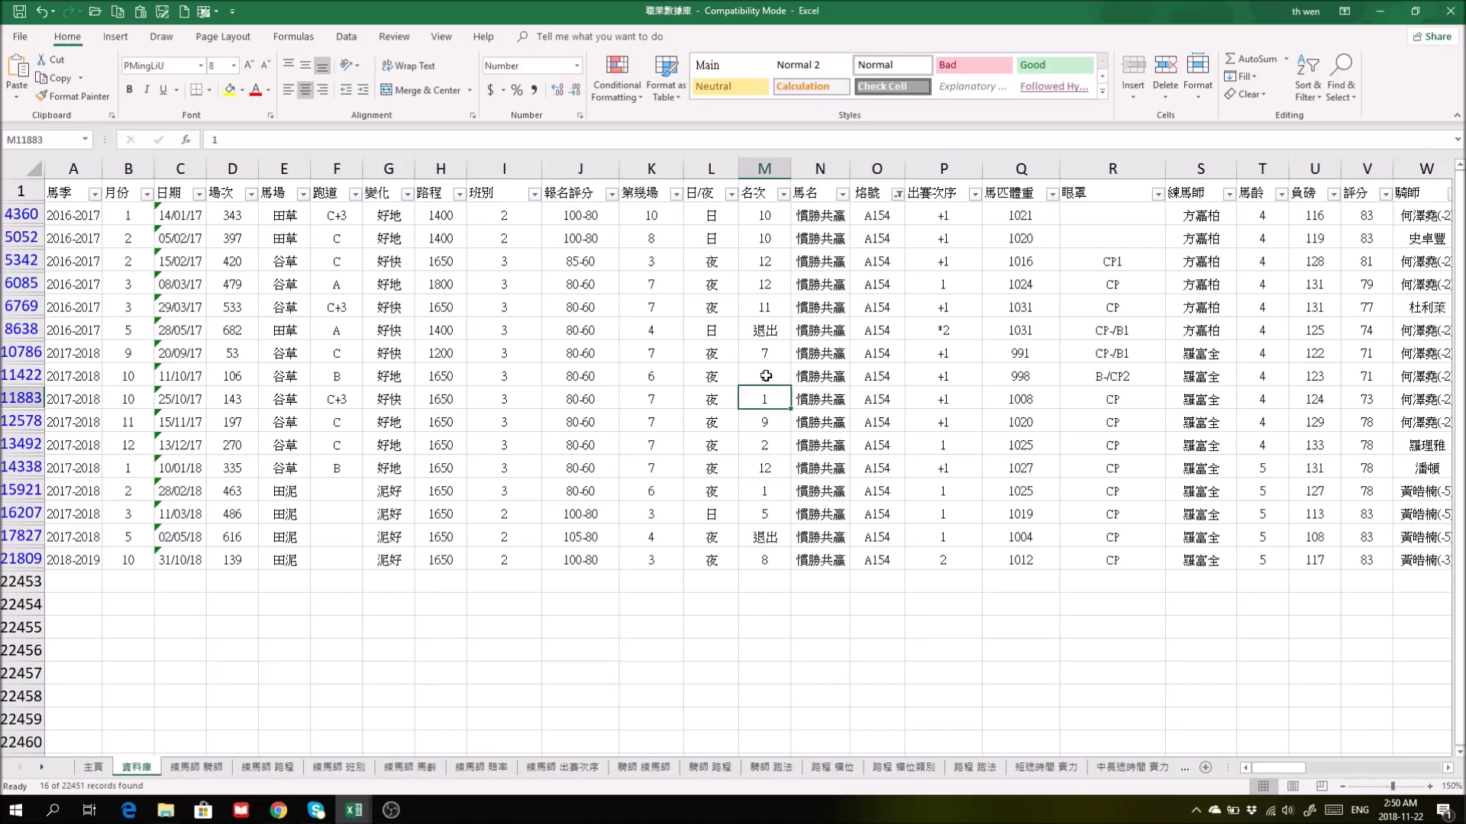
# Switch back to the 職業排位計算表 workbook and compare 大運起's 11/10/17 run with race 6's class in the sheet title.
pyautogui.moveTo(354, 810)
pyautogui.click(441, 732)
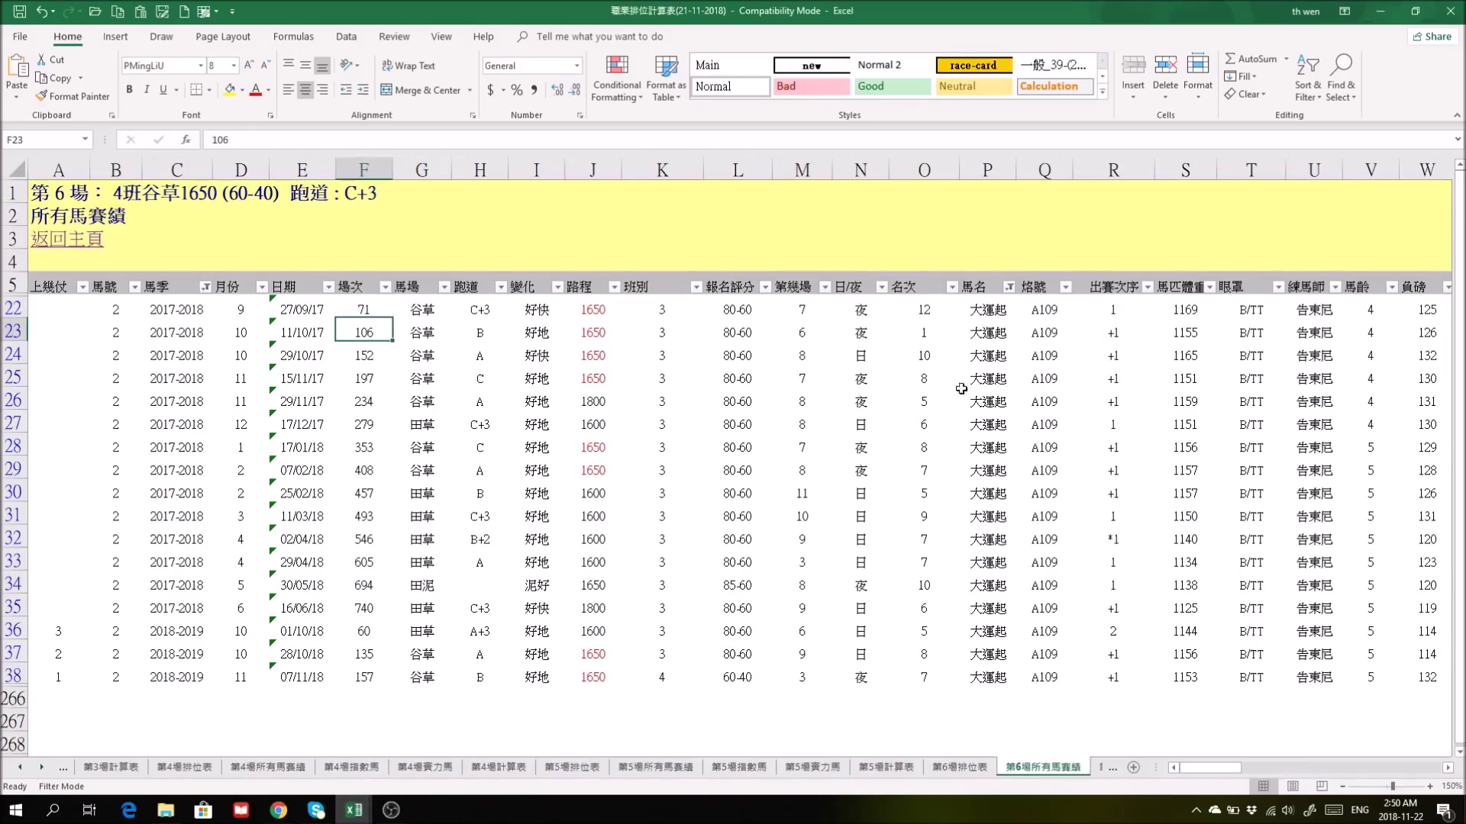
pyautogui.click(978, 335)
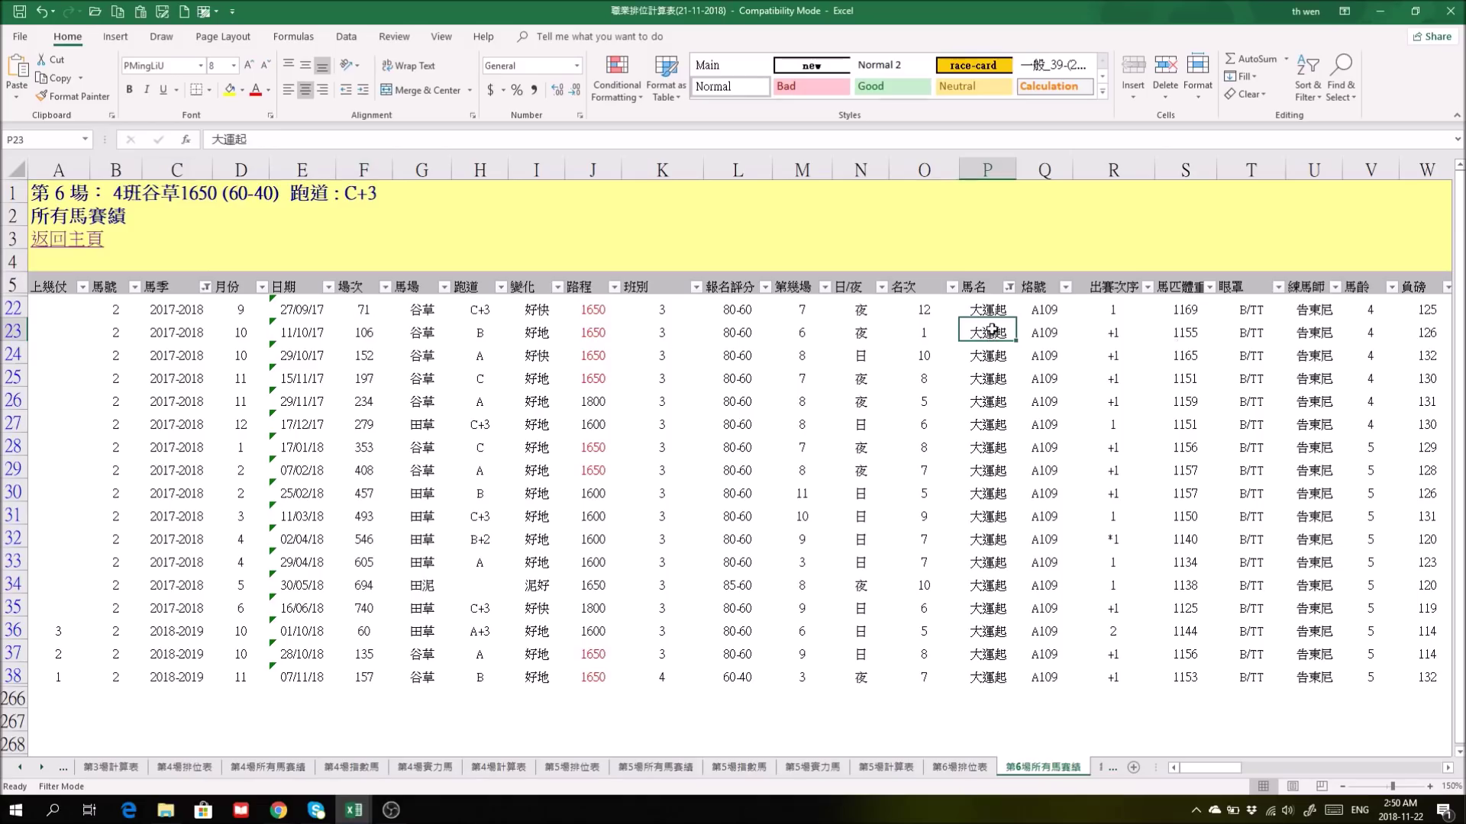
pyautogui.moveTo(937, 333); pyautogui.dragTo(1050, 333)
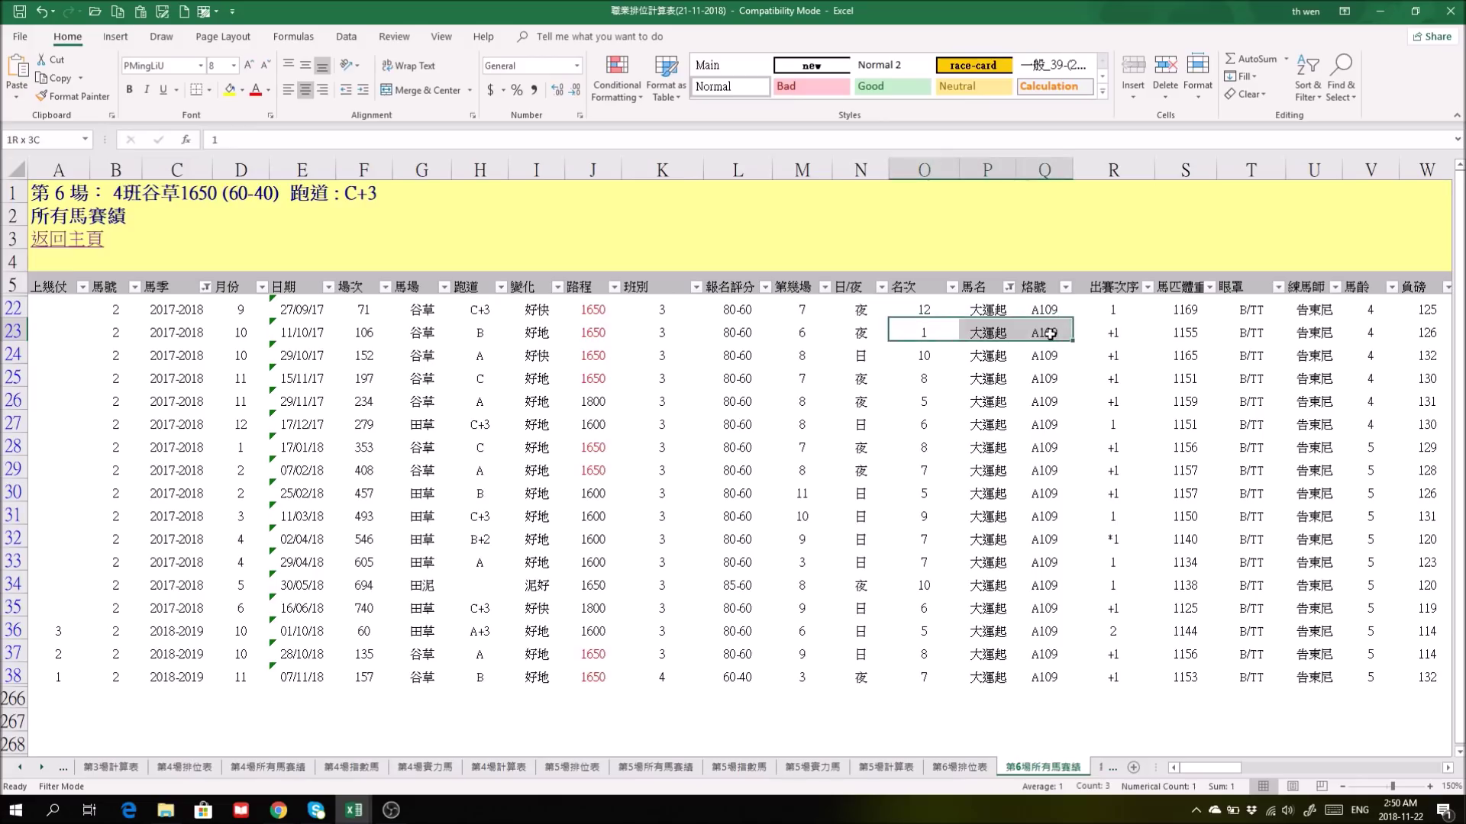
pyautogui.moveTo(607, 334); pyautogui.dragTo(991, 333)
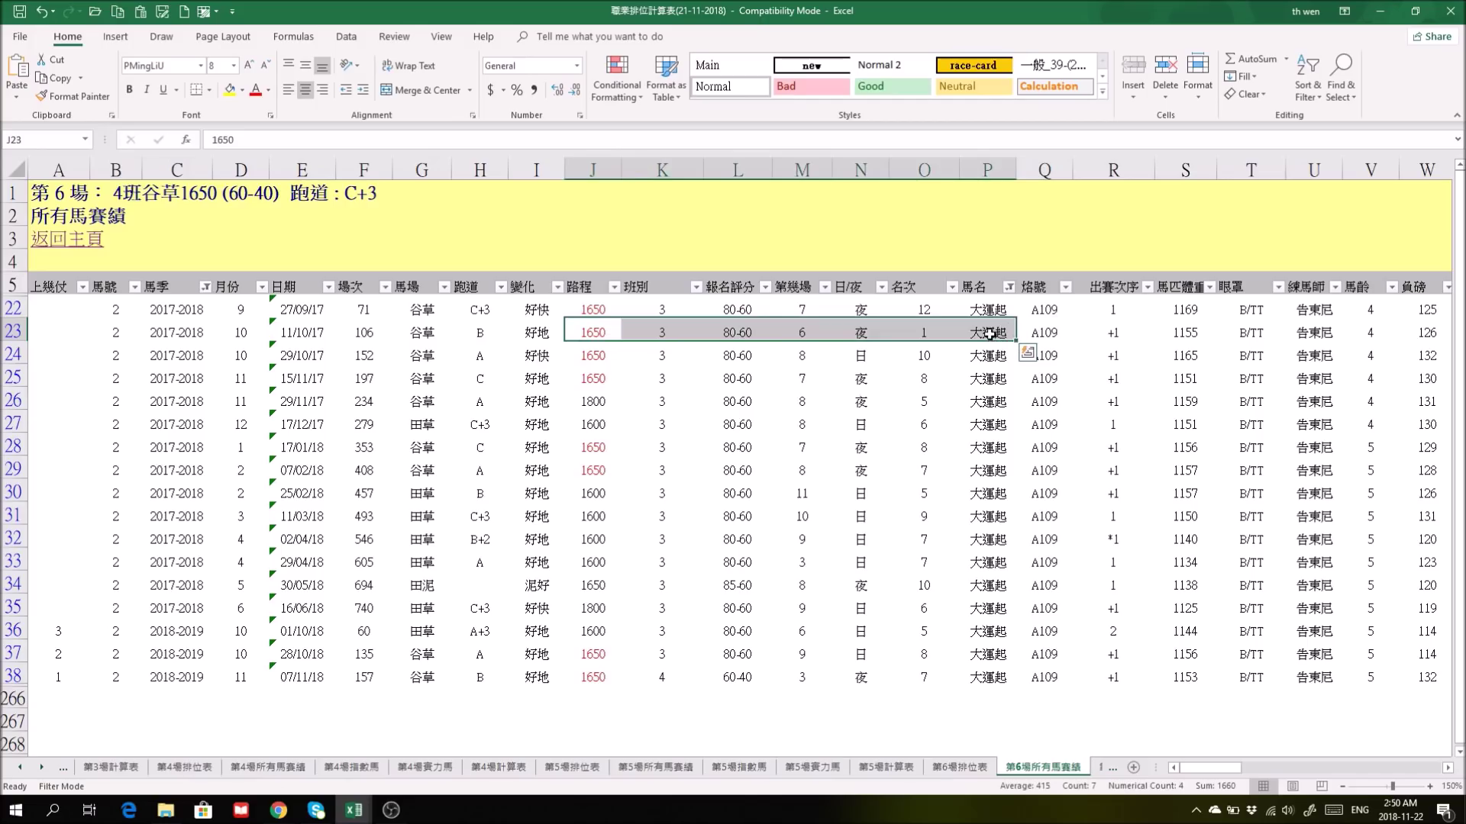
pyautogui.click(125, 194)
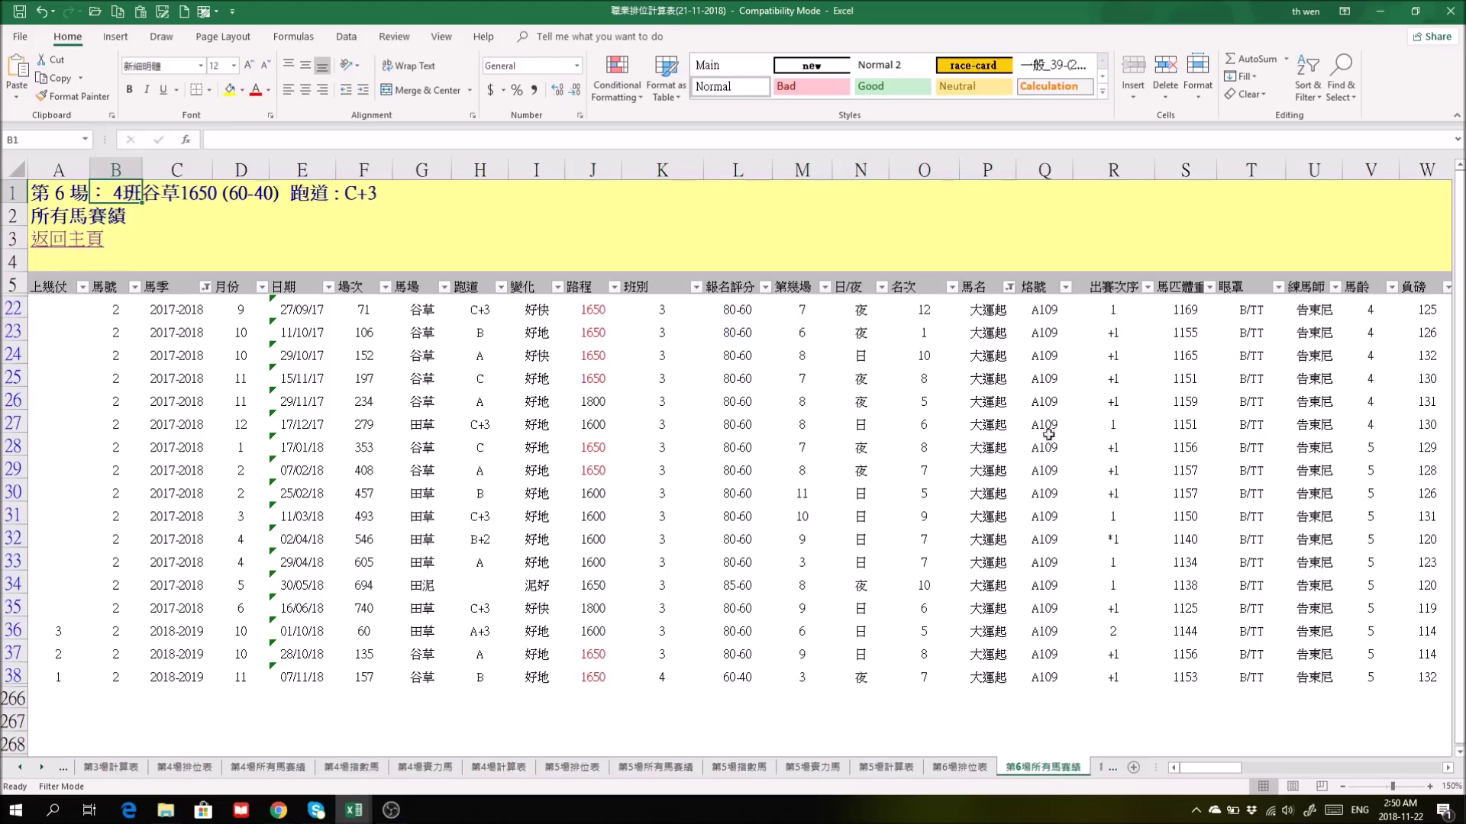
# Examine 大運起's latest run on 07/11/18, including its 班別, 名次 and 距頭馬.
pyautogui.moveTo(973, 331); pyautogui.dragTo(988, 677)
pyautogui.moveTo(663, 679); pyautogui.dragTo(737, 677)
pyautogui.moveTo(831, 661); pyautogui.dragTo(992, 679)
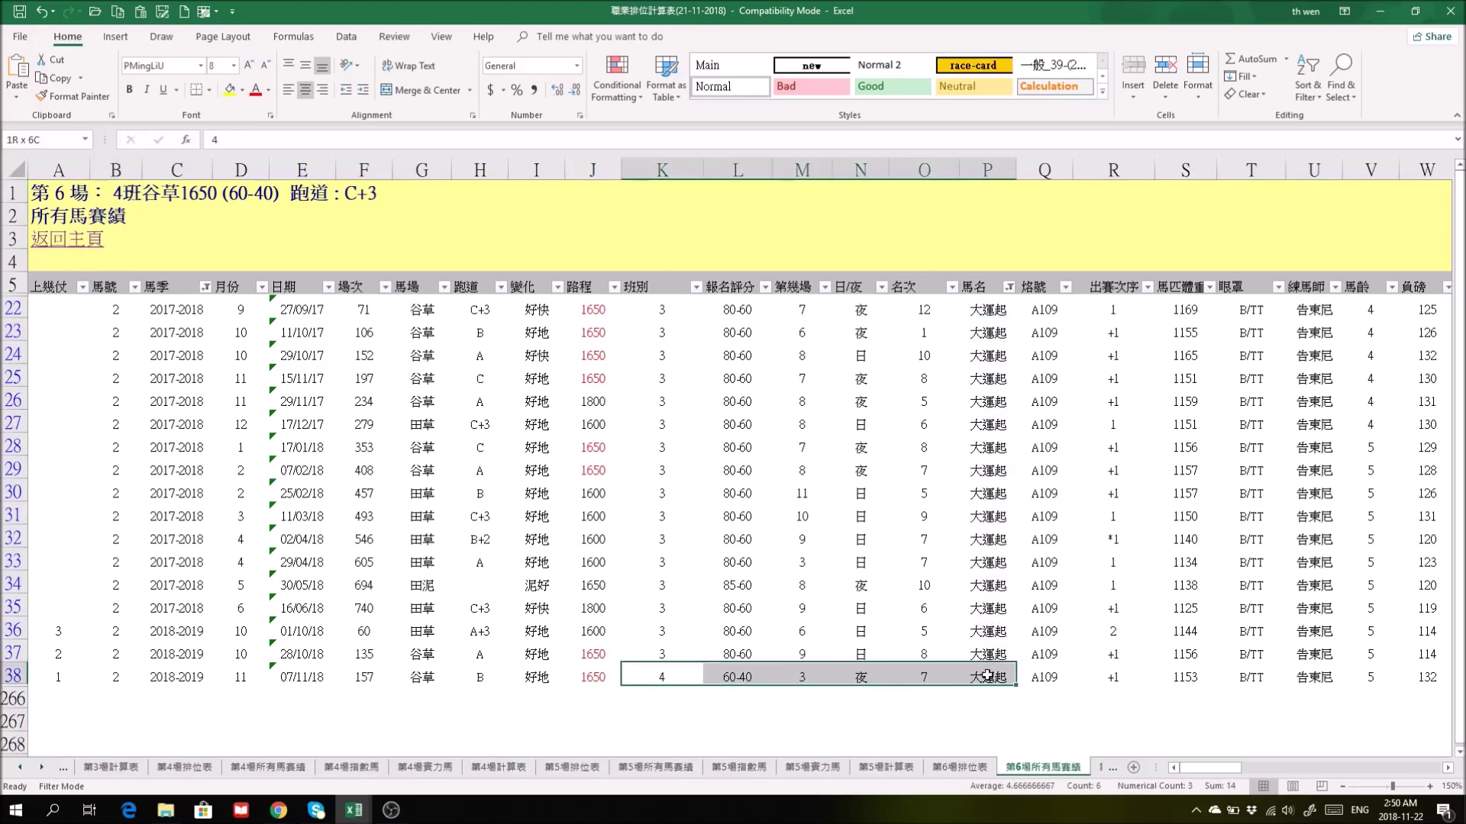
pyautogui.moveTo(1235, 770); pyautogui.dragTo(1270, 771)
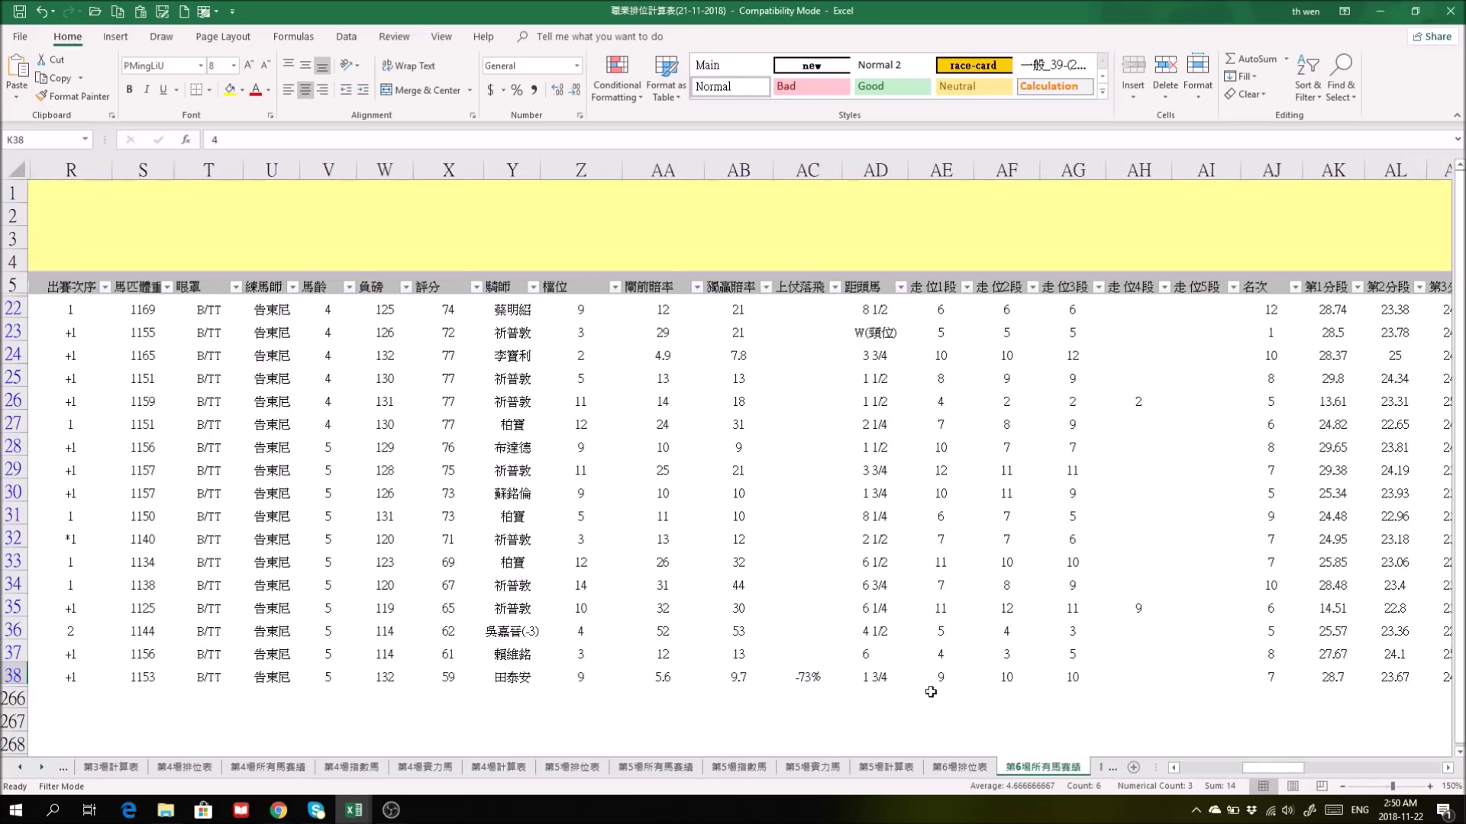
pyautogui.click(879, 676)
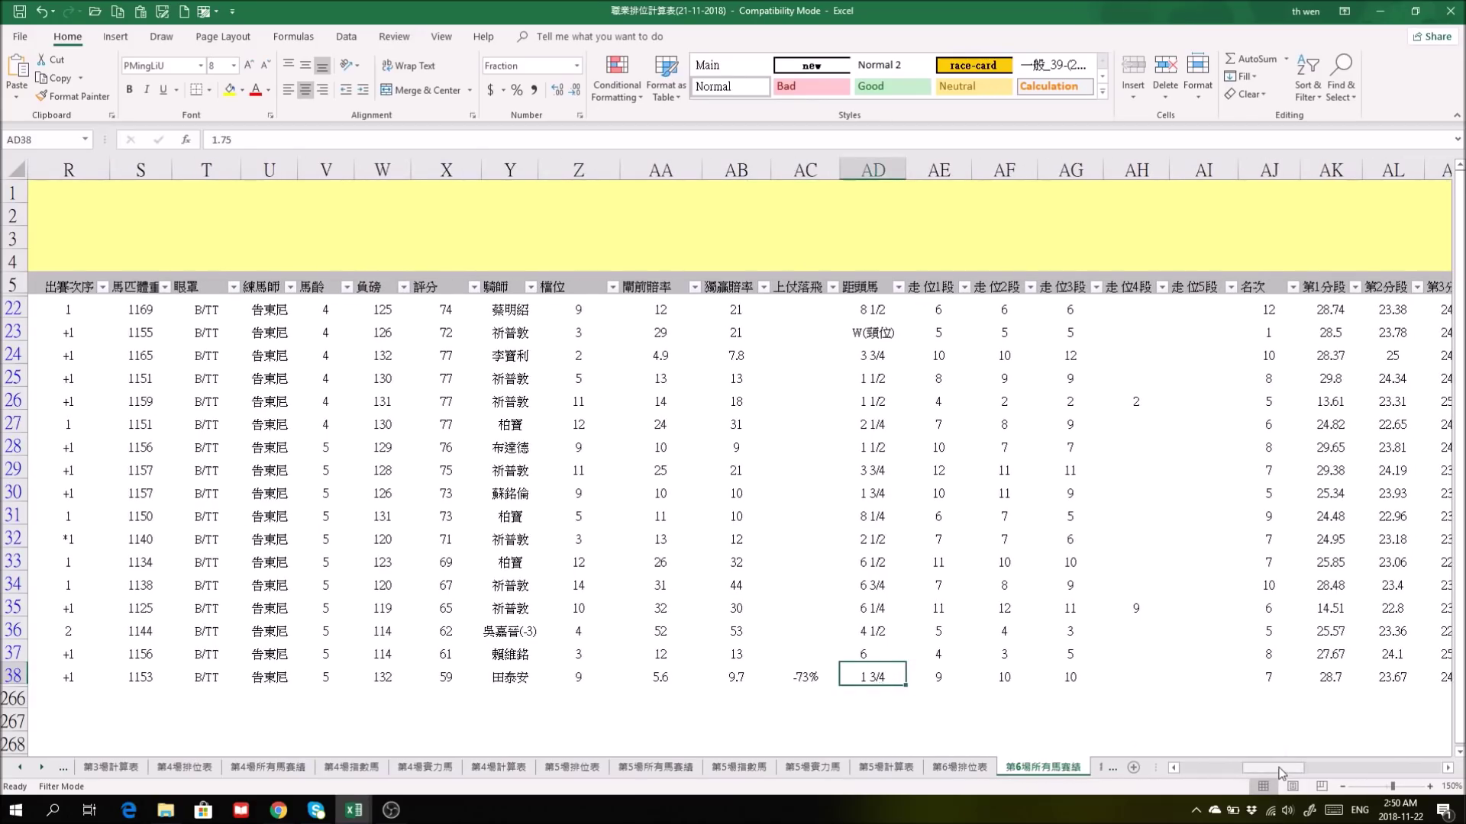
# Open the 第6場實力馬 sheet and bring its 上3仗同程前4名(或極近馬) table into readable view.
pyautogui.moveTo(1273, 769); pyautogui.dragTo(1168, 767)
pyautogui.click(1096, 767)
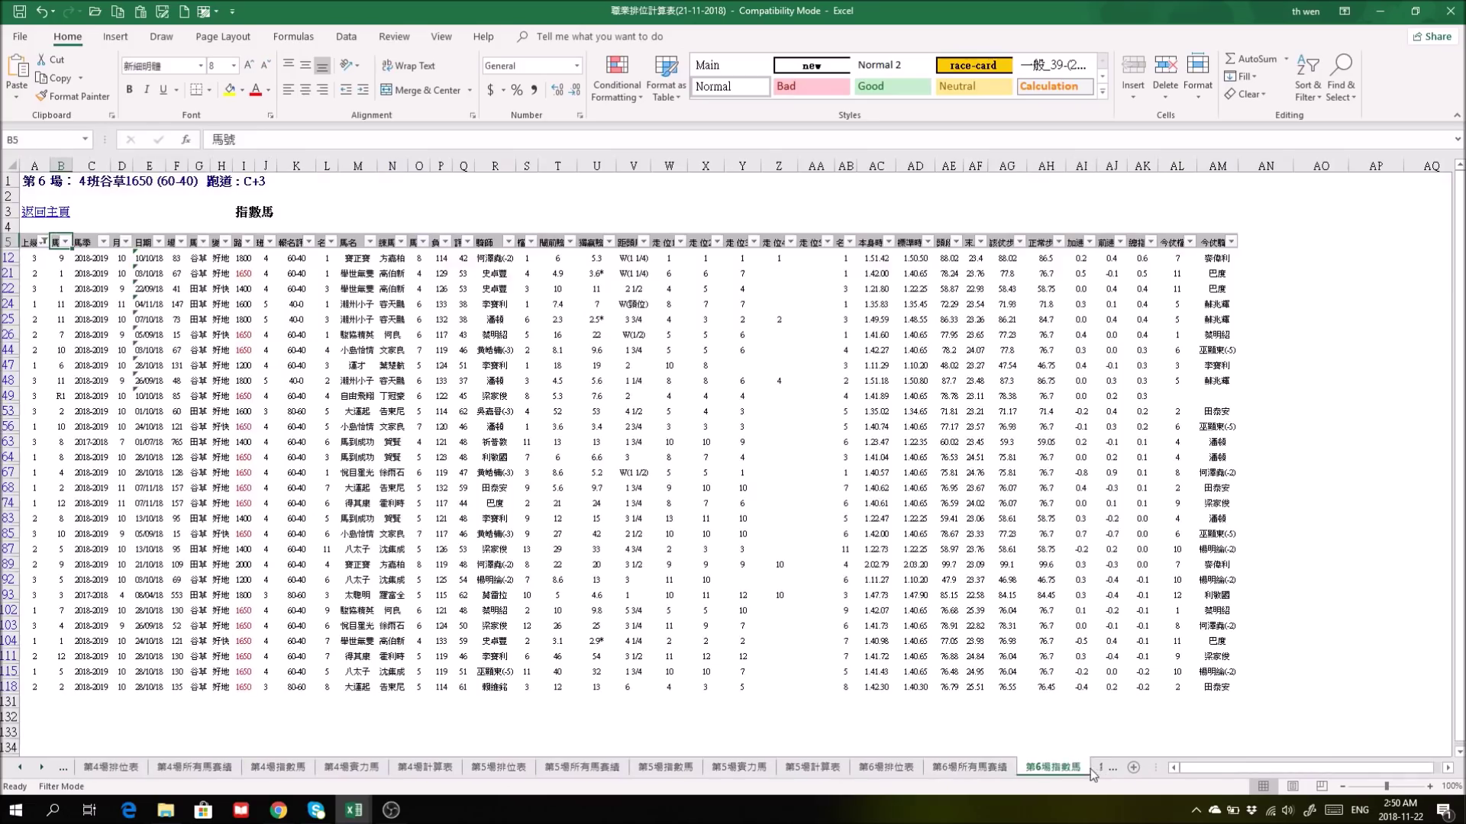
pyautogui.click(1092, 768)
pyautogui.scroll(-1, 1068, 752)
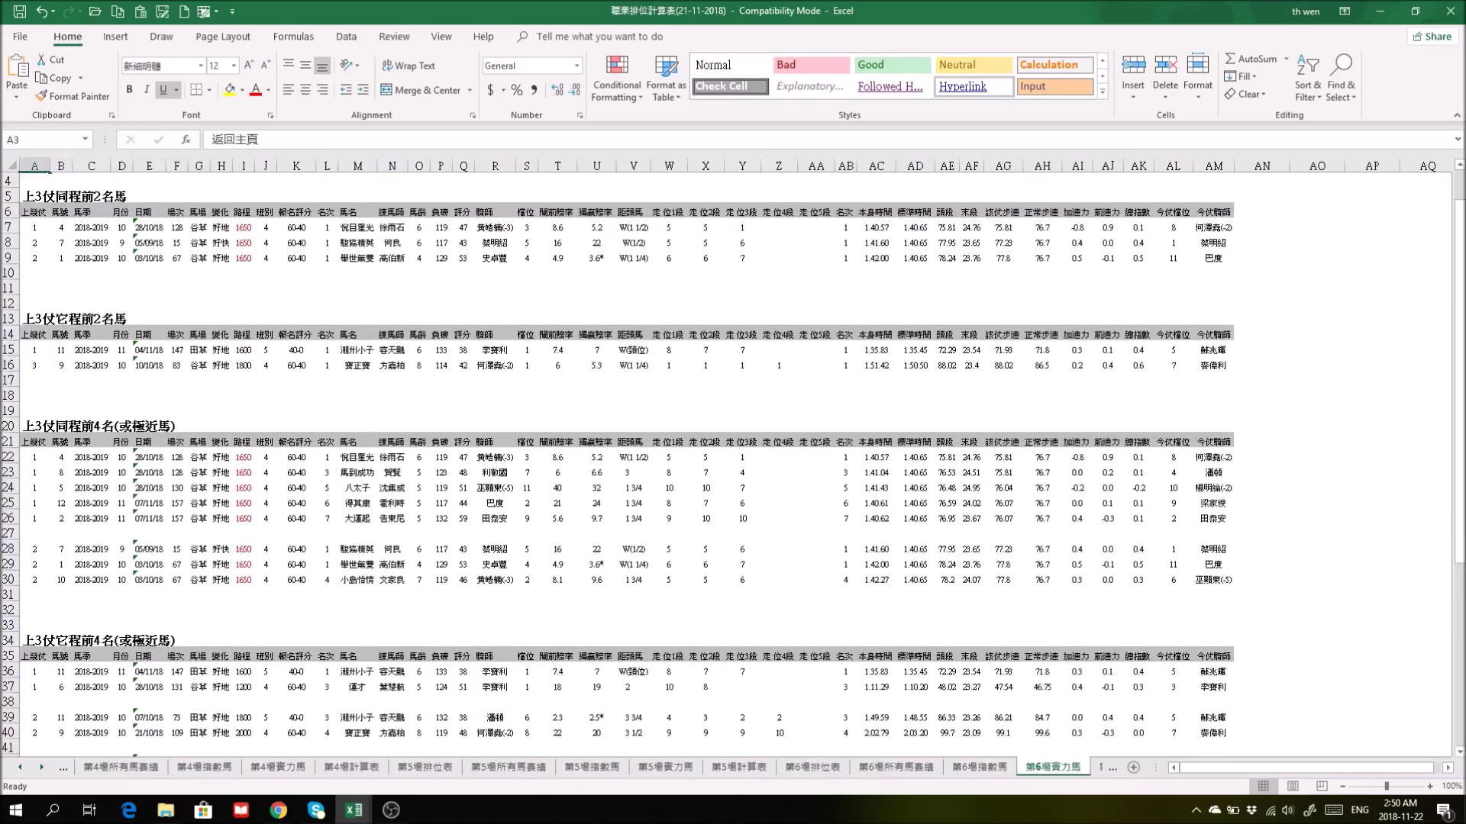
pyautogui.click(1429, 786)
pyautogui.click(1429, 786)
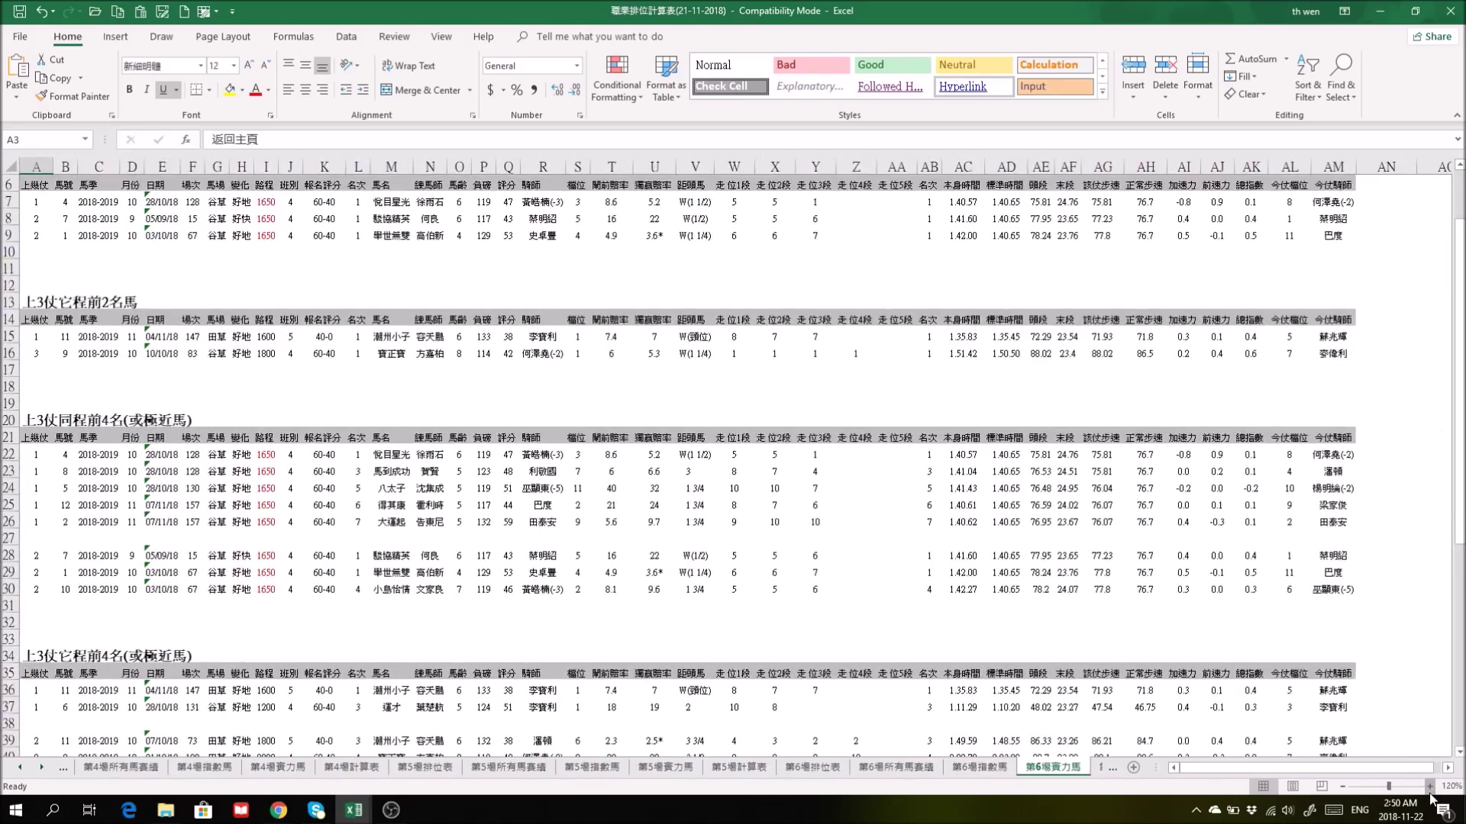
pyautogui.click(1429, 786)
pyautogui.click(1429, 786)
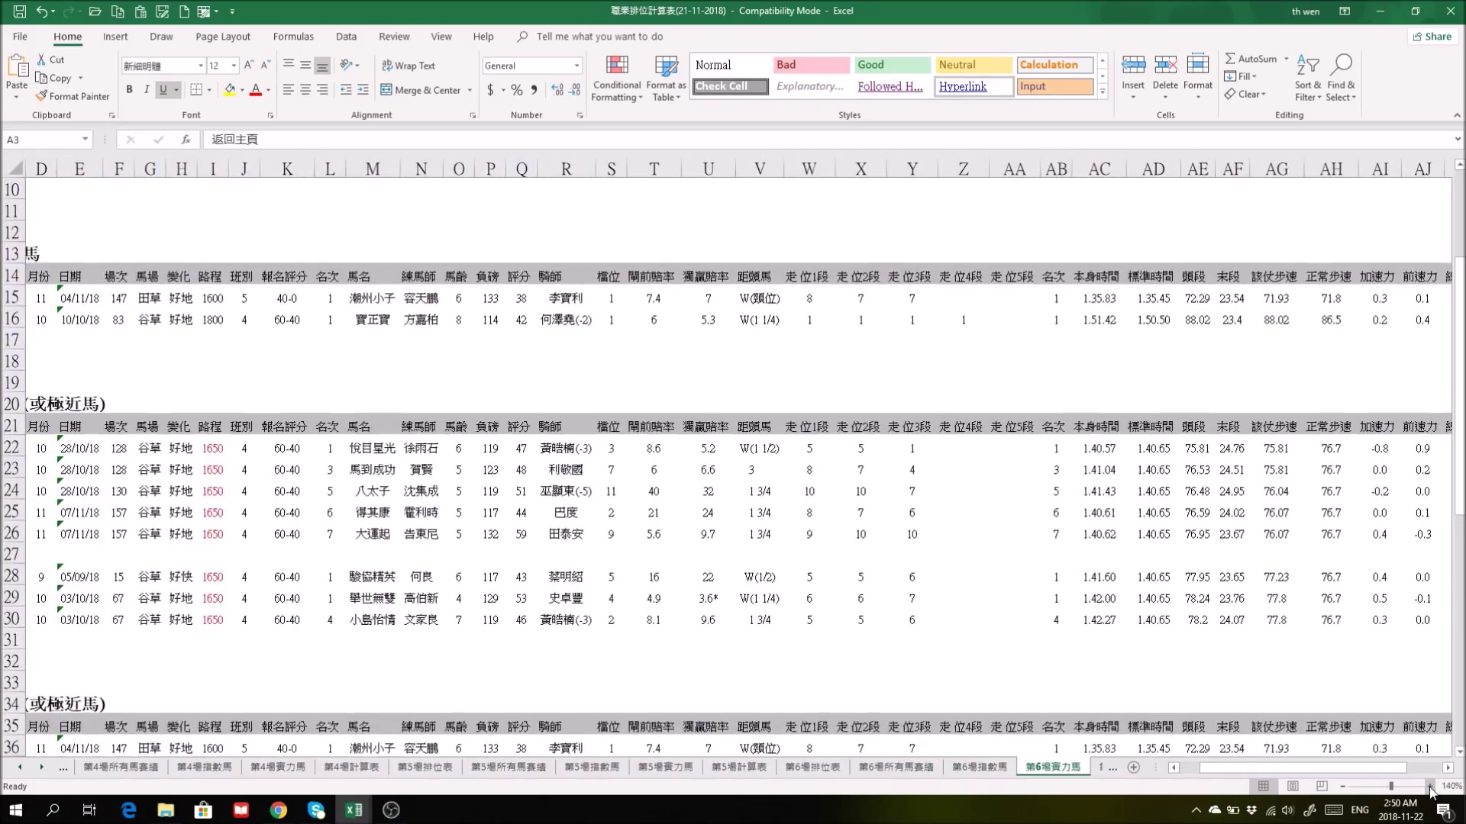
pyautogui.click(1429, 786)
pyautogui.moveTo(1364, 771); pyautogui.dragTo(1331, 771)
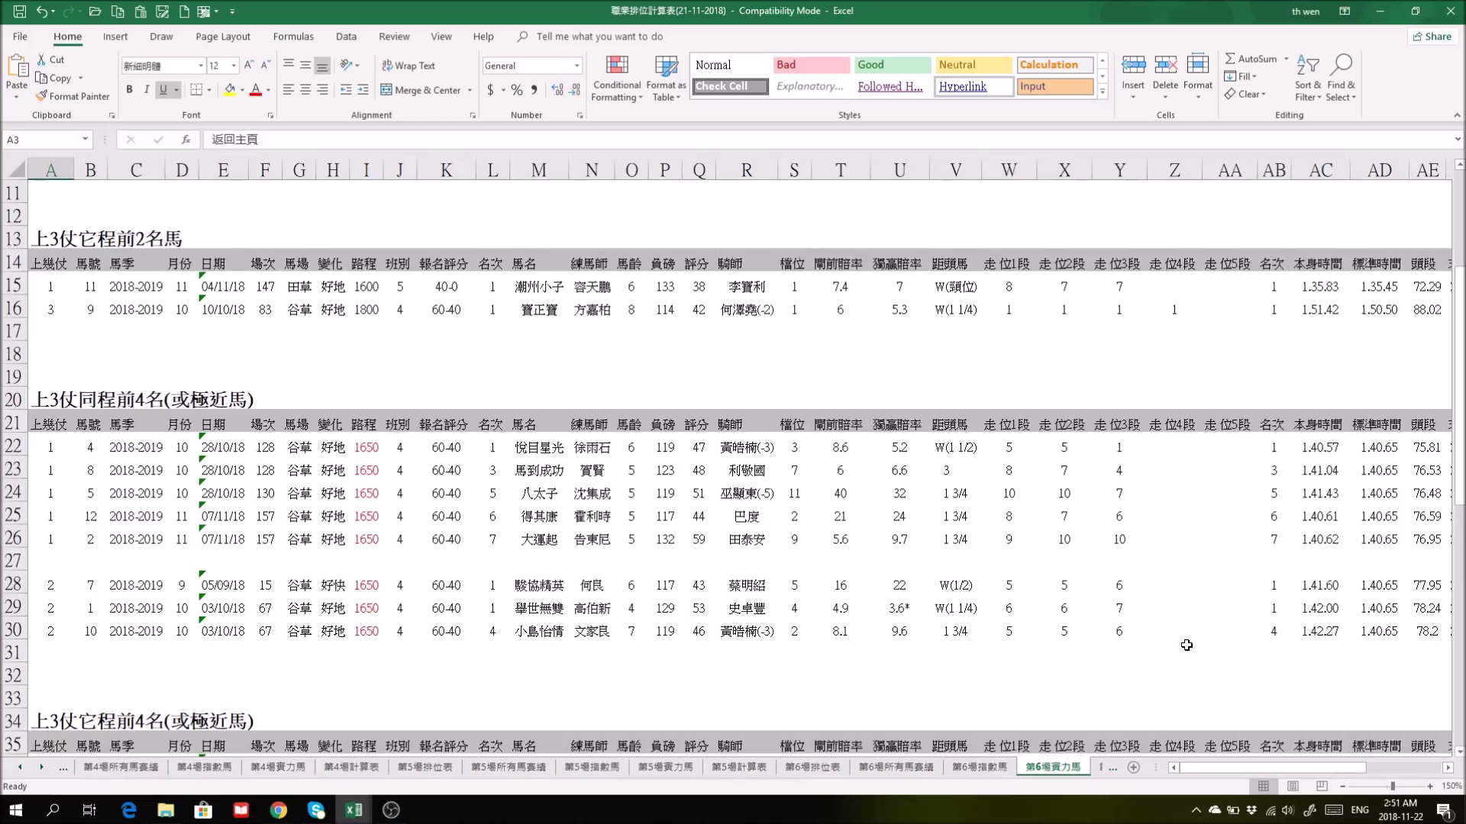
# Check 大運起's 名次, 距頭馬, 騎師 and 本身時間 in the 上3仗同程前4名(或極近馬) table.
pyautogui.click(490, 542)
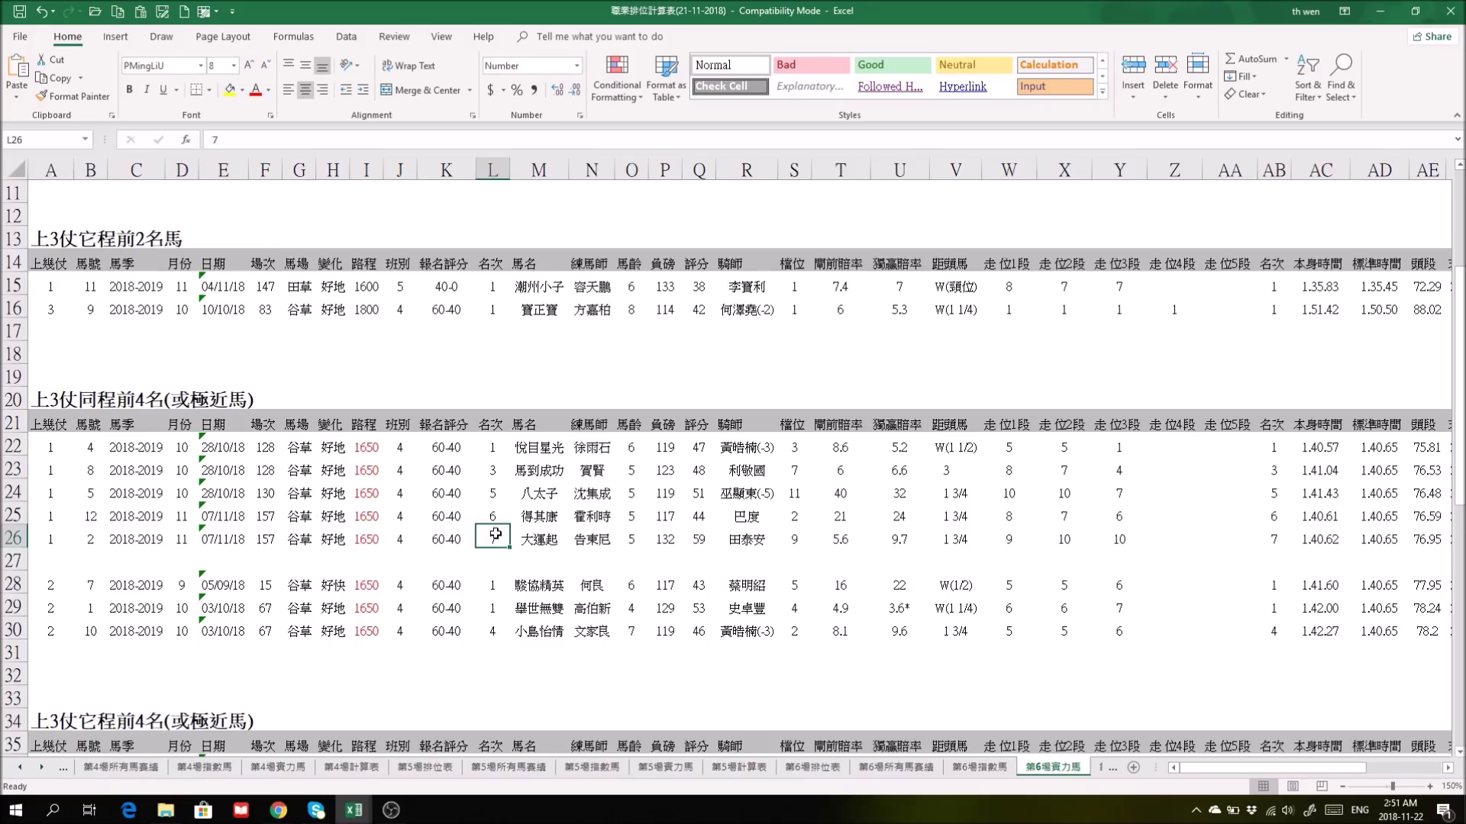
pyautogui.moveTo(958, 538); pyautogui.dragTo(933, 423)
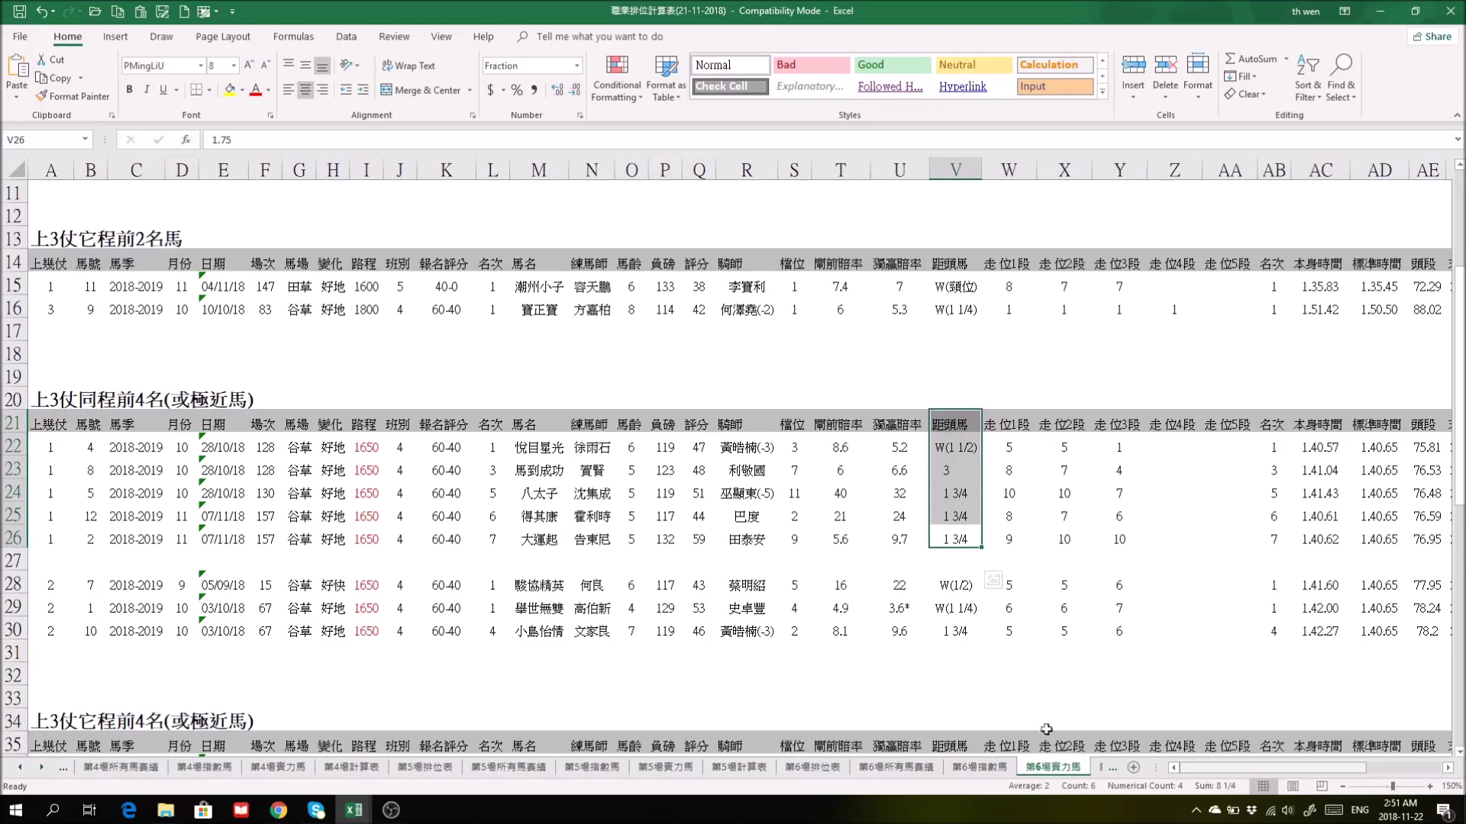
pyautogui.click(743, 537)
pyautogui.moveTo(1251, 770); pyautogui.dragTo(1213, 768)
pyautogui.click(1320, 539)
# Open the 第6場排位表 sheet and locate 大運起 in the runners table.
pyautogui.click(812, 768)
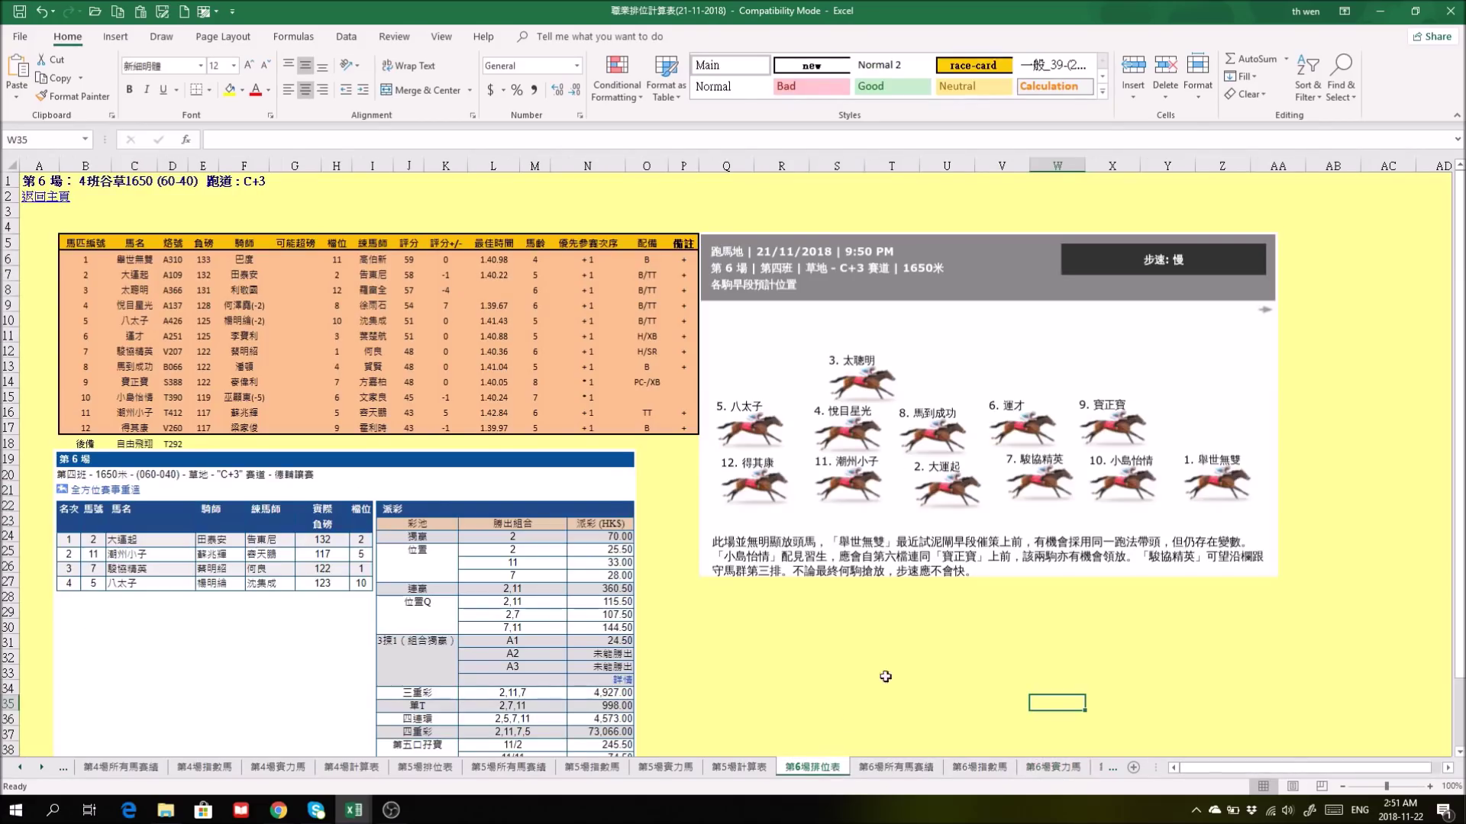
pyautogui.click(1429, 787)
pyautogui.click(1430, 787)
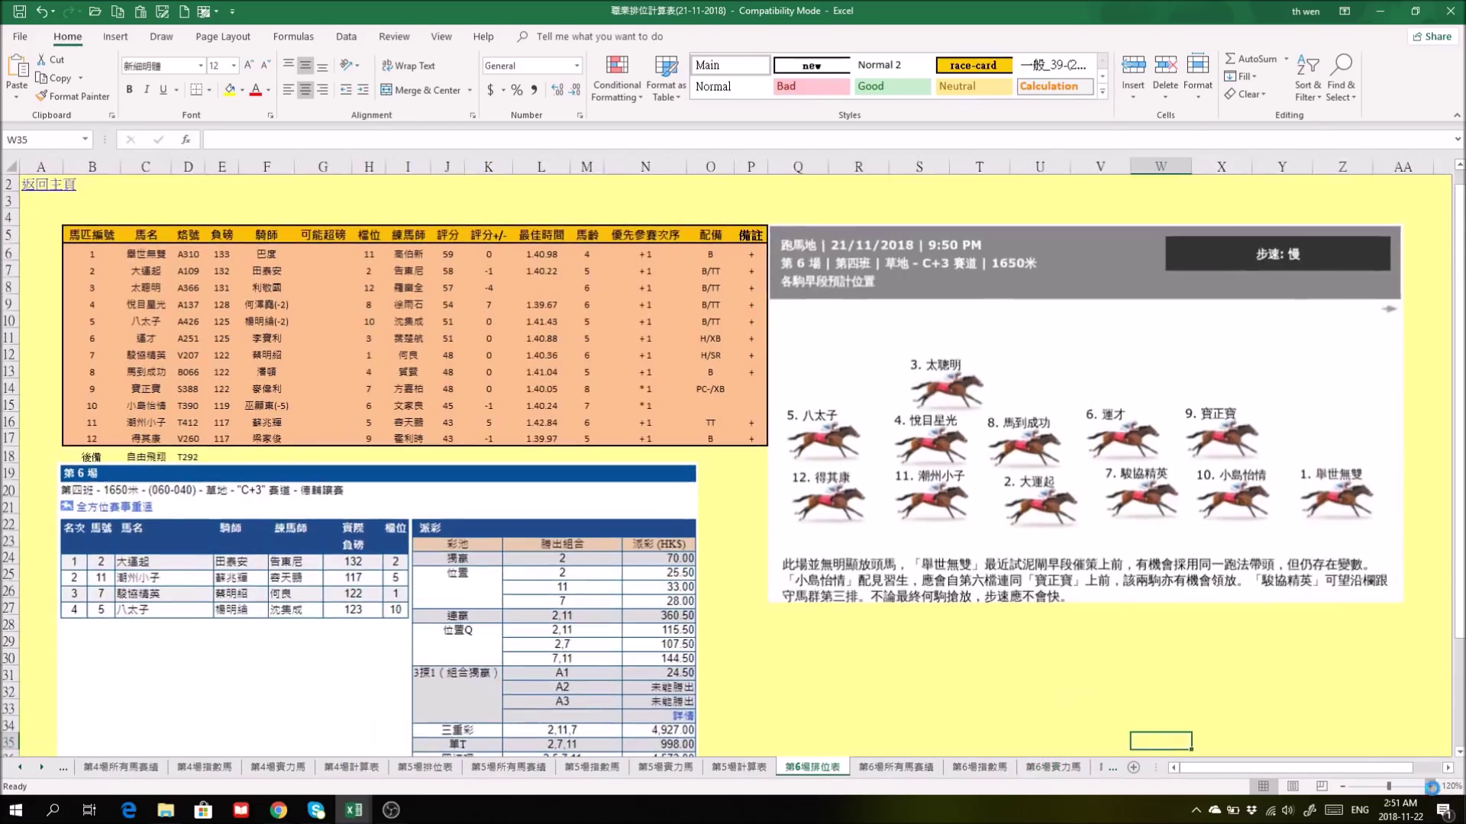
pyautogui.click(1429, 787)
pyautogui.click(1430, 787)
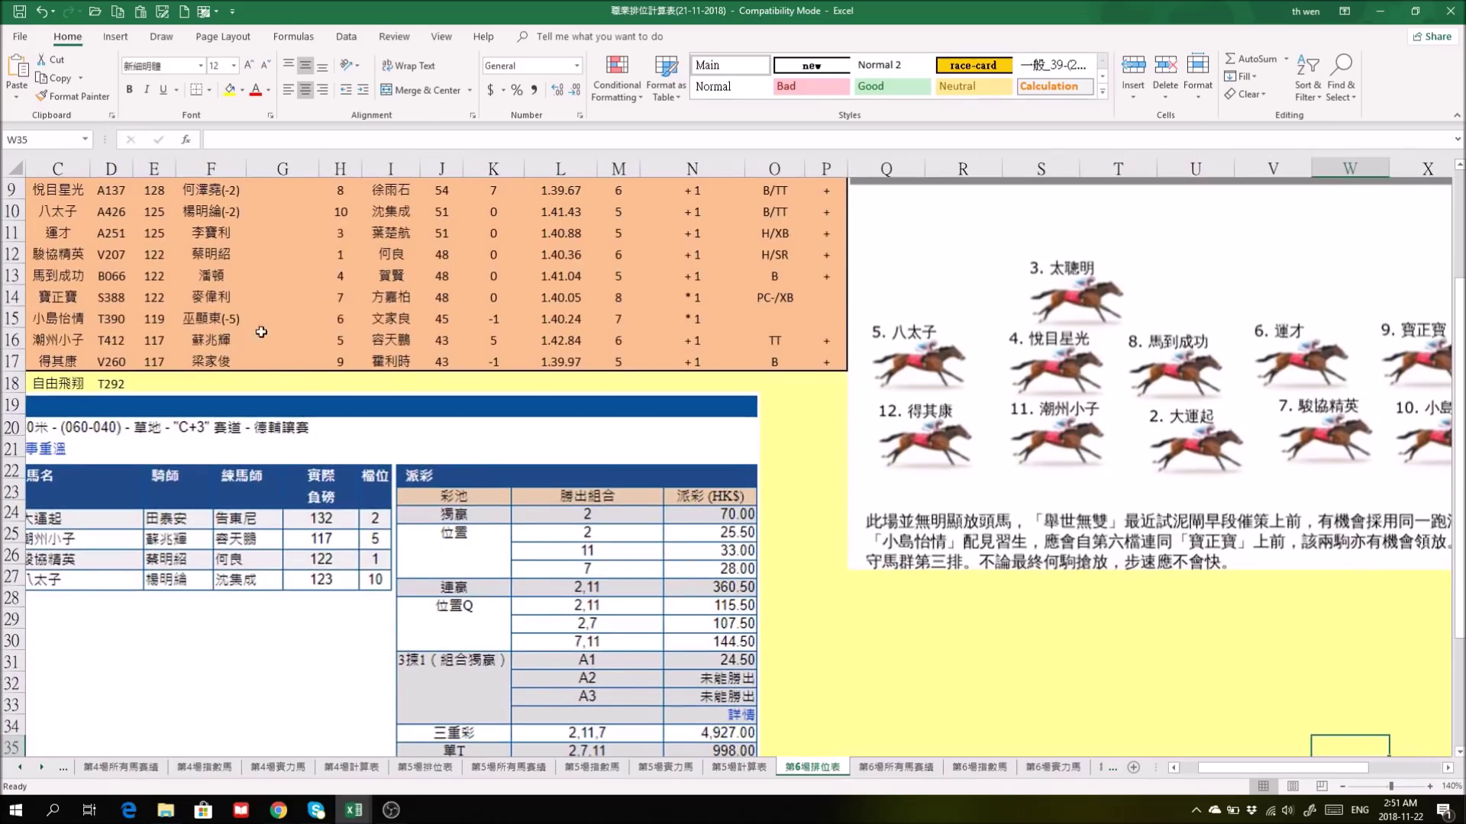
pyautogui.scroll(3, 174, 322)
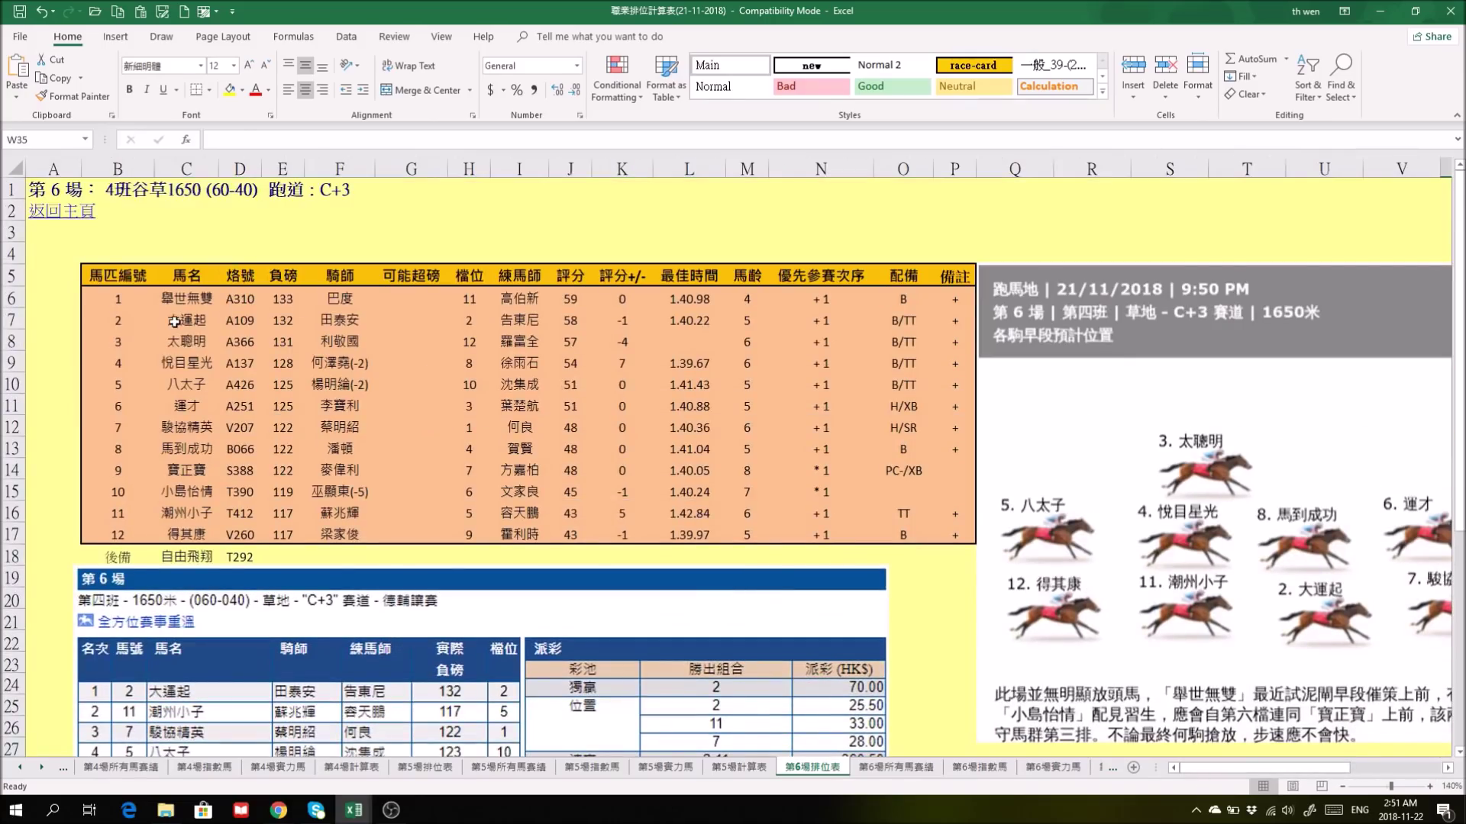
pyautogui.click(174, 323)
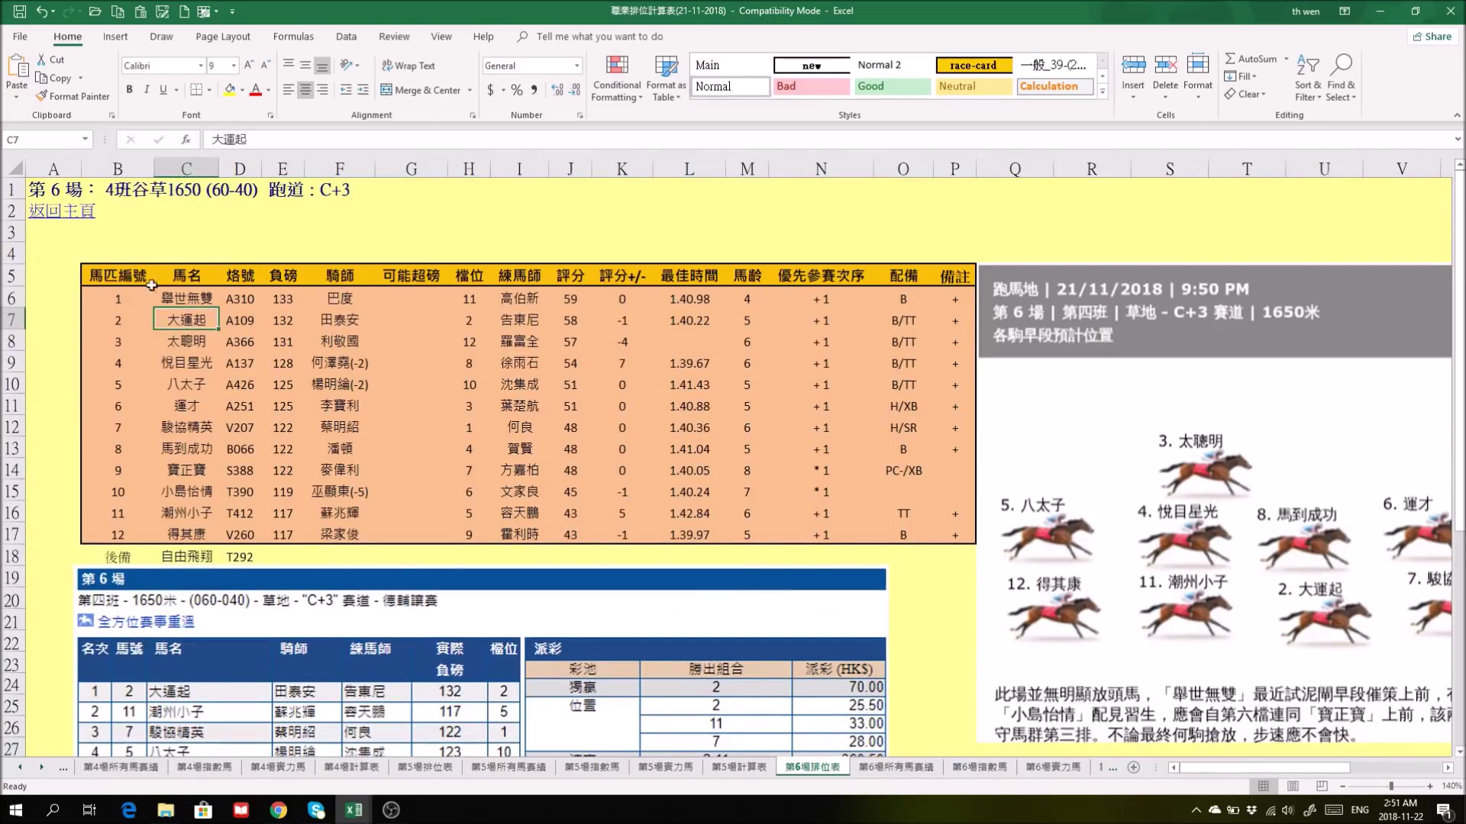
# Return to the 主頁 sheet and open race 7's 排位表 to review its runners and results.
pyautogui.click(64, 217)
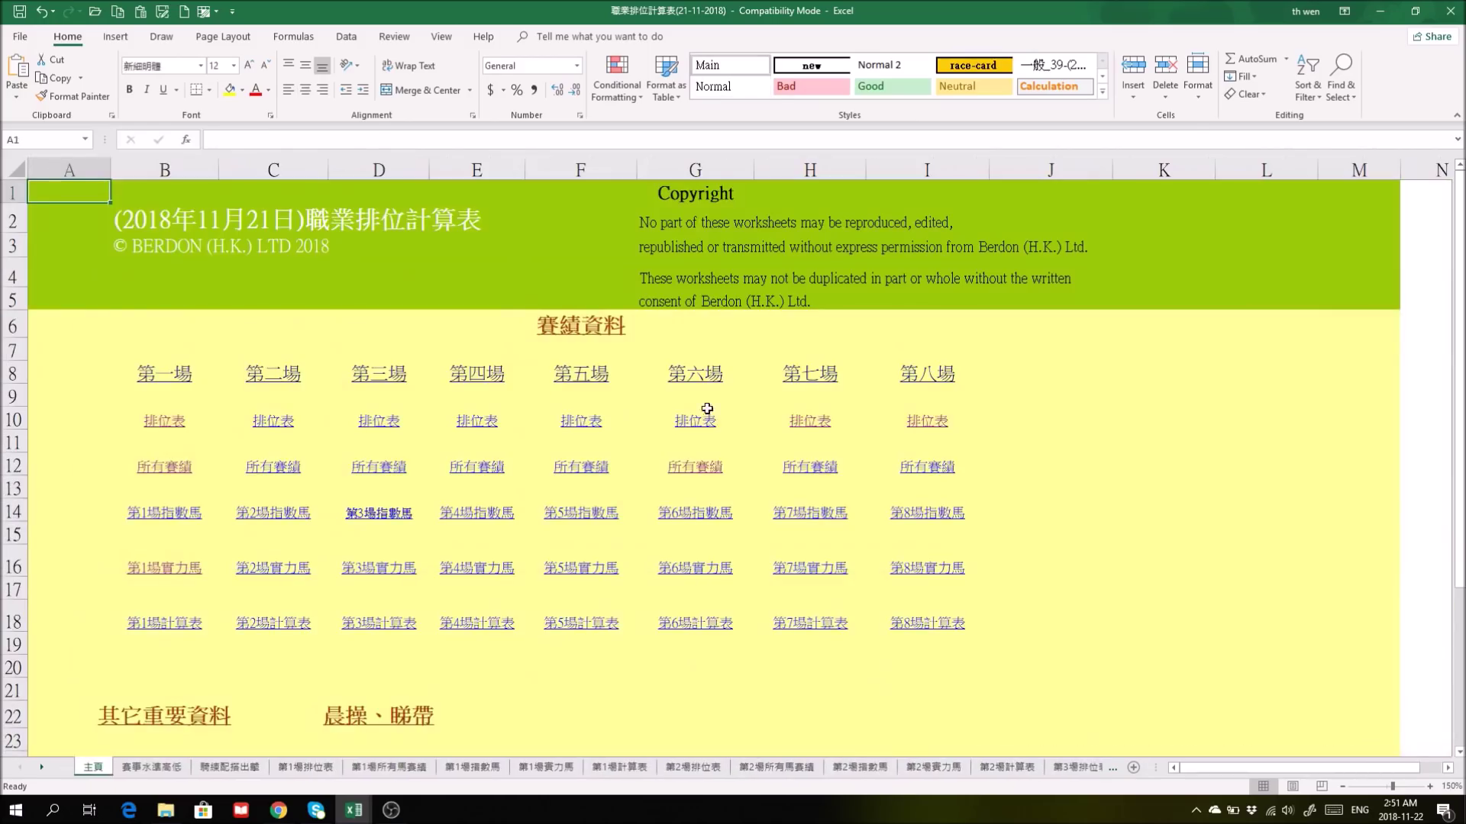
pyautogui.click(815, 421)
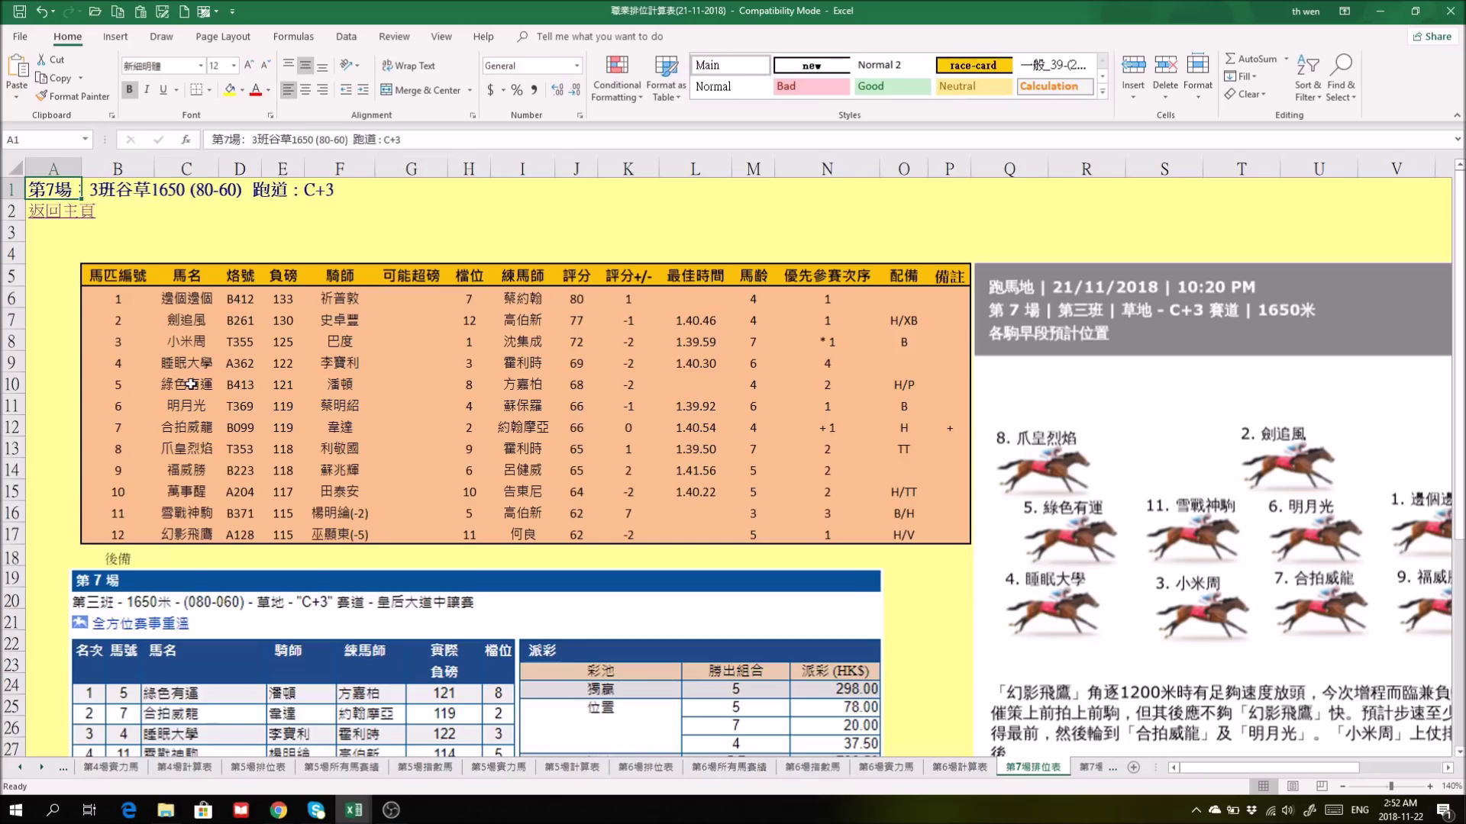
pyautogui.press('Down')
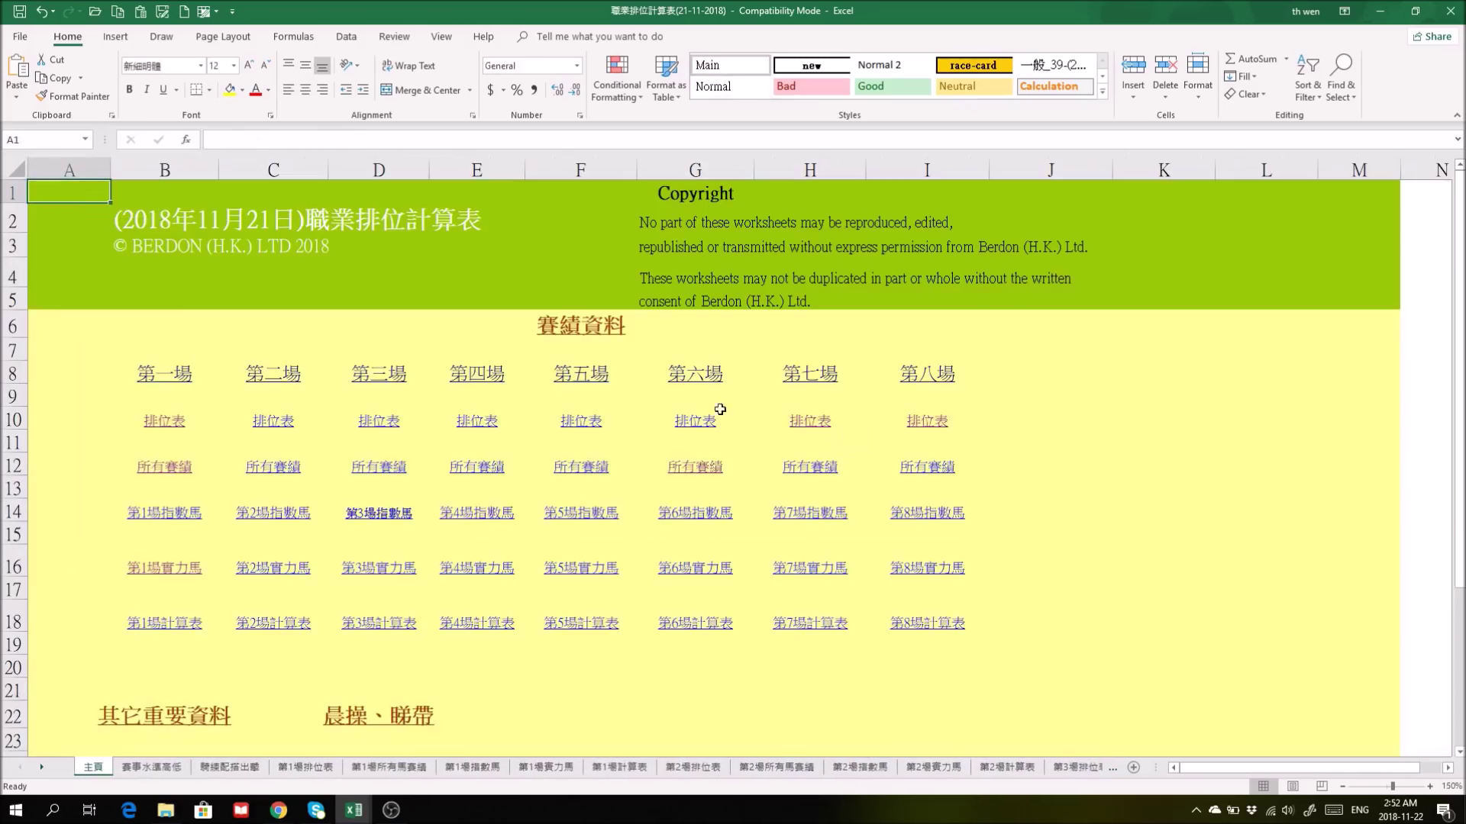
# Reopen race 6's 排位表 to recheck 大運起's entry, and return to the 主頁 sheet.
pyautogui.click(702, 416)
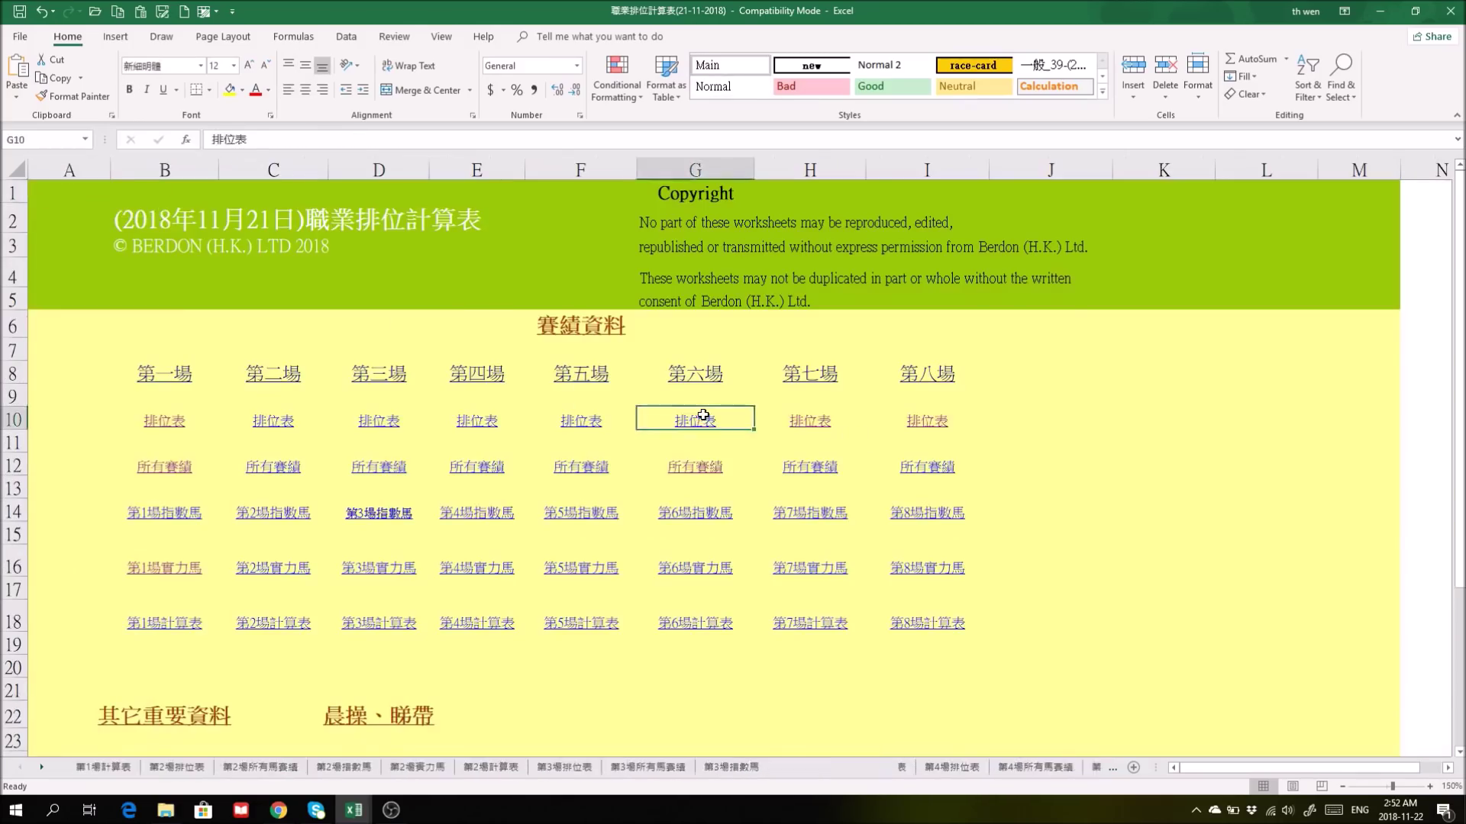
pyautogui.click(188, 320)
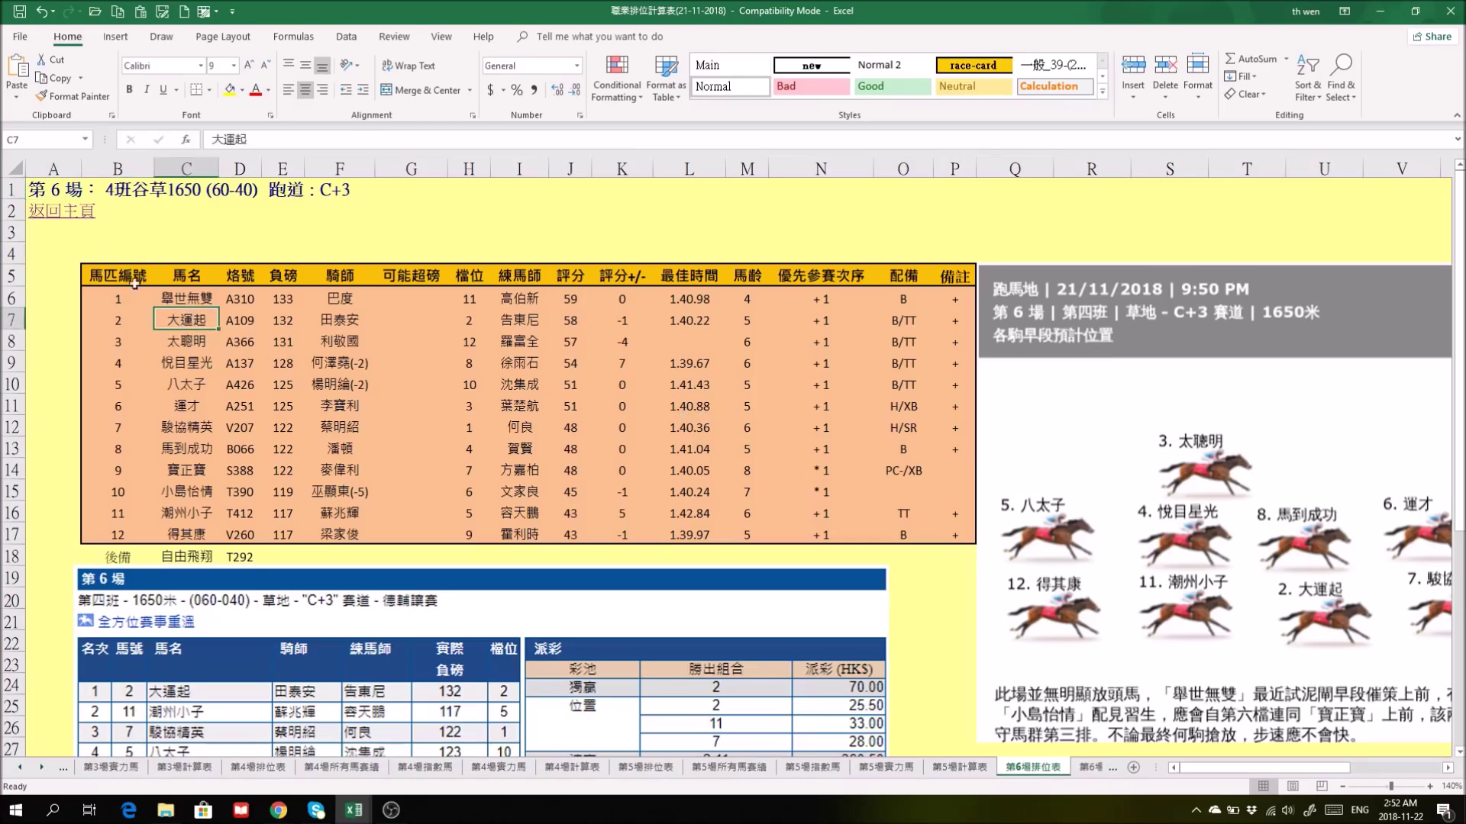
pyautogui.click(58, 213)
# Compare the race 7 and race 6 排位表 sheets, ending on the race 7 sheet.
pyautogui.click(811, 421)
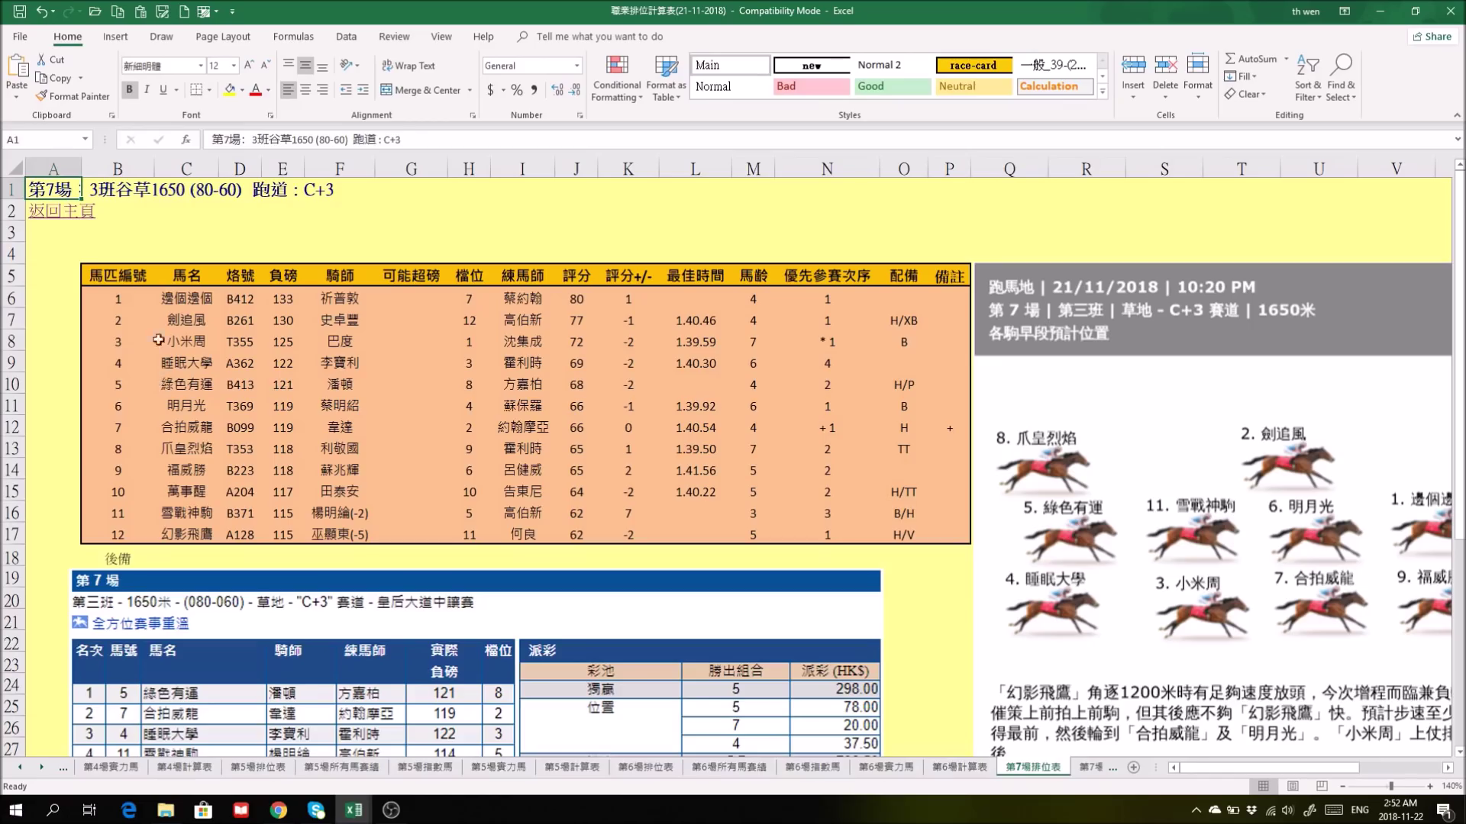
pyautogui.click(53, 214)
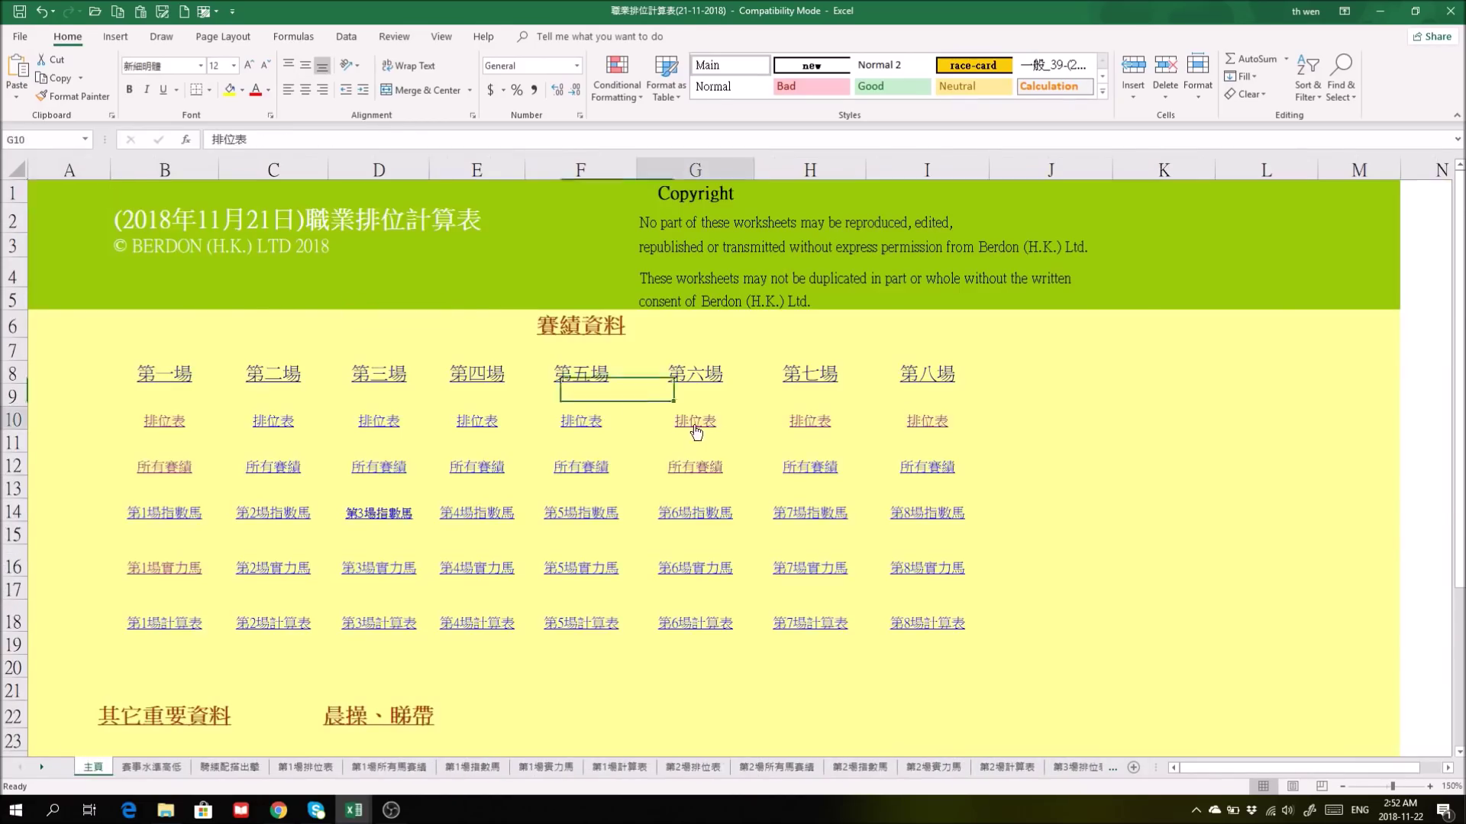
pyautogui.click(694, 422)
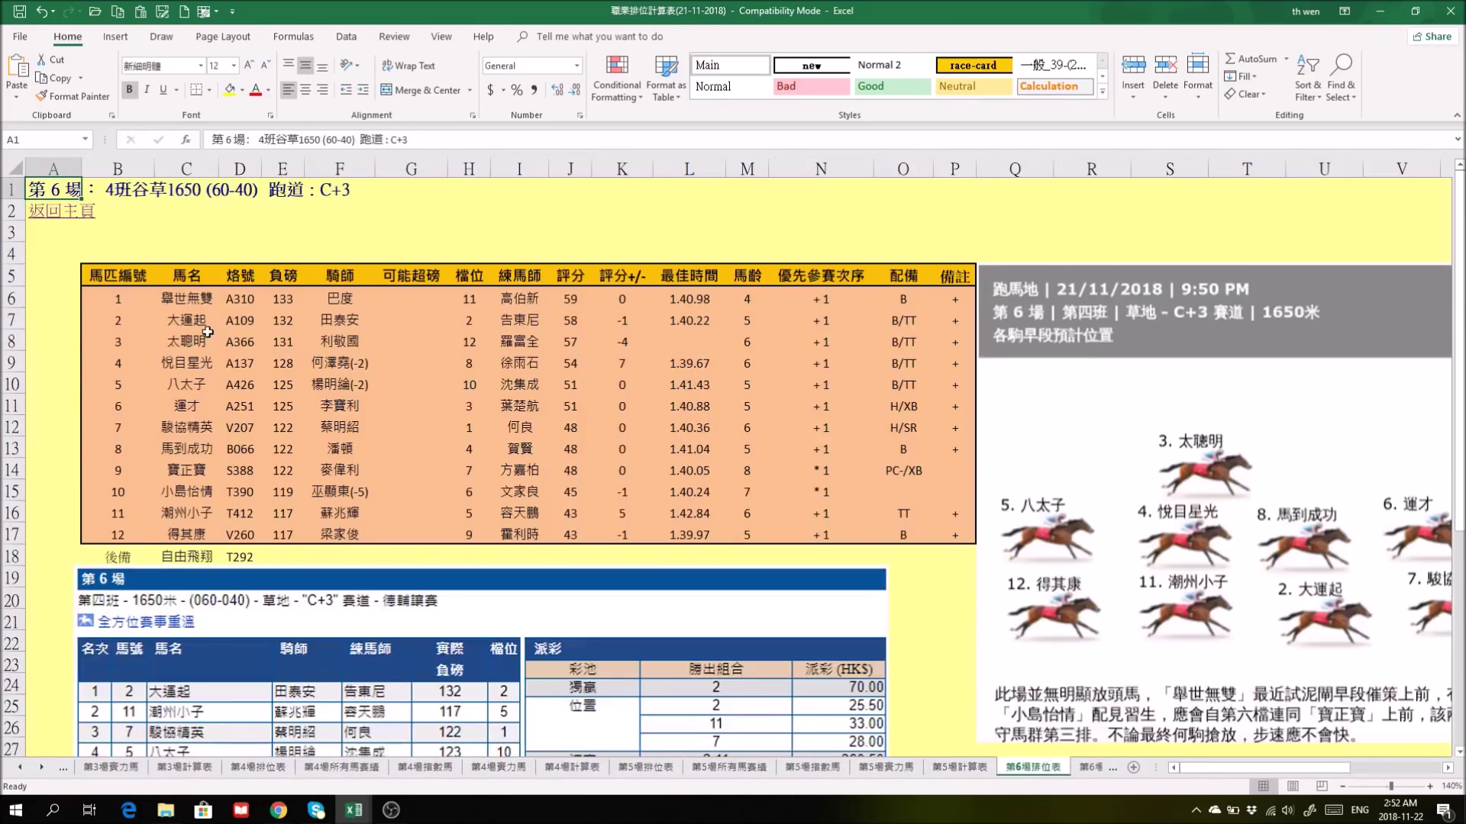
pyautogui.moveTo(76, 229); pyautogui.dragTo(67, 252)
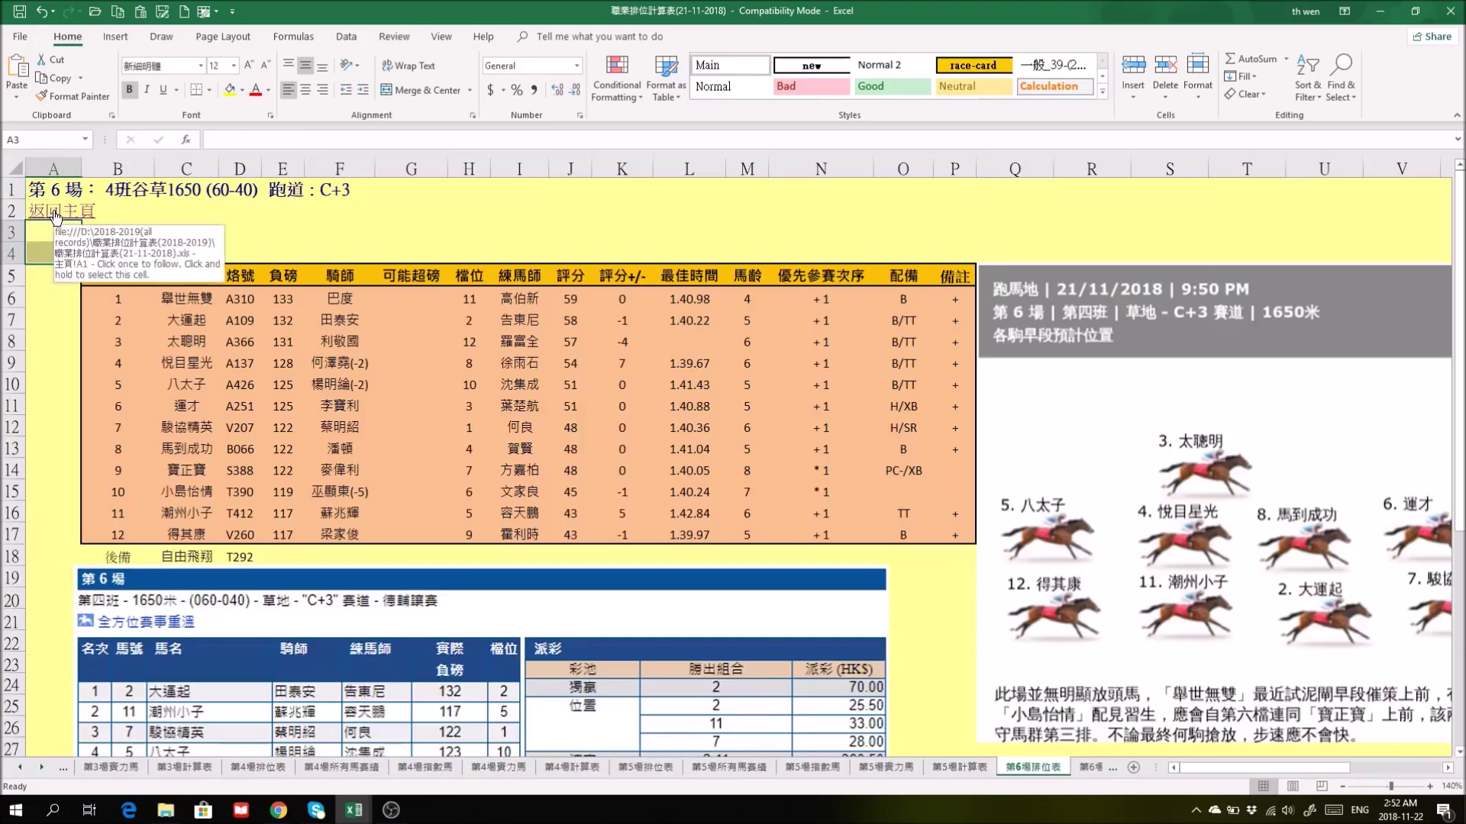
pyautogui.click(55, 216)
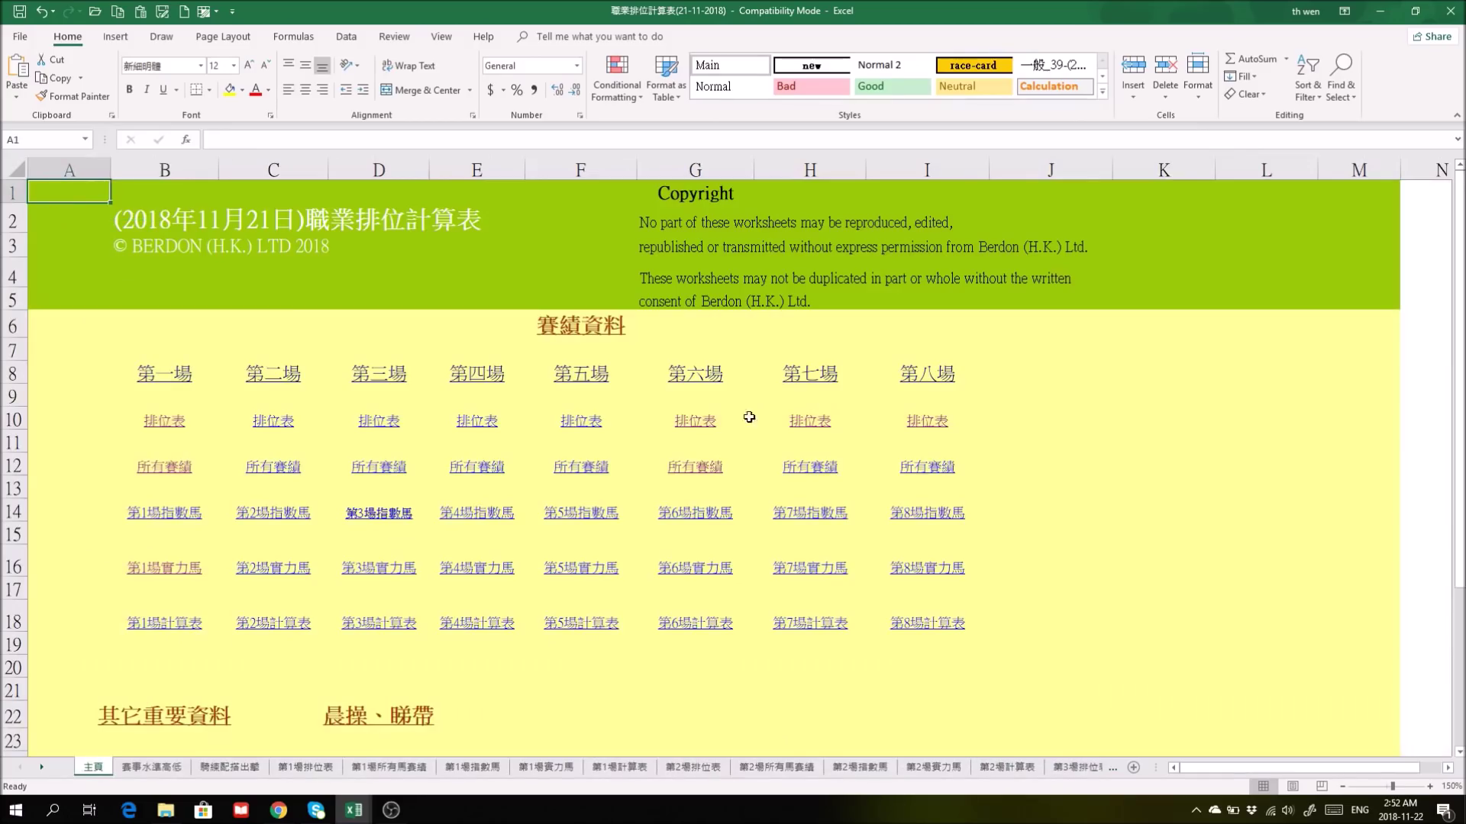
pyautogui.click(807, 421)
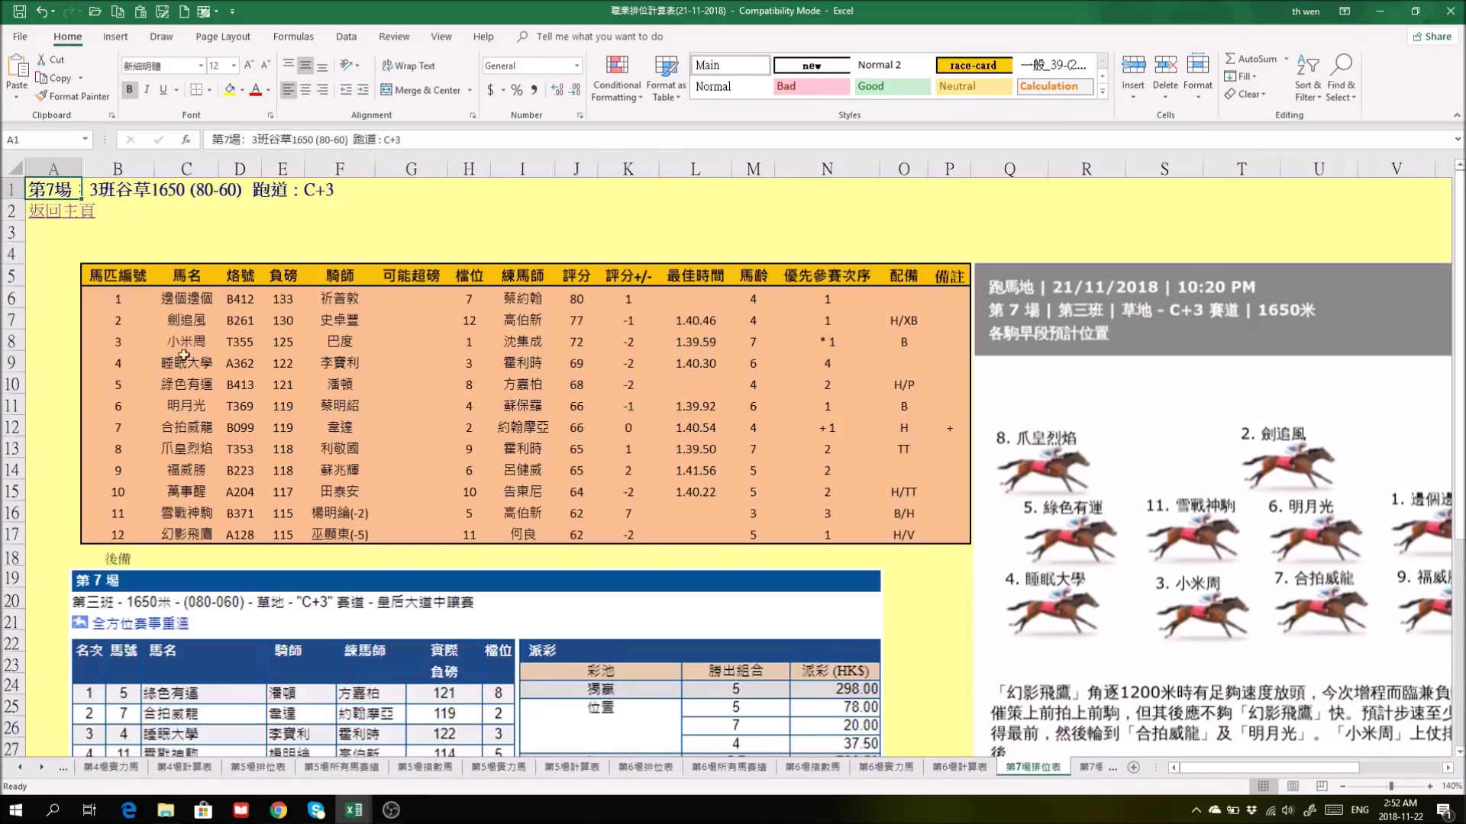
# Return to the 主頁 sheet and open race 8's 所有賽績 at a readable size.
pyautogui.click(45, 218)
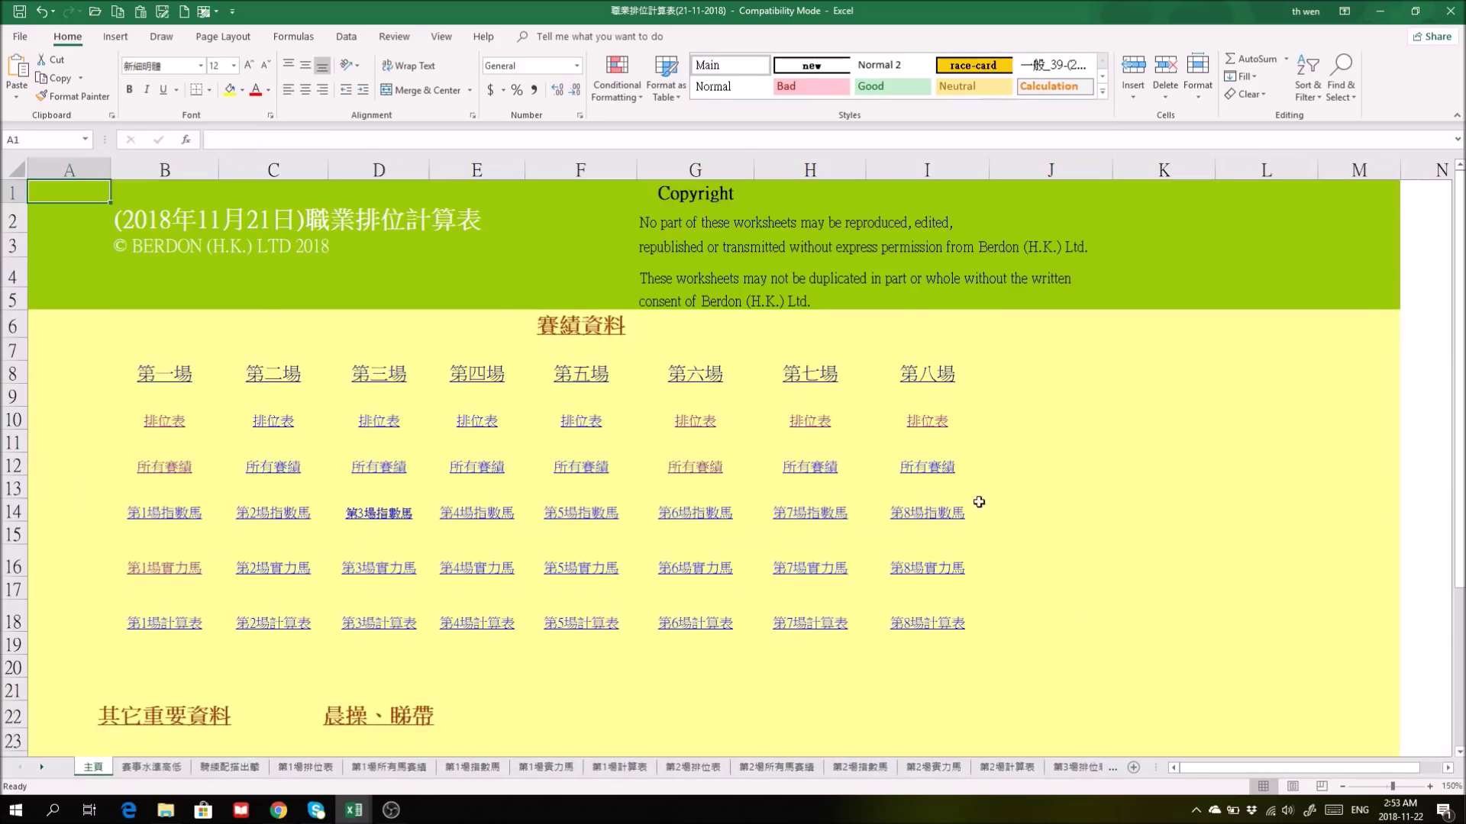
pyautogui.click(925, 467)
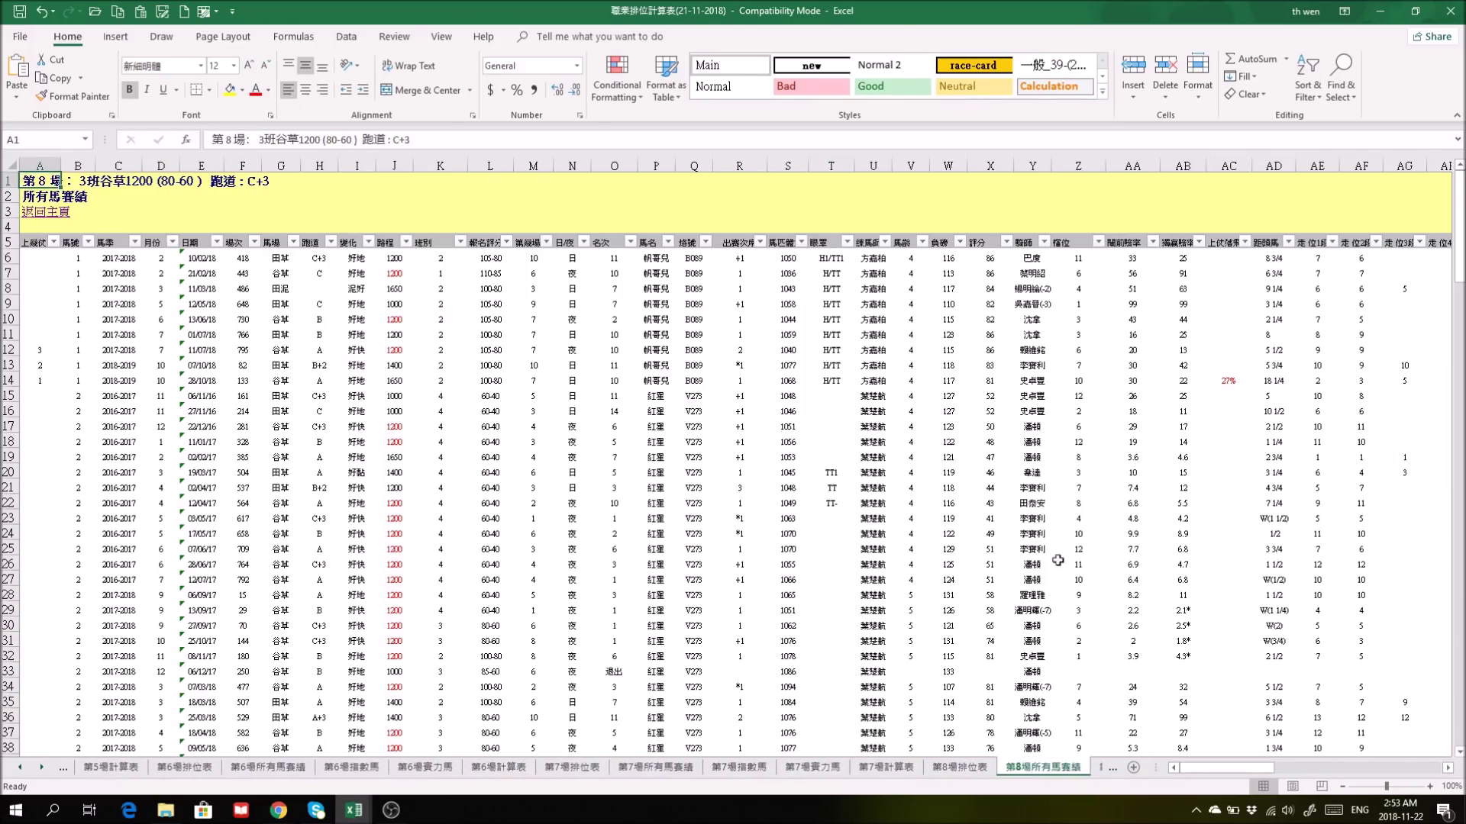
pyautogui.click(1430, 787)
pyautogui.click(1430, 787)
pyautogui.click(1430, 787)
pyautogui.click(1430, 787)
pyautogui.click(1430, 786)
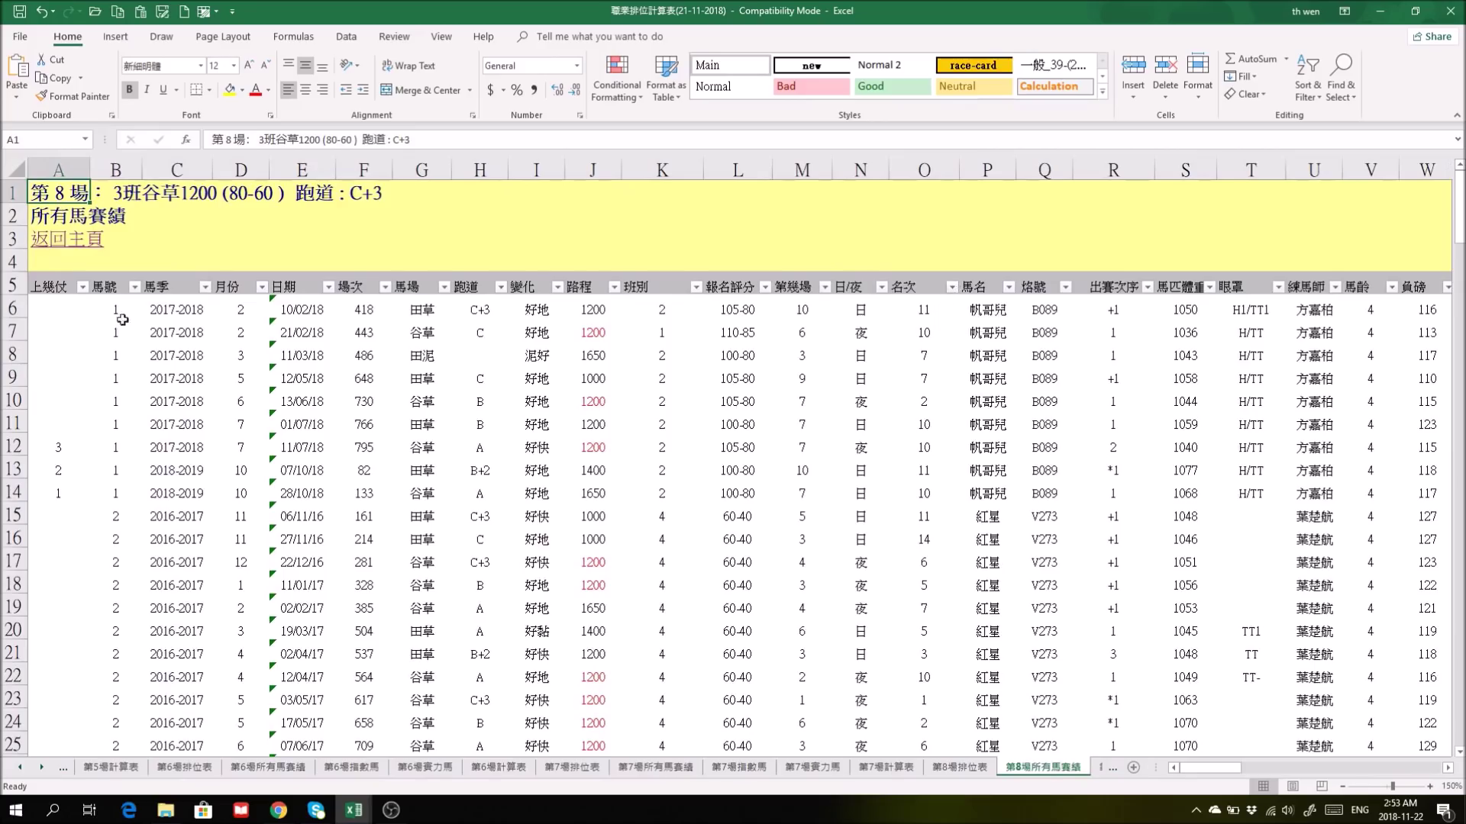
# Filter race 8's past results to seasons 2017-2018 and 2018-2019, and filter 路程 to the red-font distances.
pyautogui.click(205, 287)
pyautogui.click(52, 451)
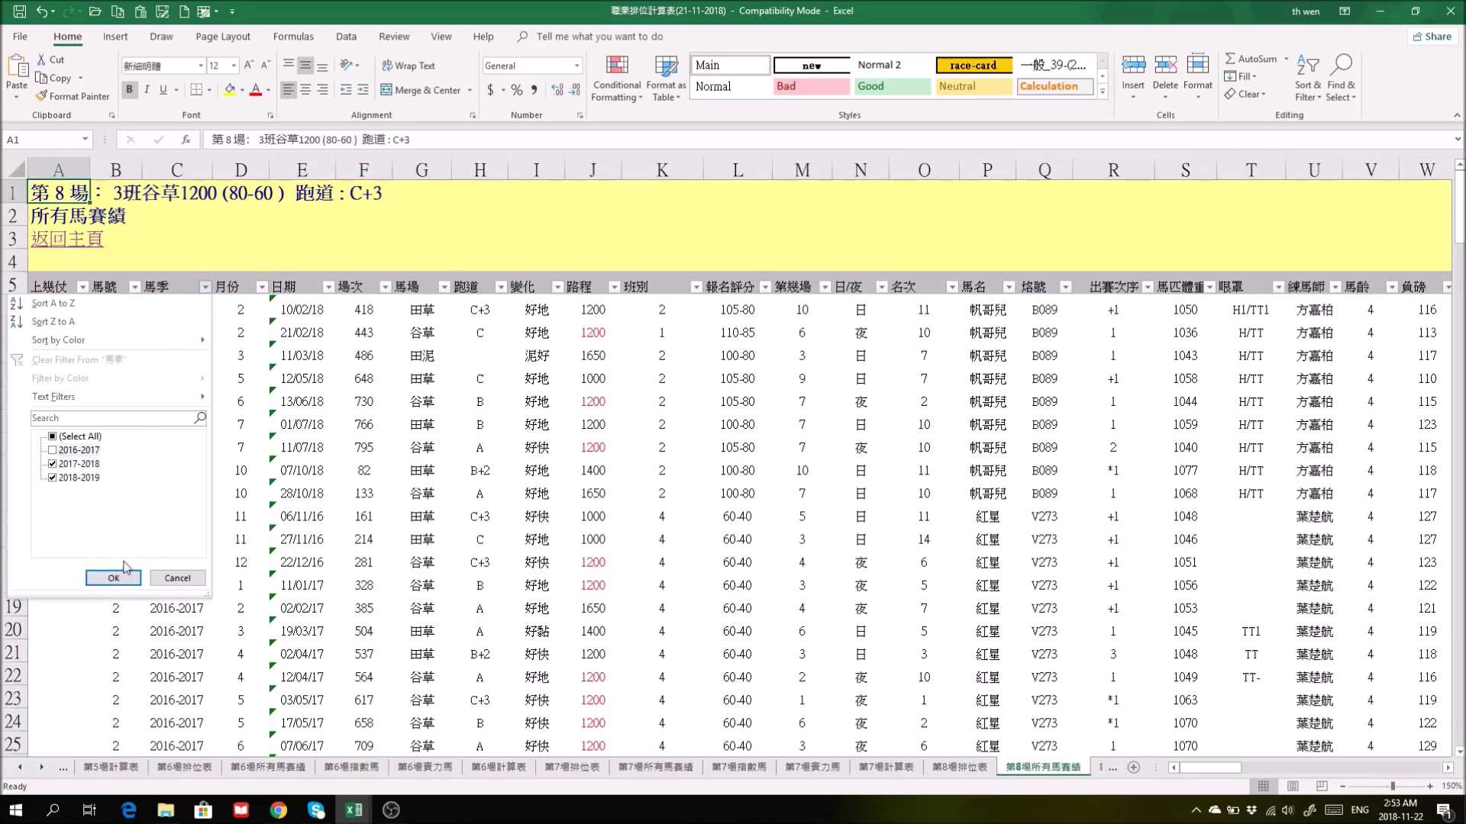
pyautogui.click(112, 578)
pyautogui.click(614, 287)
pyautogui.moveTo(603, 378)
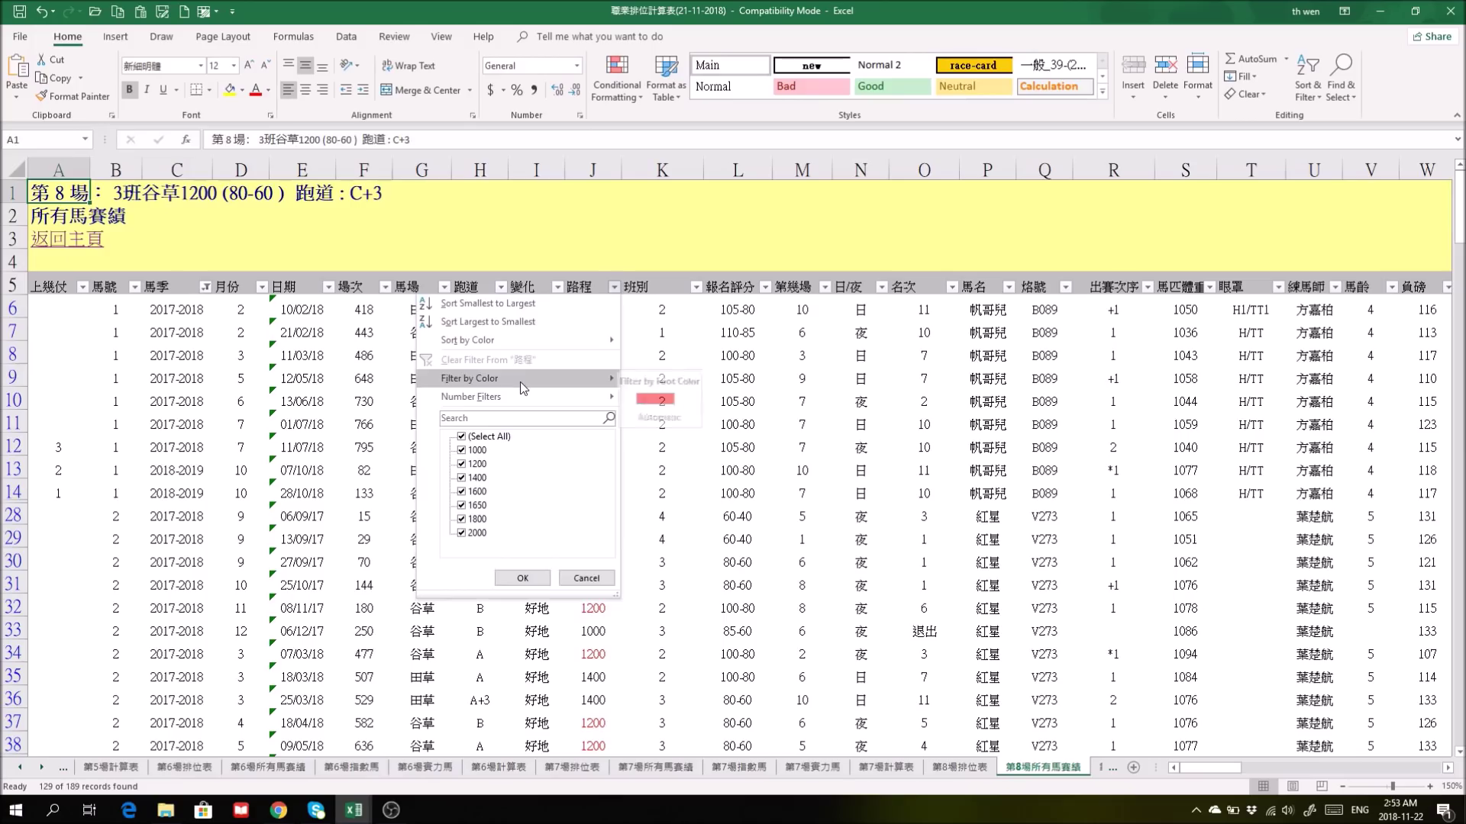
pyautogui.click(646, 401)
# Filter 名次 to 1 and review the 班別 values of the winning runs.
pyautogui.click(951, 287)
pyautogui.click(799, 437)
pyautogui.click(799, 450)
pyautogui.click(860, 578)
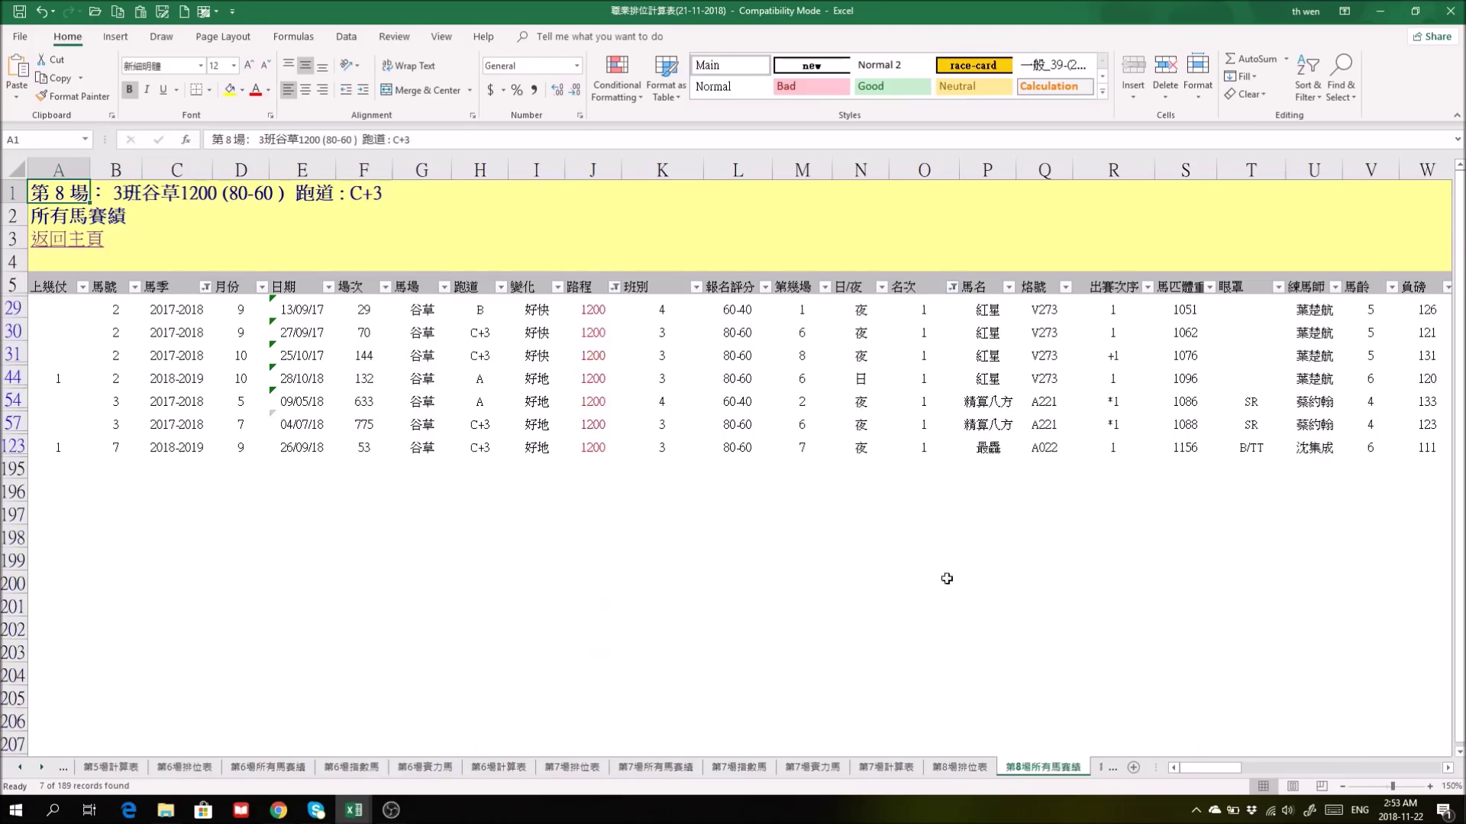
pyautogui.moveTo(664, 310); pyautogui.dragTo(678, 449)
# Change the 名次 filter from first place to 2.
pyautogui.click(953, 288)
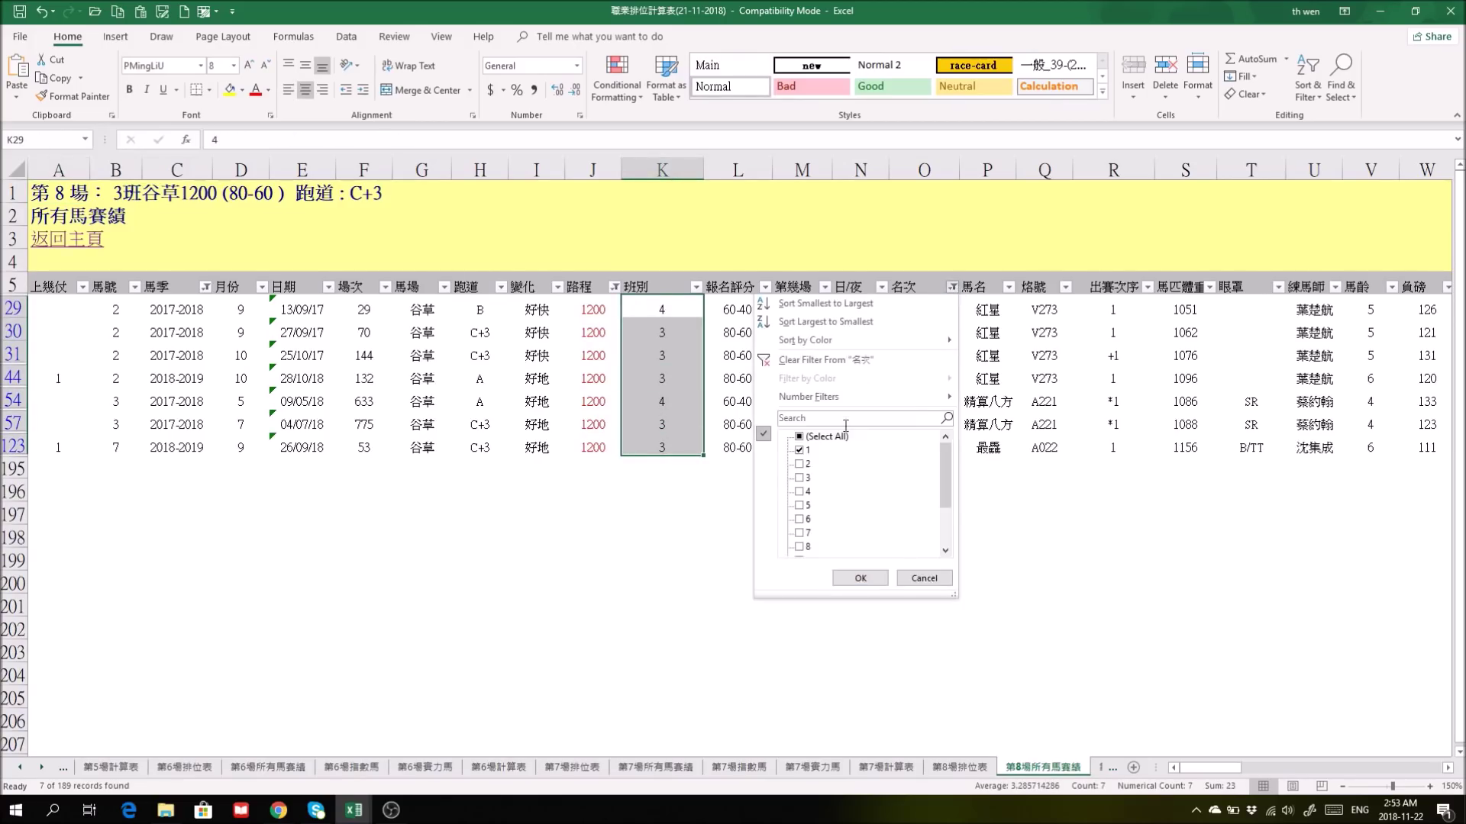
pyautogui.click(799, 450)
pyautogui.click(860, 578)
# Examine the 班別 and 馬齡 of 帆哥兒's second-place run.
pyautogui.click(660, 307)
pyautogui.moveTo(659, 307); pyautogui.dragTo(992, 309)
pyautogui.moveTo(1230, 771); pyautogui.dragTo(1190, 774)
pyautogui.click(660, 310)
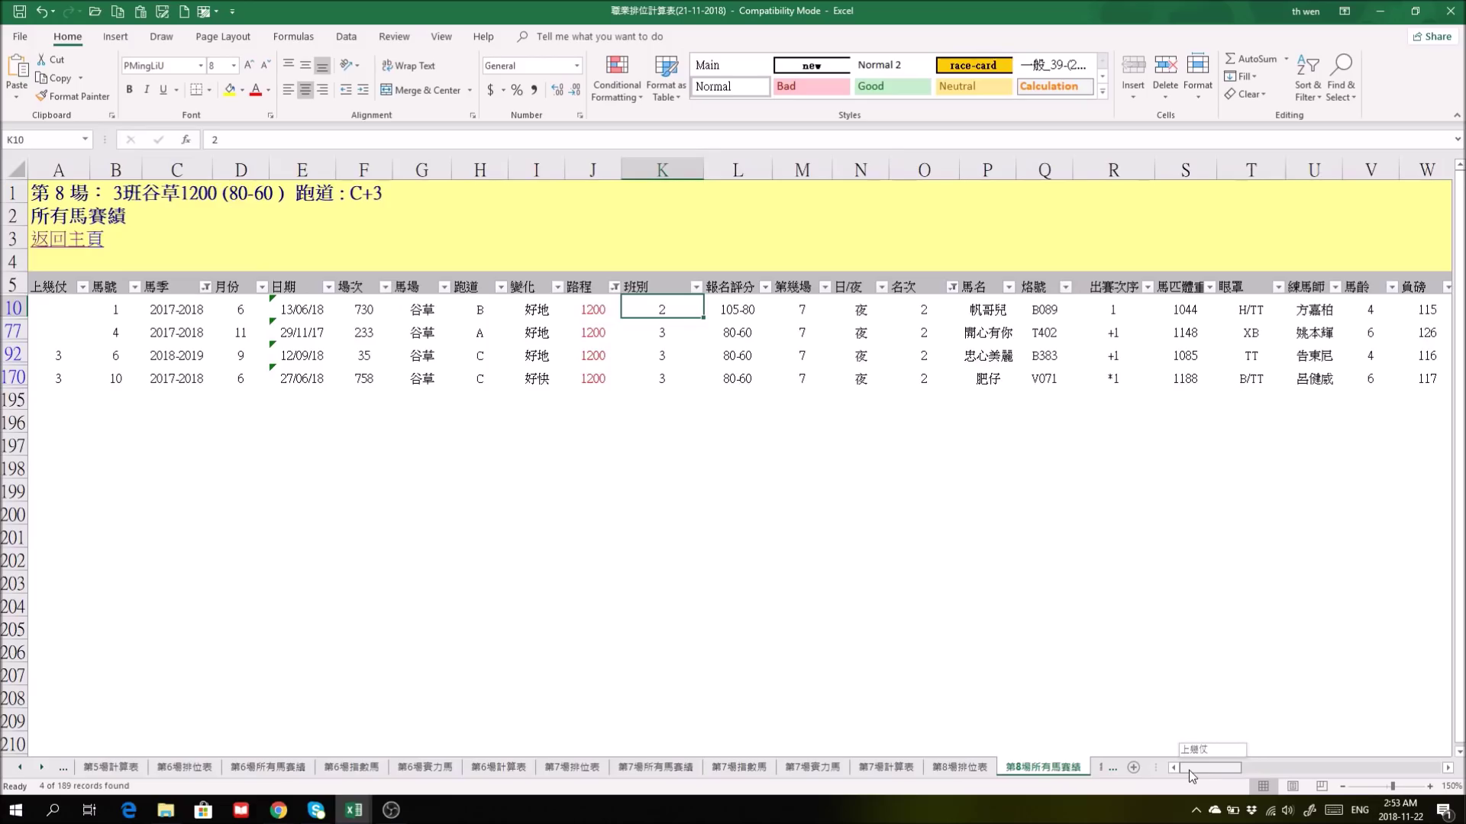
pyautogui.moveTo(1188, 771); pyautogui.dragTo(1192, 772)
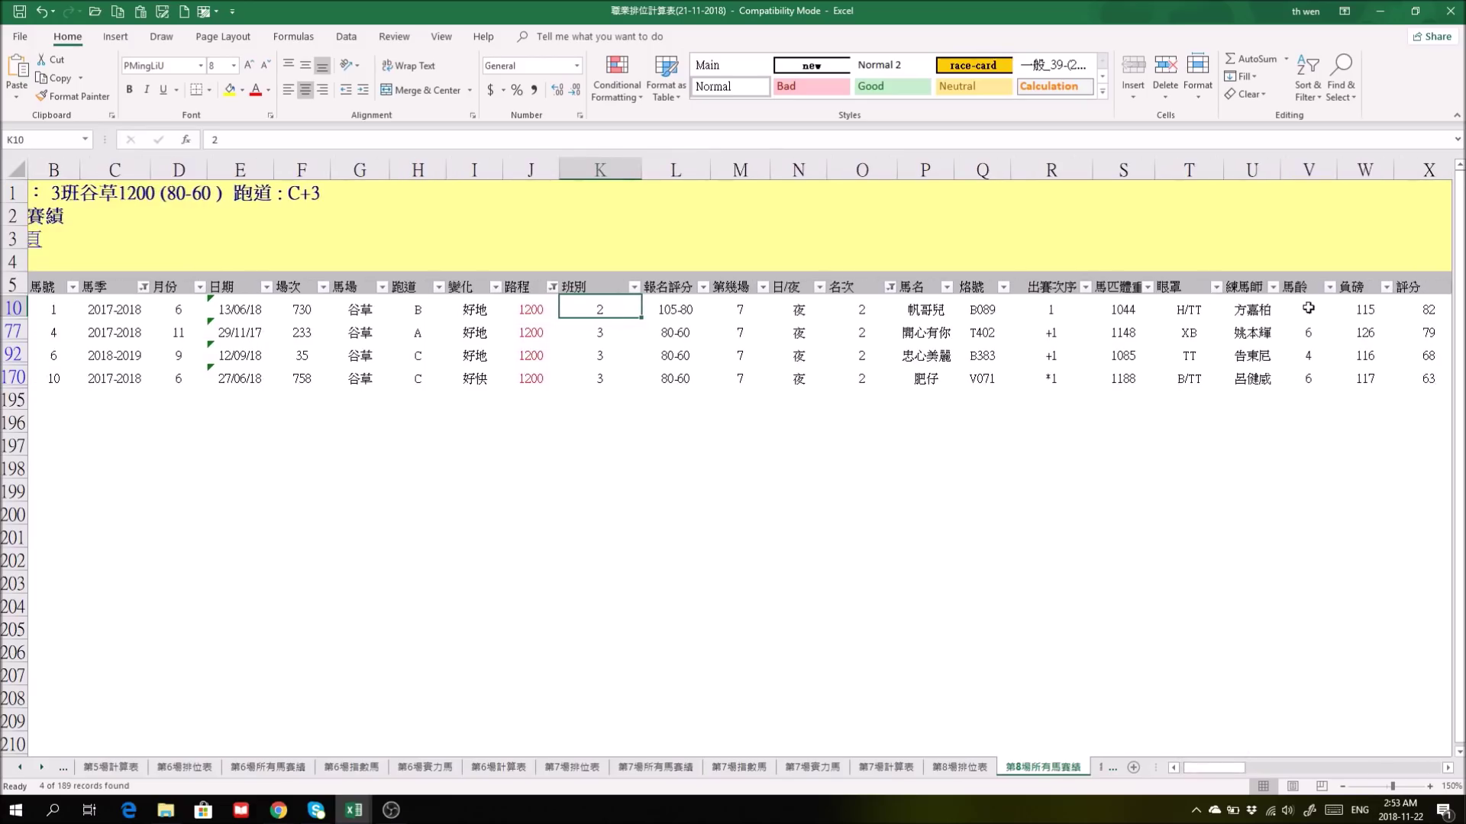
pyautogui.click(1307, 307)
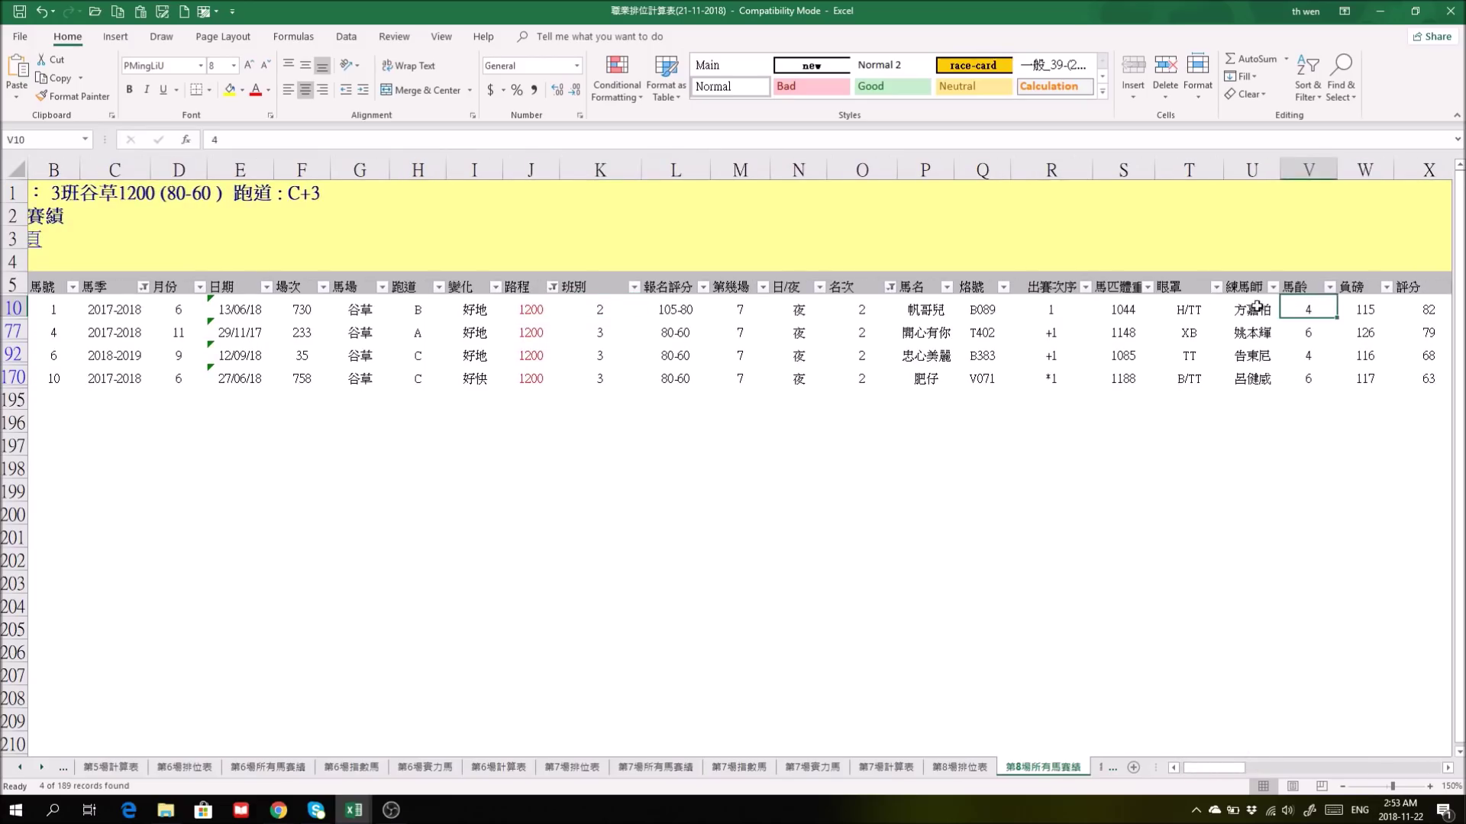
pyautogui.moveTo(1214, 772)
pyautogui.mouseDown()
pyautogui.moveTo(1252, 772)
pyautogui.moveTo(1206, 772)
pyautogui.mouseUp()
# Restore all values in the 名次 and 路程 filters.
pyautogui.click(944, 285)
pyautogui.click(820, 443)
pyautogui.click(847, 577)
pyautogui.click(611, 286)
pyautogui.click(491, 443)
pyautogui.click(527, 577)
# Filter 馬名 to 帆哥兒 only.
pyautogui.click(1008, 286)
pyautogui.click(885, 437)
pyautogui.click(876, 478)
pyautogui.click(917, 578)
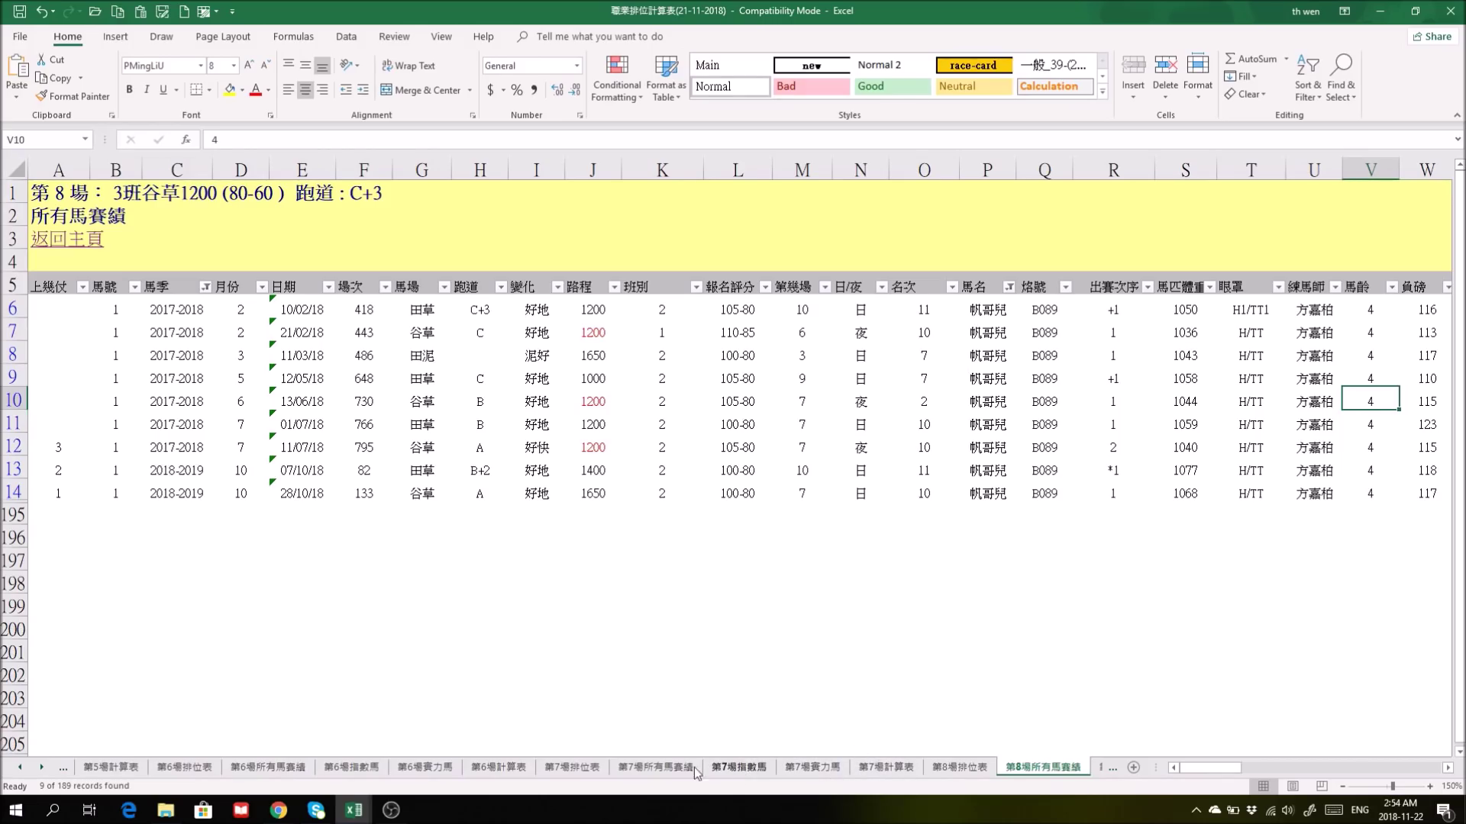
# Open race 8's 排位表 and enlarge it to 160%.
pyautogui.click(572, 767)
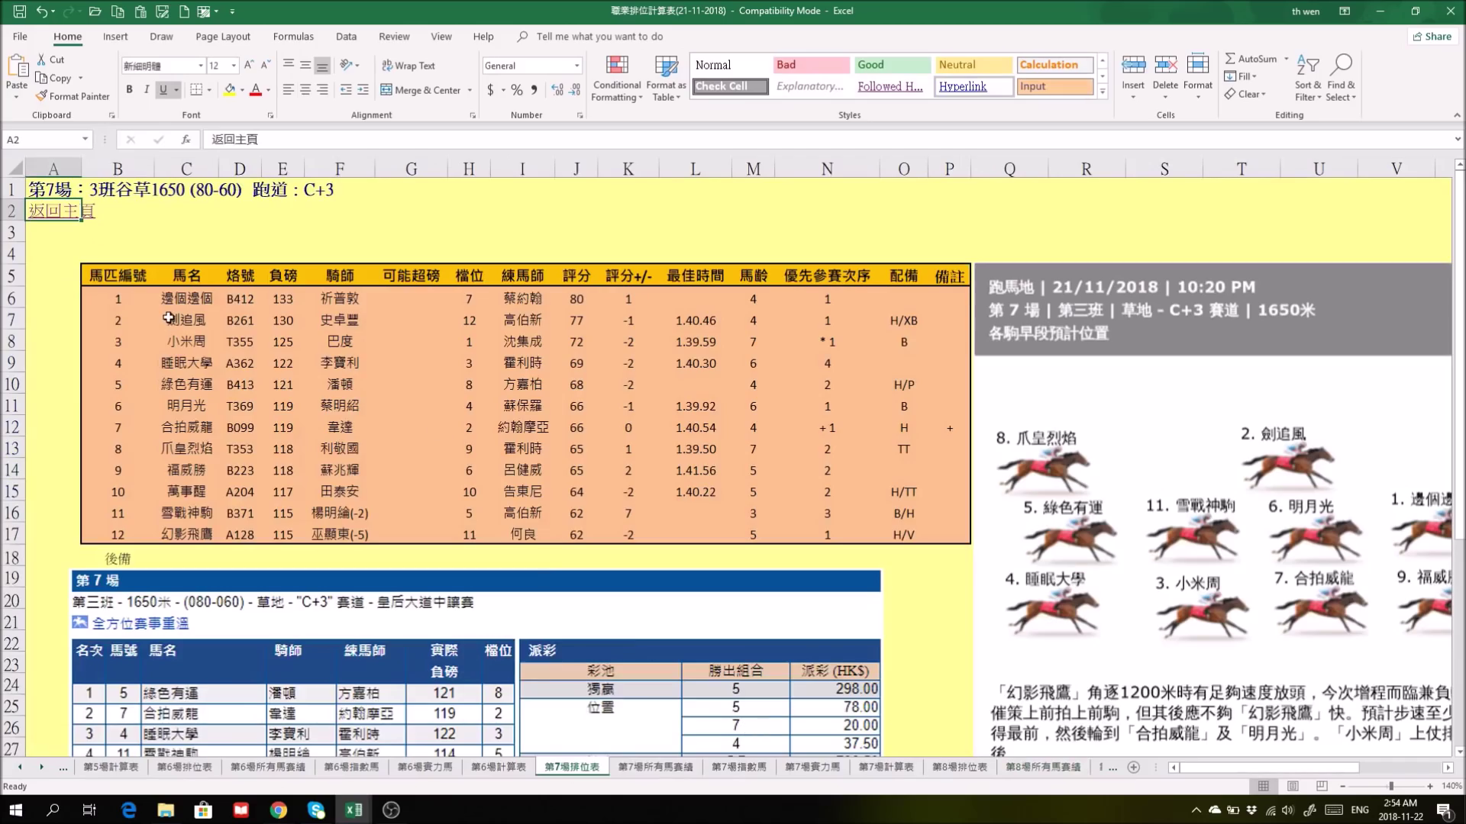
pyautogui.click(960, 766)
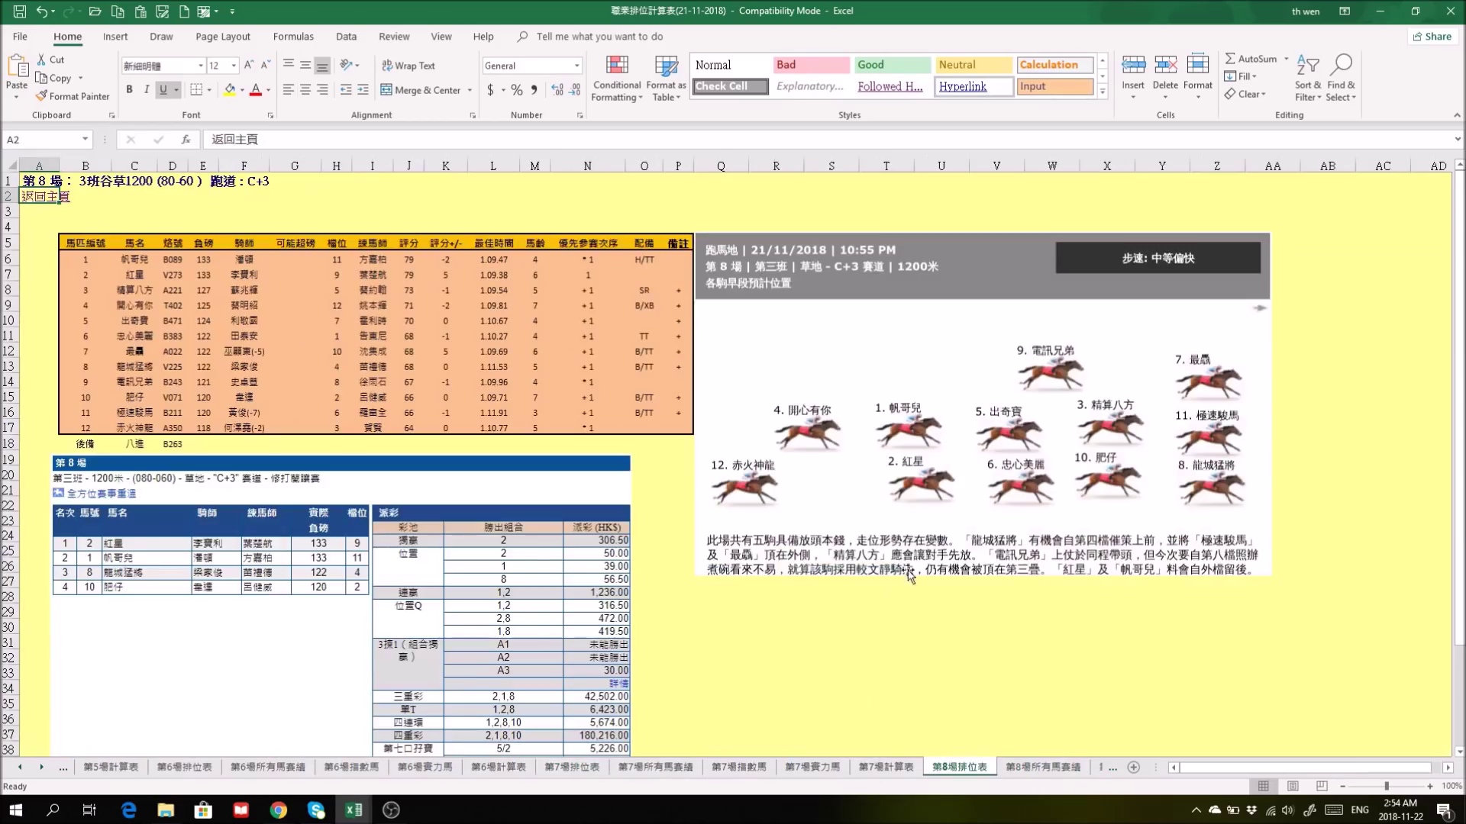
pyautogui.click(1429, 787)
pyautogui.click(1429, 787)
pyautogui.click(1429, 787)
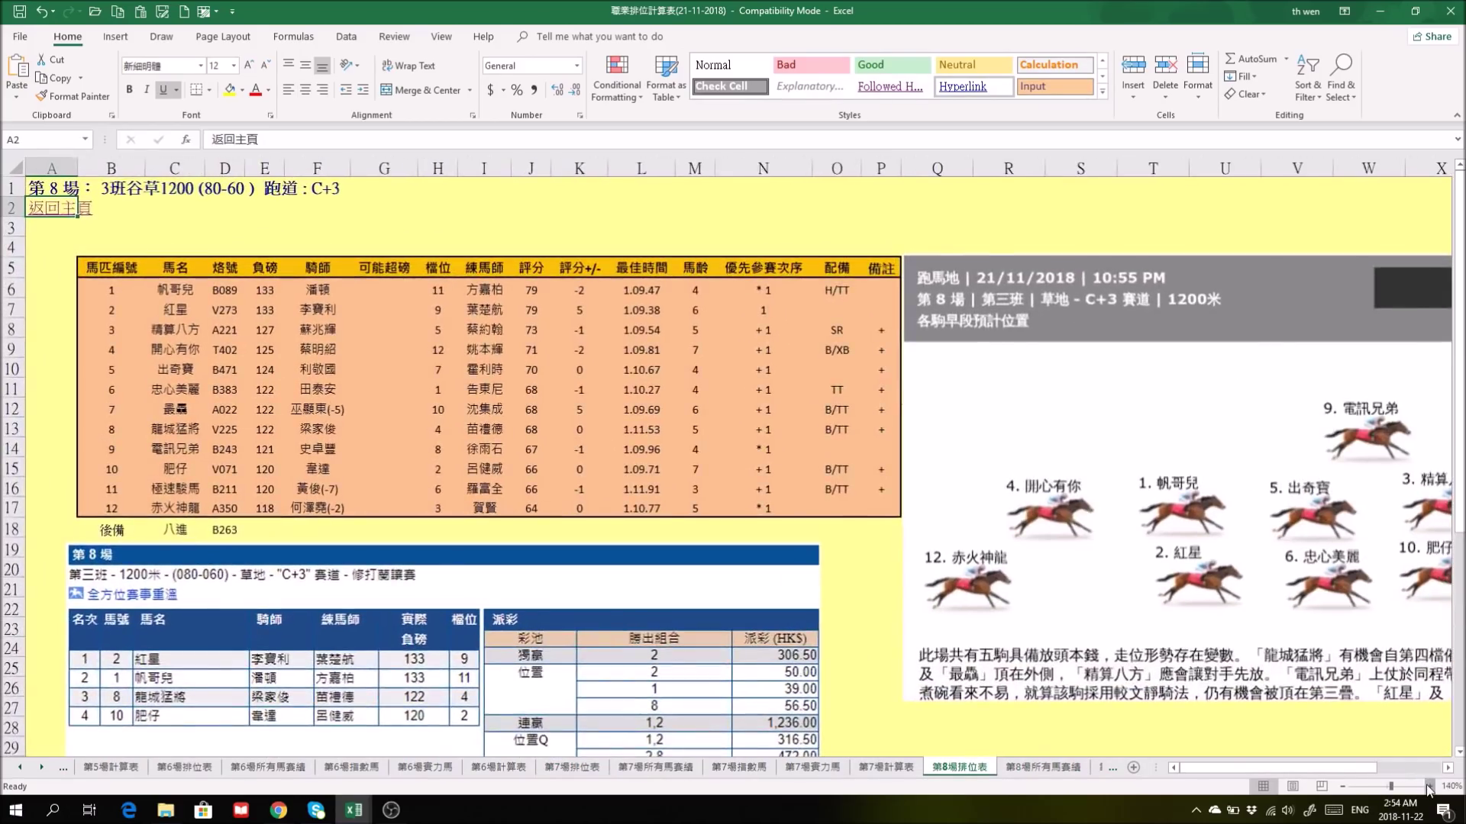
pyautogui.click(1429, 787)
pyautogui.click(1429, 787)
pyautogui.click(1428, 787)
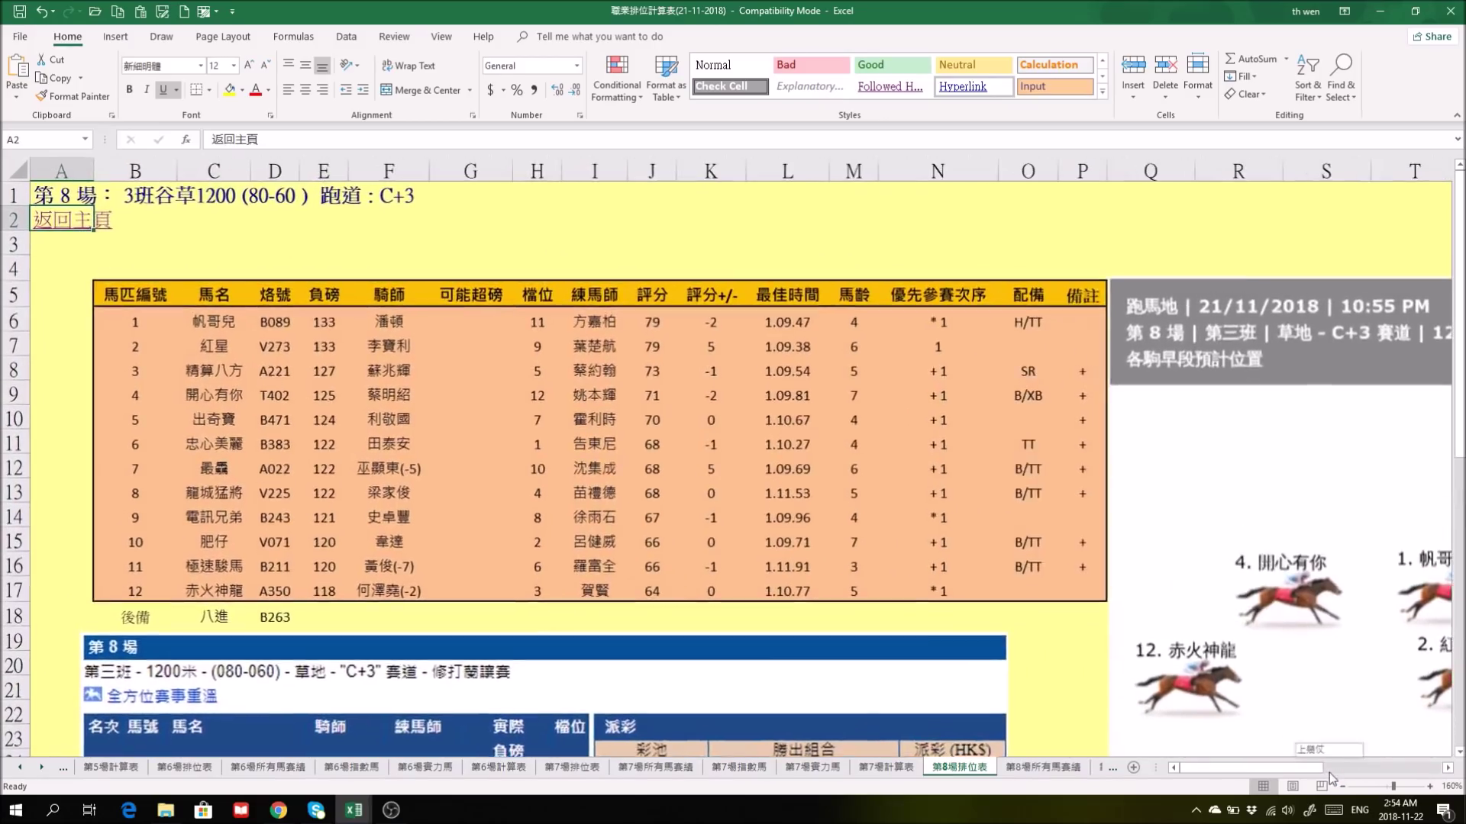
# Review the predicted early running positions for race 8, and check 帆哥兒's 檔位 in the lineup at 150% zoom.
pyautogui.hscroll(5, 848, 543)
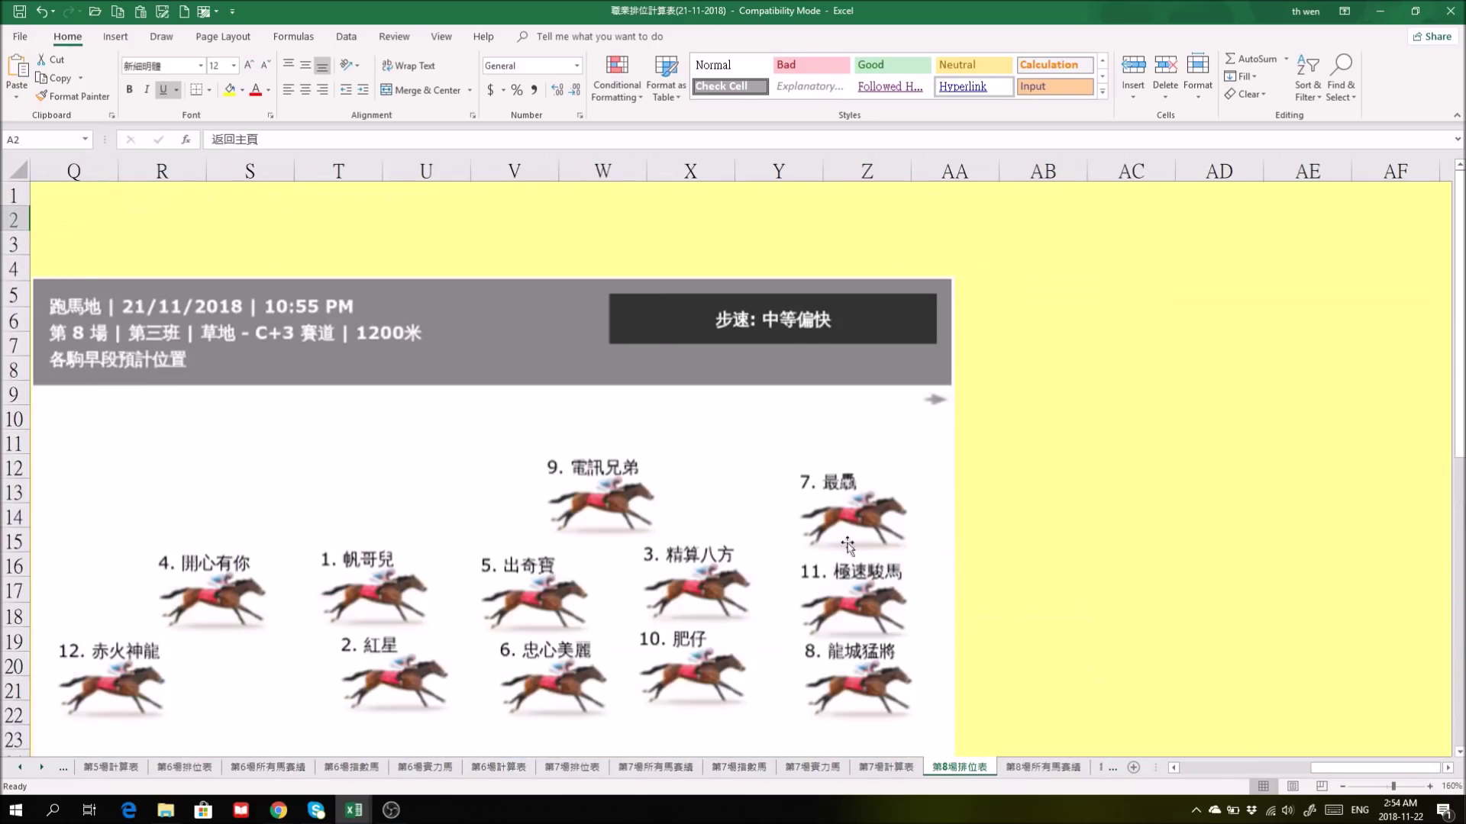
pyautogui.click(1348, 792)
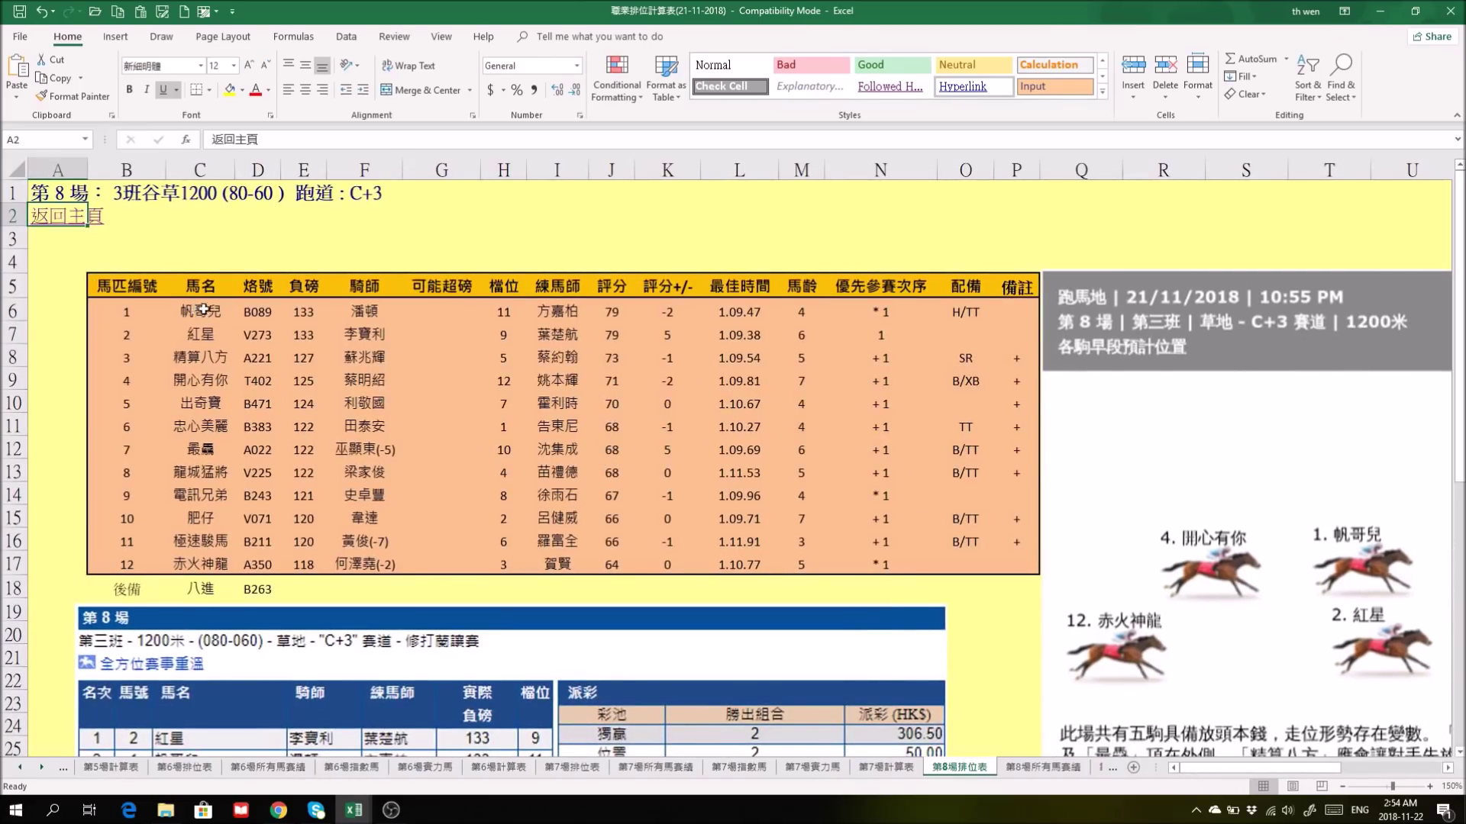
pyautogui.click(500, 316)
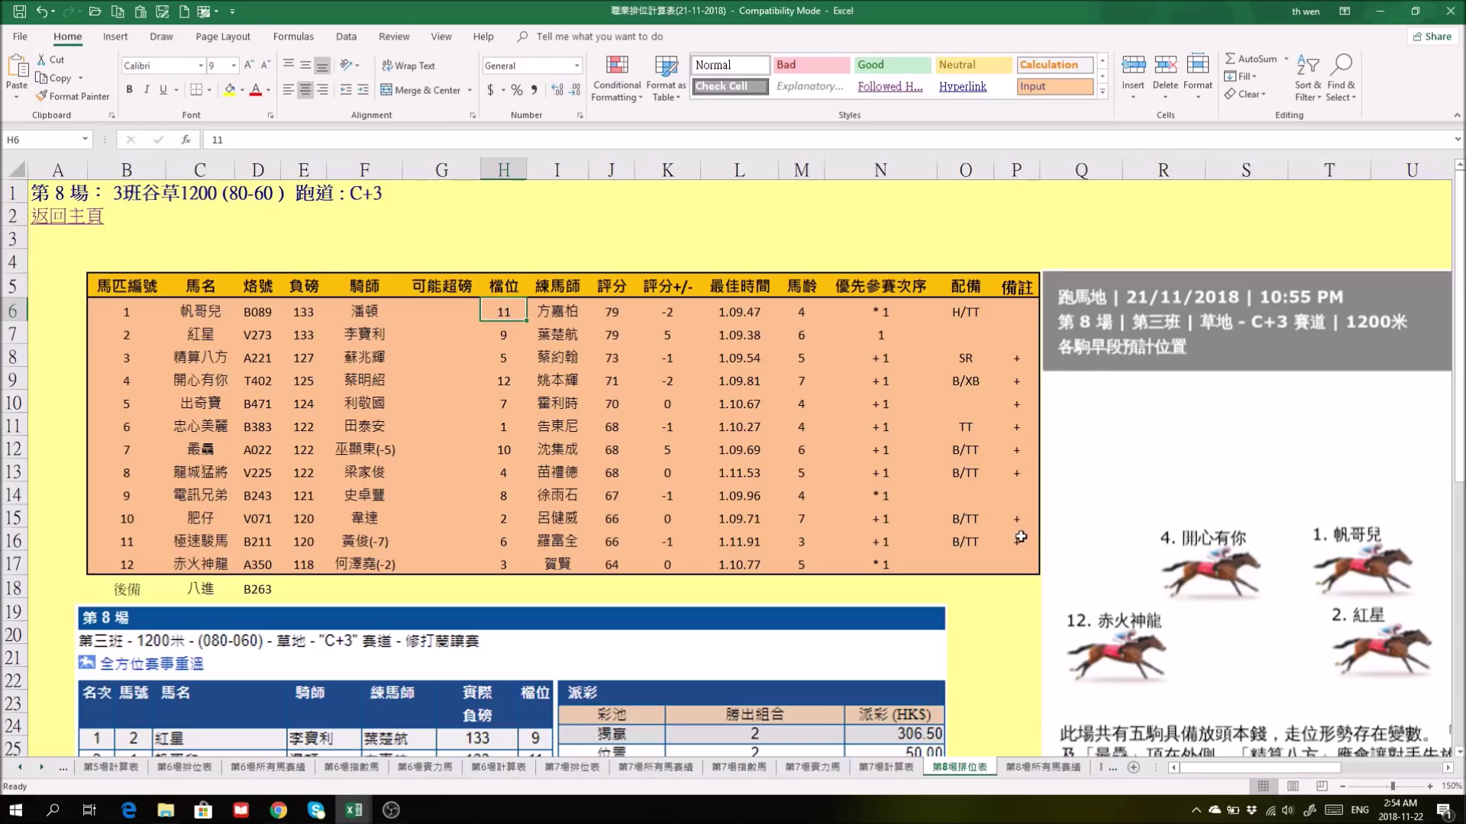
# Return to the 主頁 sheet and reopen race 8's 所有賽績.
pyautogui.click(54, 218)
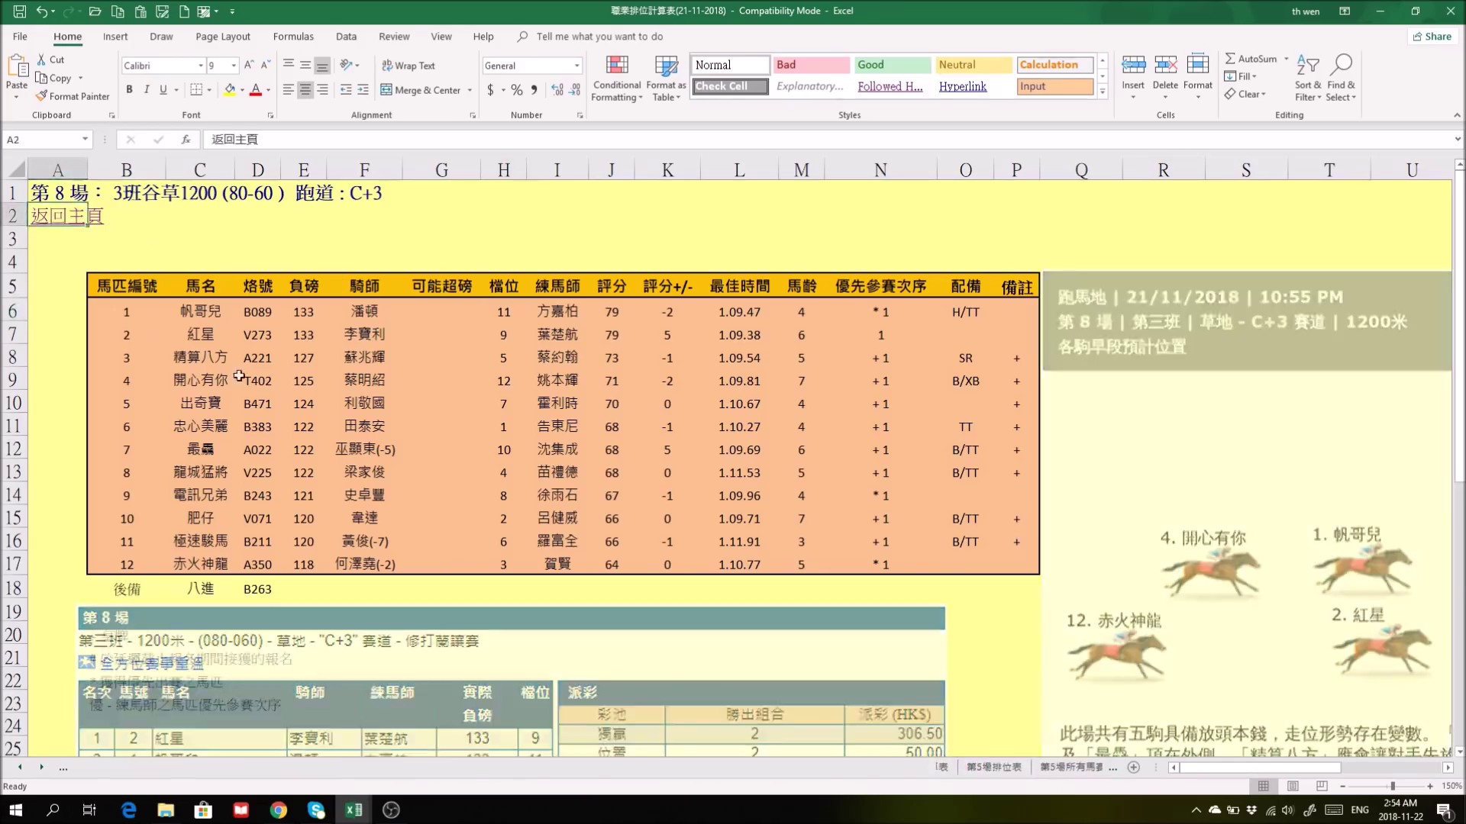
pyautogui.click(160, 424)
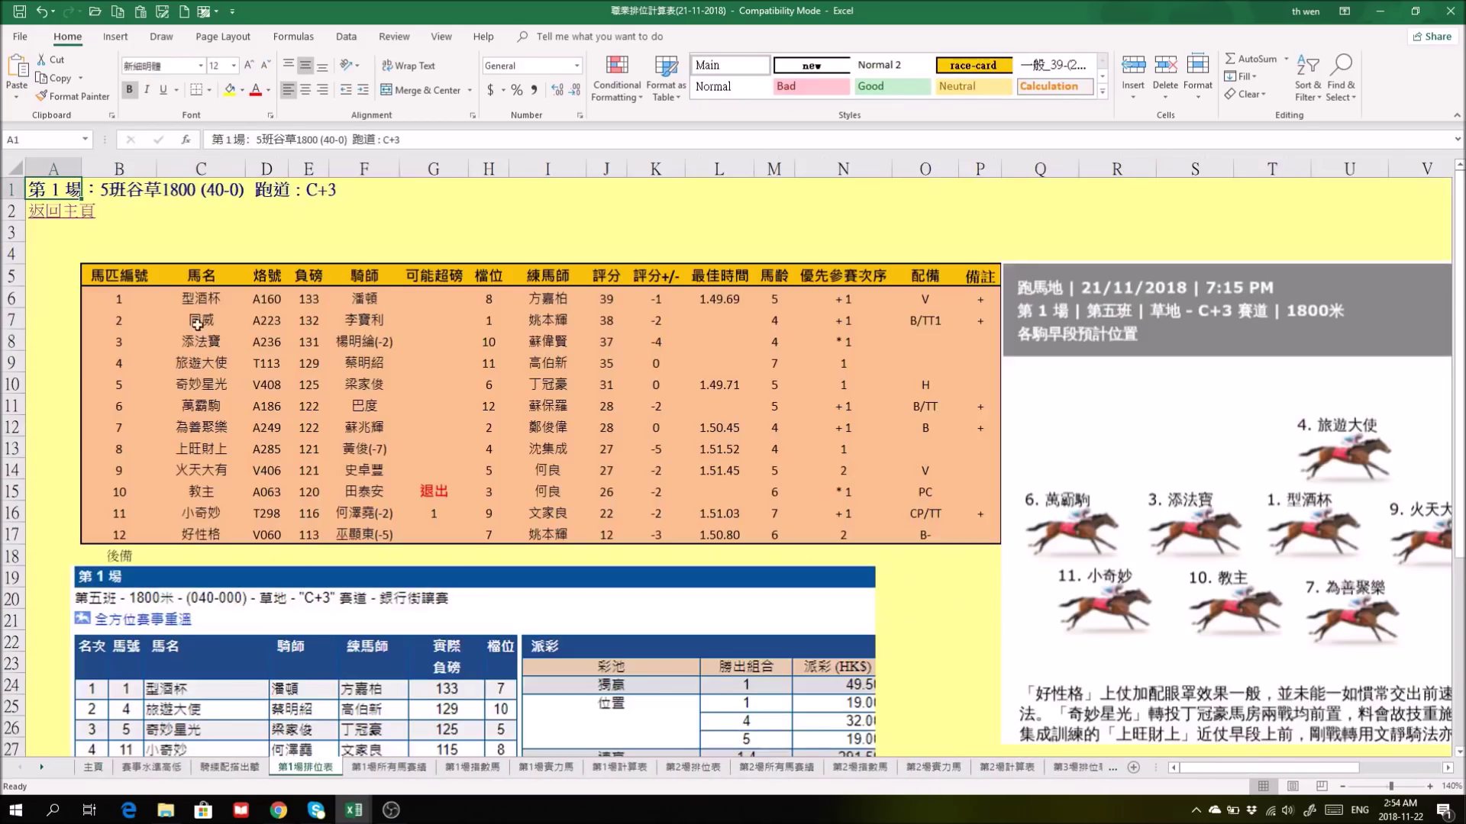
pyautogui.click(59, 220)
pyautogui.click(936, 465)
pyautogui.click(937, 464)
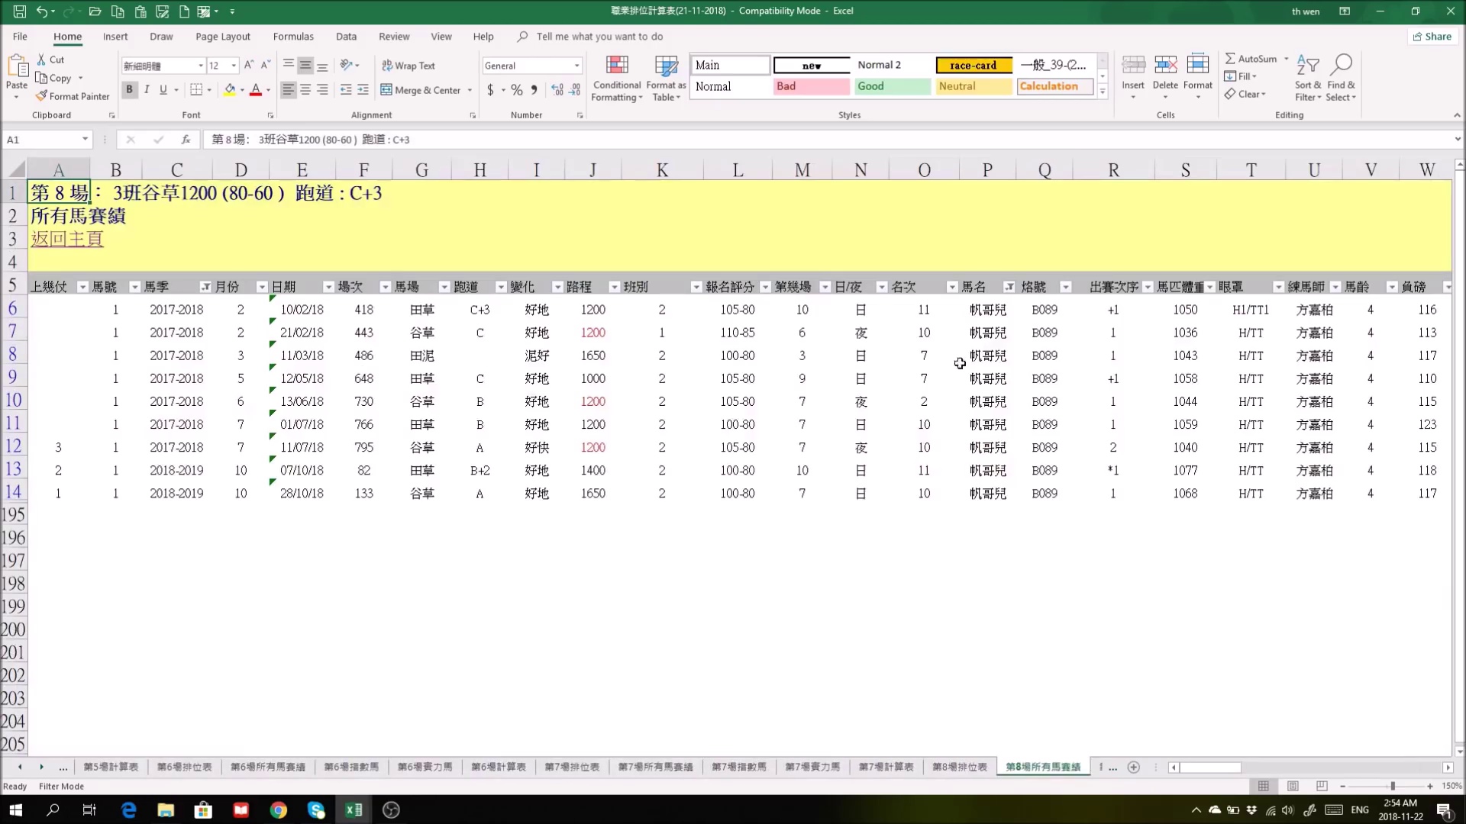
# Examine 帆哥兒's second-place run of 13/06/18 and identify the horse that won it.
pyautogui.click(933, 398)
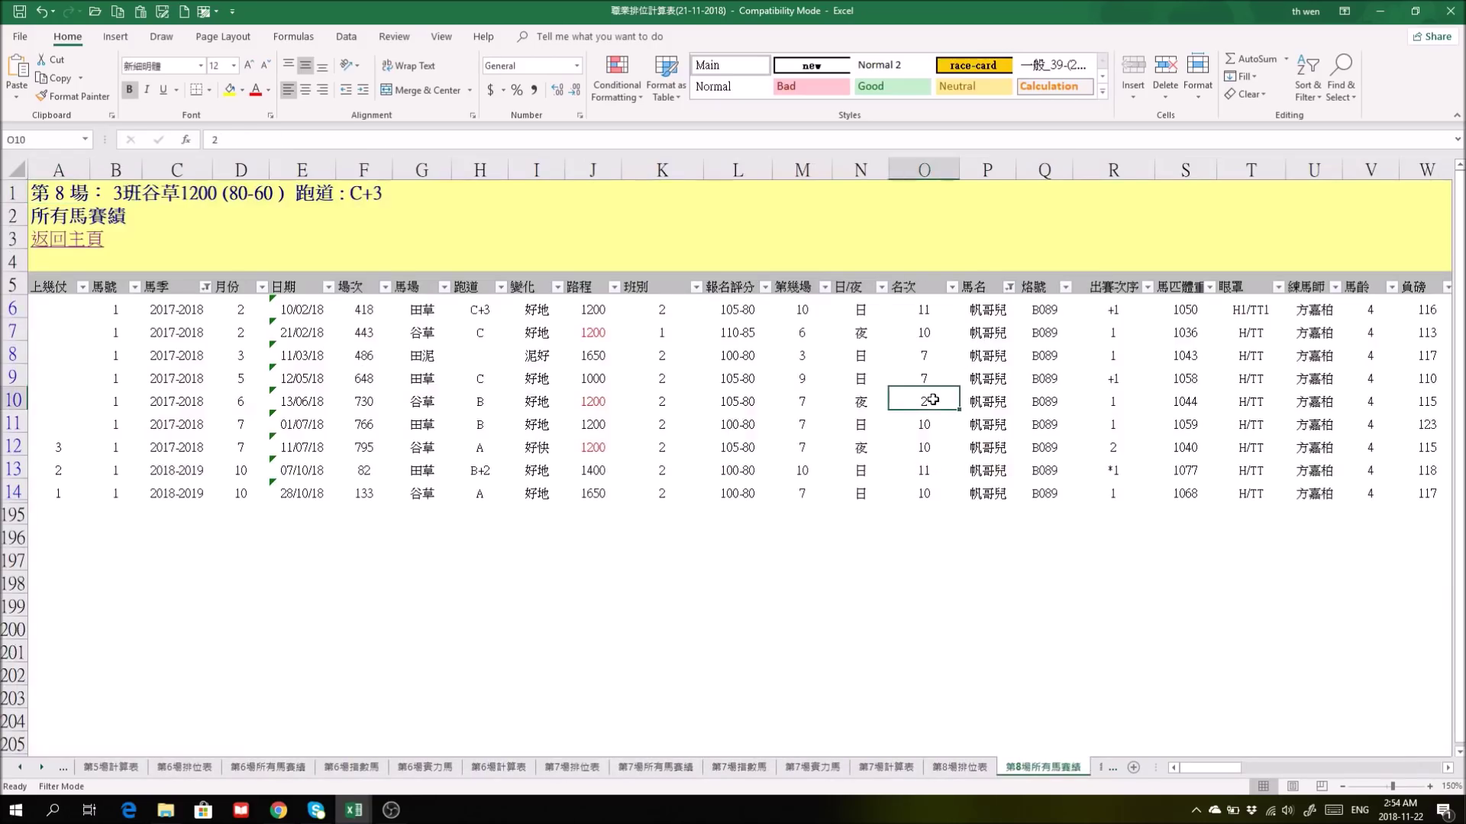
pyautogui.click(14, 401)
pyautogui.moveTo(1220, 763); pyautogui.dragTo(1349, 771)
pyautogui.click(1130, 582)
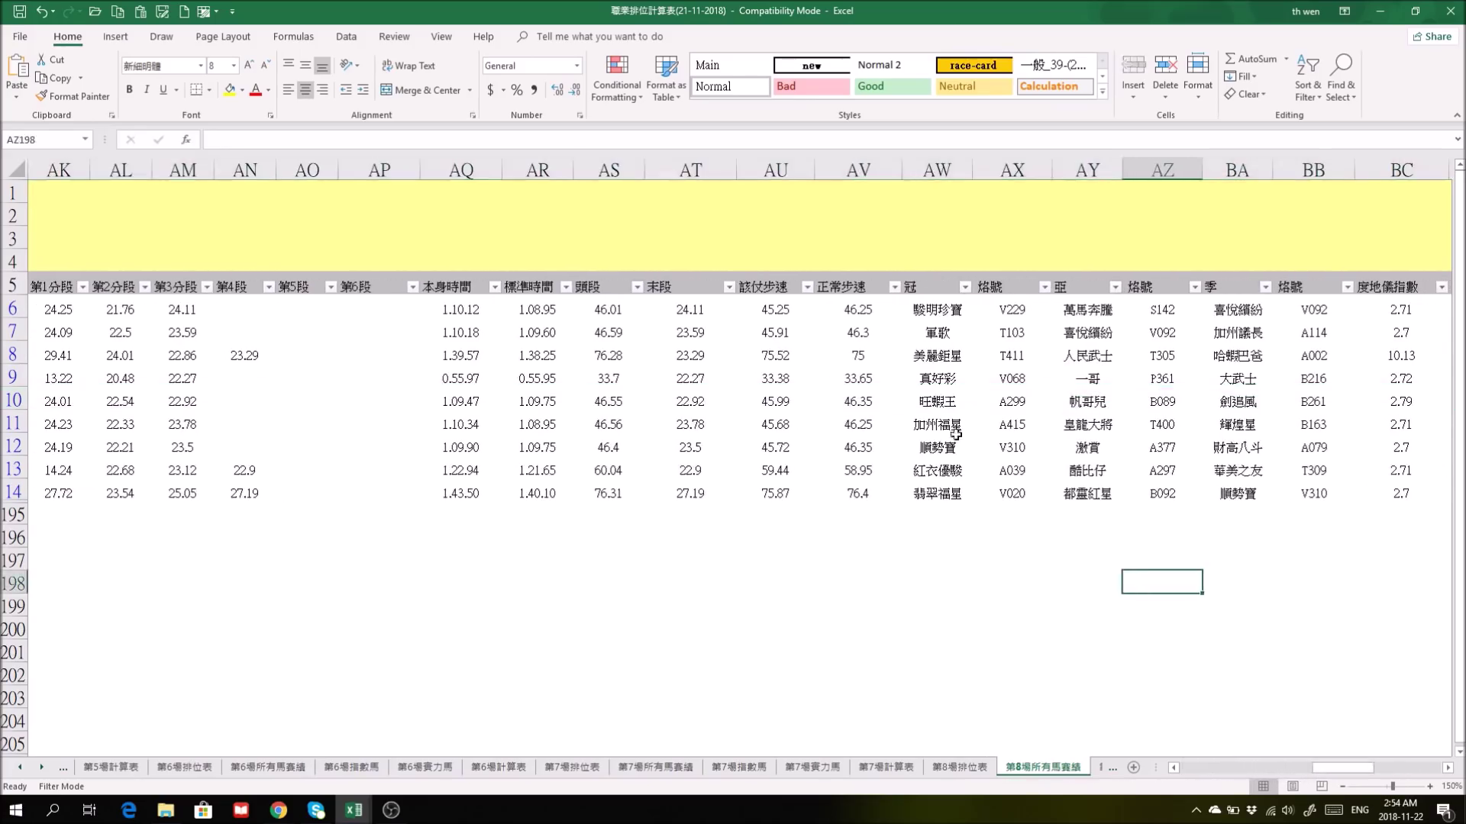
pyautogui.click(935, 399)
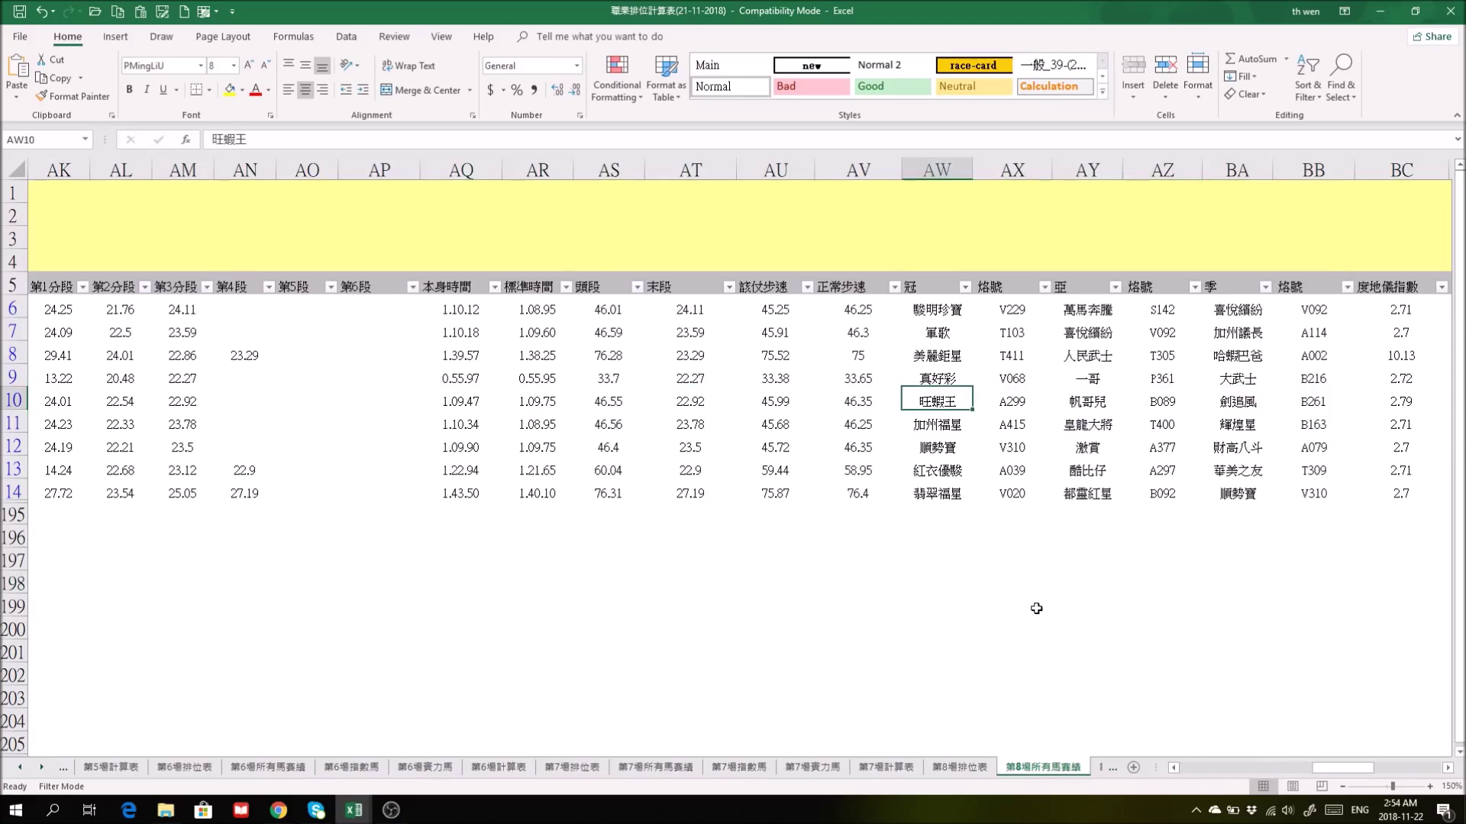
# Compare the 本身時間 and 標準時間 of 帆哥兒's 13/06/18 run, and recheck its 名次.
pyautogui.moveTo(1358, 772); pyautogui.dragTo(1247, 783)
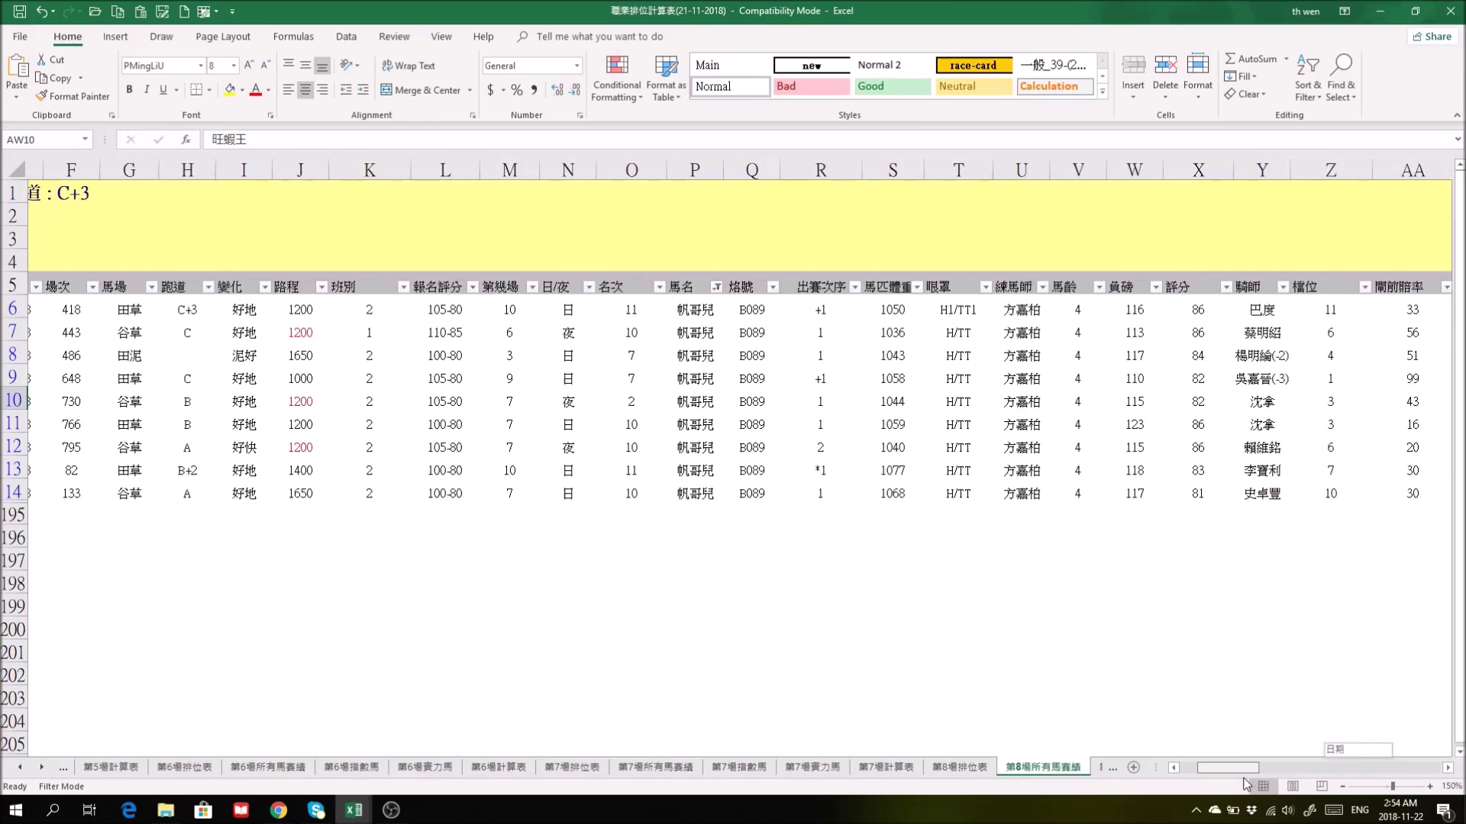
pyautogui.moveTo(1246, 784); pyautogui.dragTo(1336, 772)
pyautogui.click(851, 393)
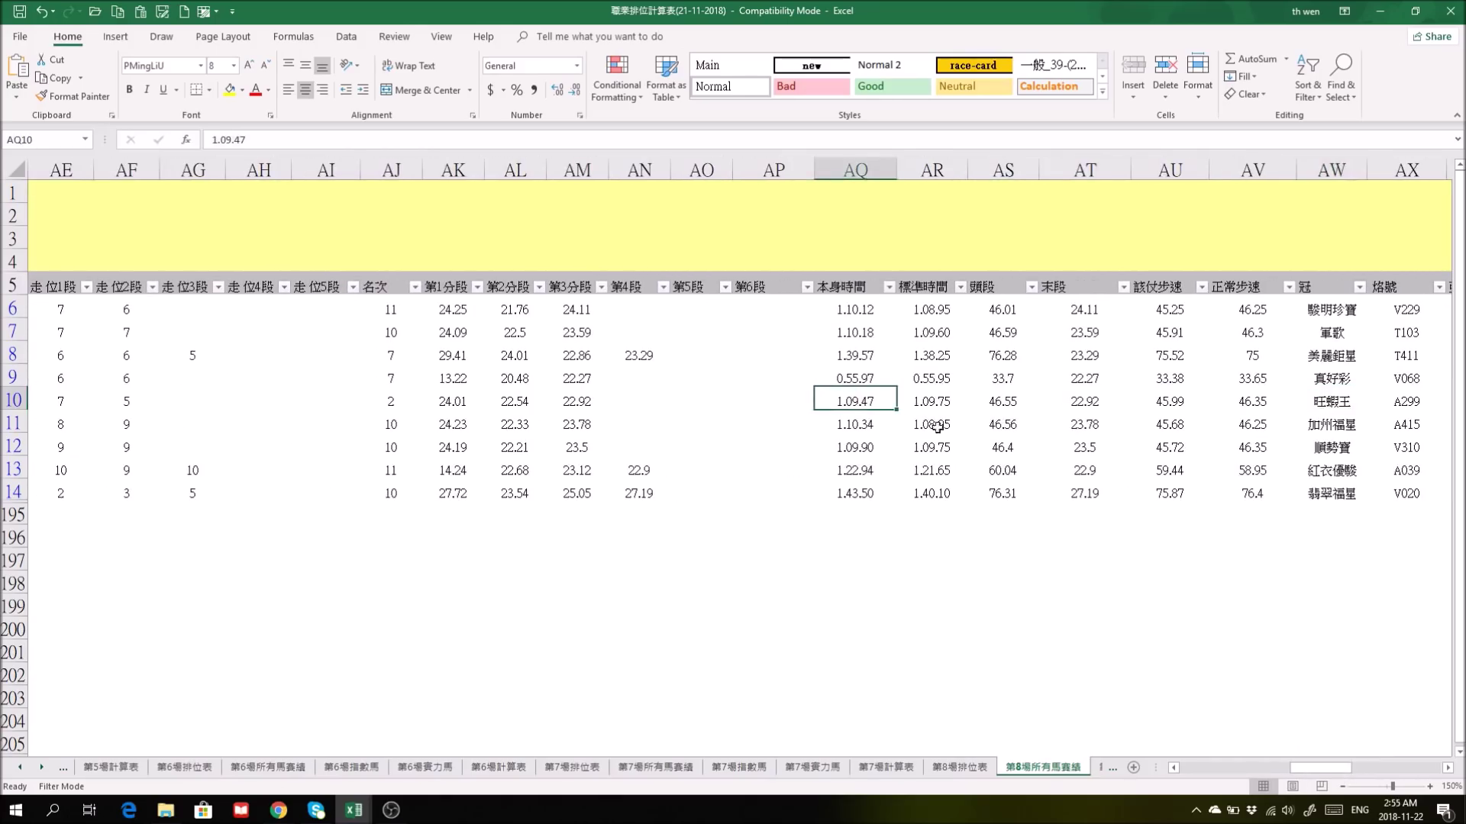
pyautogui.moveTo(1330, 766)
pyautogui.mouseDown()
pyautogui.moveTo(1304, 767)
pyautogui.moveTo(1318, 766)
pyautogui.mouseUp()
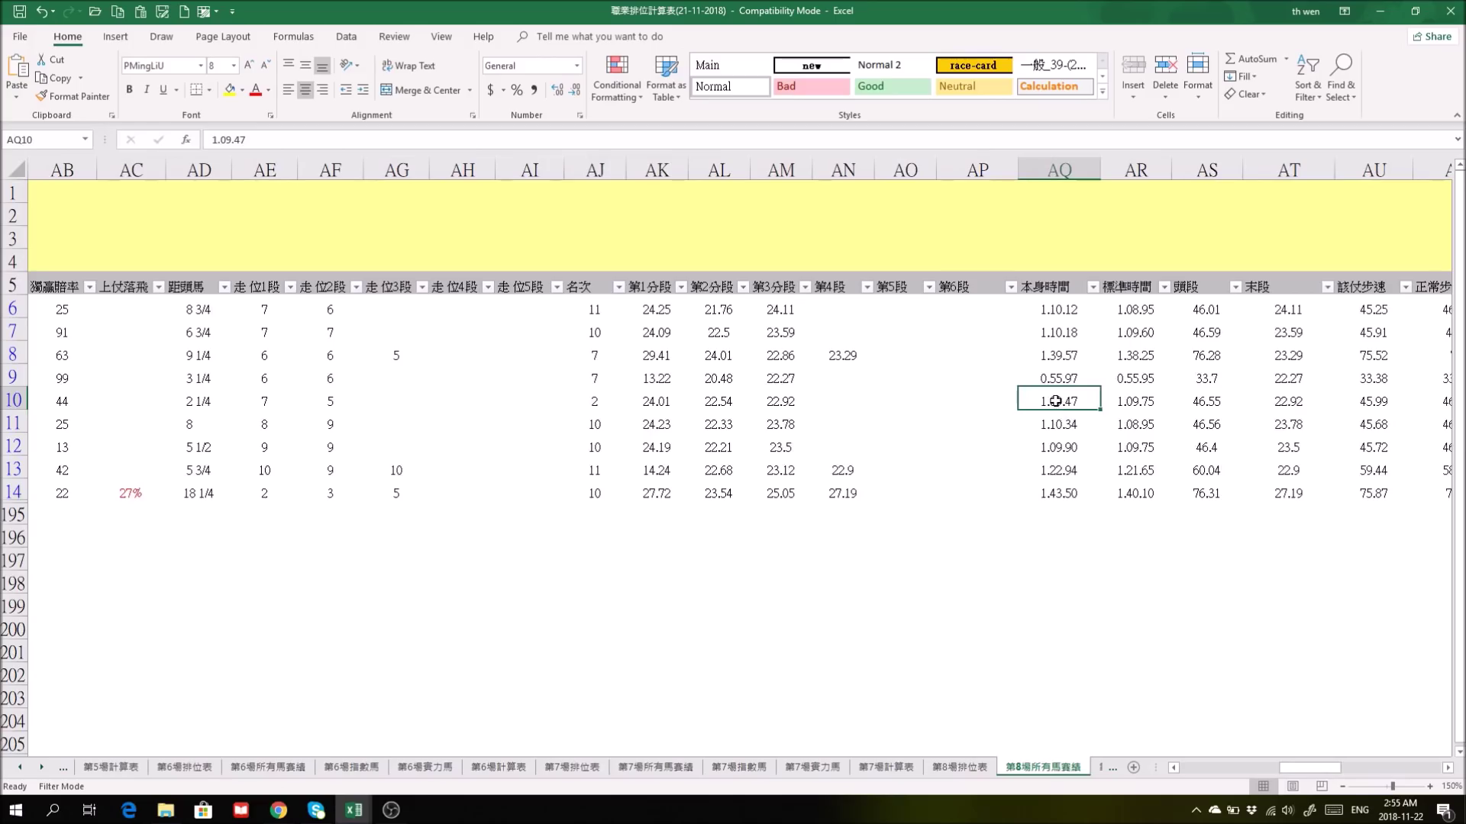
pyautogui.click(1128, 400)
pyautogui.moveTo(1054, 403); pyautogui.dragTo(1129, 405)
pyautogui.moveTo(1307, 767); pyautogui.dragTo(1210, 767)
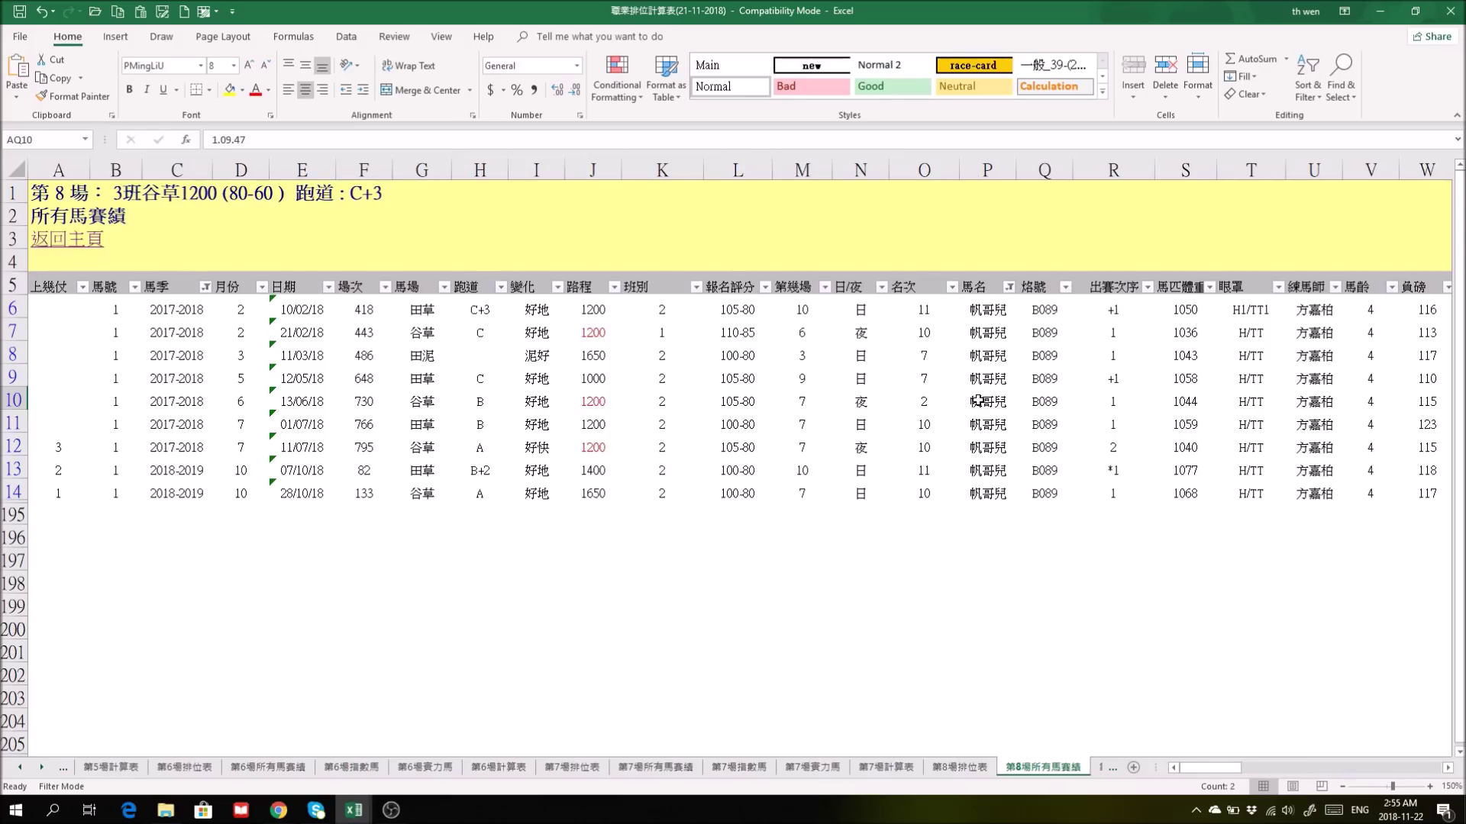
pyautogui.moveTo(928, 397); pyautogui.dragTo(991, 395)
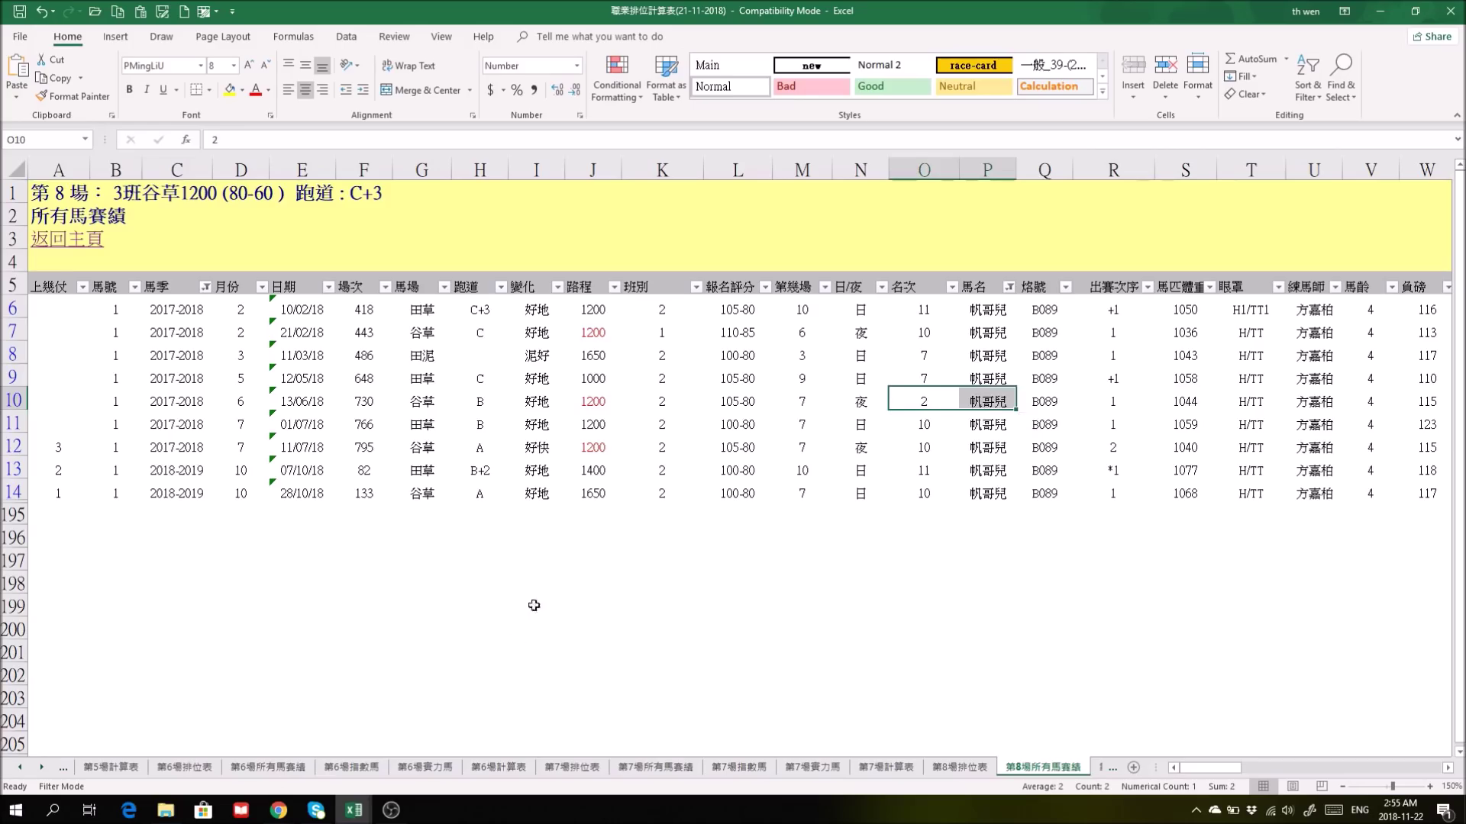
# Recheck the race 7 and race 6 排位表 sheets via 主頁, ending on 綠色有運 in race 7.
pyautogui.click(600, 769)
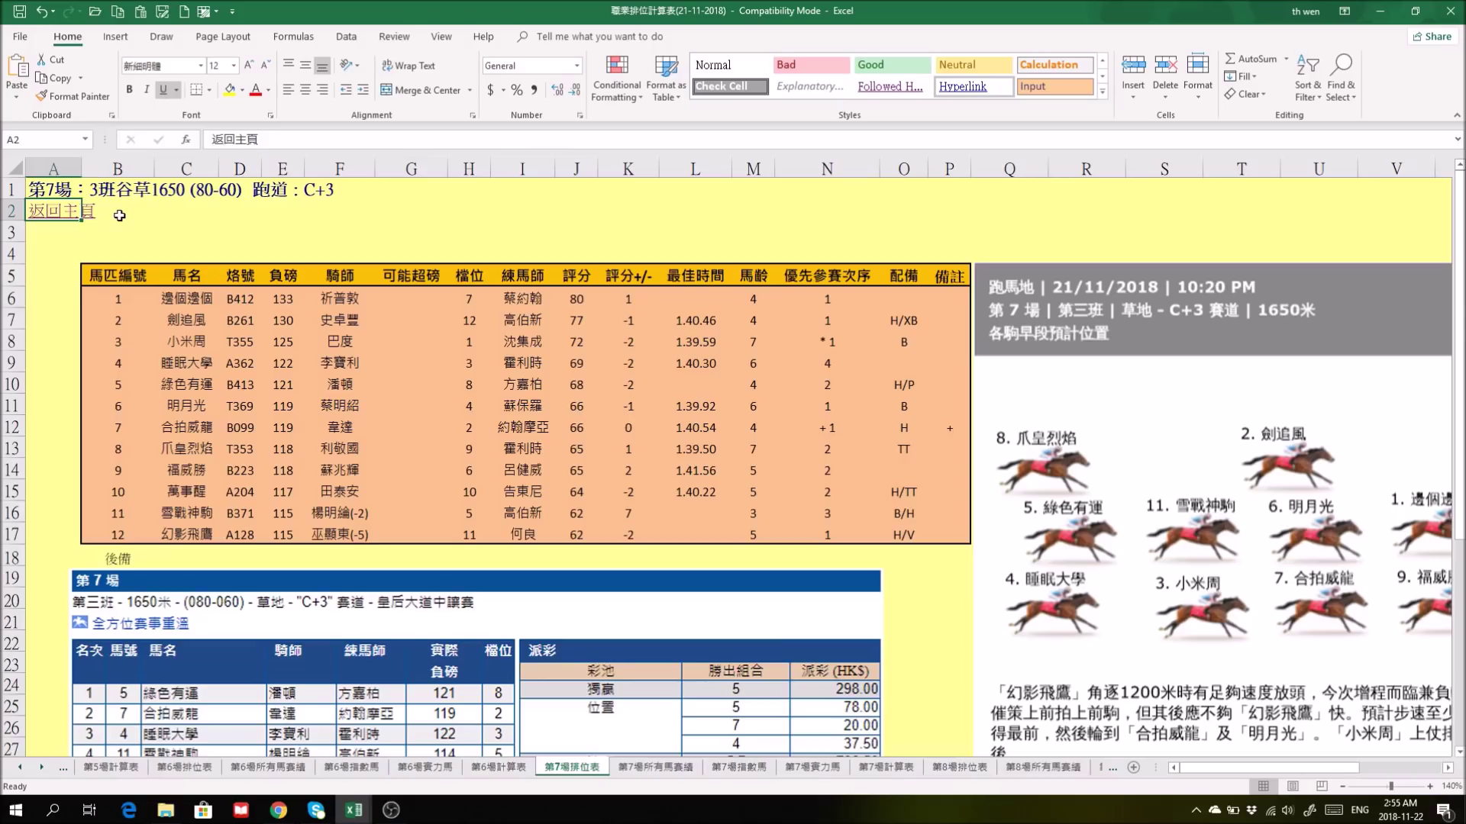
pyautogui.click(58, 214)
pyautogui.click(706, 428)
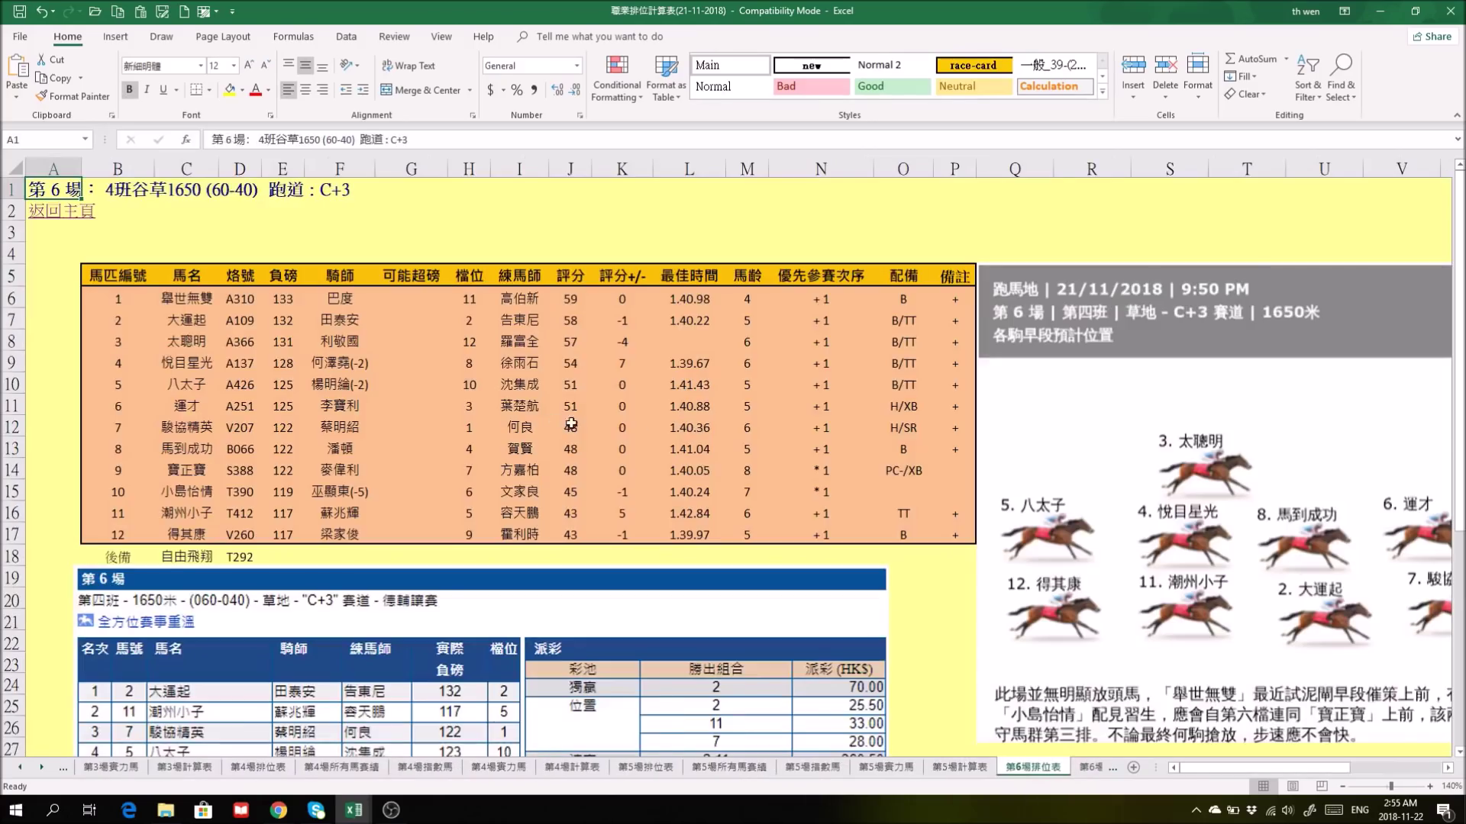
pyautogui.click(67, 211)
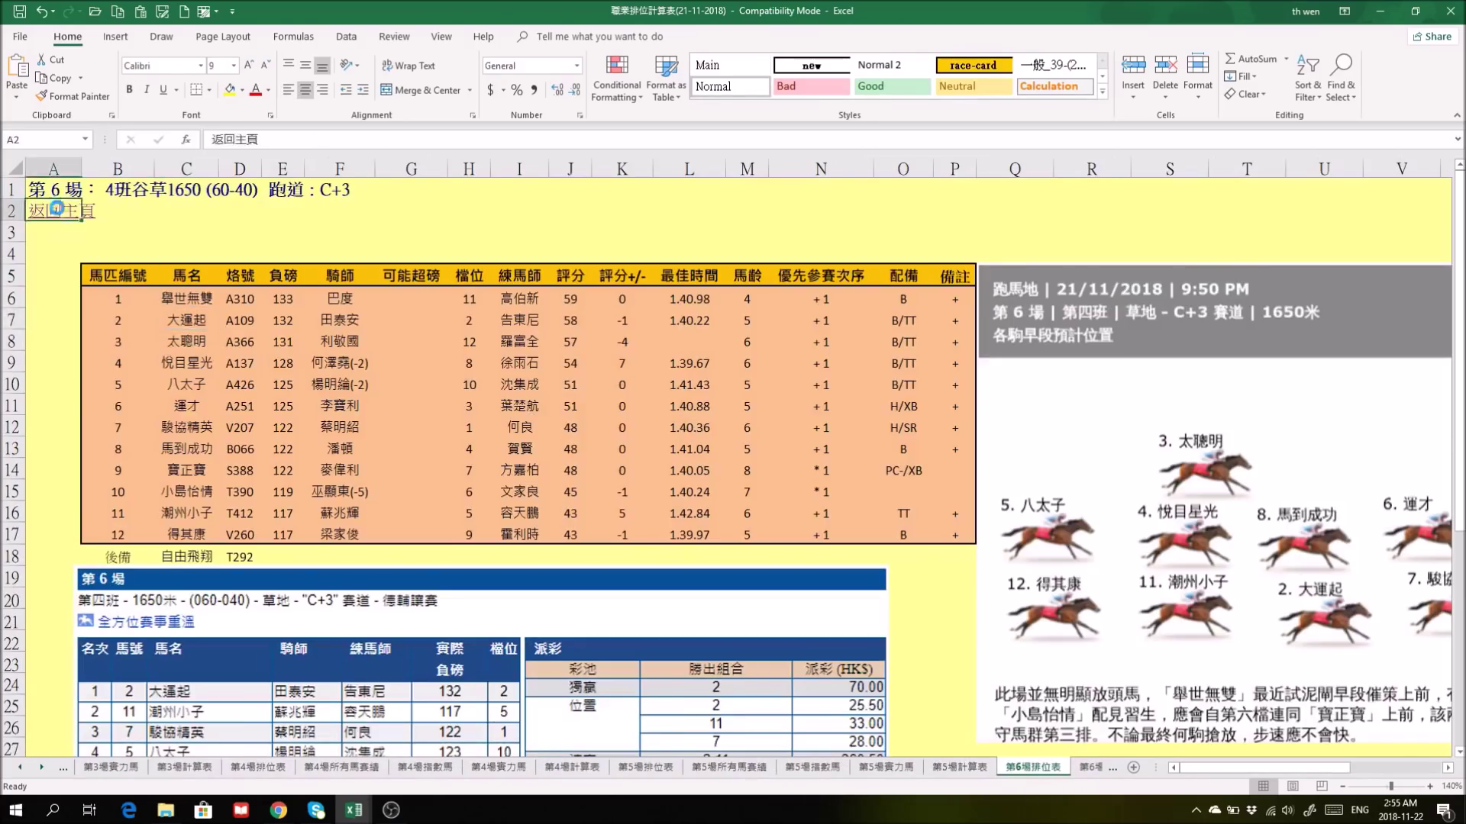
pyautogui.click(814, 422)
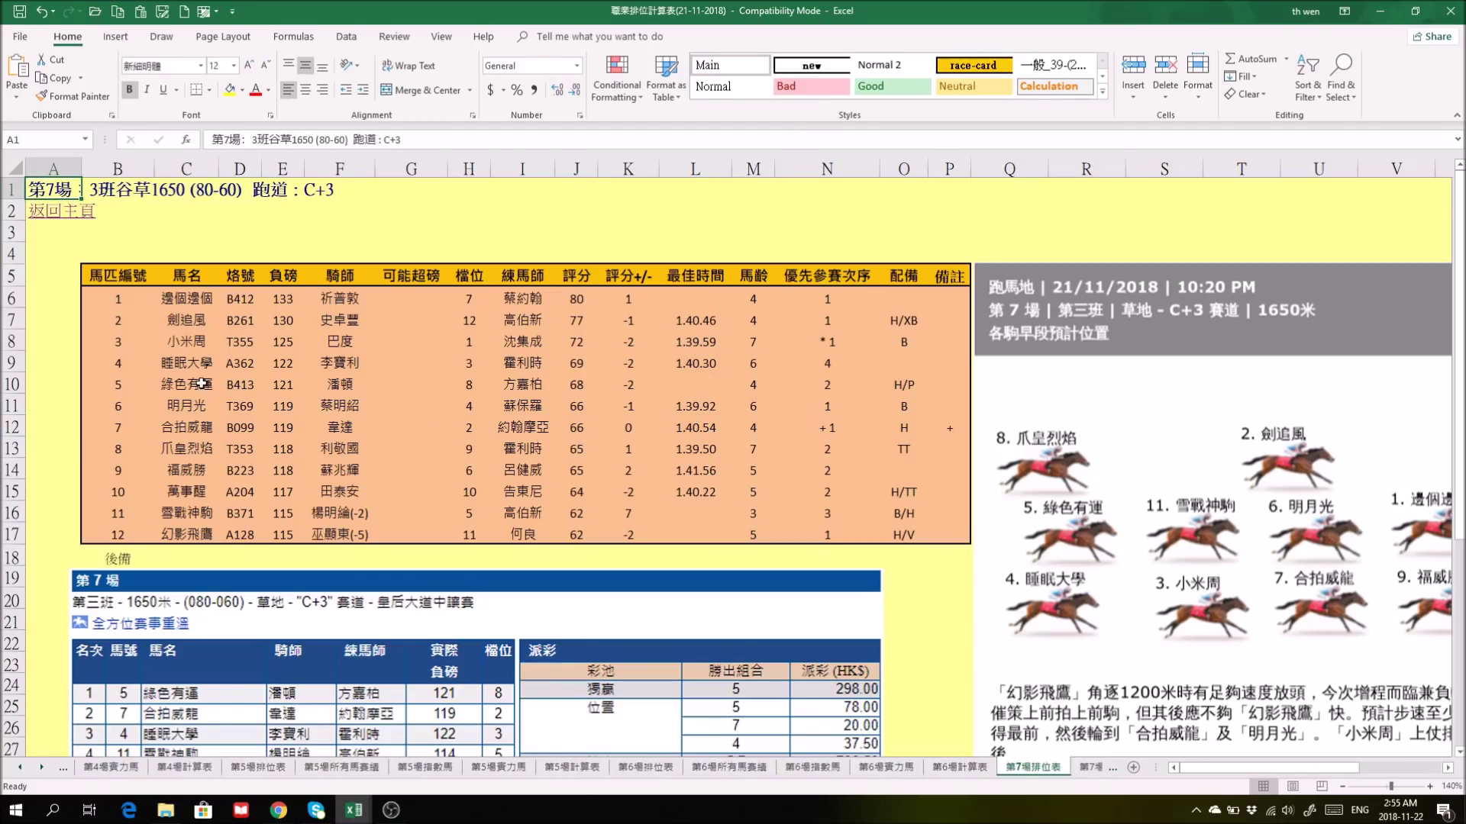
pyautogui.click(164, 383)
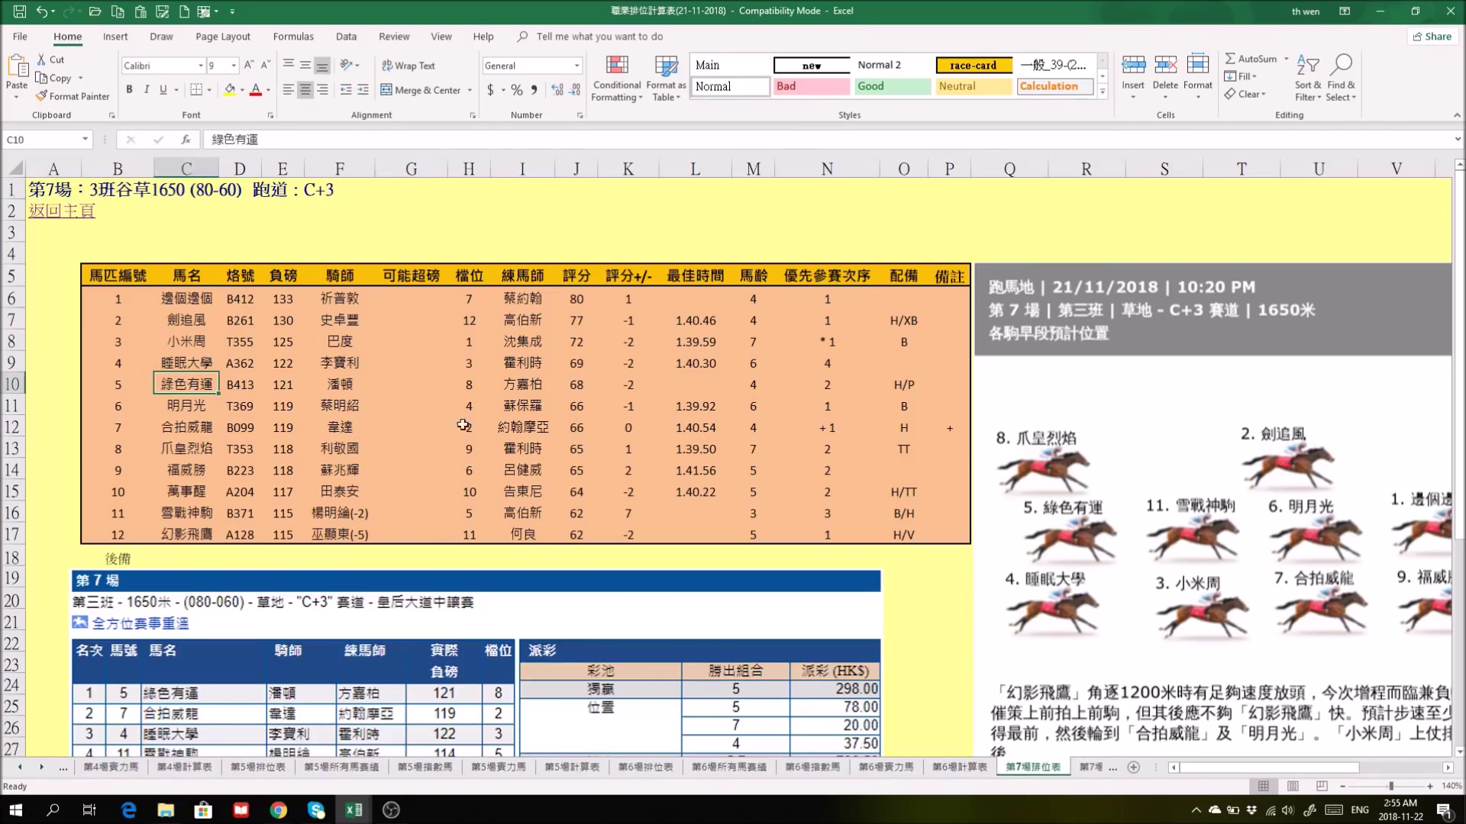
# Revisit race 7's 排位表 from 主頁, and open race 8's 排位表 at 帆哥兒's entry.
pyautogui.click(67, 221)
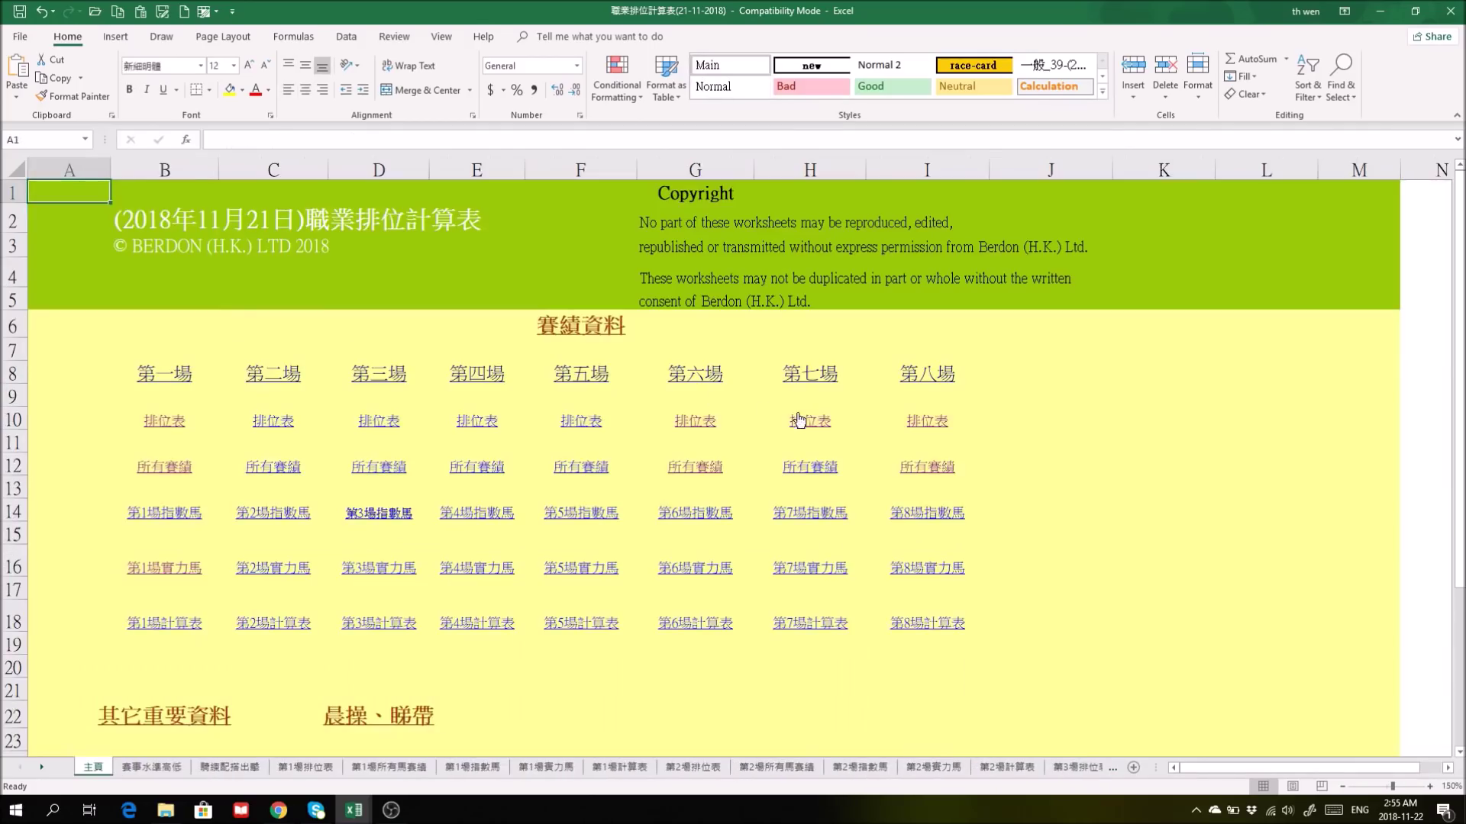
pyautogui.click(802, 424)
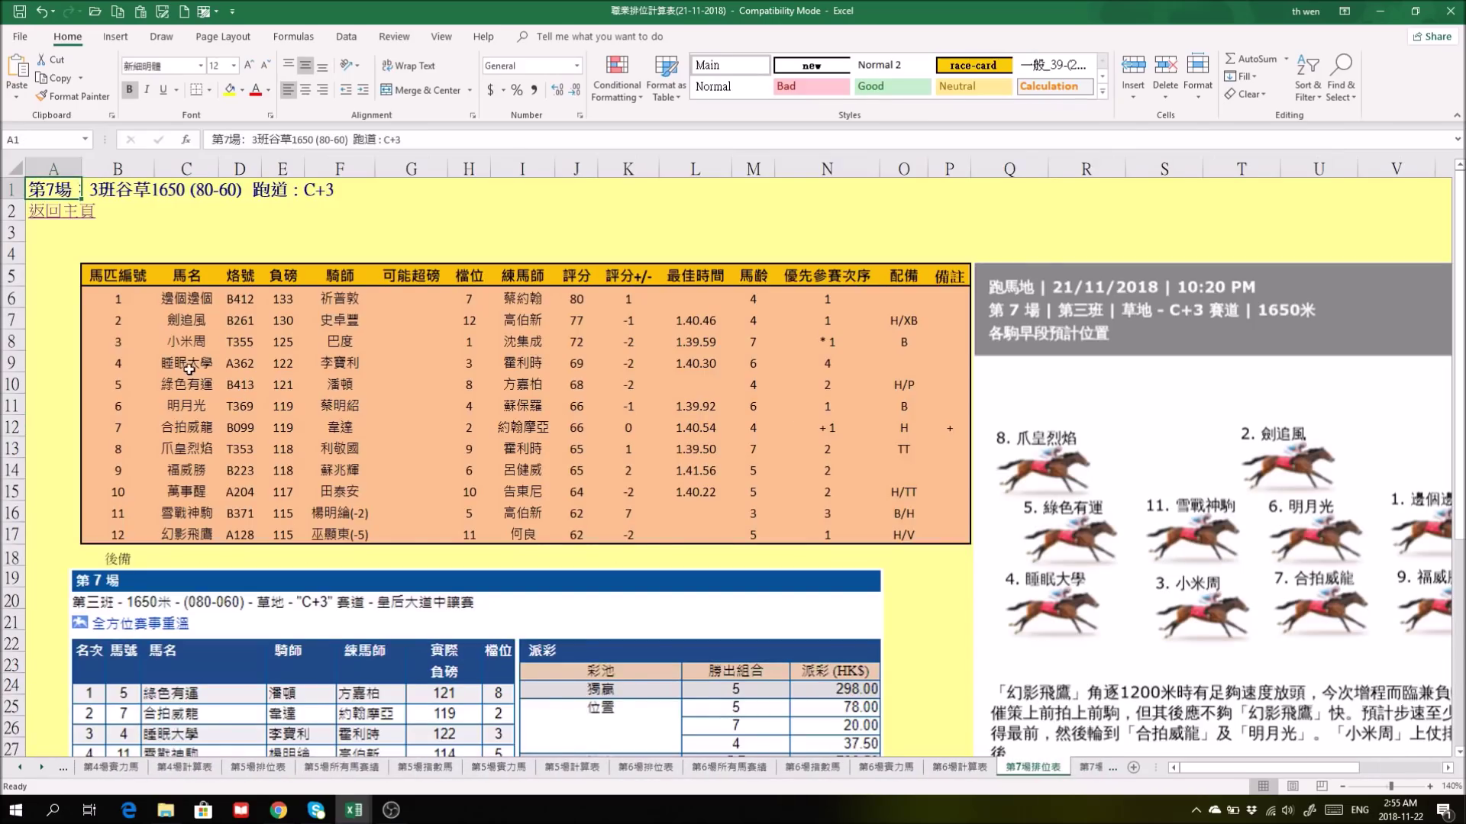
pyautogui.click(65, 217)
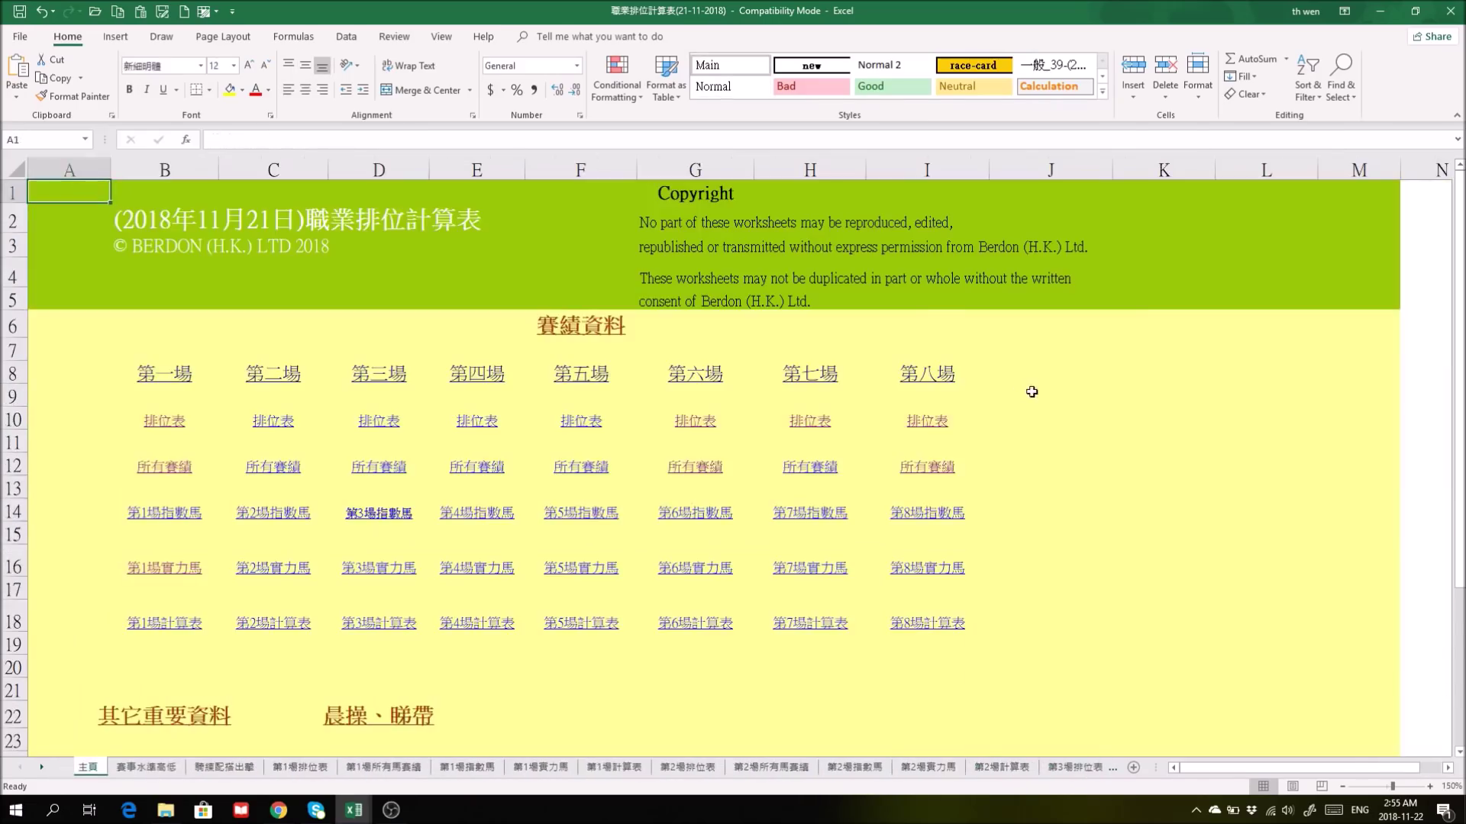
pyautogui.click(942, 425)
pyautogui.click(192, 316)
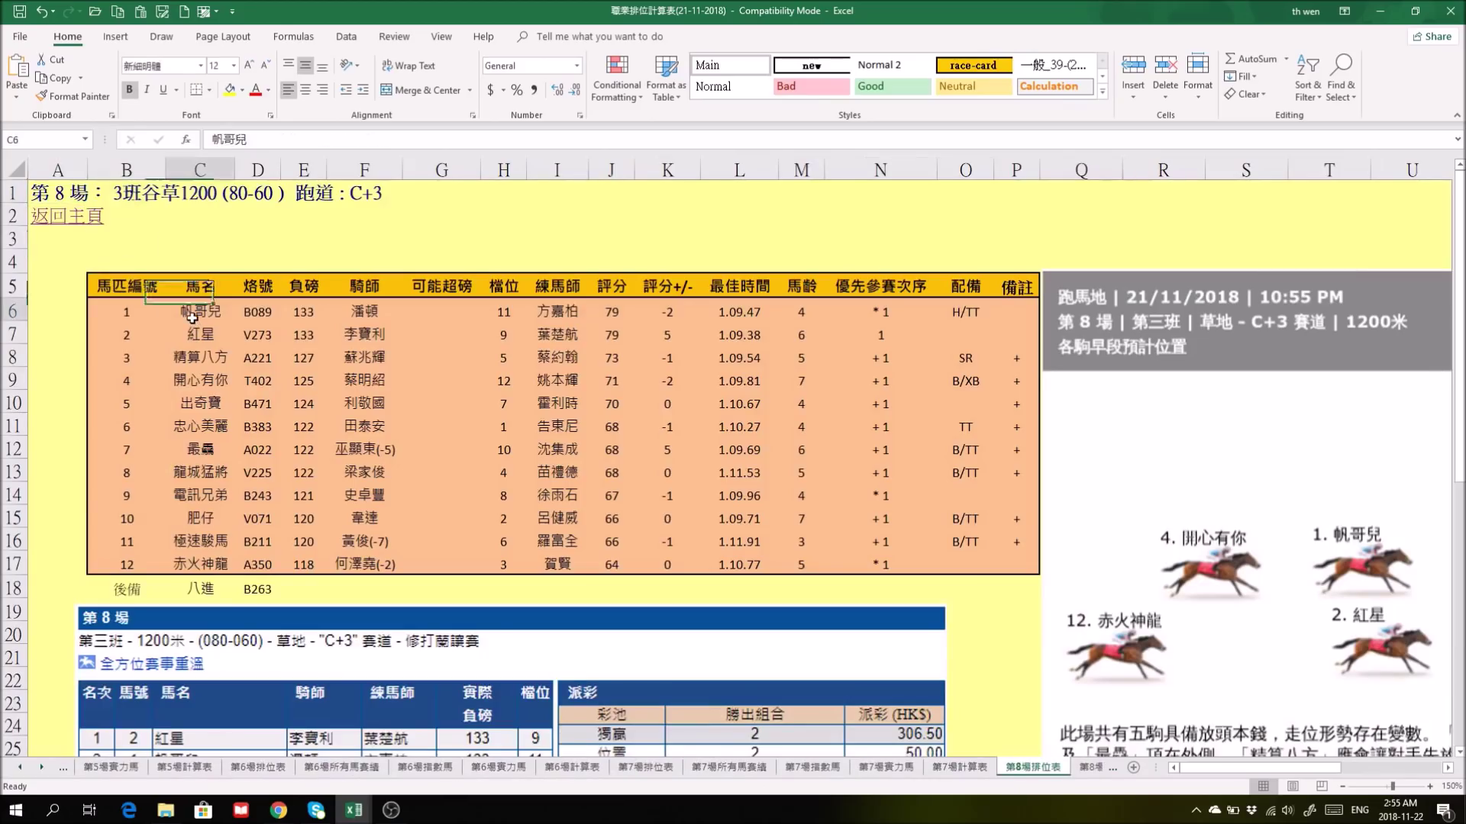
# Highlight 帆哥兒's race 8 entry from 馬匹編號 to 練馬師, and look at race 7's 排位表 via 主頁.
pyautogui.click(128, 310)
pyautogui.moveTo(128, 310); pyautogui.dragTo(577, 310)
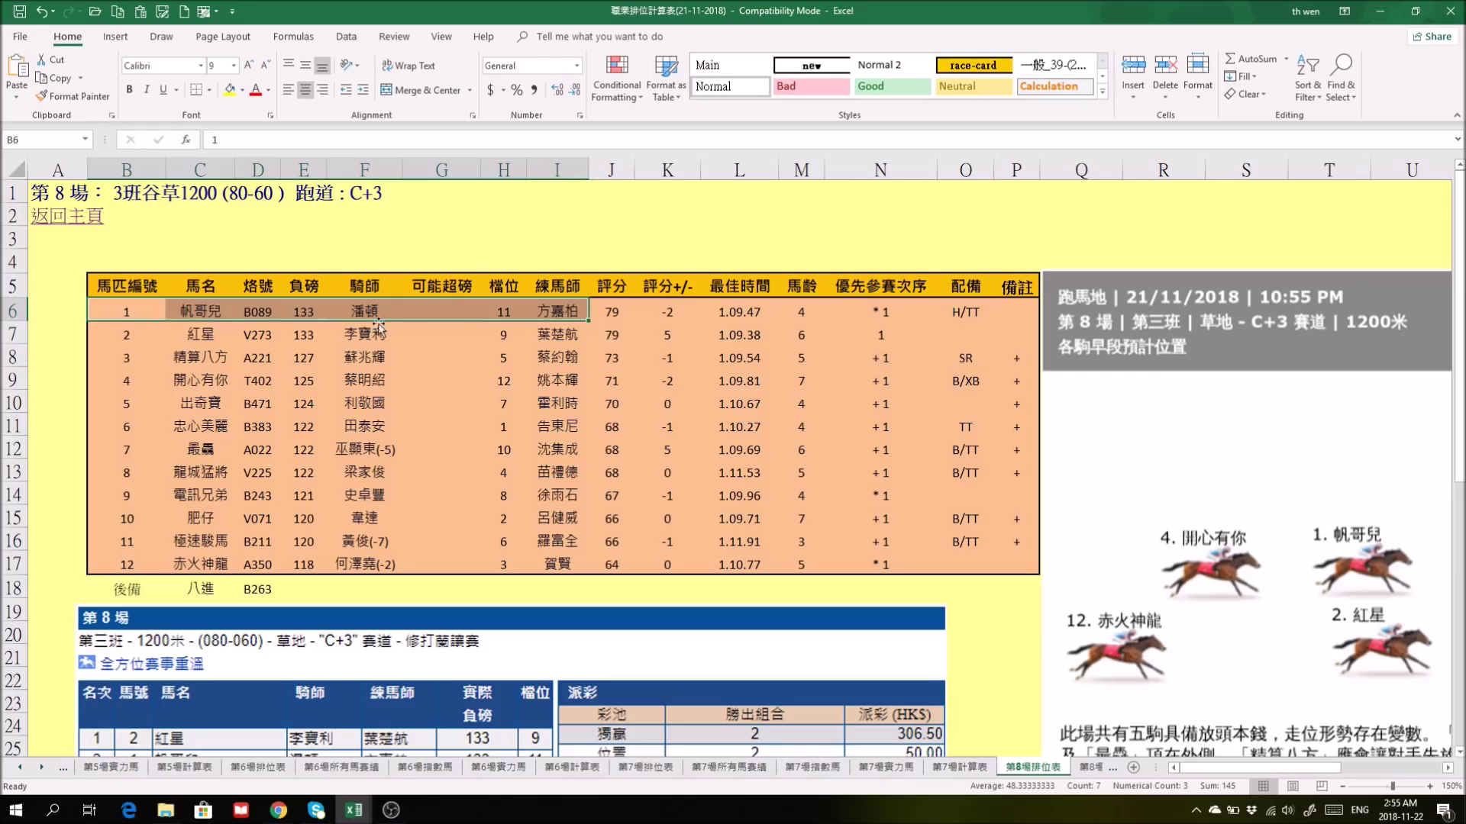
pyautogui.click(56, 225)
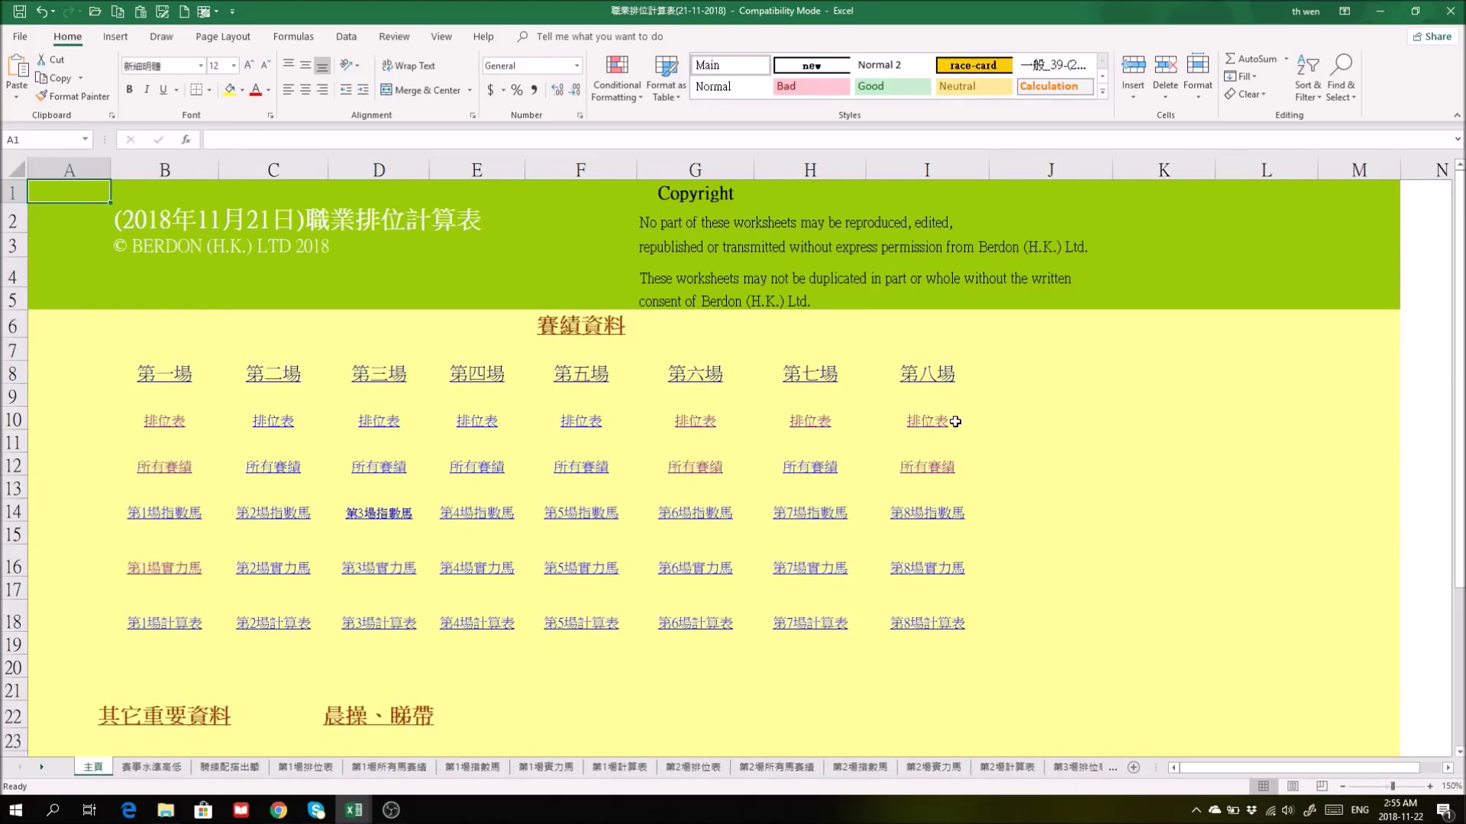
pyautogui.click(819, 432)
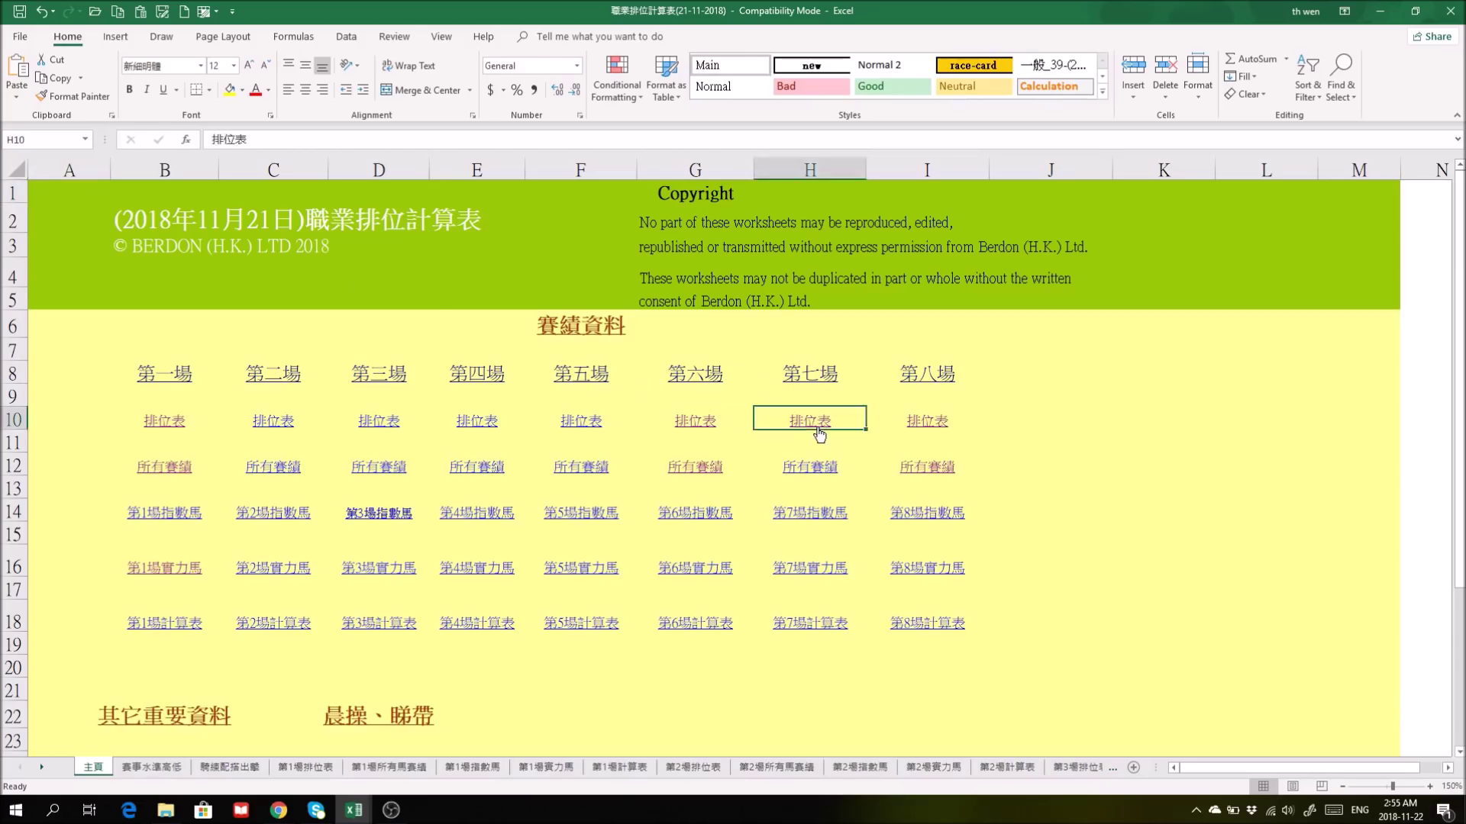
pyautogui.click(70, 222)
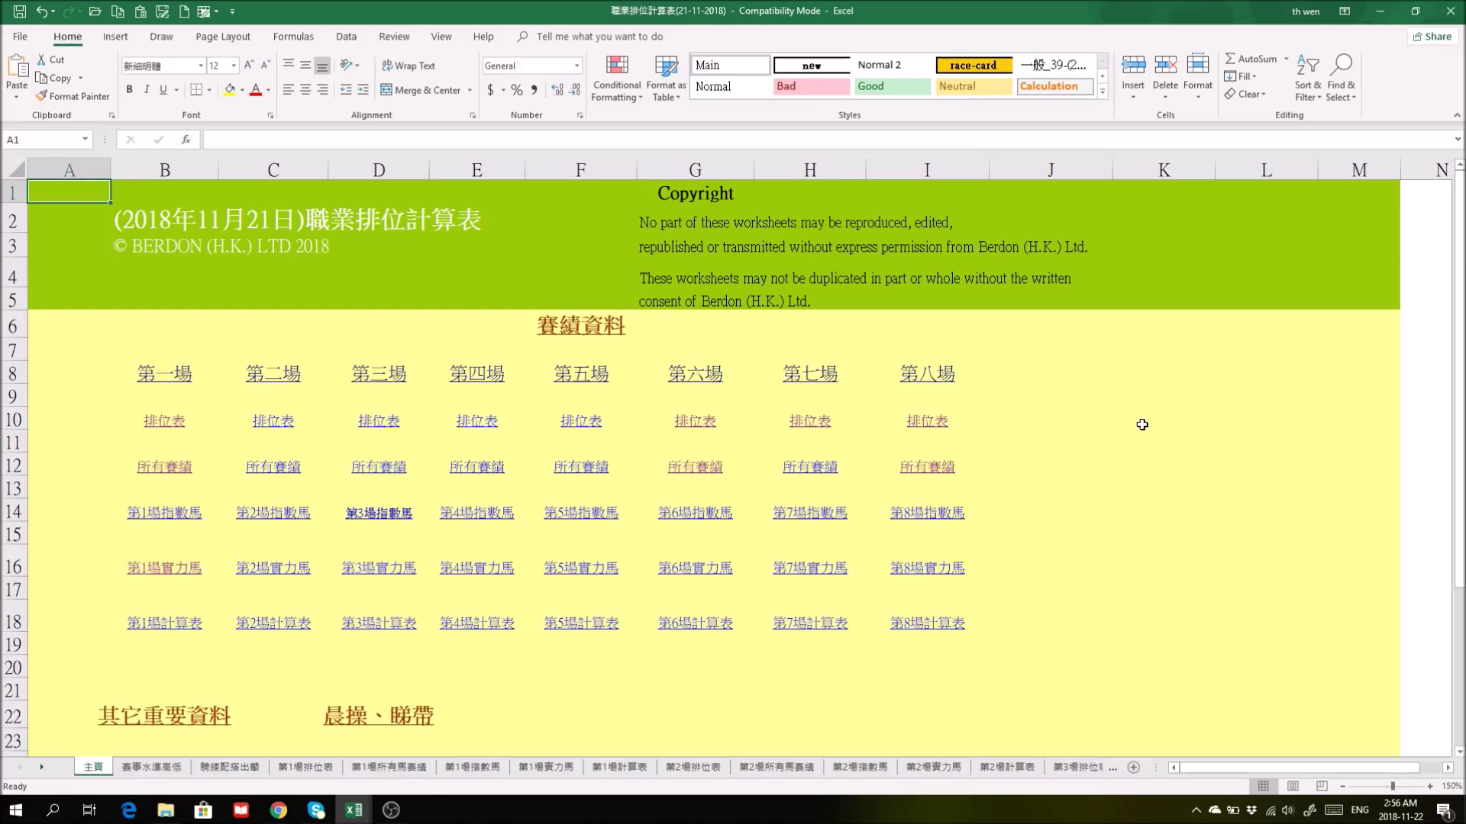
# Reopen race 7's 排位表 and highlight the 馬匹編號 and 馬名 of 綠色有運.
pyautogui.click(817, 414)
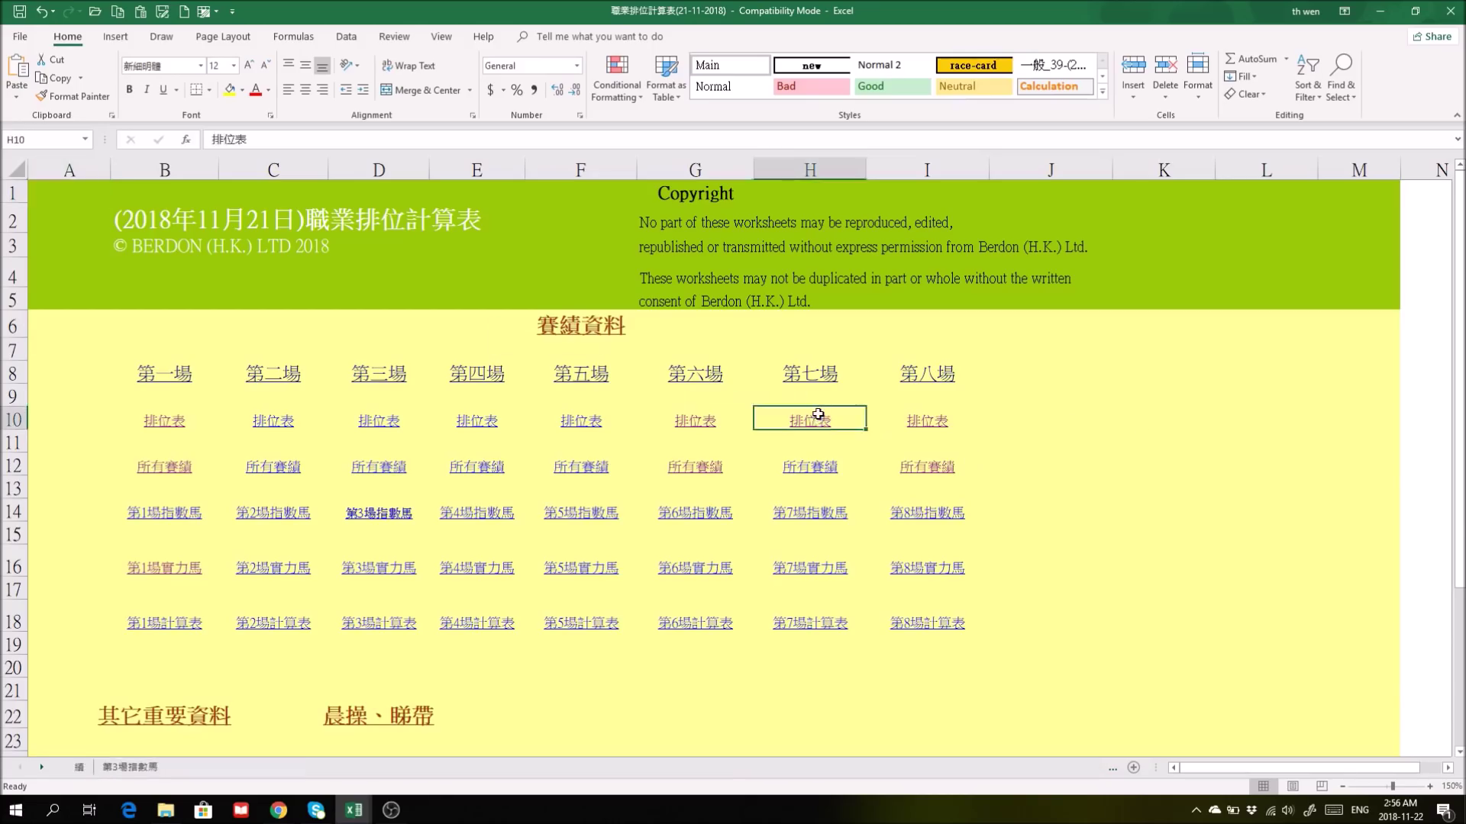
pyautogui.click(818, 414)
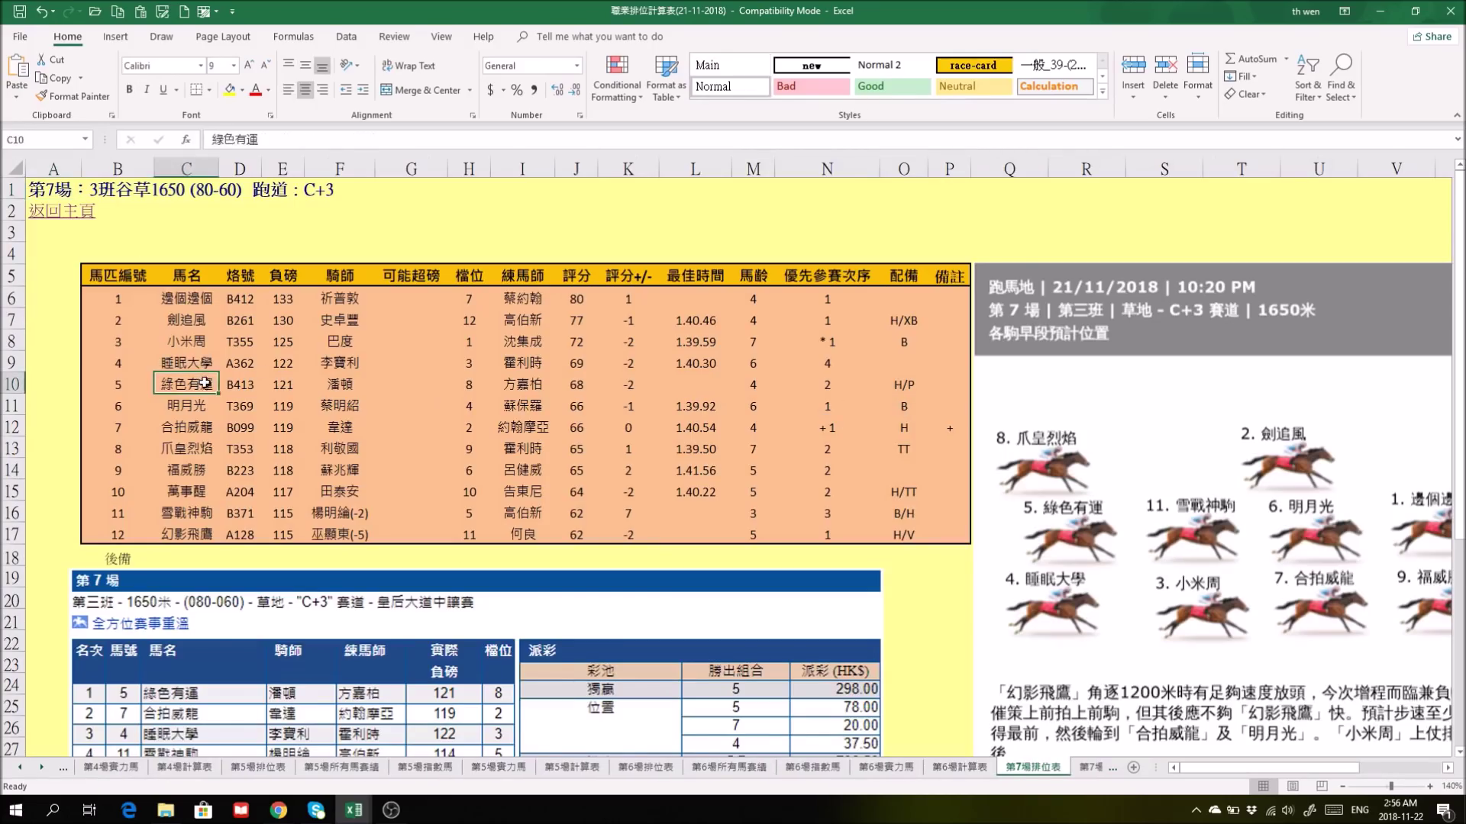
pyautogui.click(320, 421)
pyautogui.click(174, 384)
pyautogui.moveTo(122, 385); pyautogui.dragTo(174, 381)
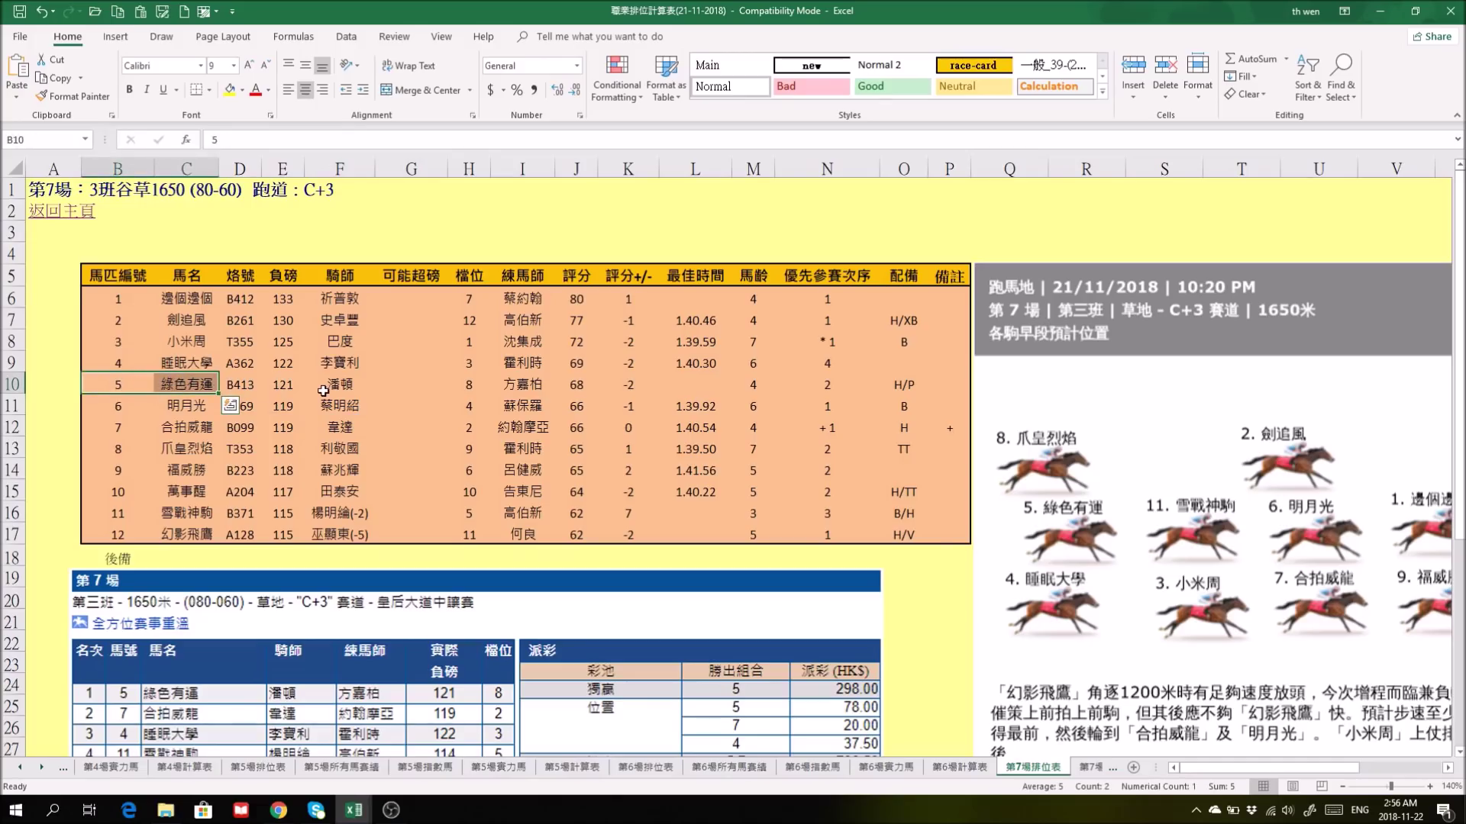
# Revisit race 7's 排位表 from 主頁, and open race 6's 排位表 to review its runners and result.
pyautogui.click(52, 218)
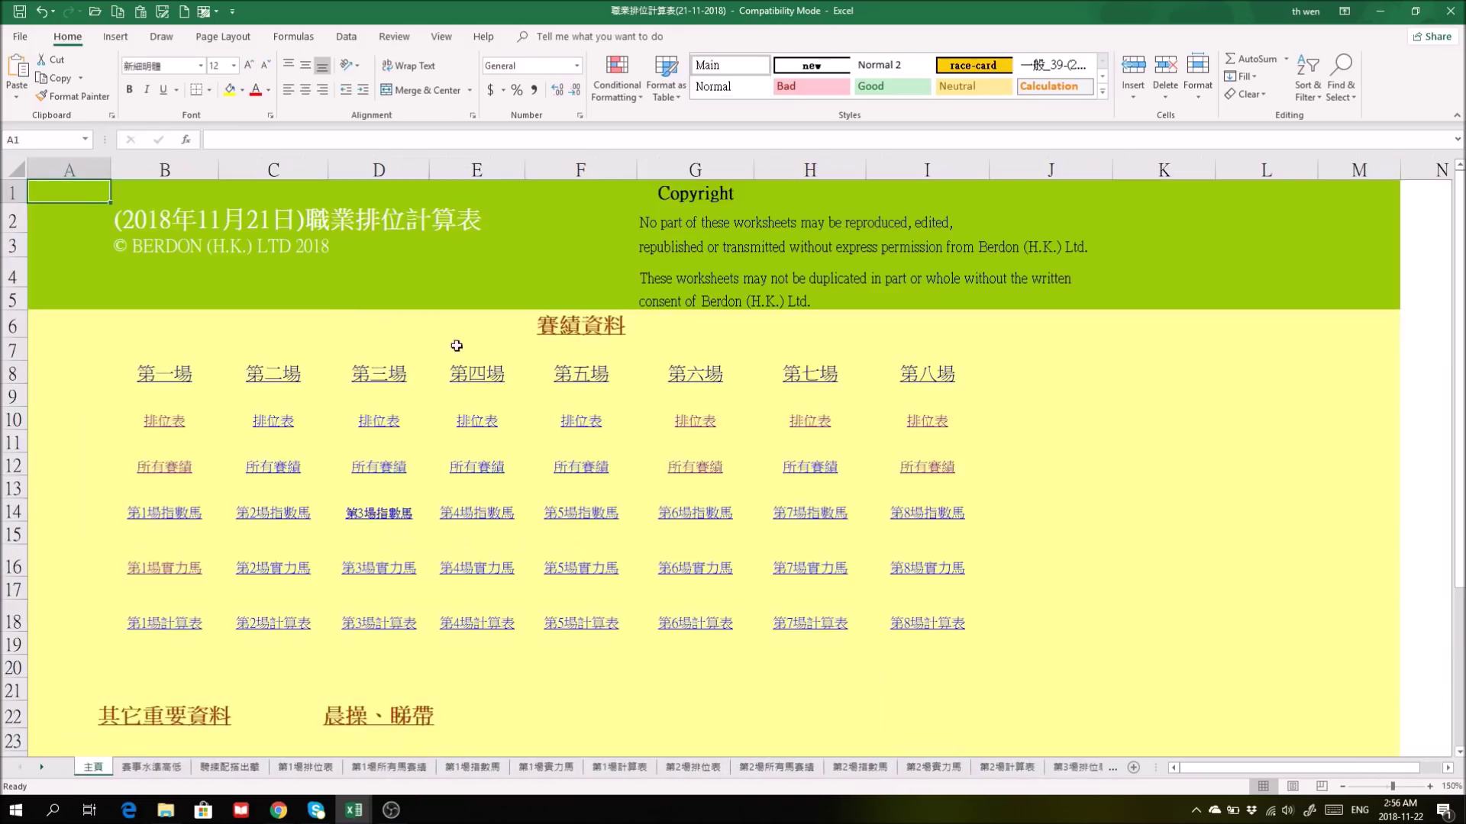
pyautogui.click(803, 420)
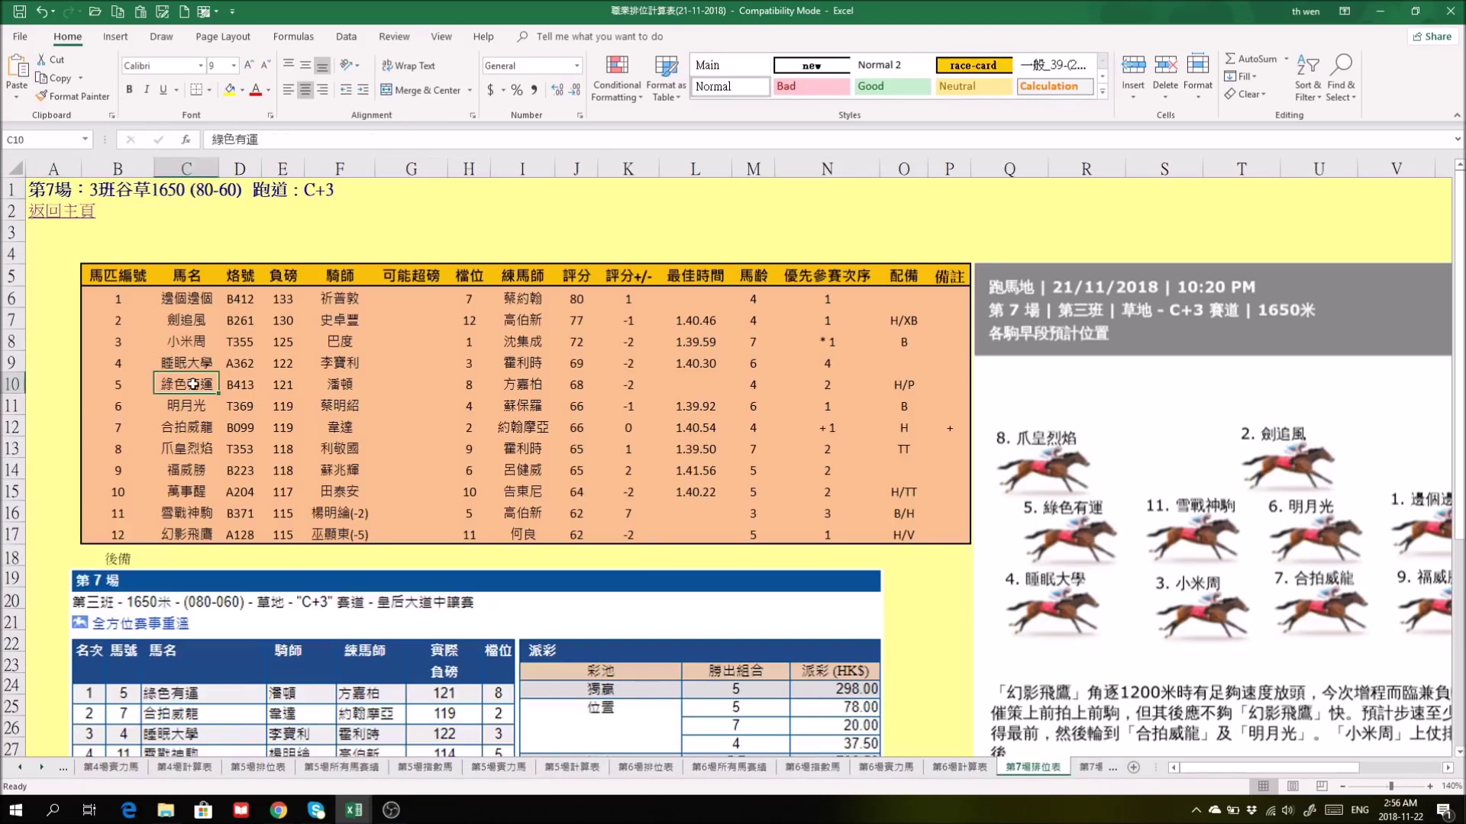
pyautogui.click(64, 217)
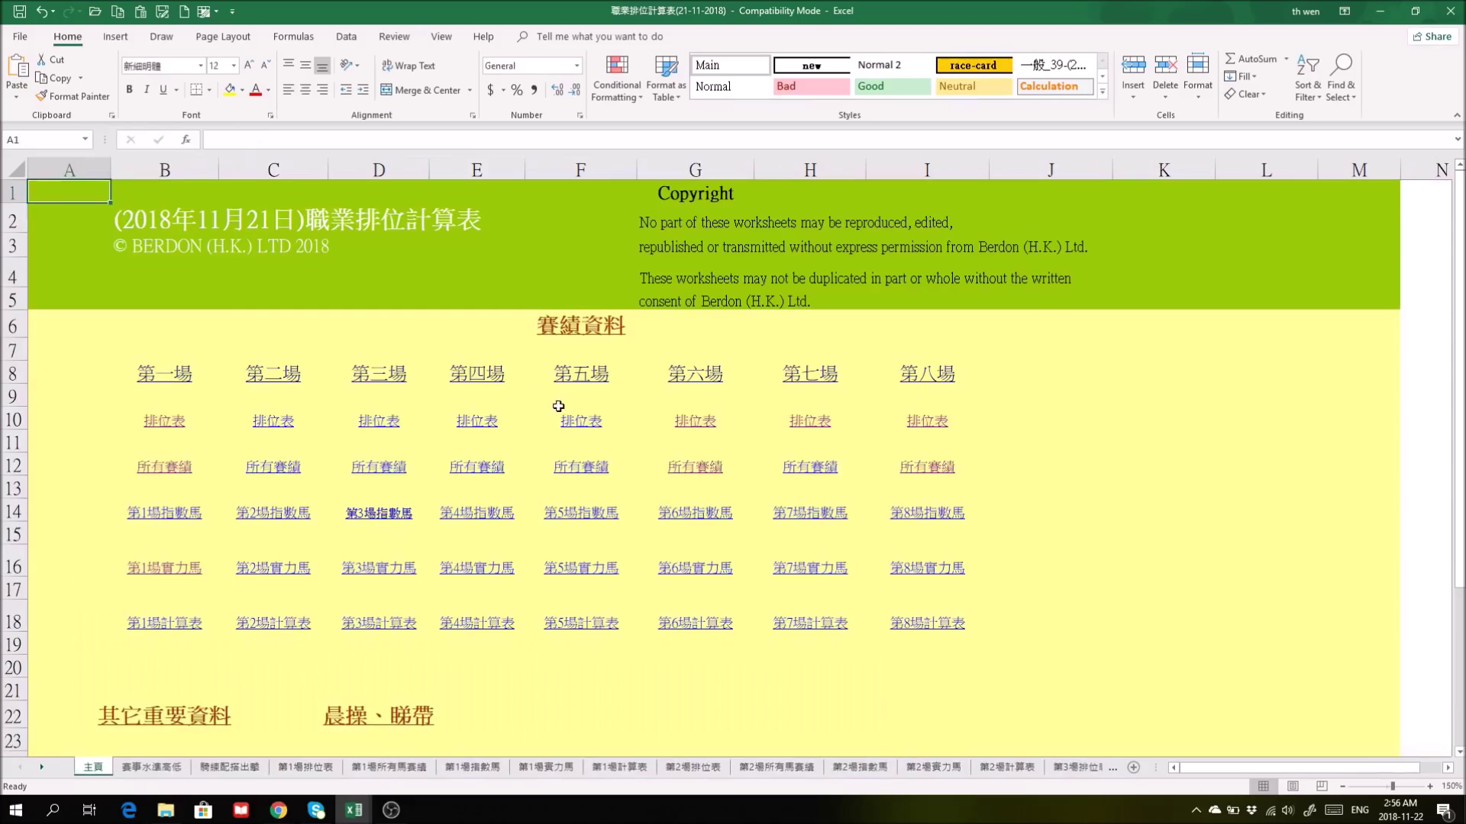
pyautogui.click(693, 420)
pyautogui.scroll(-1, 786, 605)
pyautogui.scroll(1, 786, 605)
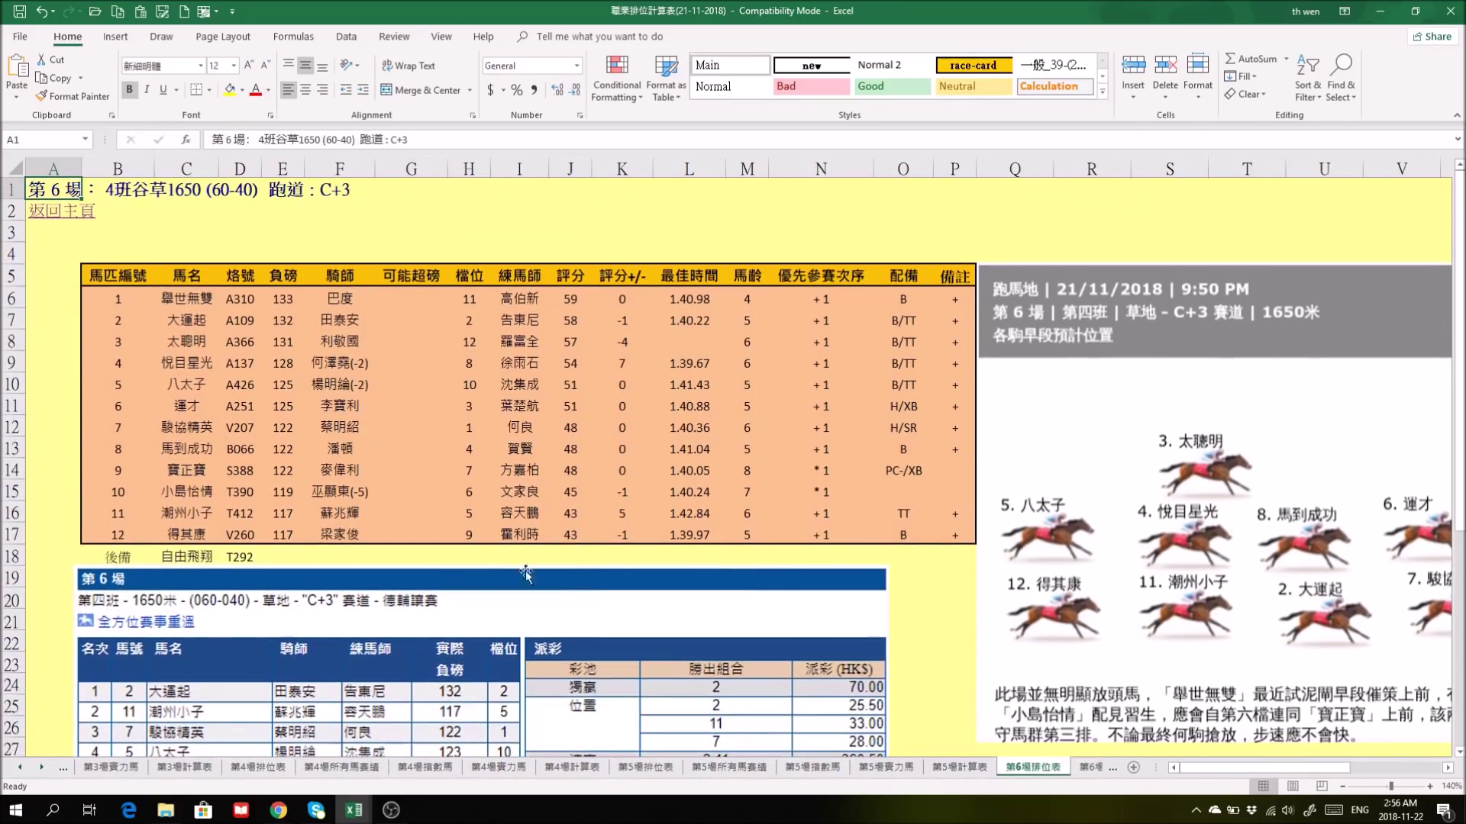
pyautogui.scroll(-2, 303, 384)
pyautogui.scroll(2, 303, 384)
pyautogui.moveTo(240, 363); pyautogui.dragTo(277, 356)
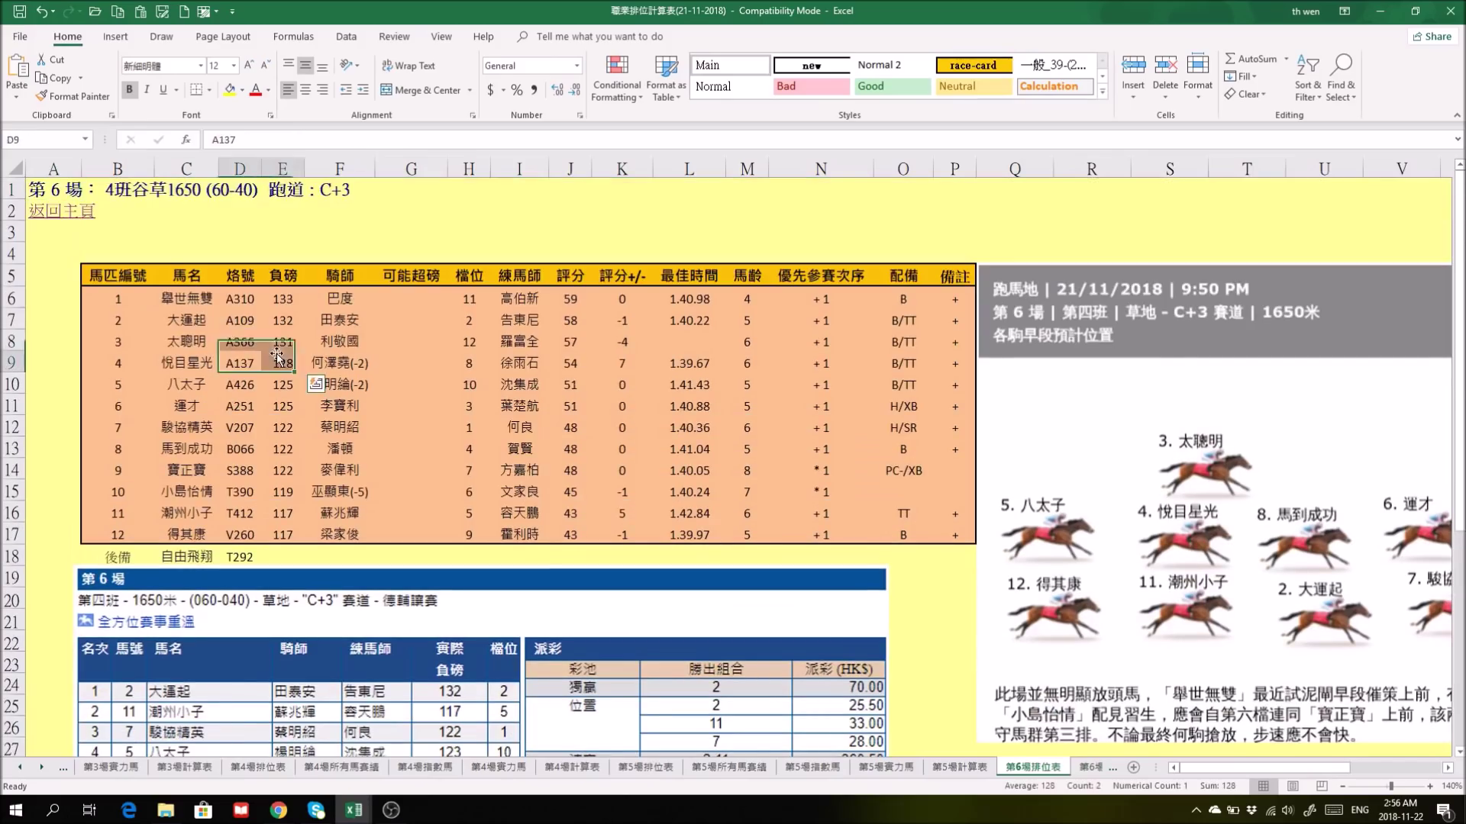
# Return to race 7's 排位表, select 綠色有運, and examine the race's 派彩 table through 第六口孖寶.
pyautogui.click(62, 210)
pyautogui.click(825, 419)
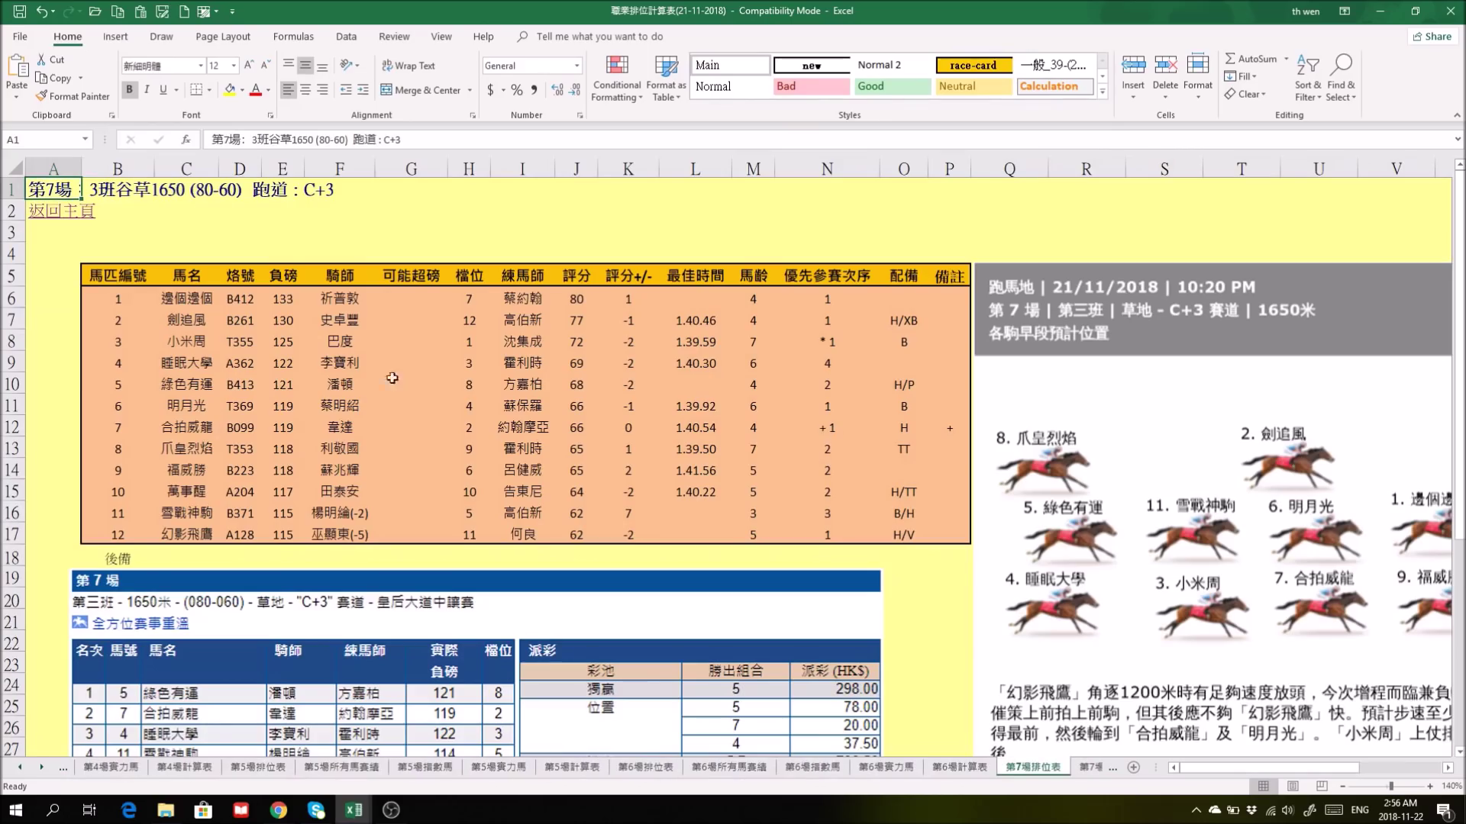
pyautogui.click(173, 386)
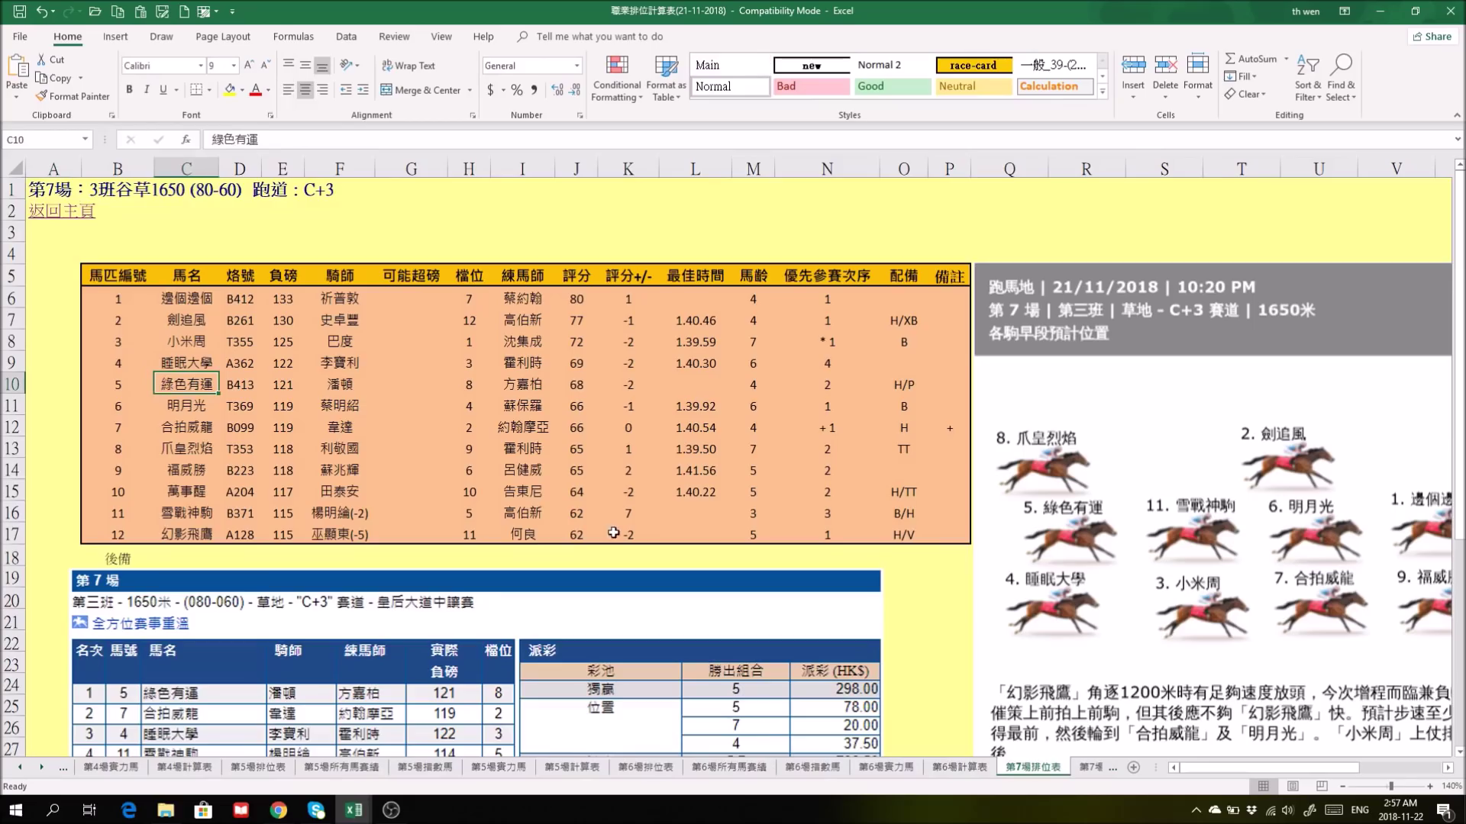
pyautogui.scroll(-2, 611, 532)
pyautogui.scroll(-3, 697, 579)
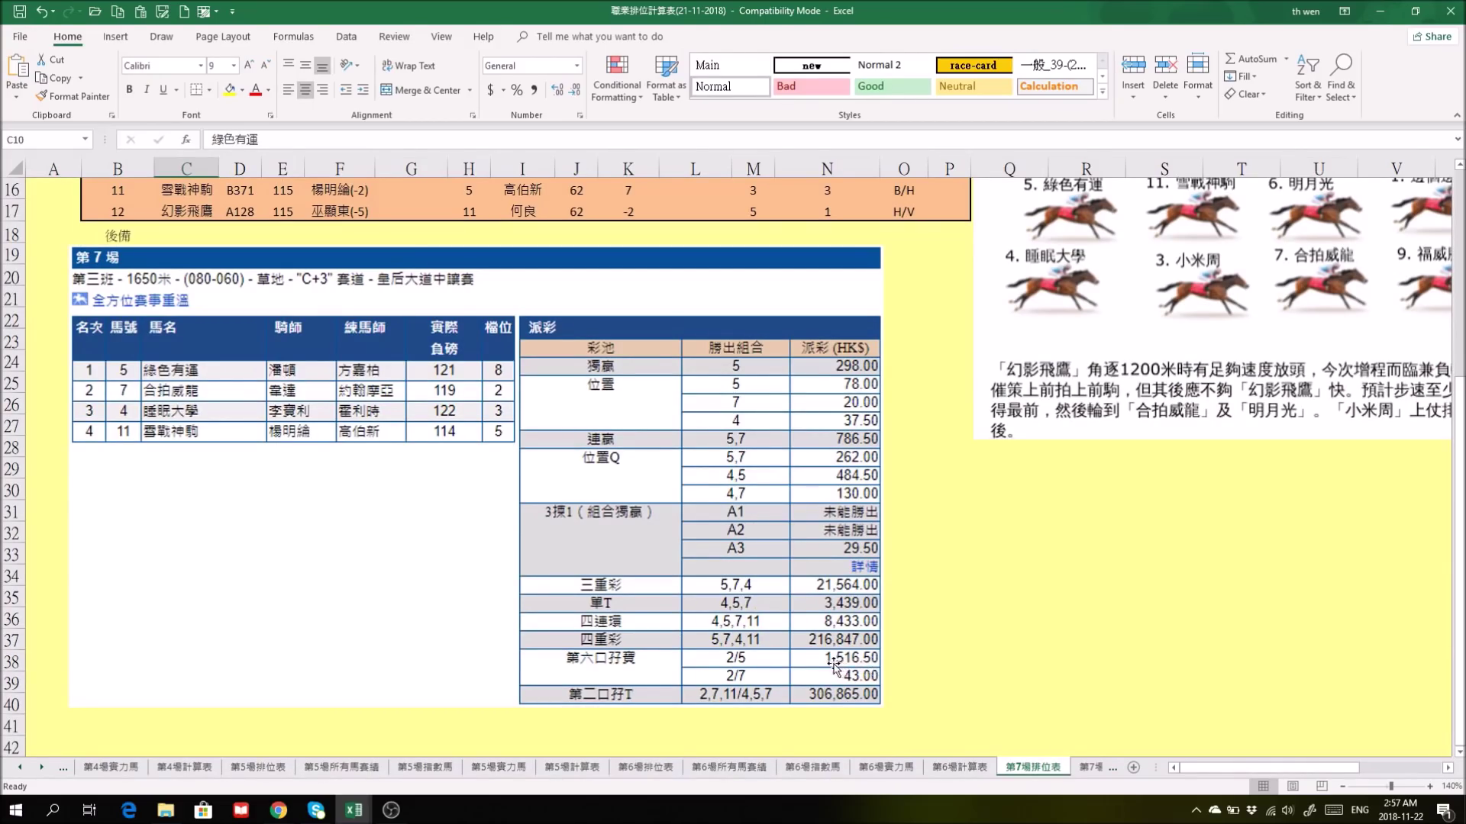
pyautogui.scroll(5, 1149, 634)
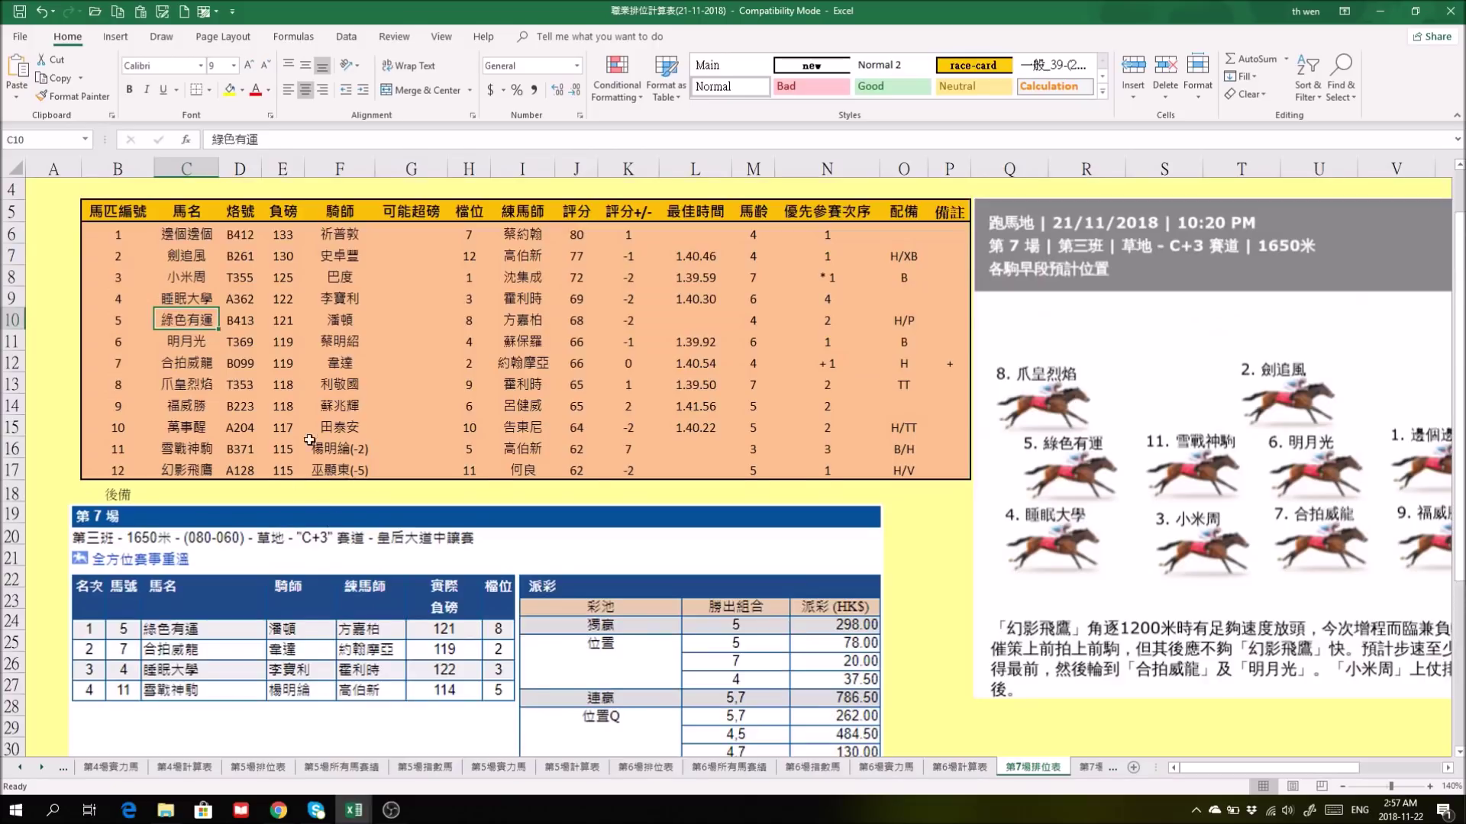
# Open race 8's 排位表 via 主頁 and examine its finishing order and the 第七口孖寶 and 三寶 dividends.
pyautogui.click(46, 222)
pyautogui.click(811, 421)
pyautogui.click(51, 212)
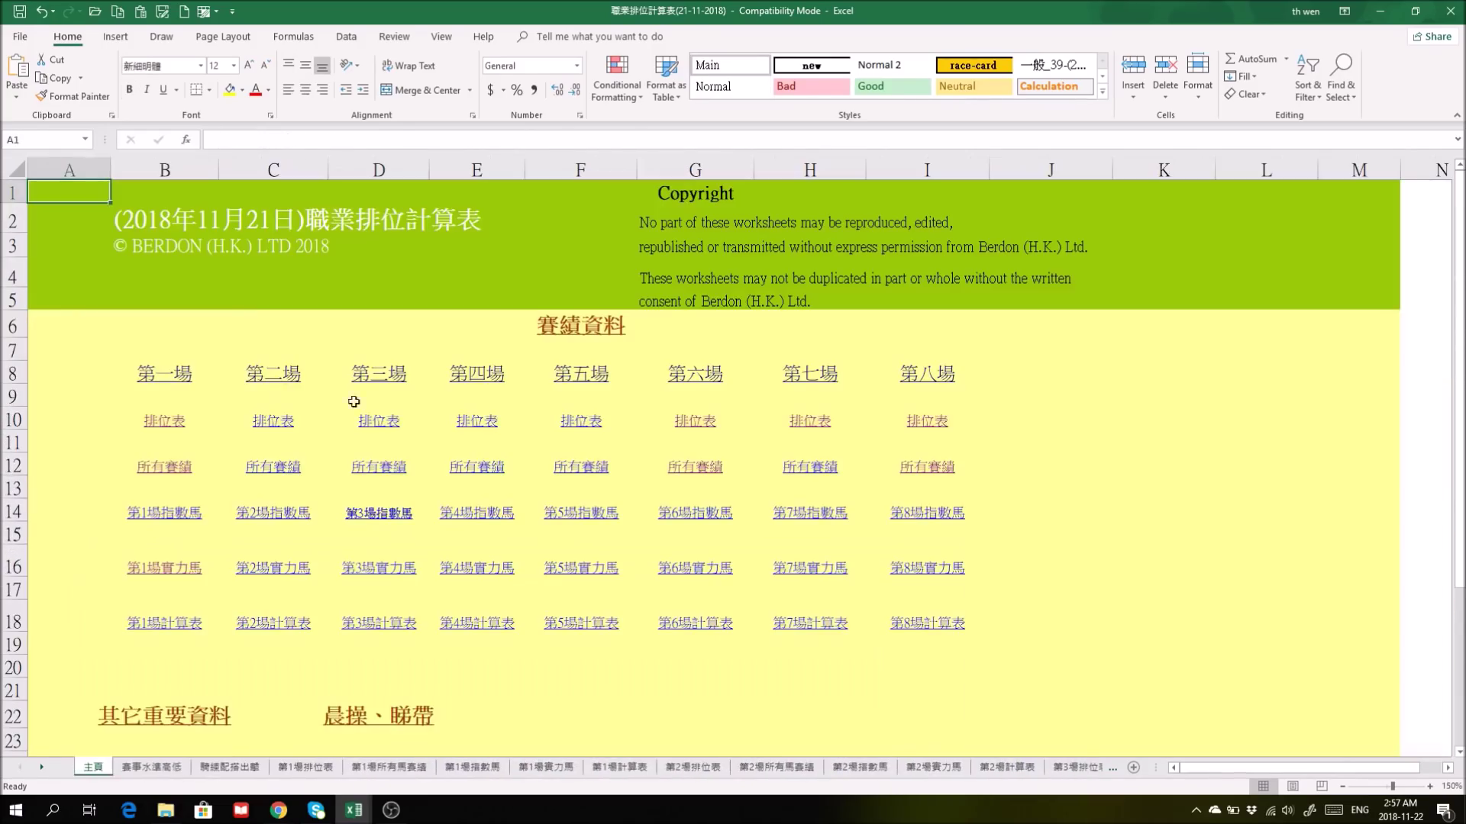
pyautogui.click(926, 419)
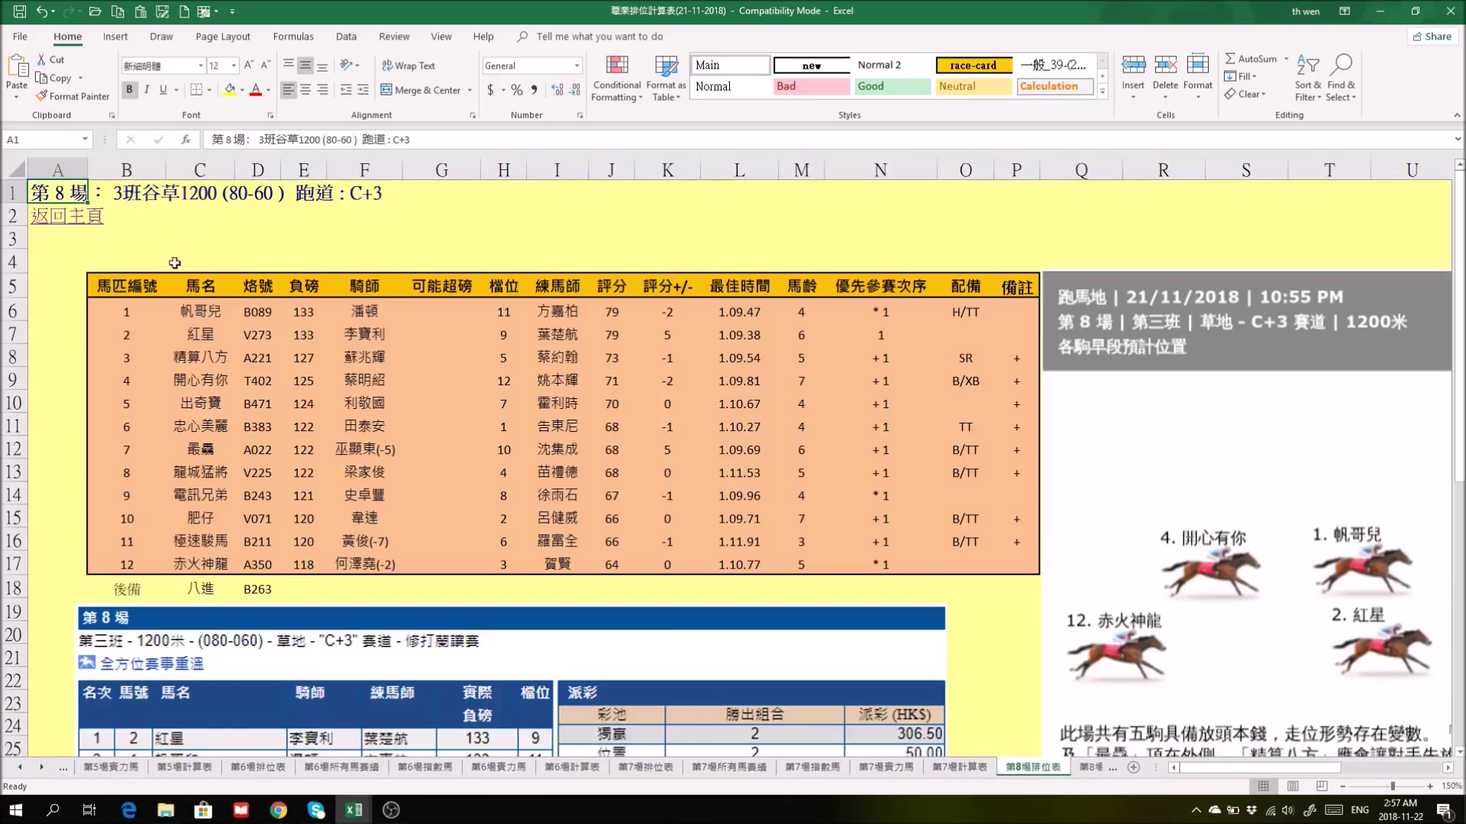
pyautogui.scroll(-3, 387, 518)
pyautogui.scroll(-1, 387, 519)
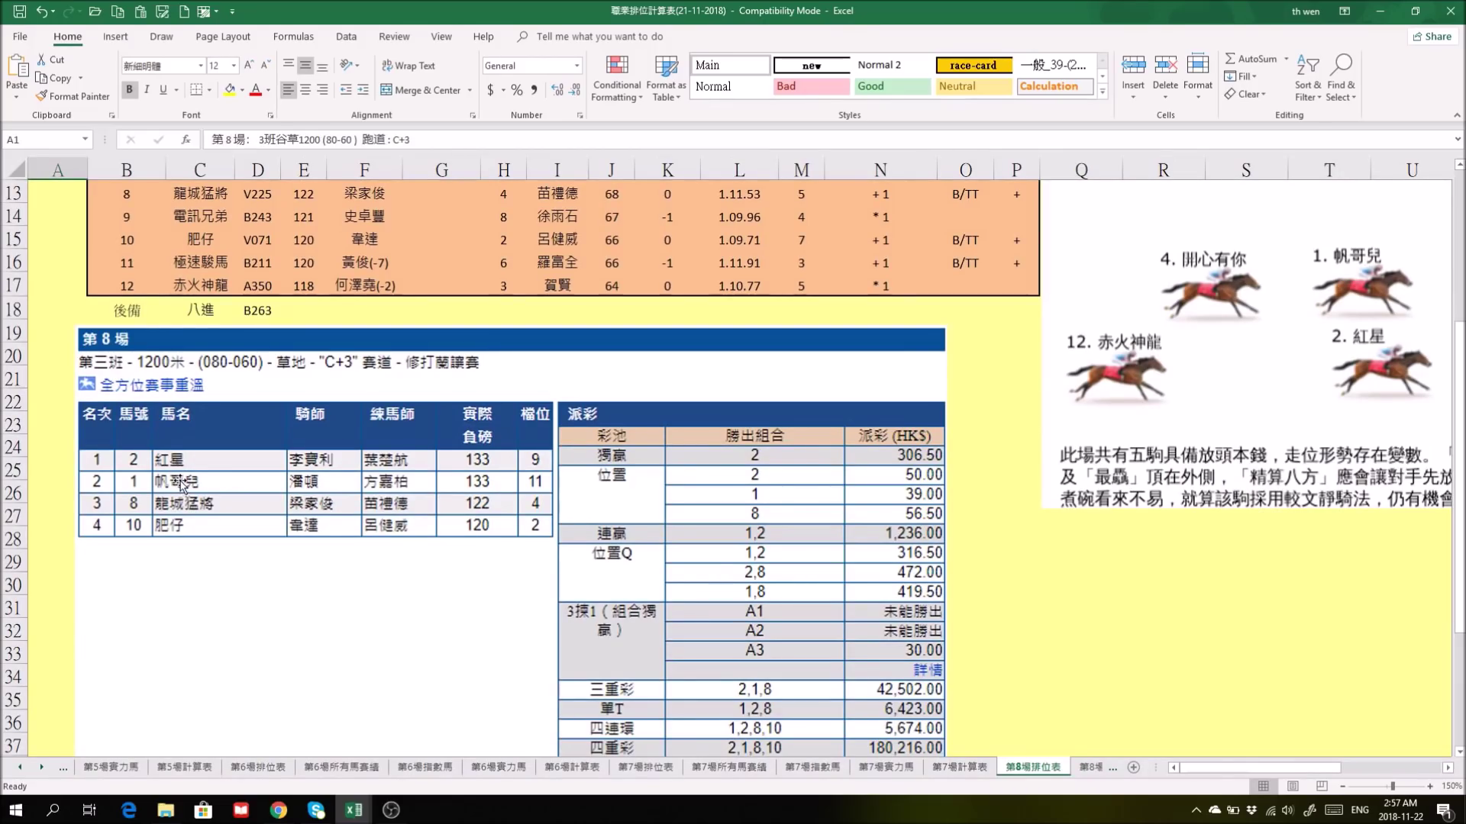
pyautogui.scroll(-2, 980, 671)
pyautogui.scroll(-1, 995, 680)
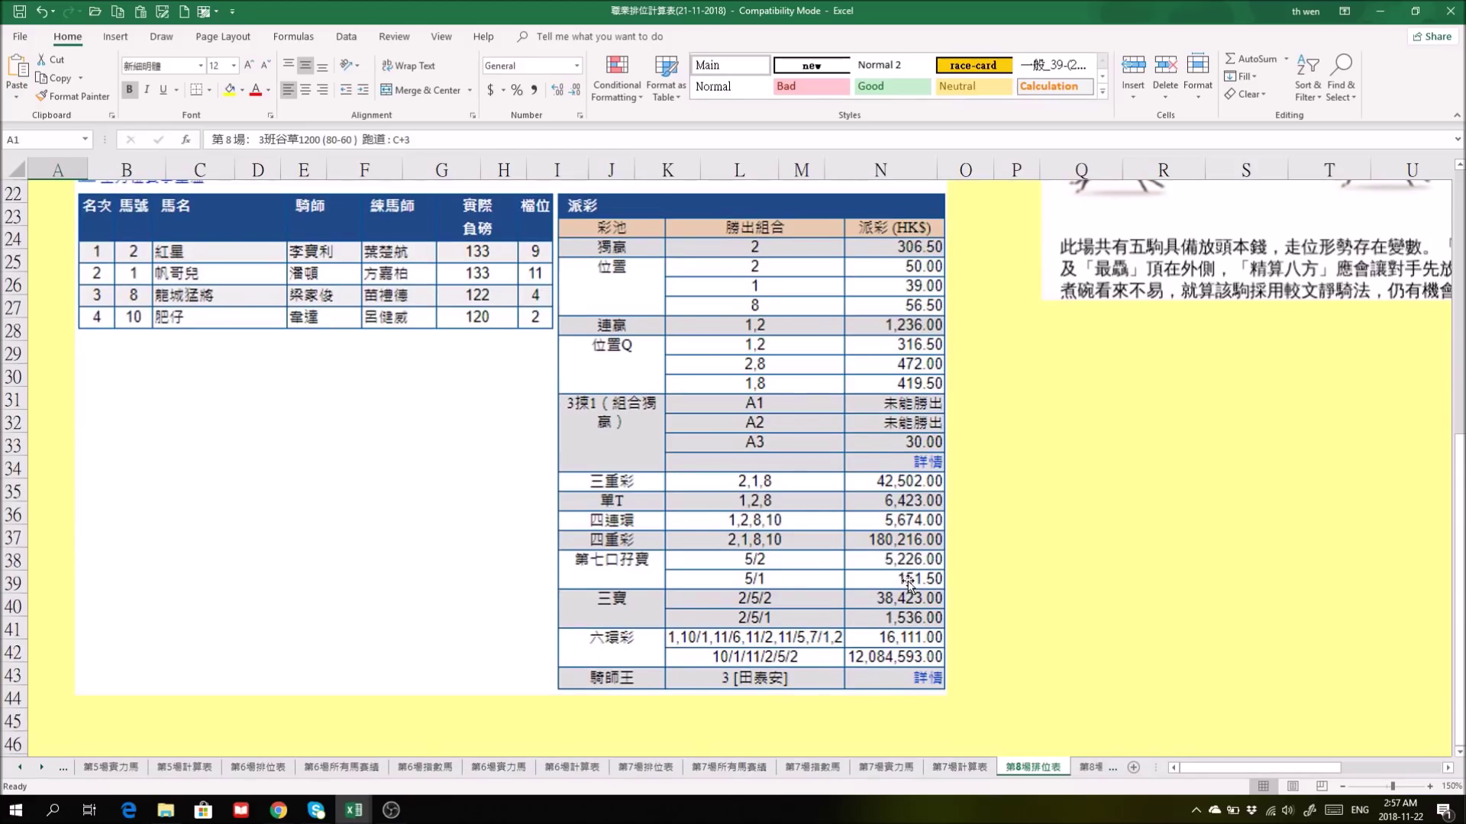
pyautogui.scroll(2, 1156, 611)
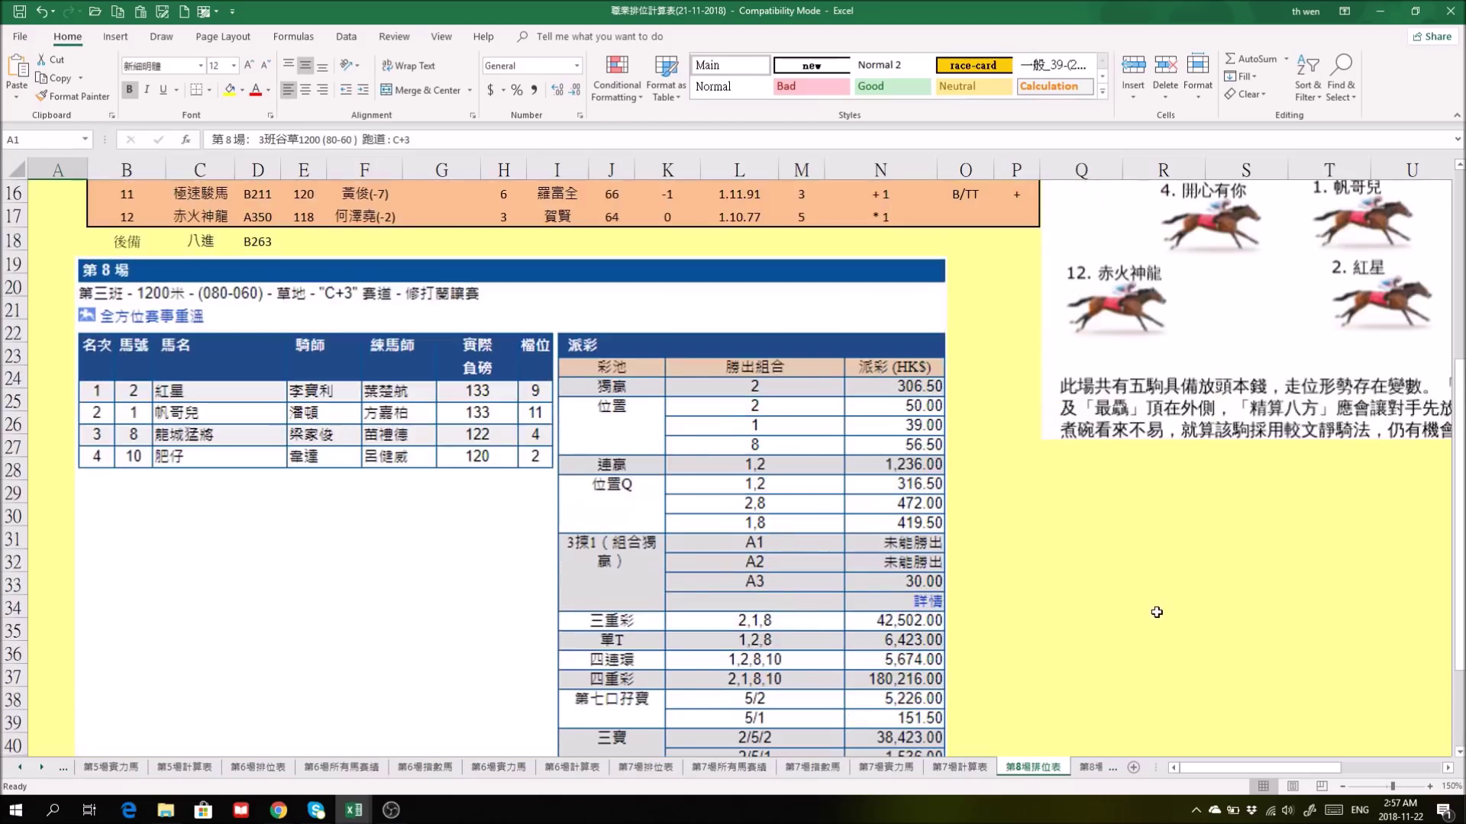
pyautogui.scroll(-1, 1157, 613)
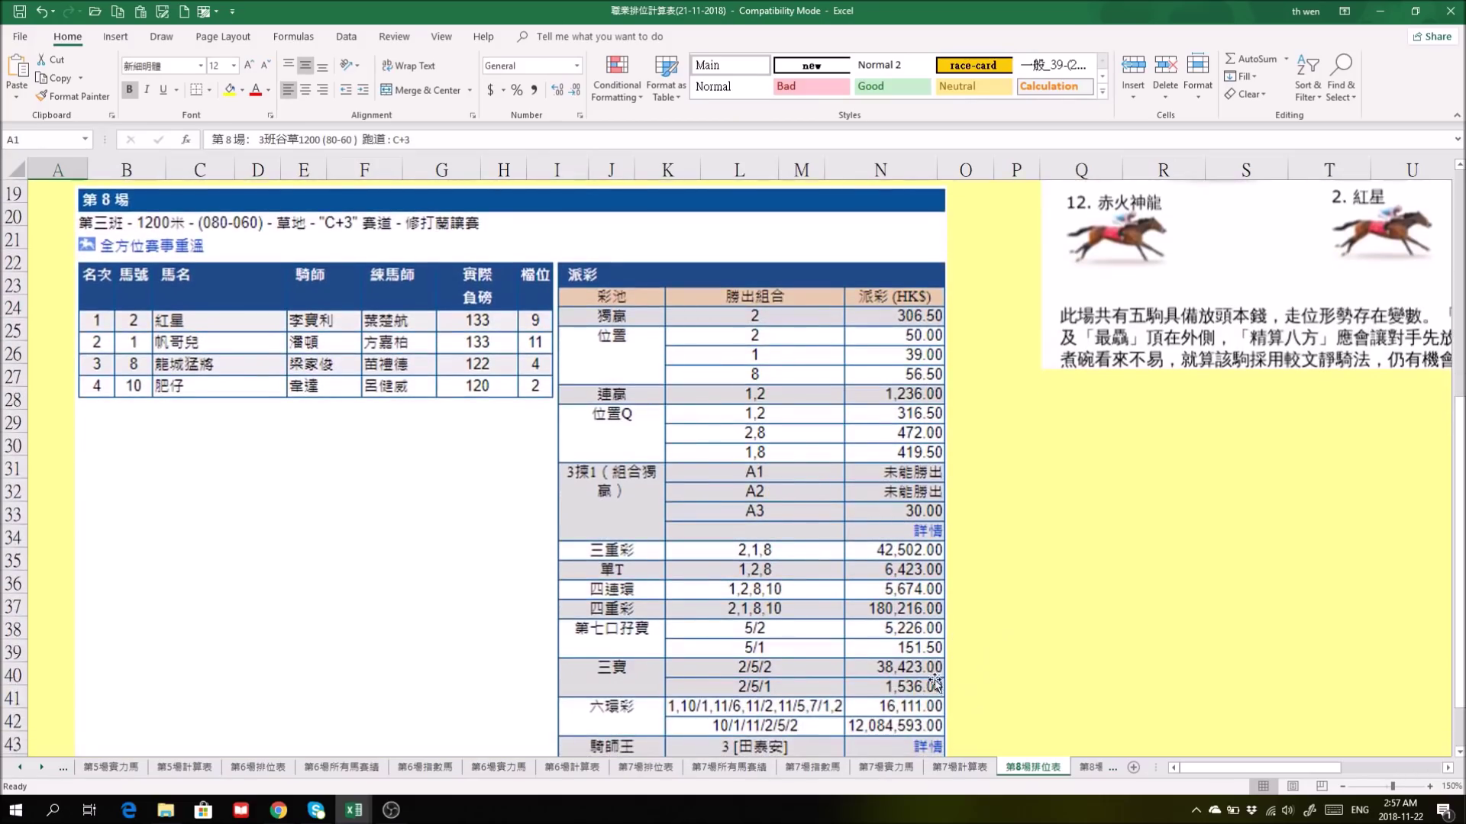
# Recheck race 8's runner list against the lower rows of its 派彩 table.
pyautogui.scroll(4, 905, 657)
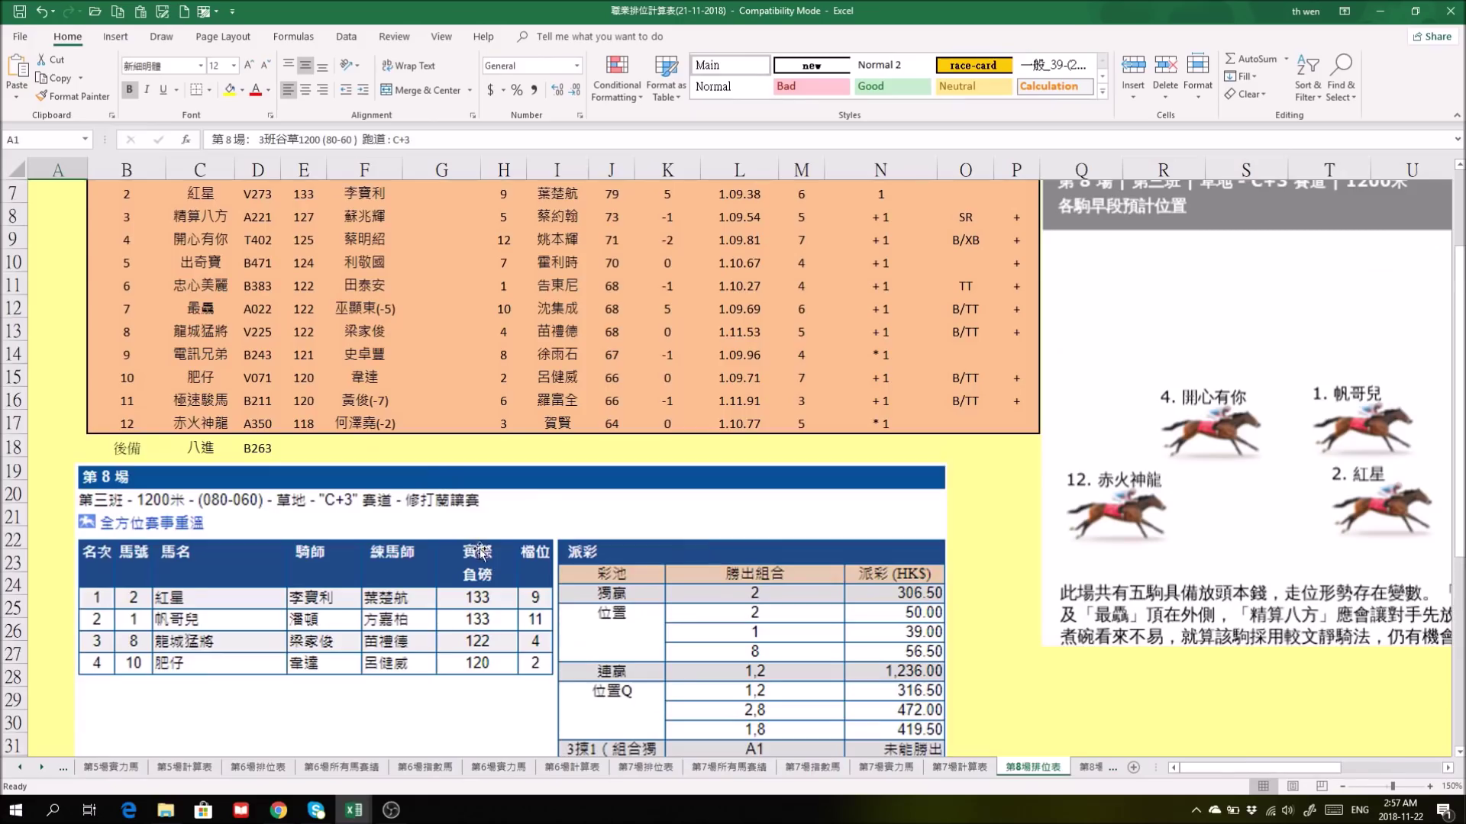
pyautogui.scroll(2, 480, 551)
pyautogui.scroll(-8, 481, 553)
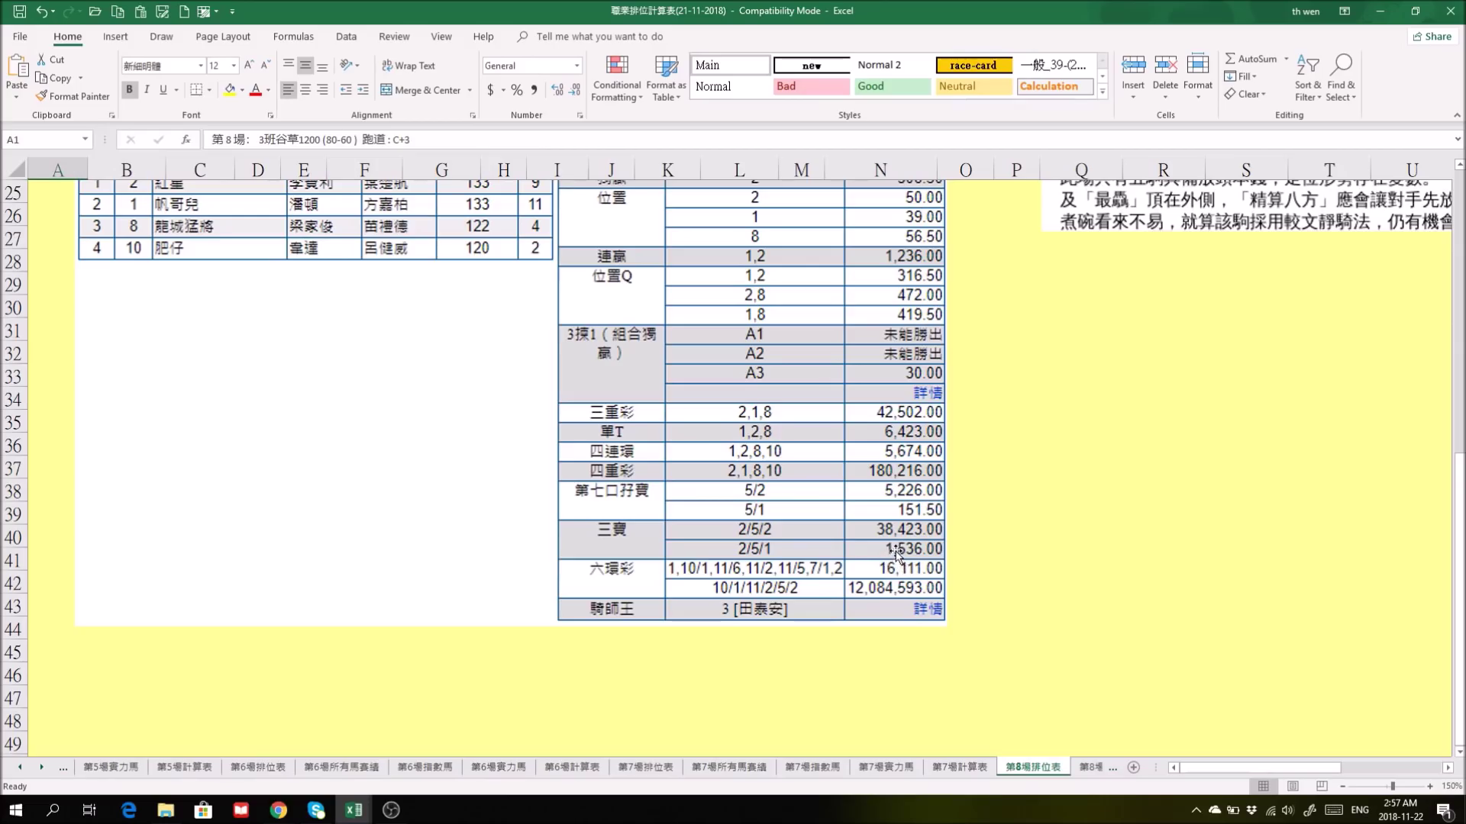
pyautogui.scroll(1, 1013, 535)
pyautogui.scroll(8, 1014, 535)
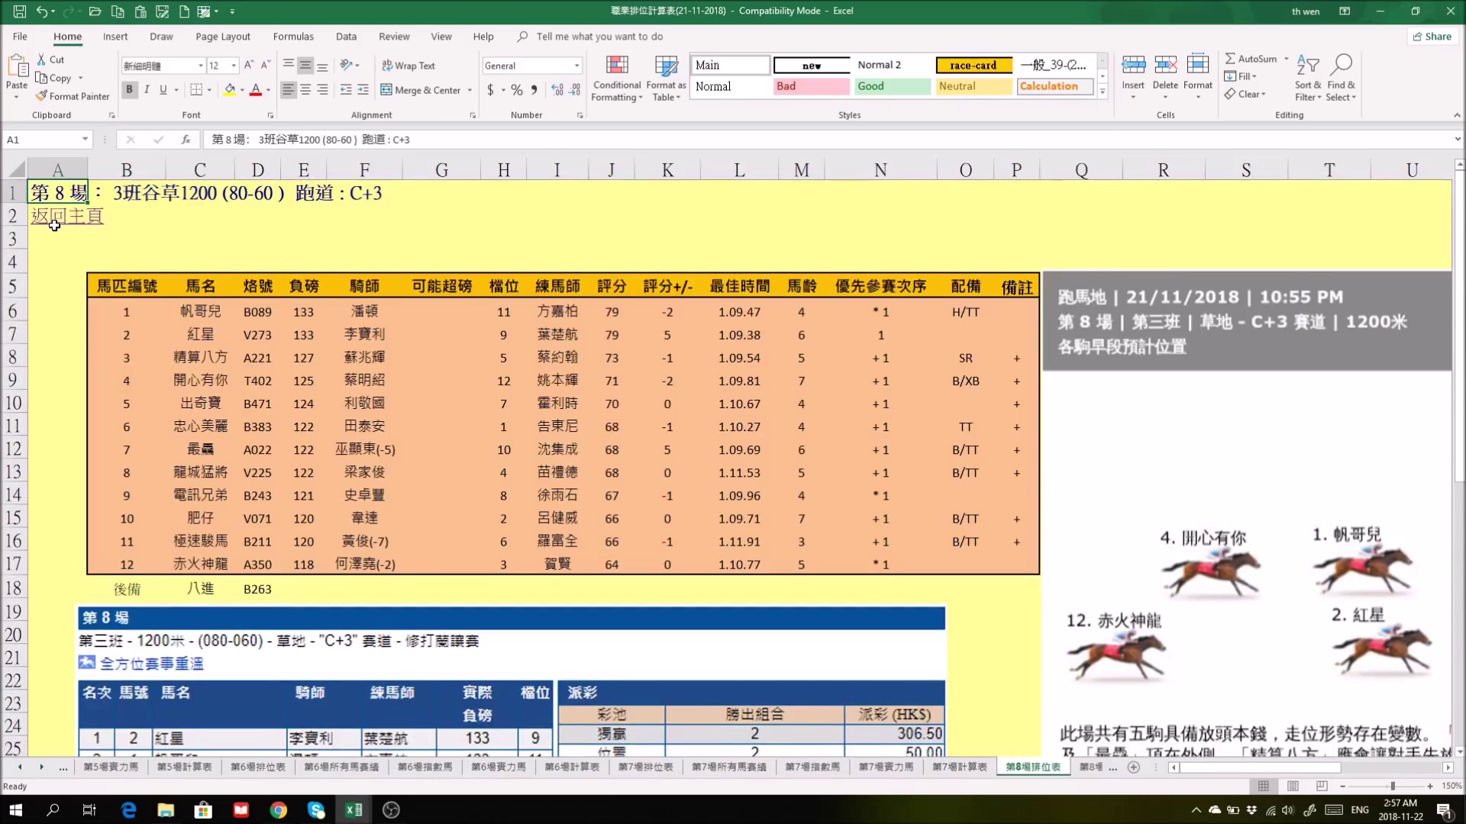
# Go back through 主頁 to race 7's 排位表 and highlight the 馬名 and 烙號 of 綠色有運.
pyautogui.click(54, 225)
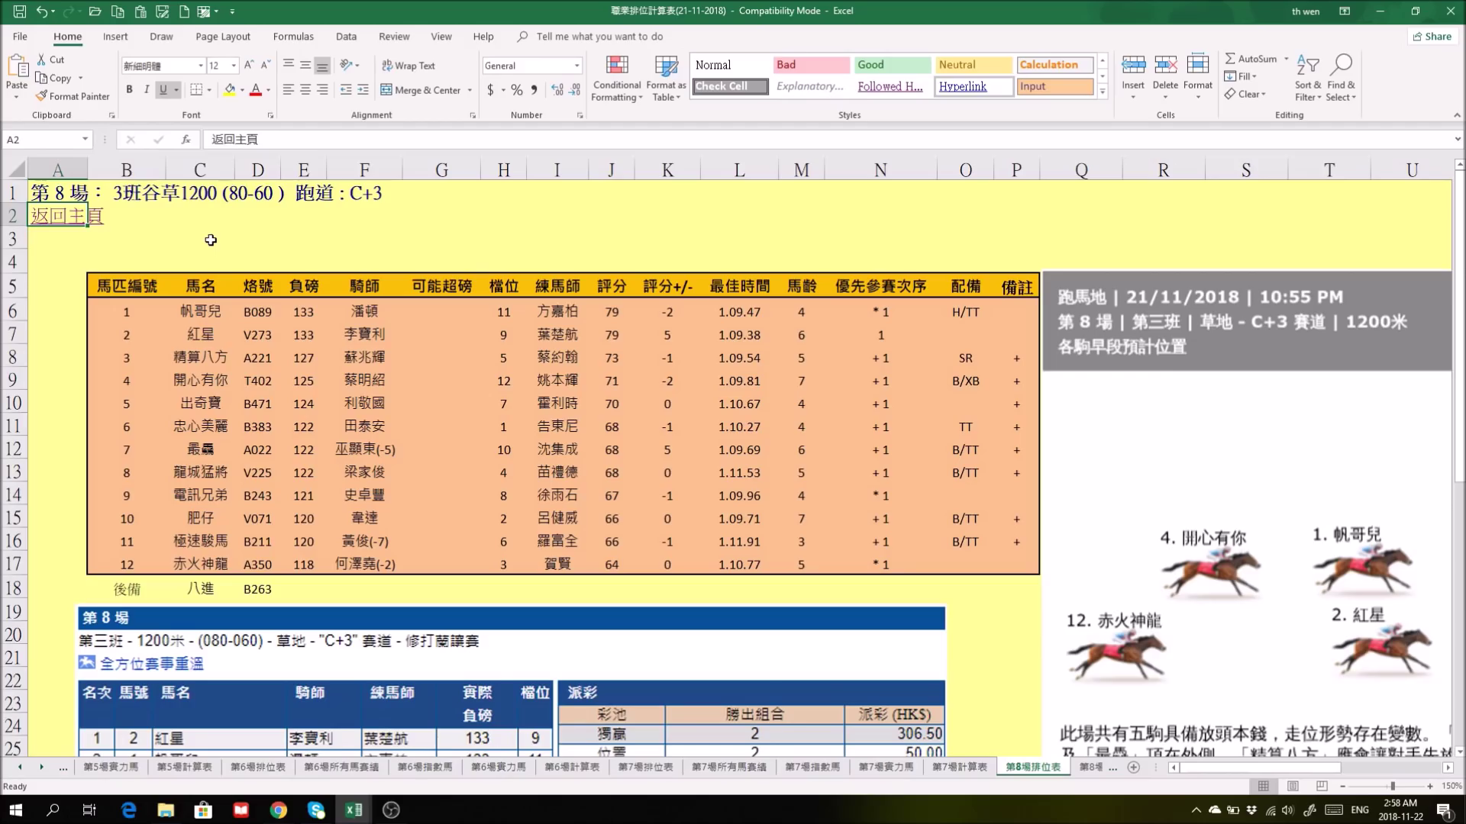
pyautogui.click(64, 222)
pyautogui.click(823, 417)
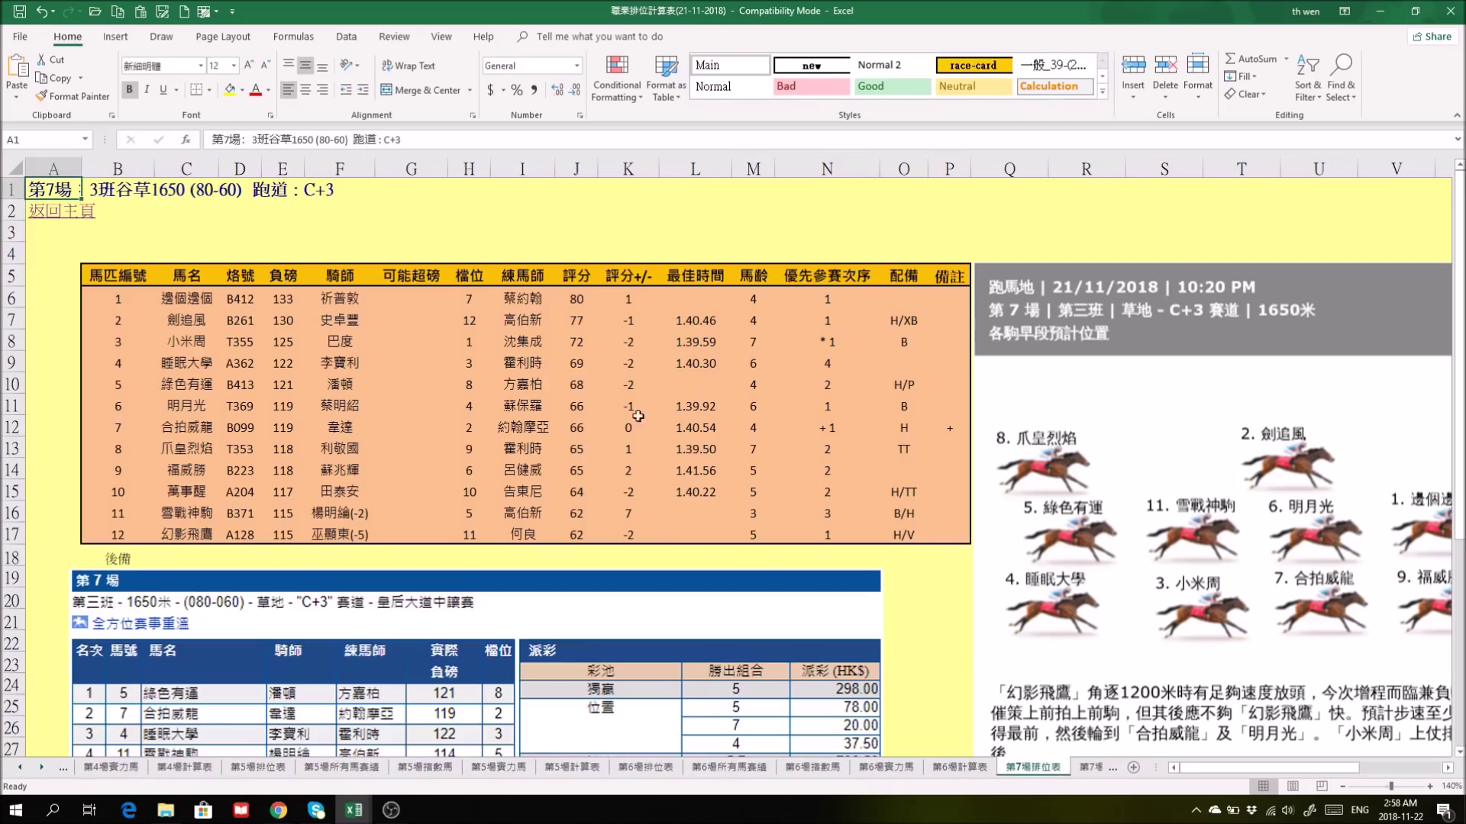
pyautogui.click(192, 385)
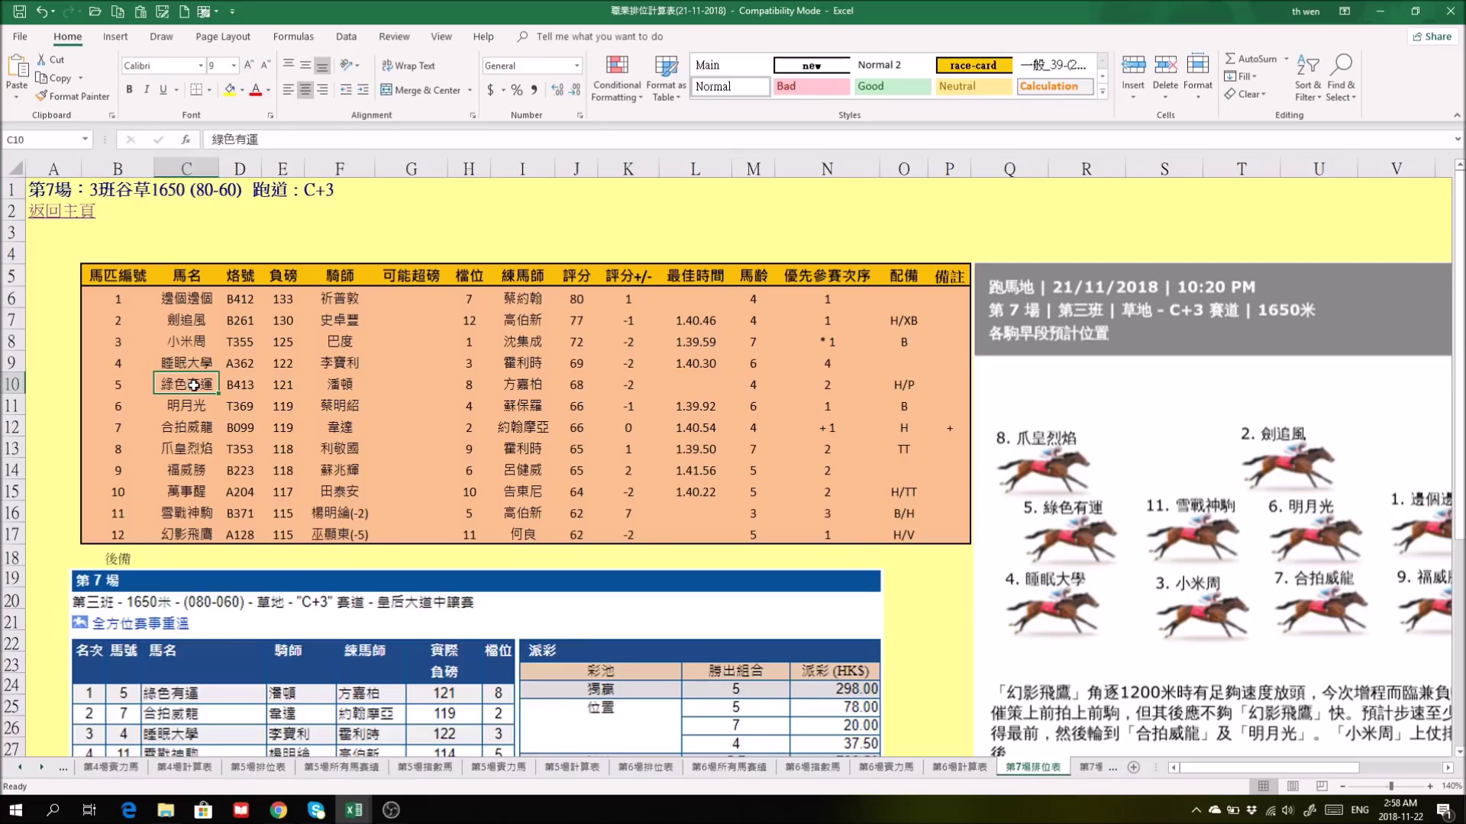
pyautogui.moveTo(188, 387); pyautogui.dragTo(291, 387)
pyautogui.moveTo(191, 386); pyautogui.dragTo(243, 387)
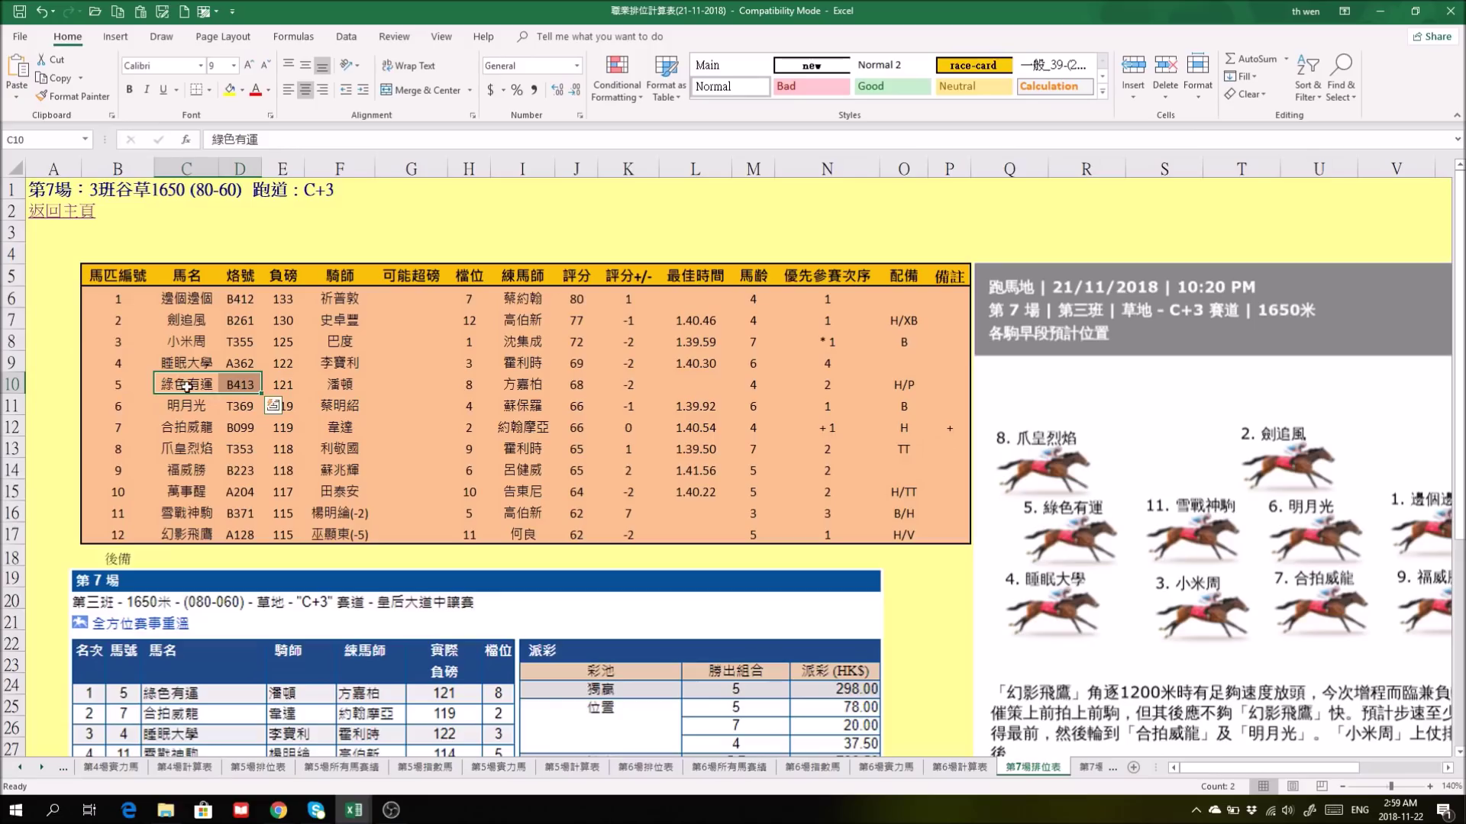
pyautogui.click(186, 383)
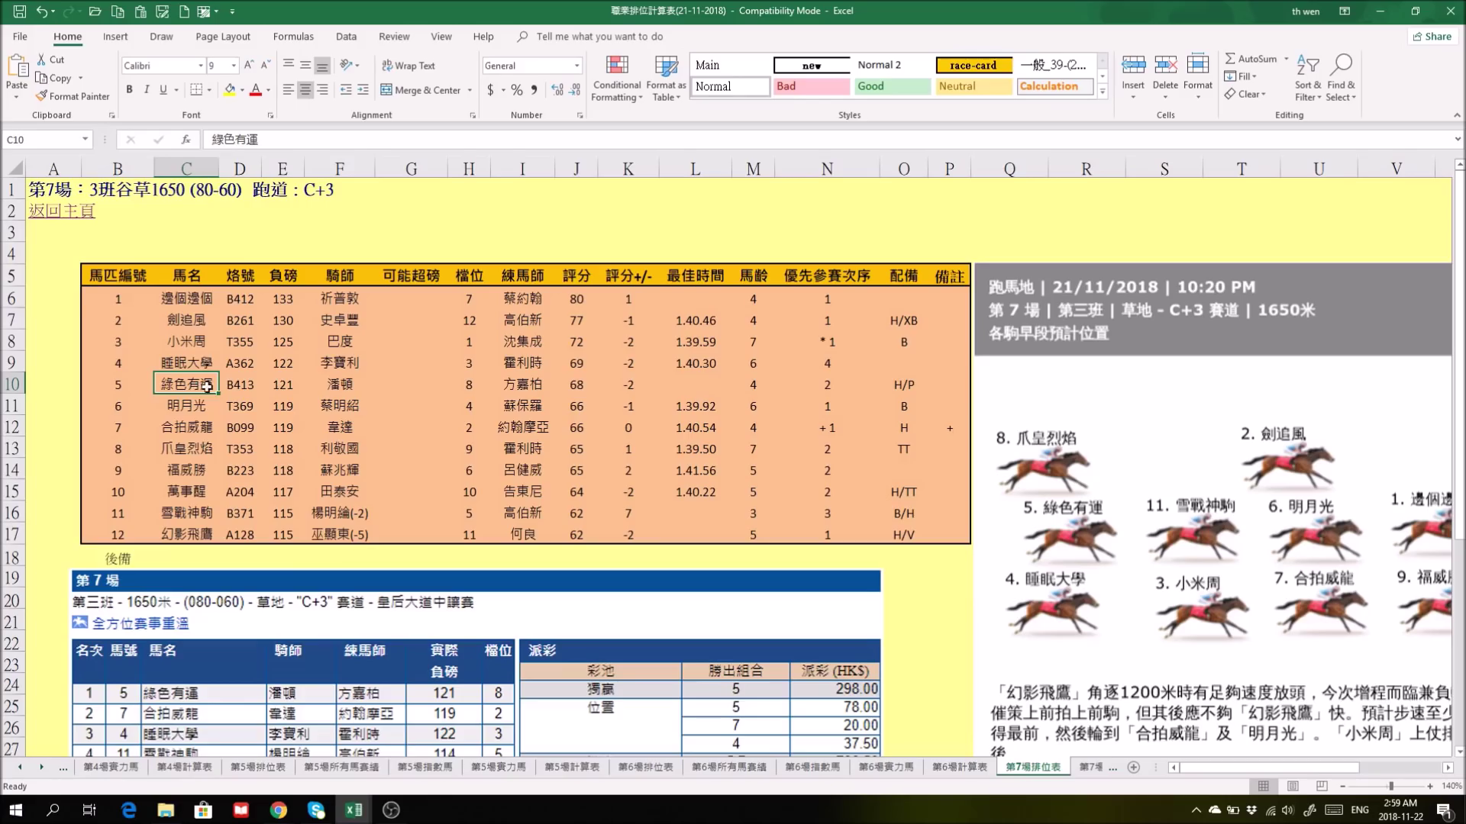
# Switch to Chrome and open 海外賽績紀錄 from 綠色有運's 馬匹資料 page.
pyautogui.click(280, 810)
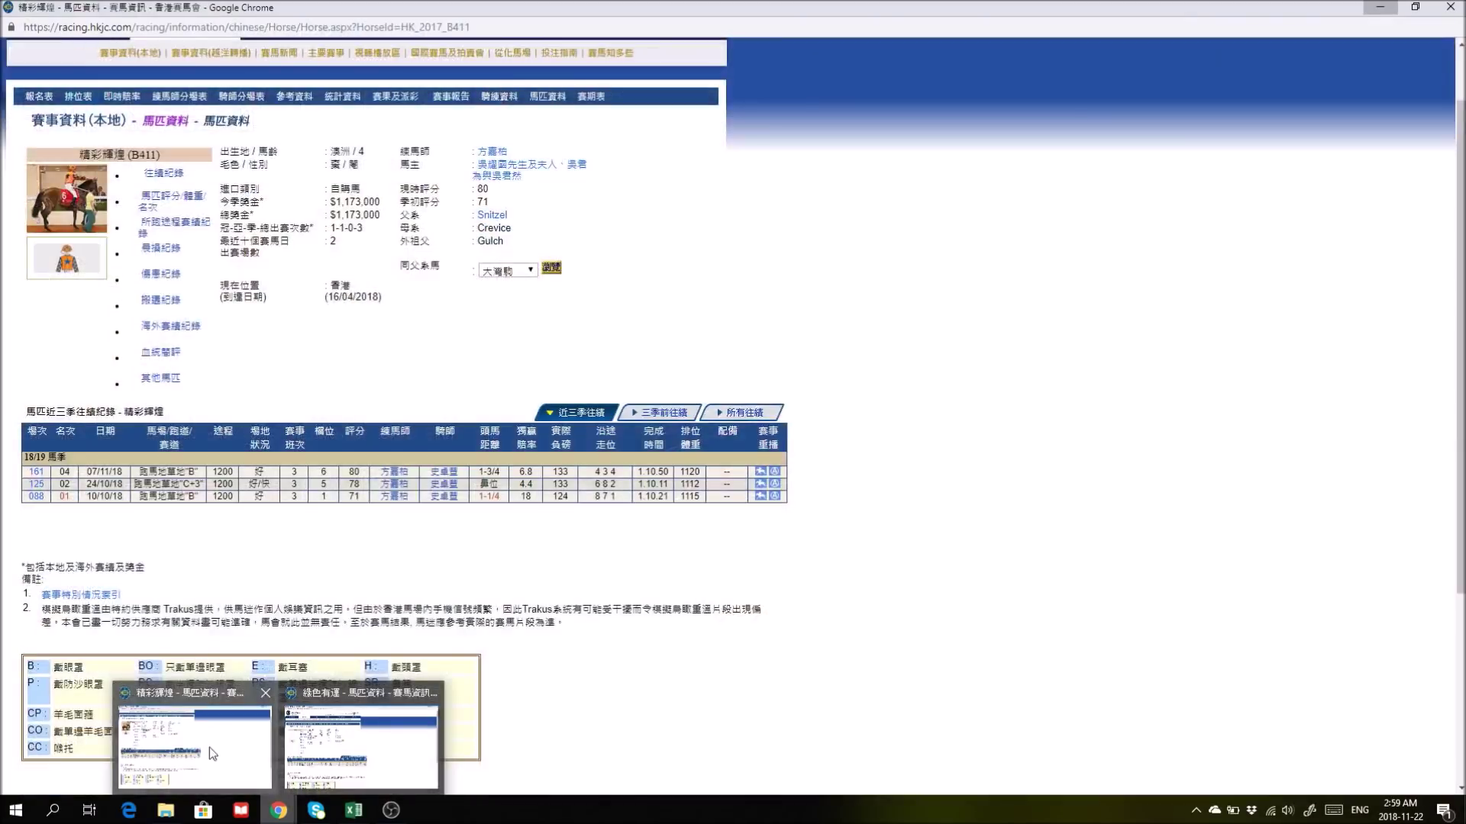
pyautogui.click(351, 756)
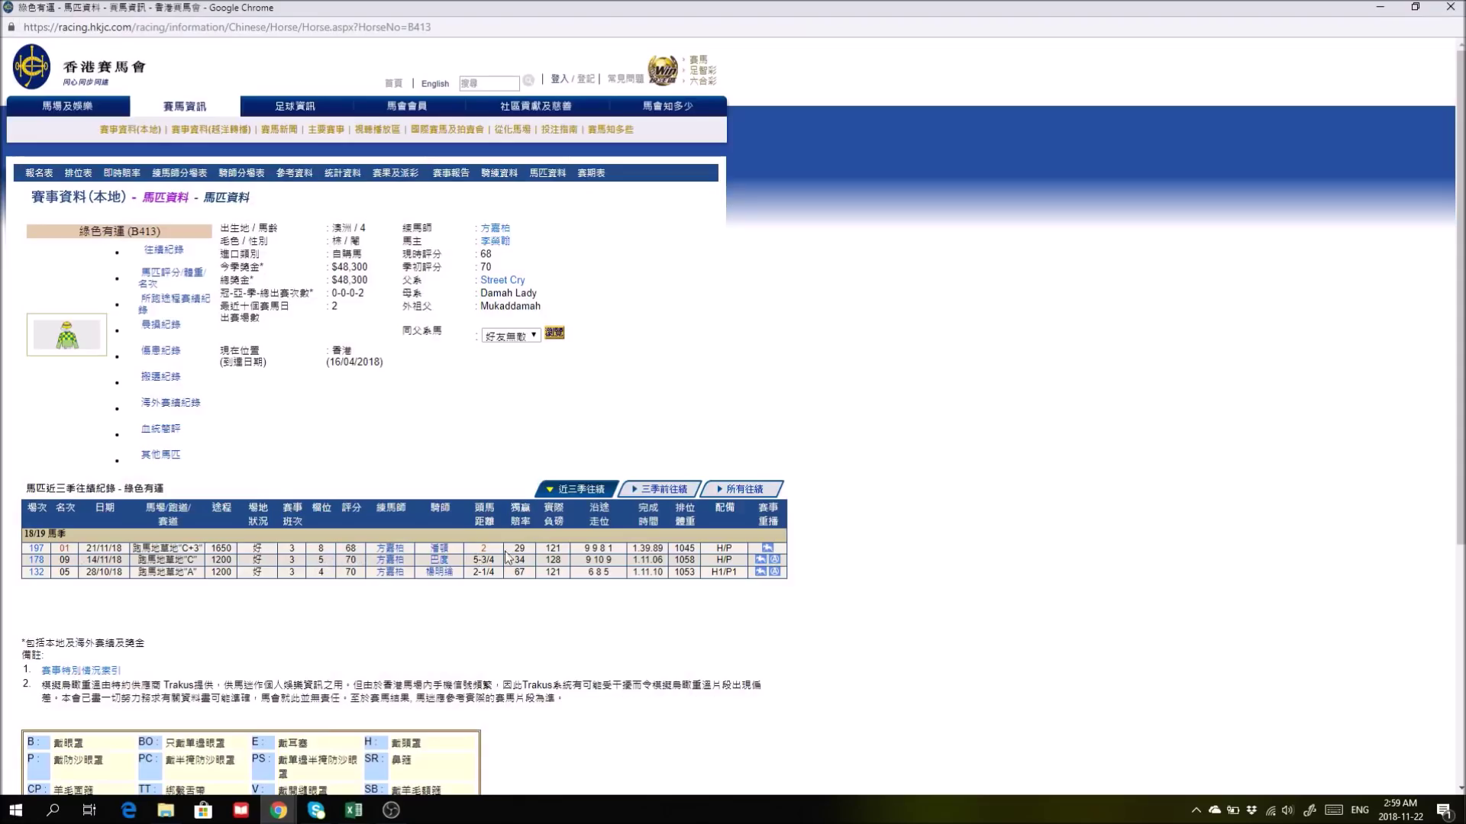
pyautogui.click(165, 402)
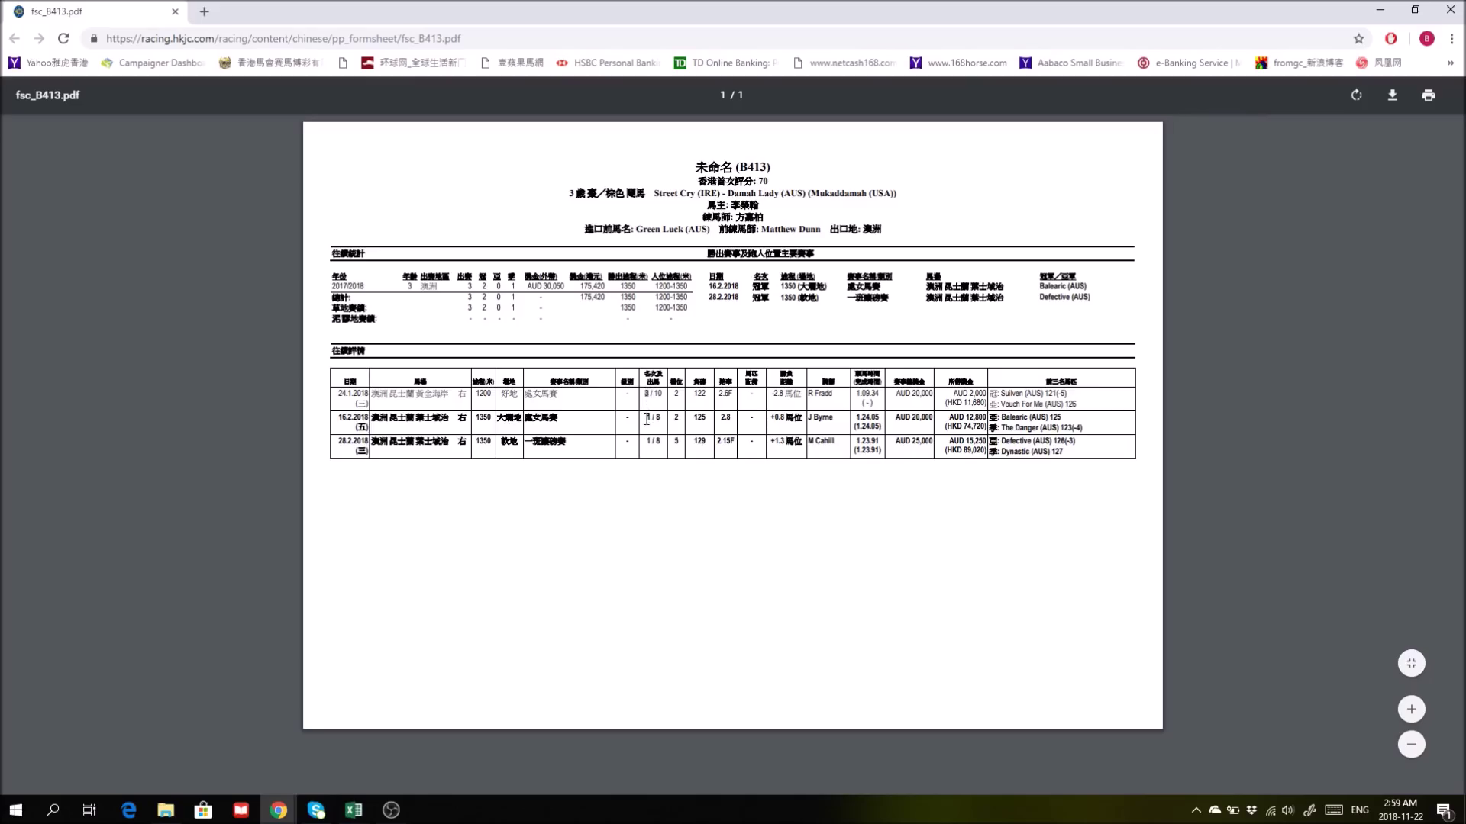
# Examine the placings in 綠色有運's three overseas runs, and switch back to race 7's 排位表 in Excel.
pyautogui.moveTo(646, 419); pyautogui.dragTo(668, 488)
pyautogui.click(669, 491)
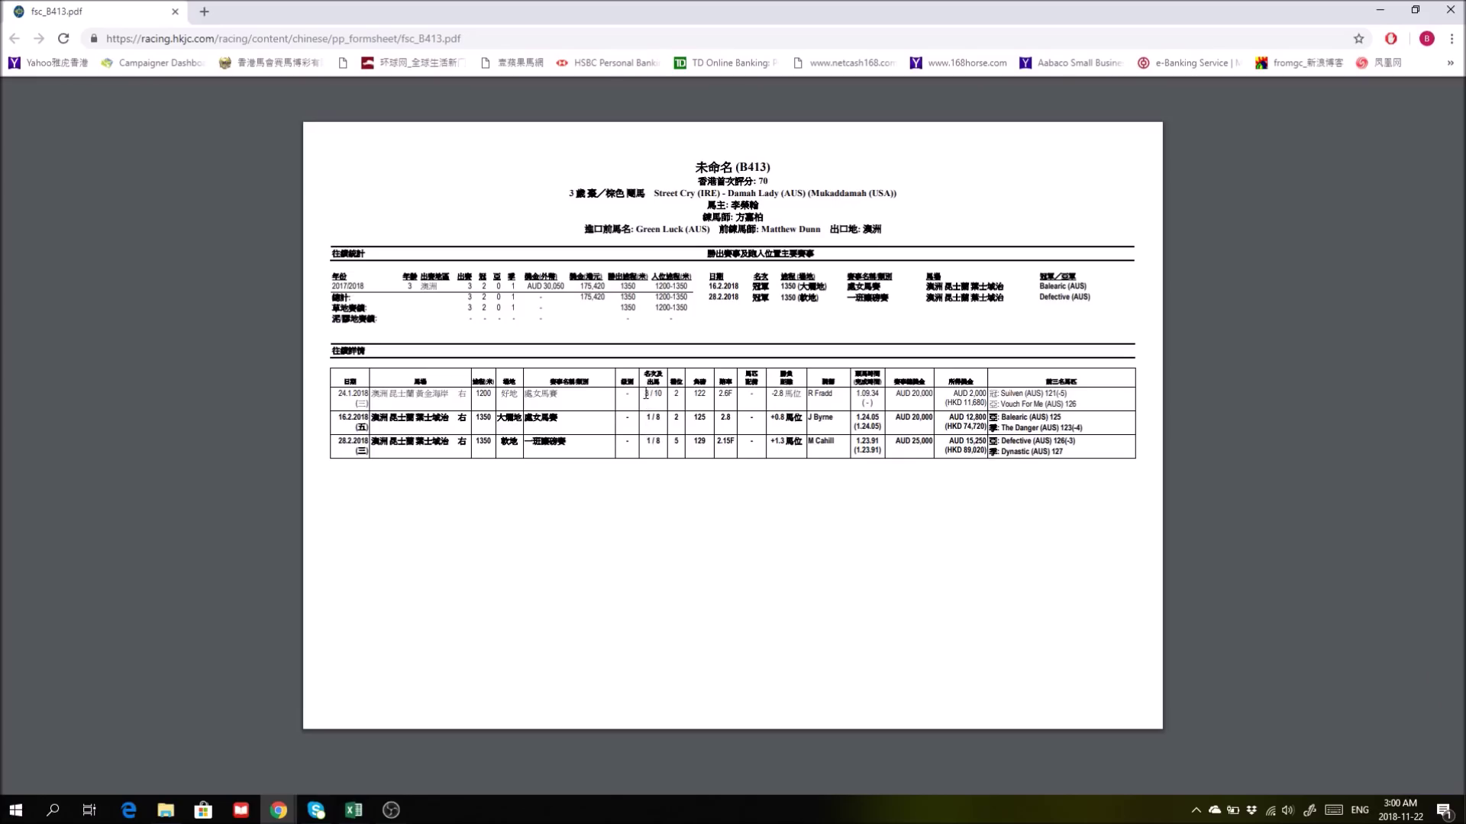
pyautogui.moveTo(645, 394); pyautogui.dragTo(687, 484)
pyautogui.click(687, 484)
pyautogui.click(353, 810)
pyautogui.click(319, 768)
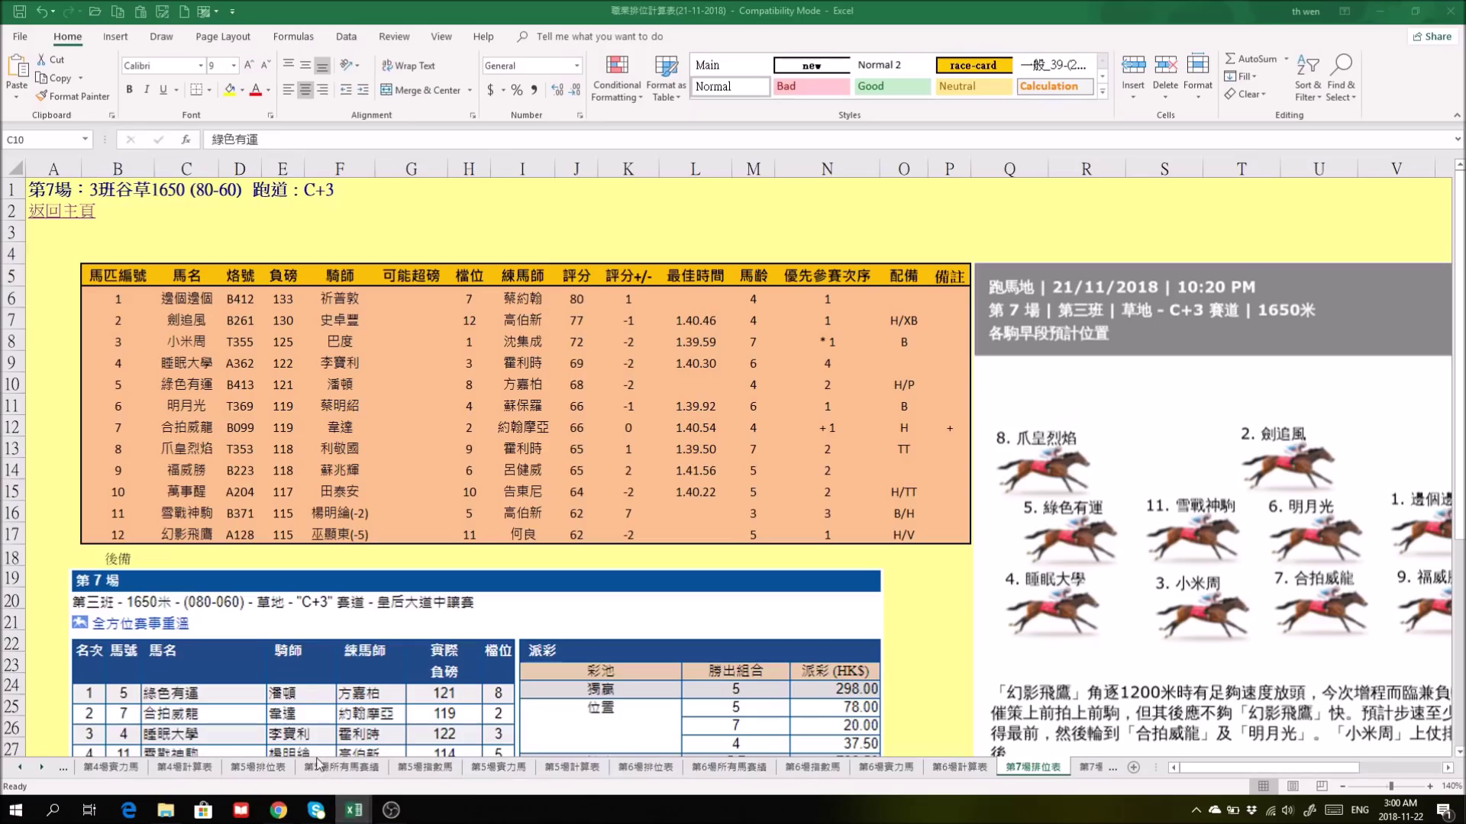
# Recheck 綠色有運's overseas form PDF in Chrome, and return to race 7's 排位表 in Excel.
pyautogui.click(177, 319)
pyautogui.click(187, 302)
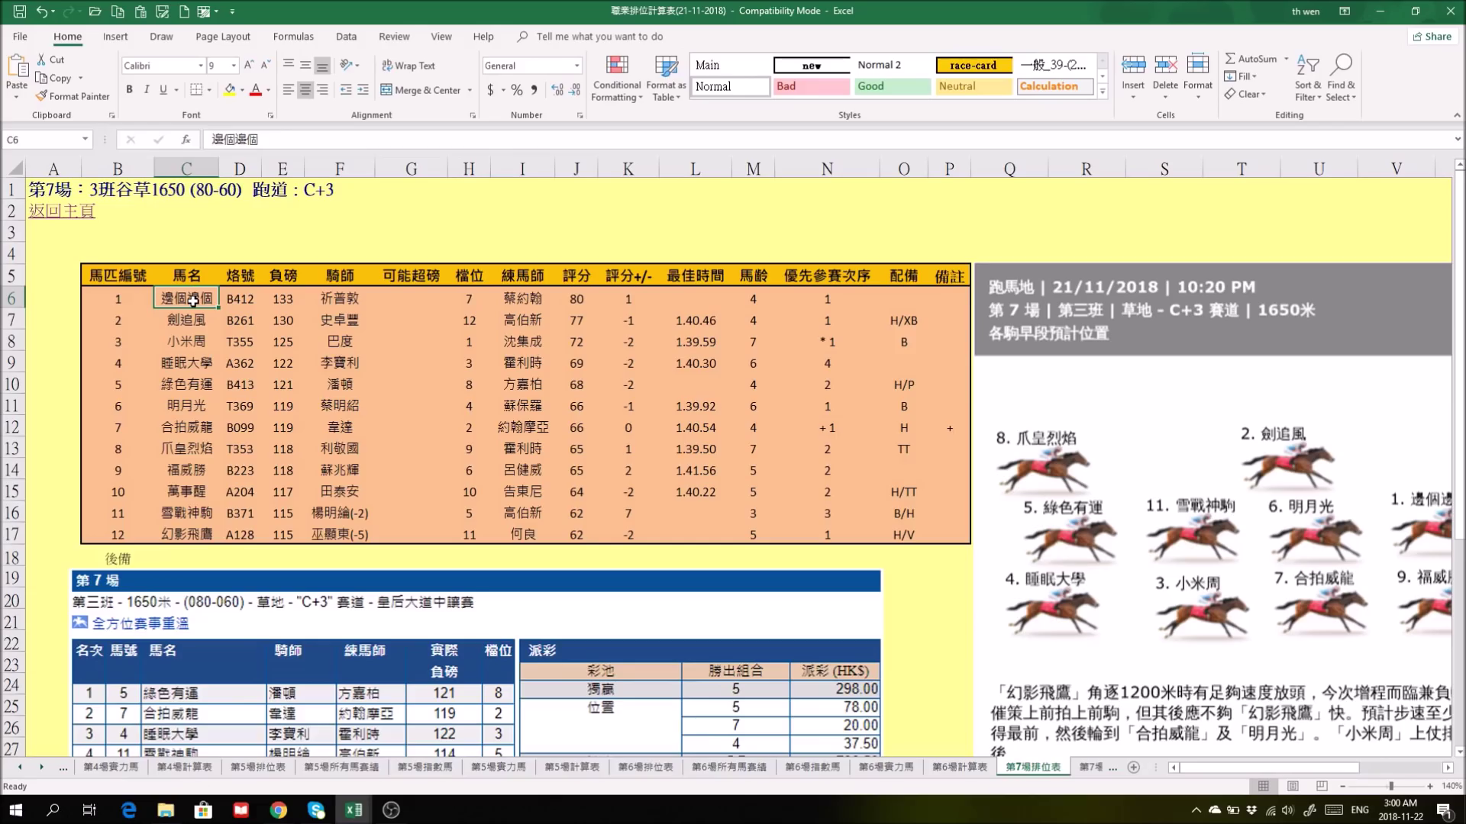
pyautogui.moveTo(278, 810)
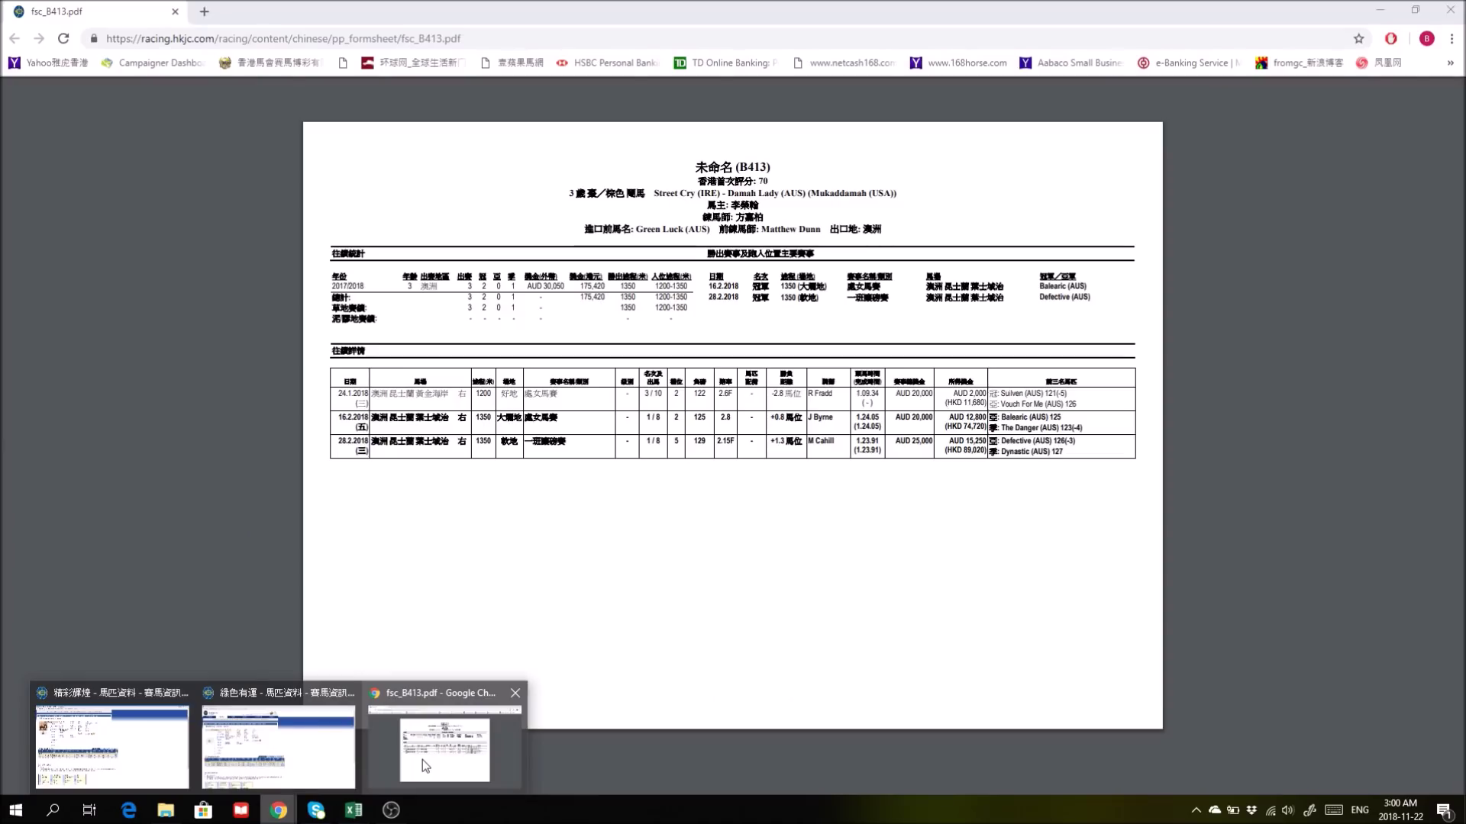
pyautogui.moveTo(222, 776)
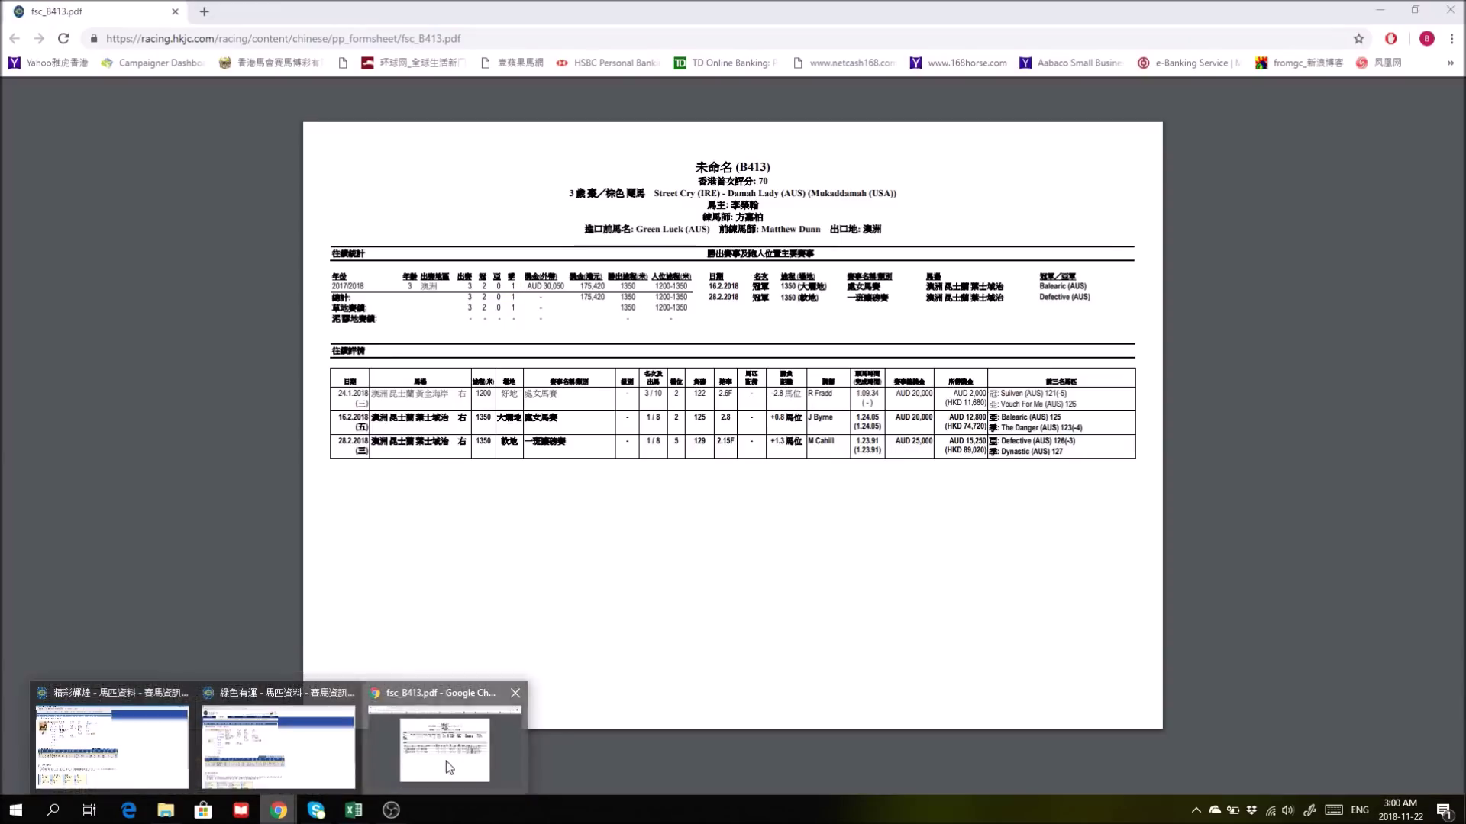
pyautogui.click(446, 761)
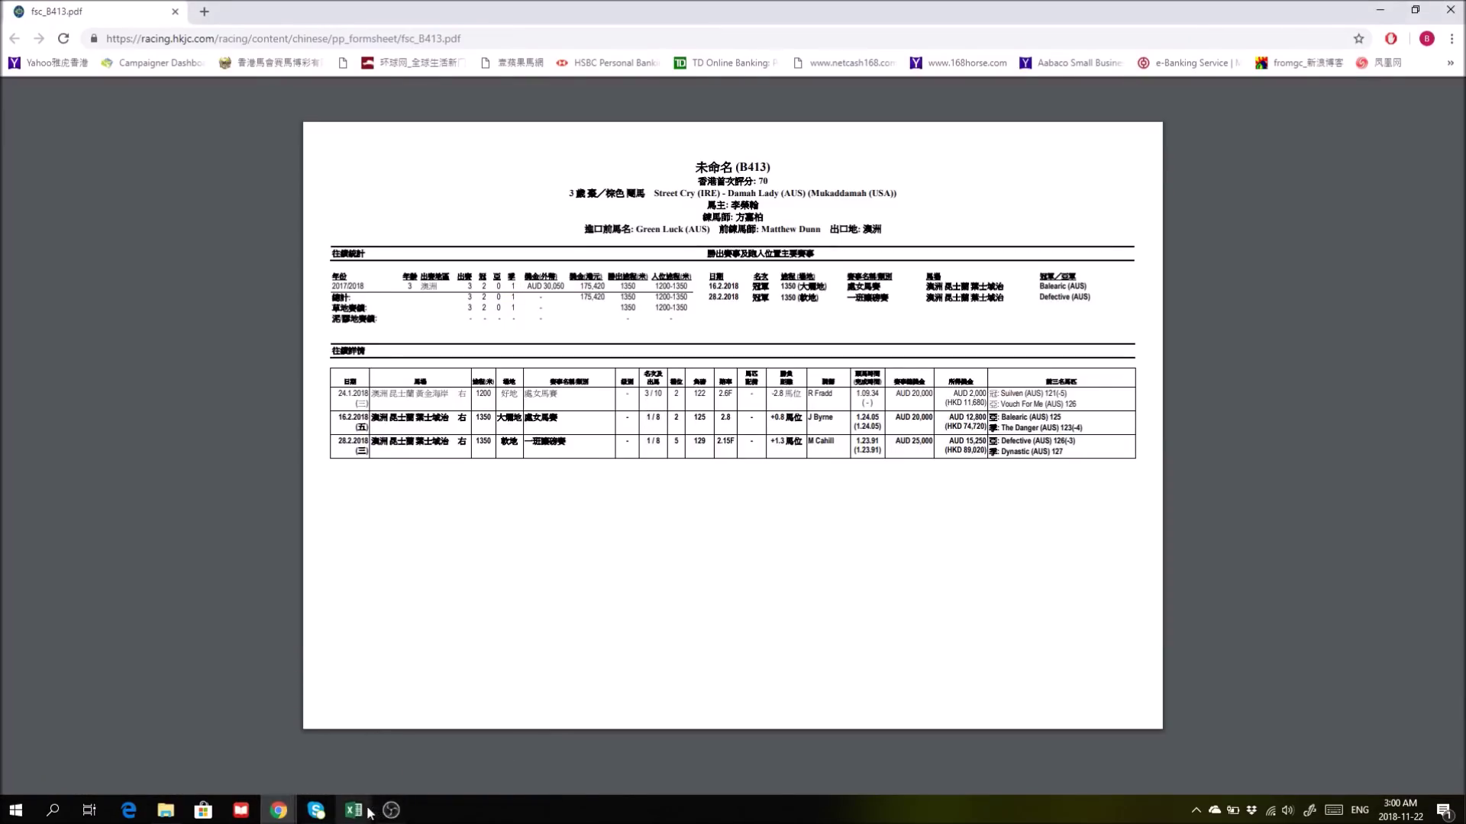
pyautogui.moveTo(353, 809)
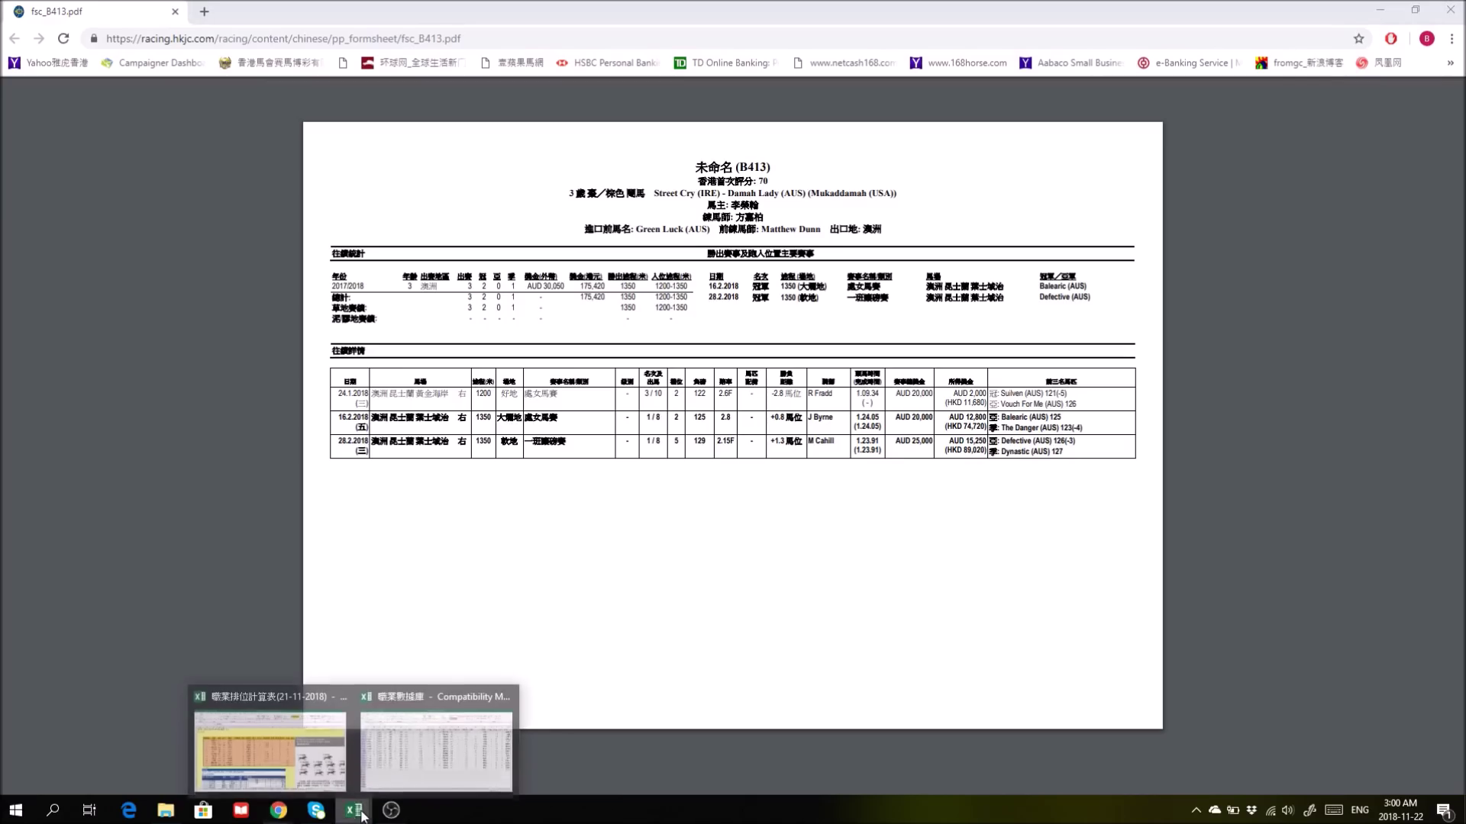
pyautogui.click(321, 744)
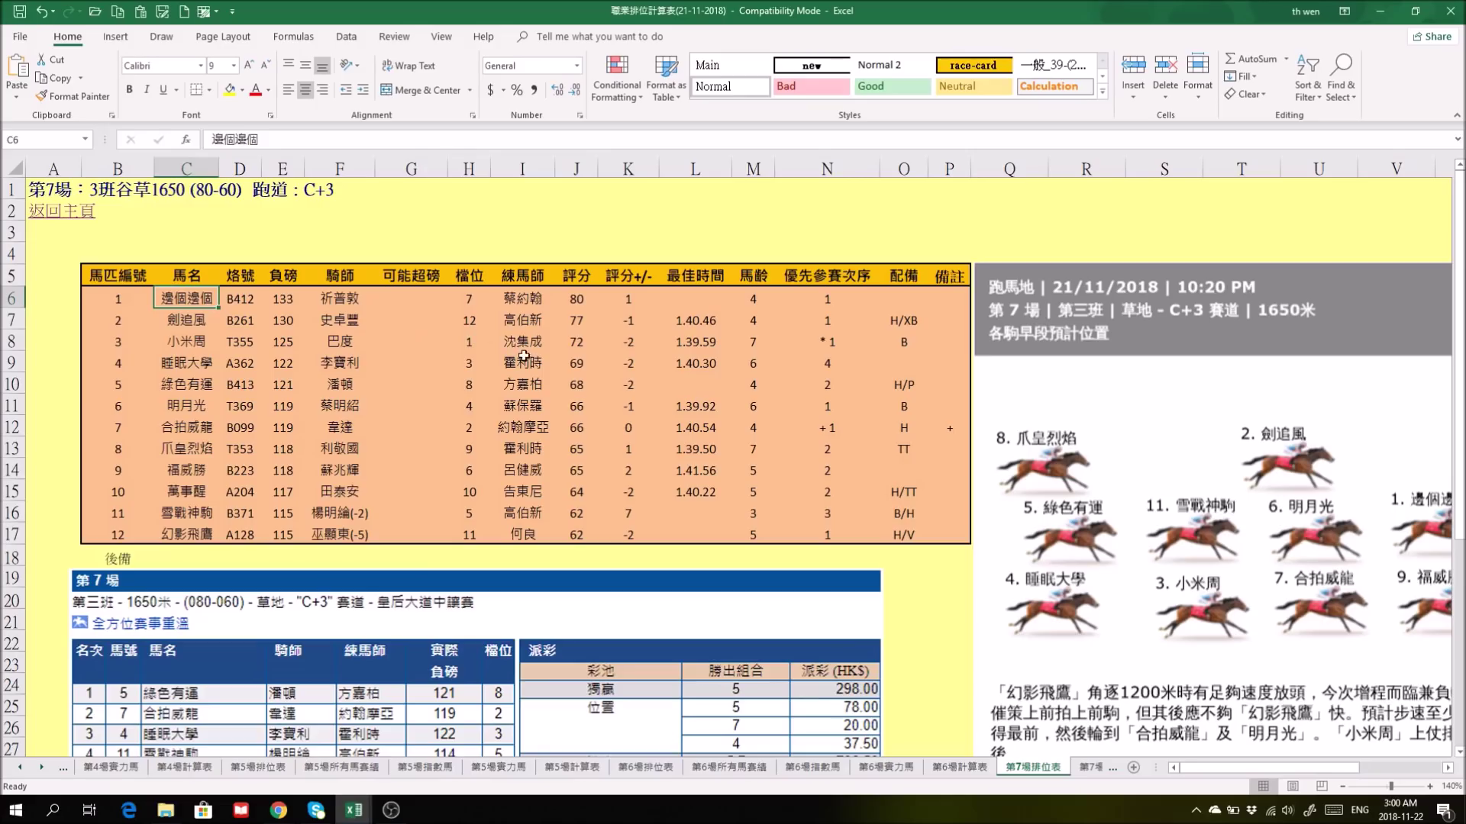
# Highlight 綠色有運's entry in race 7's 排位表 from 馬名 to 練馬師, and again from 馬名 to 檔位.
pyautogui.click(520, 384)
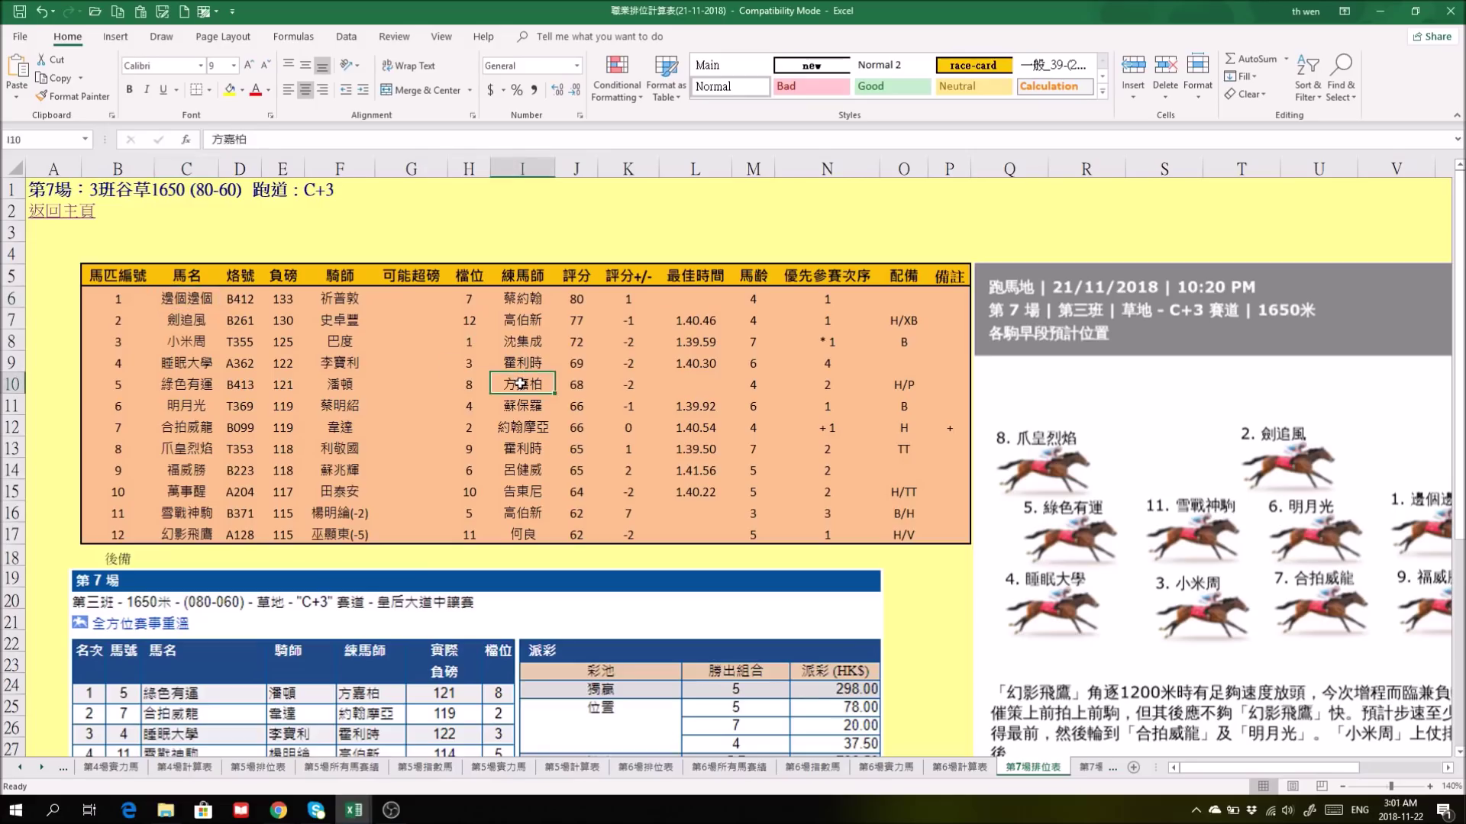
pyautogui.click(182, 388)
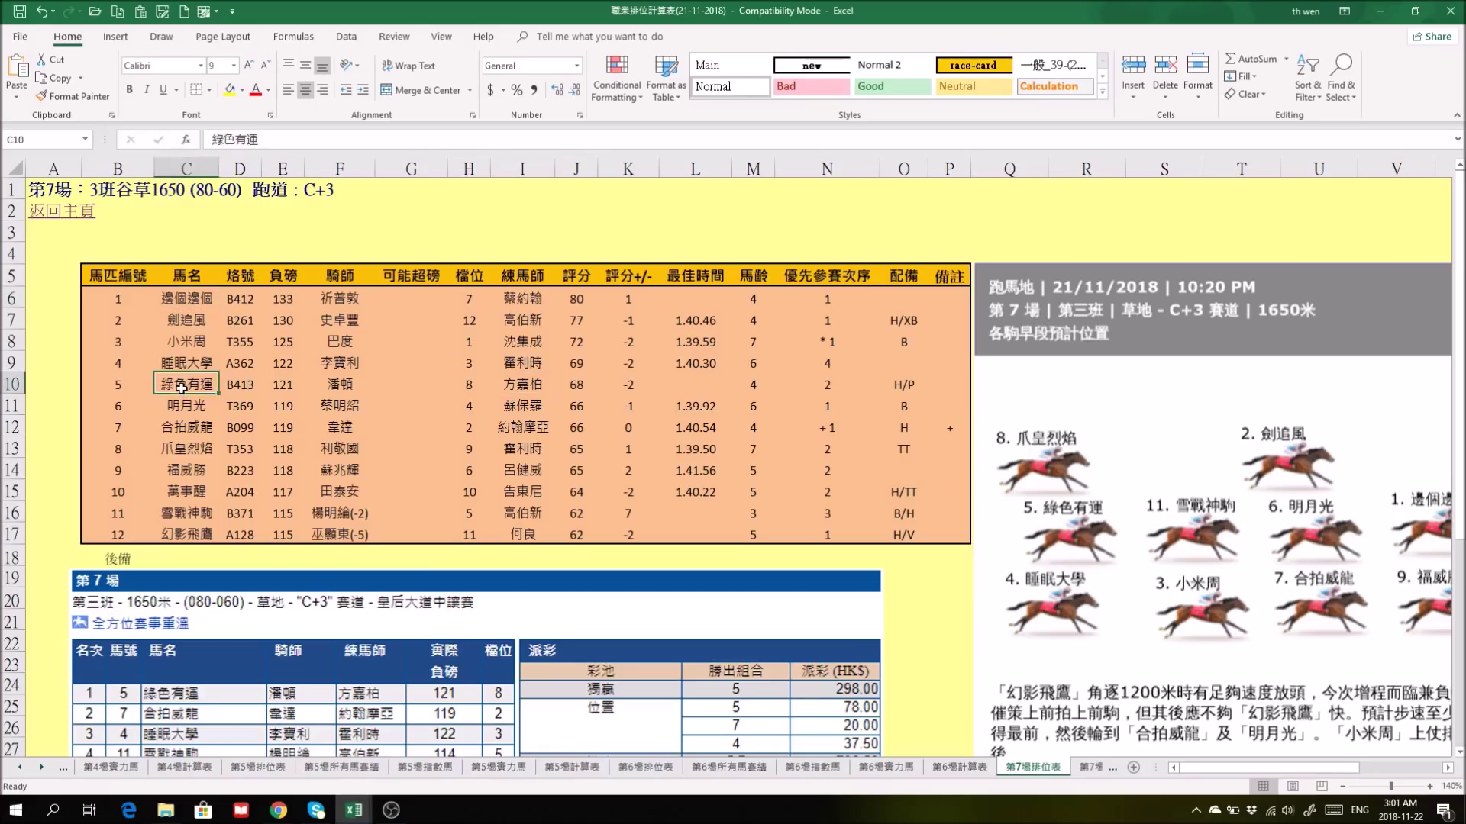
pyautogui.moveTo(182, 388); pyautogui.dragTo(527, 386)
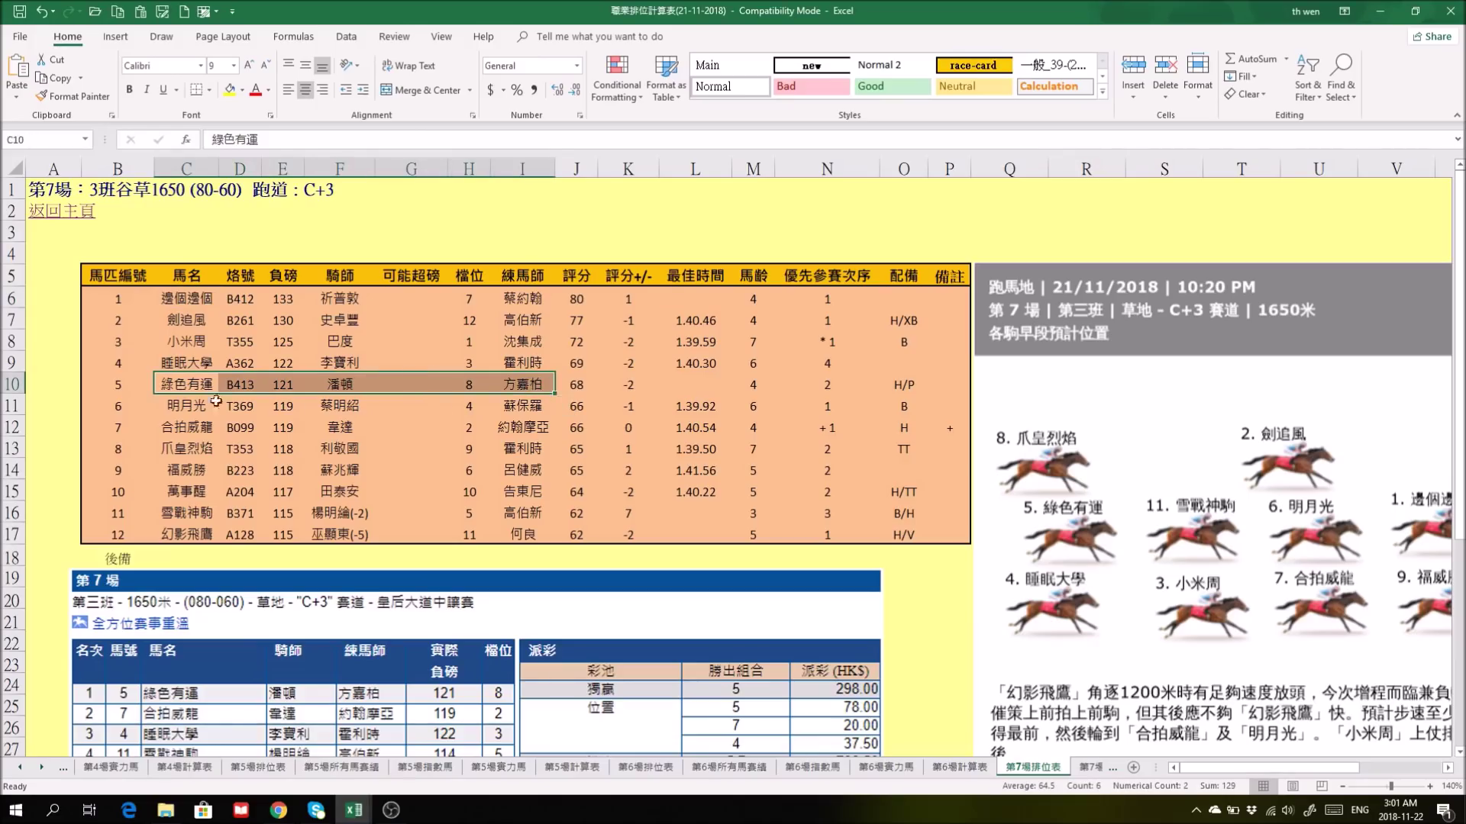
pyautogui.click(184, 384)
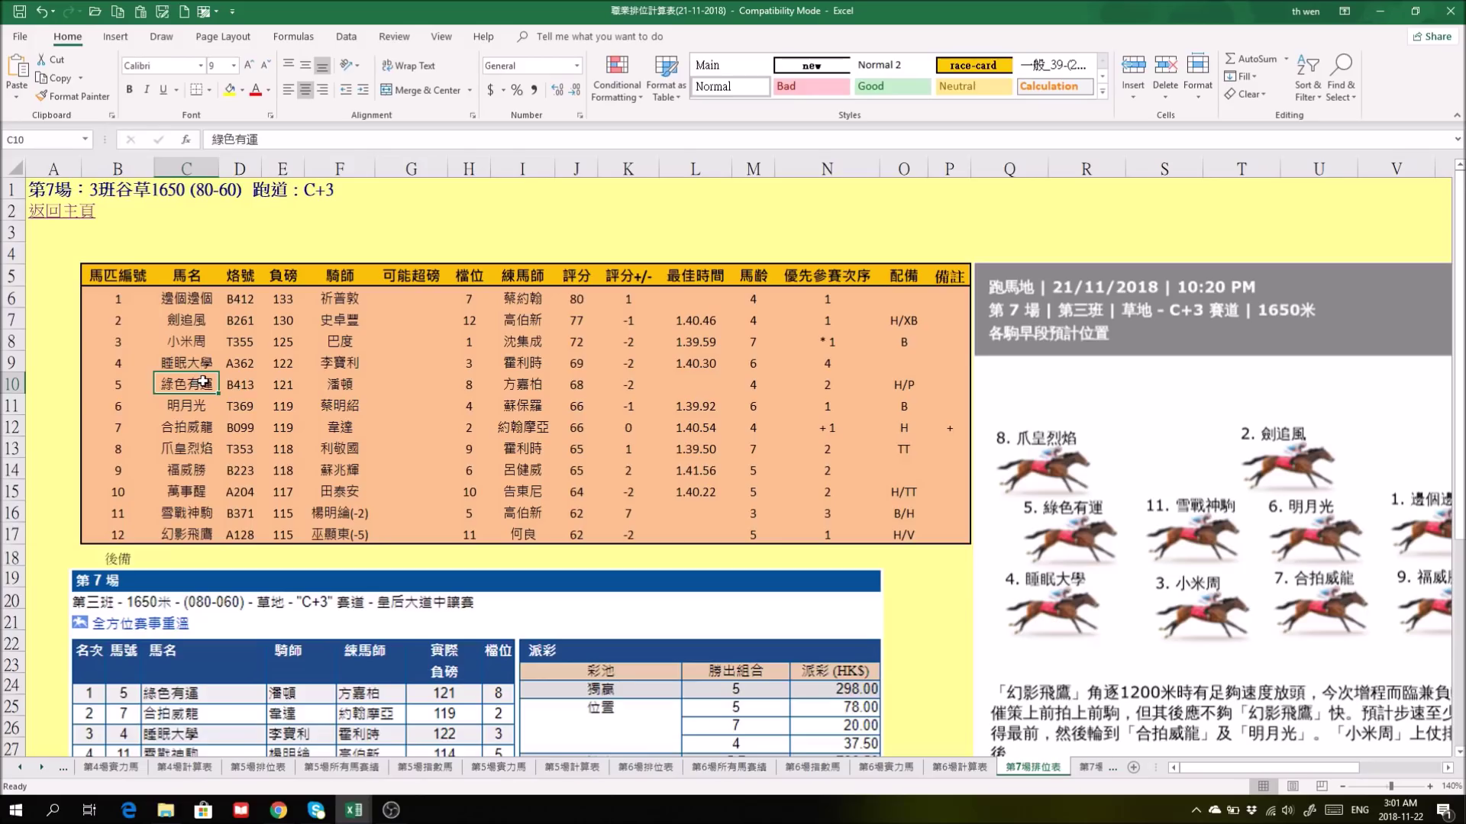
pyautogui.moveTo(164, 381); pyautogui.dragTo(488, 378)
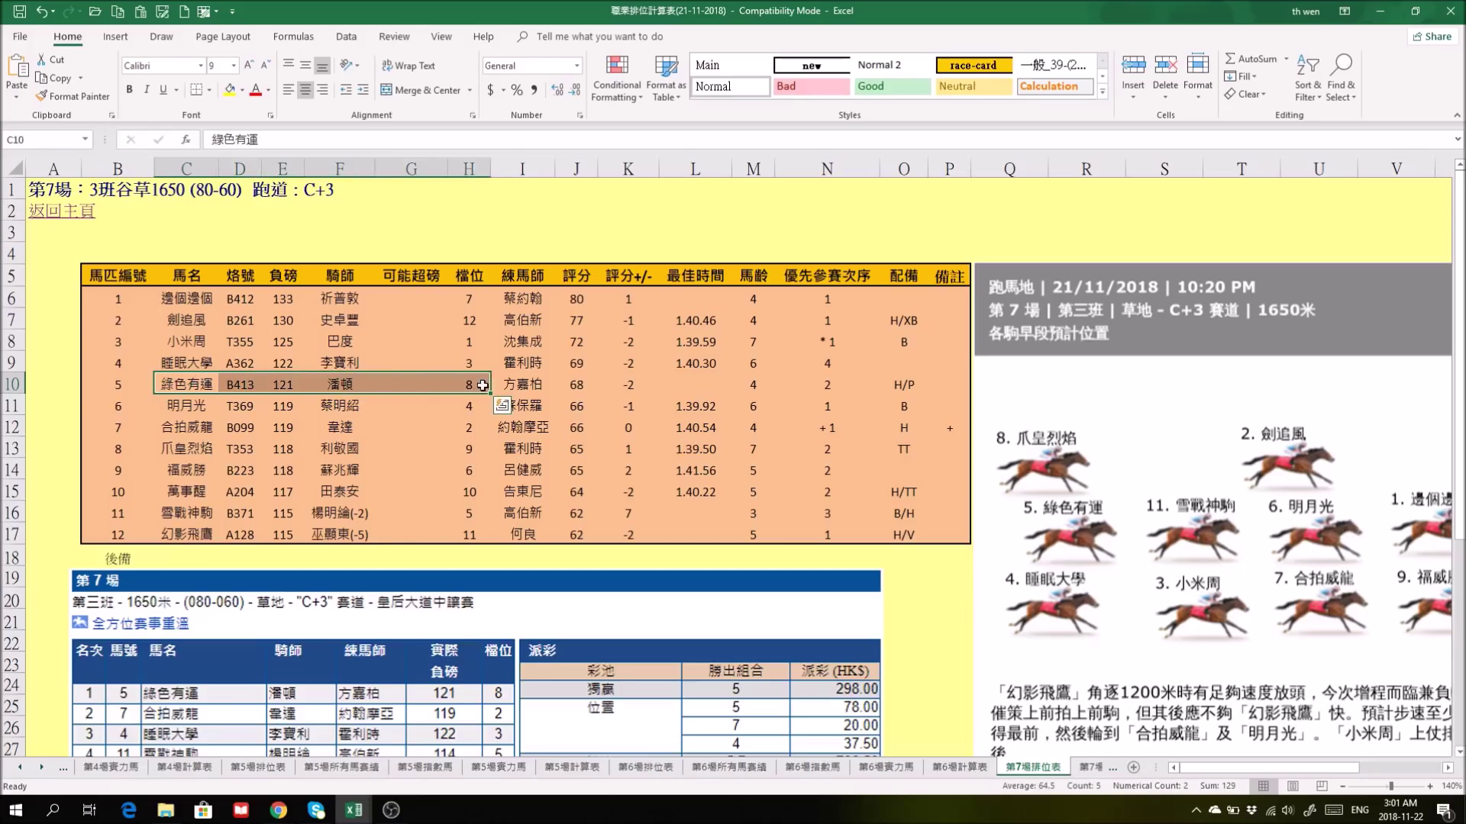
# Switch to Chrome and compare the 頭馬距離 of 精彩輝煌's 10/10/18 run with that of 綠色有運's 21/11/18 run.
pyautogui.moveTo(354, 816)
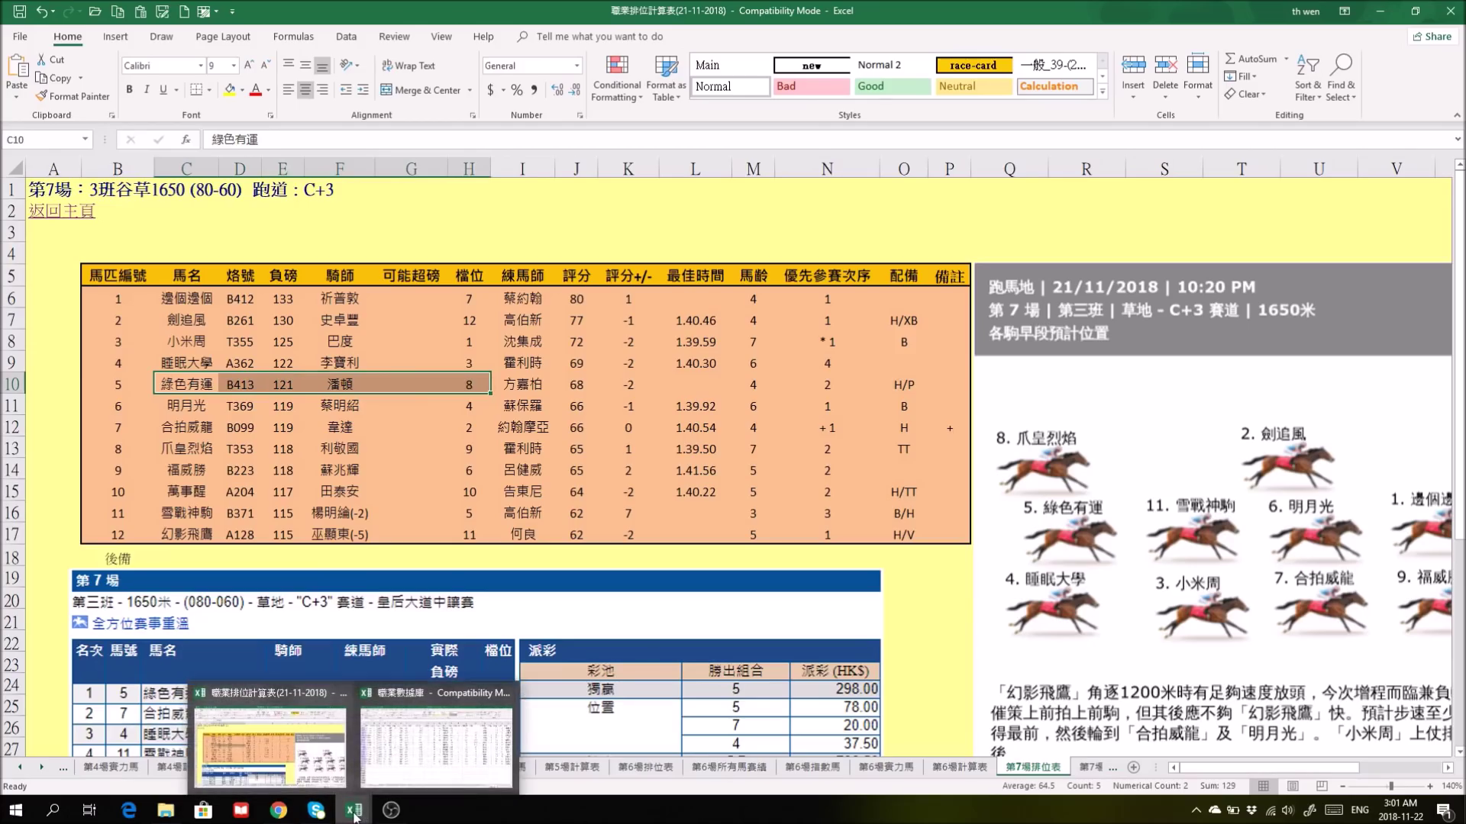
pyautogui.moveTo(278, 811)
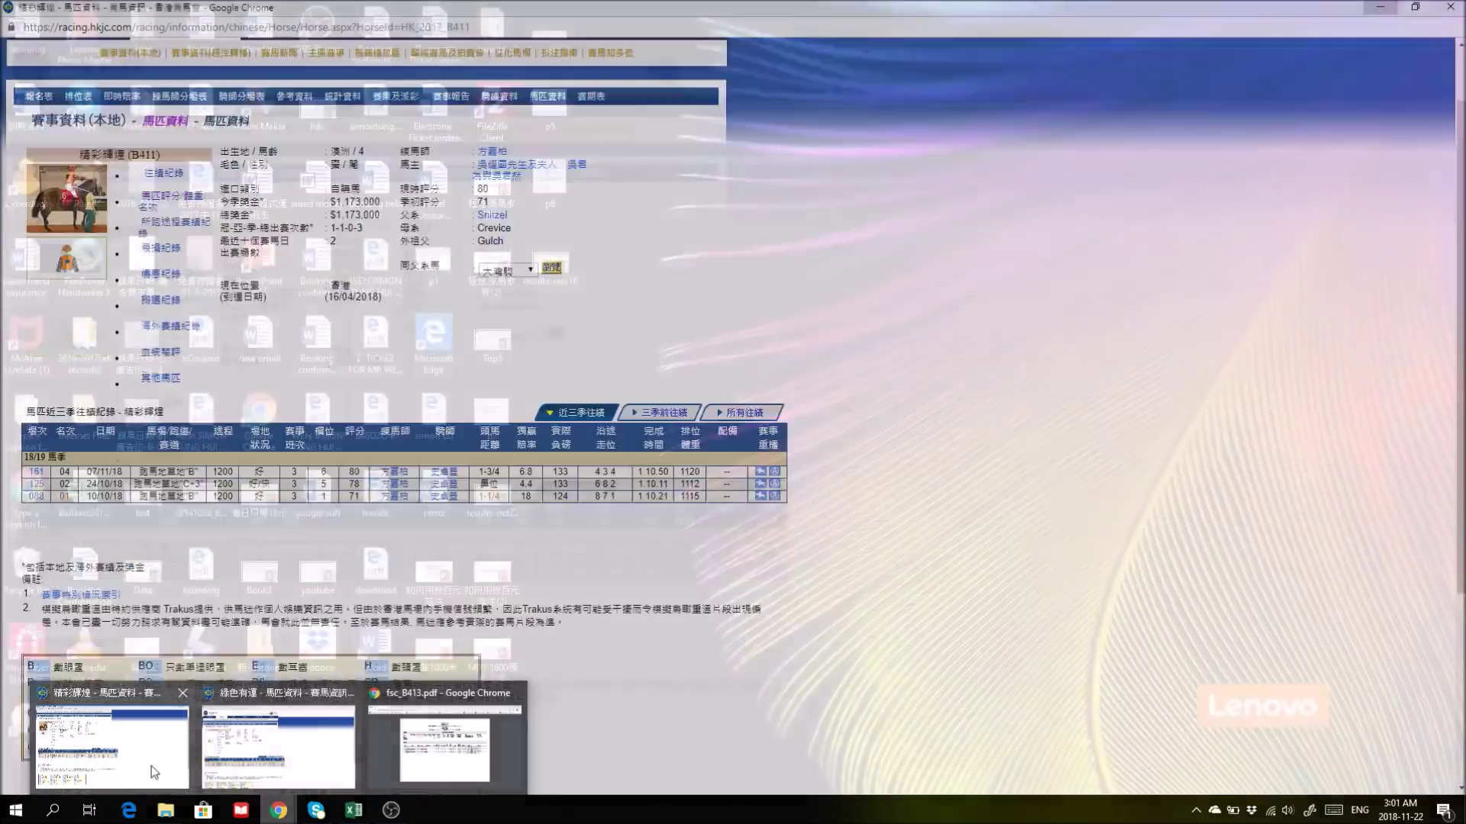
pyautogui.click(151, 766)
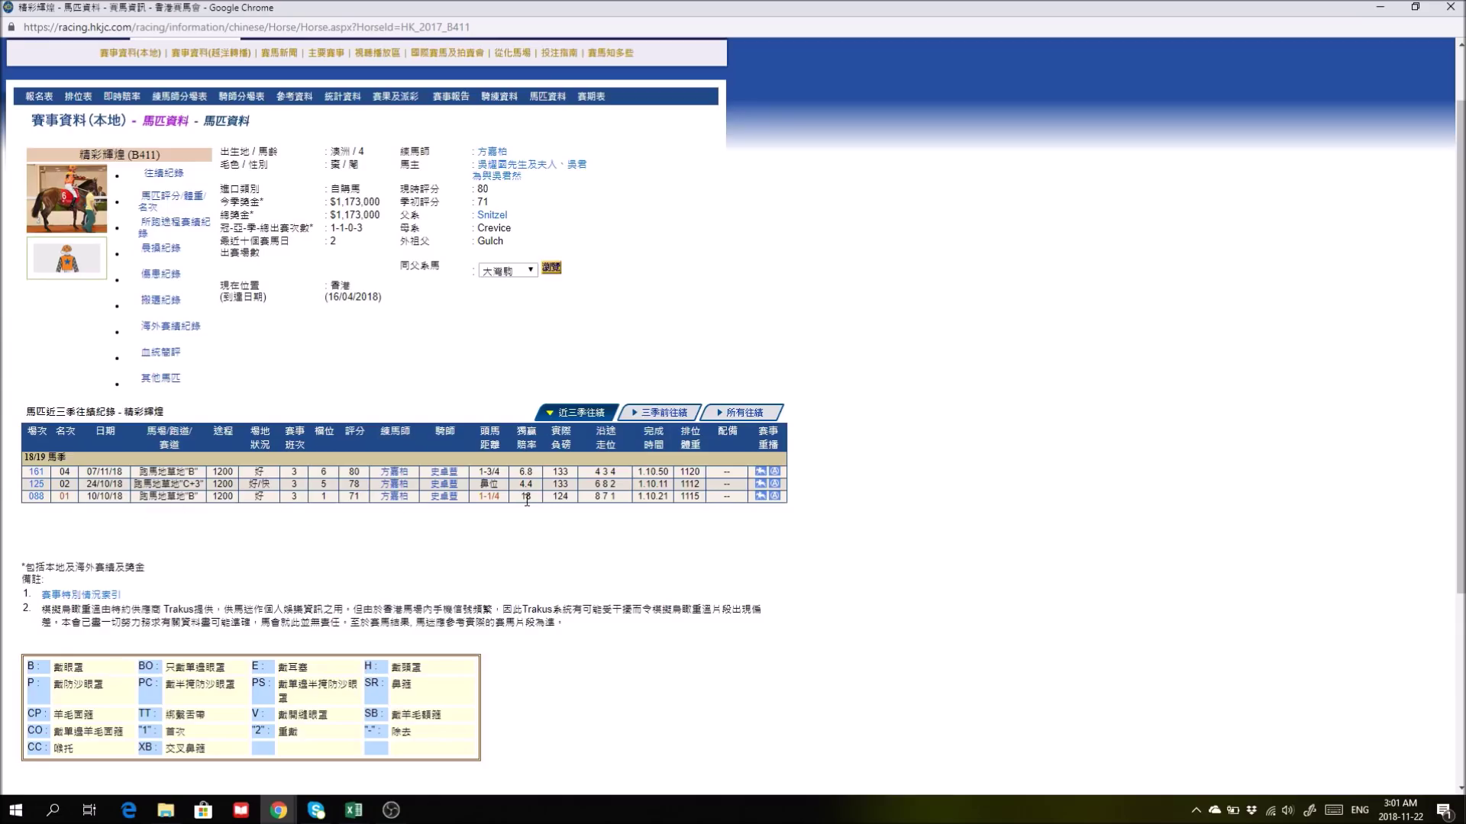
pyautogui.moveTo(503, 497); pyautogui.dragTo(486, 509)
pyautogui.click(279, 811)
pyautogui.click(328, 745)
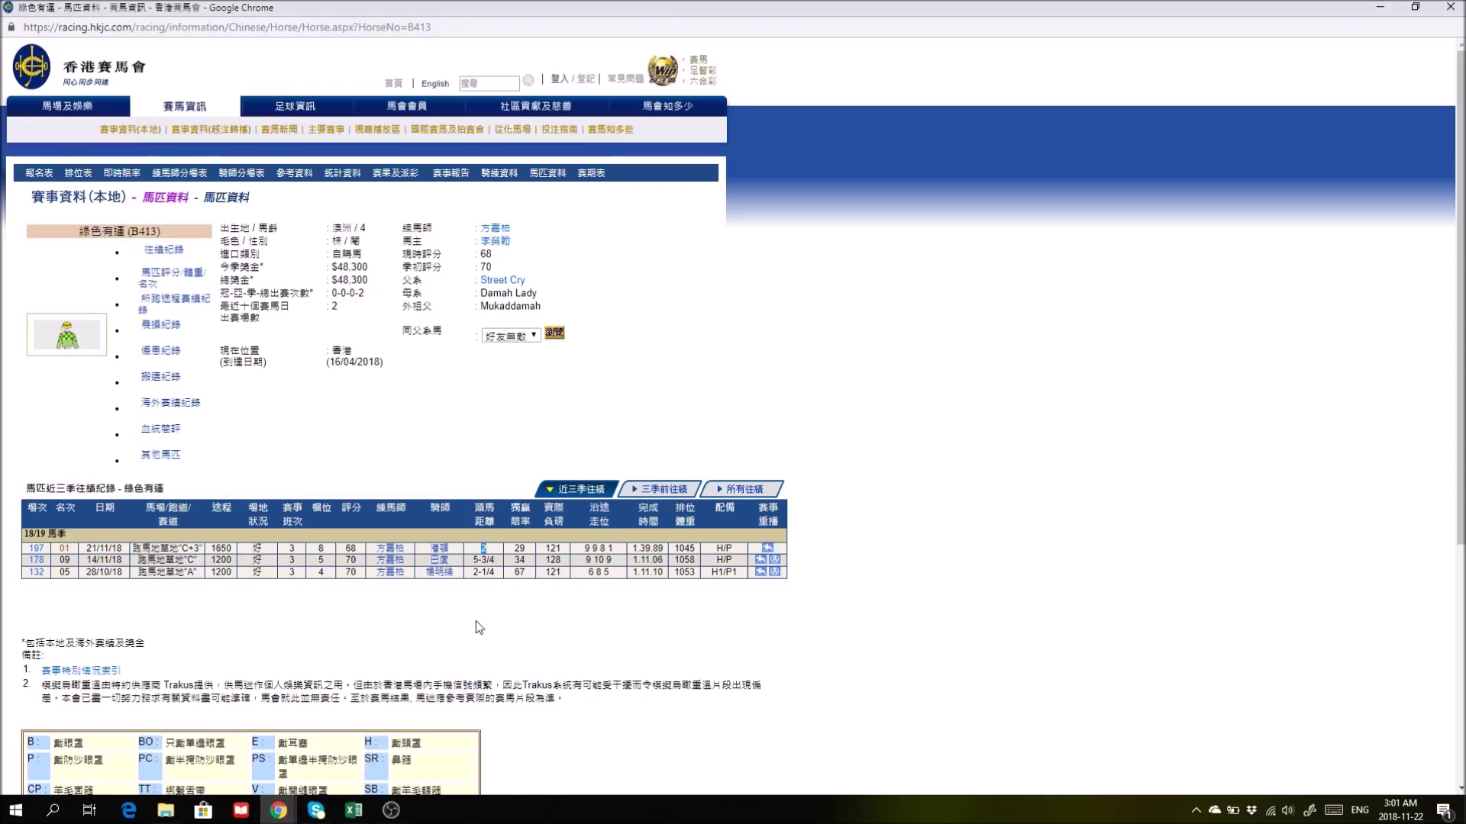
pyautogui.click(487, 549)
# Return to 精彩輝煌's 馬匹資料 page and open its 海外賽績紀錄.
pyautogui.moveTo(279, 811)
pyautogui.click(258, 763)
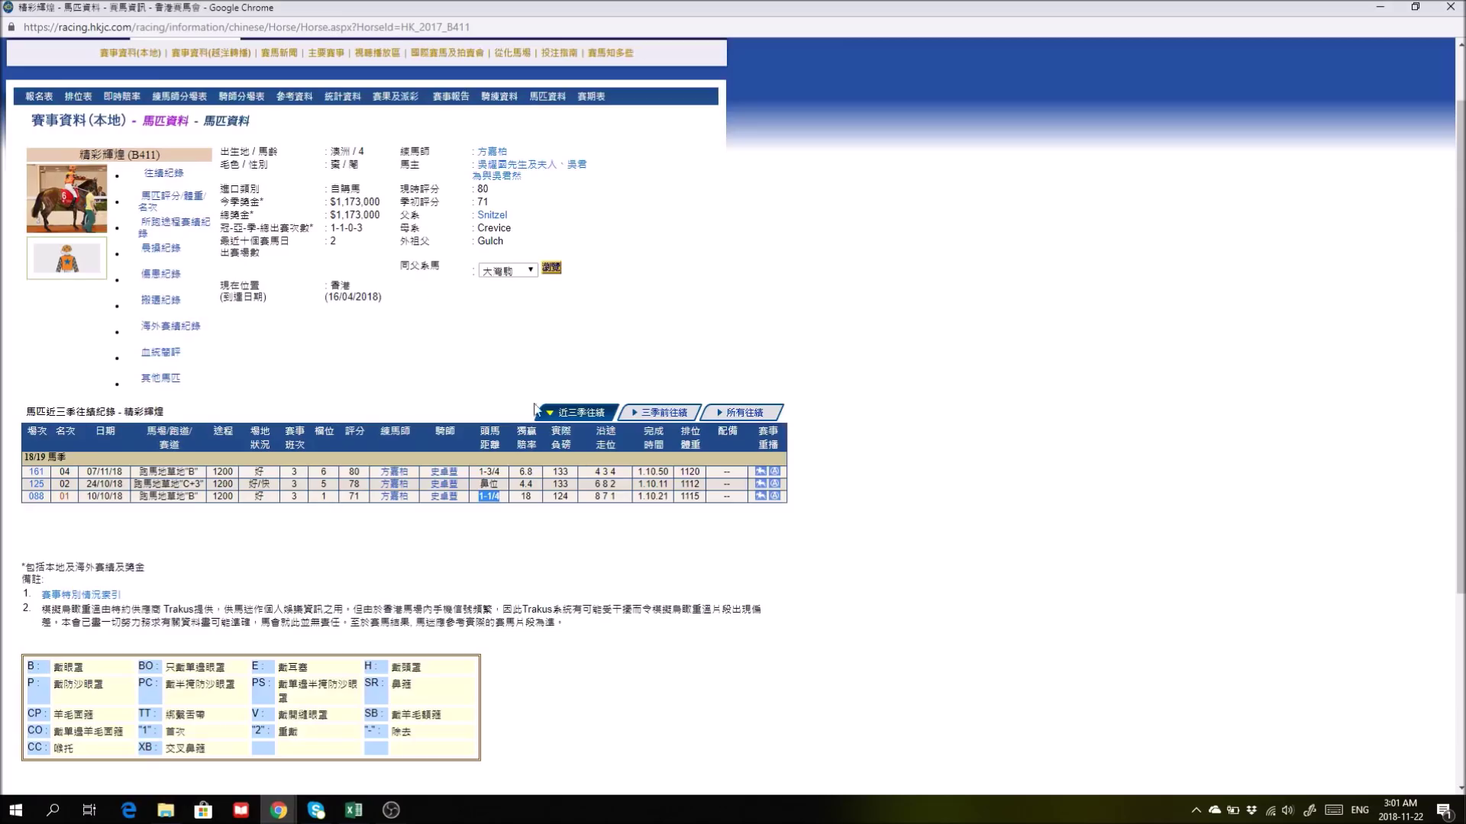
pyautogui.click(163, 326)
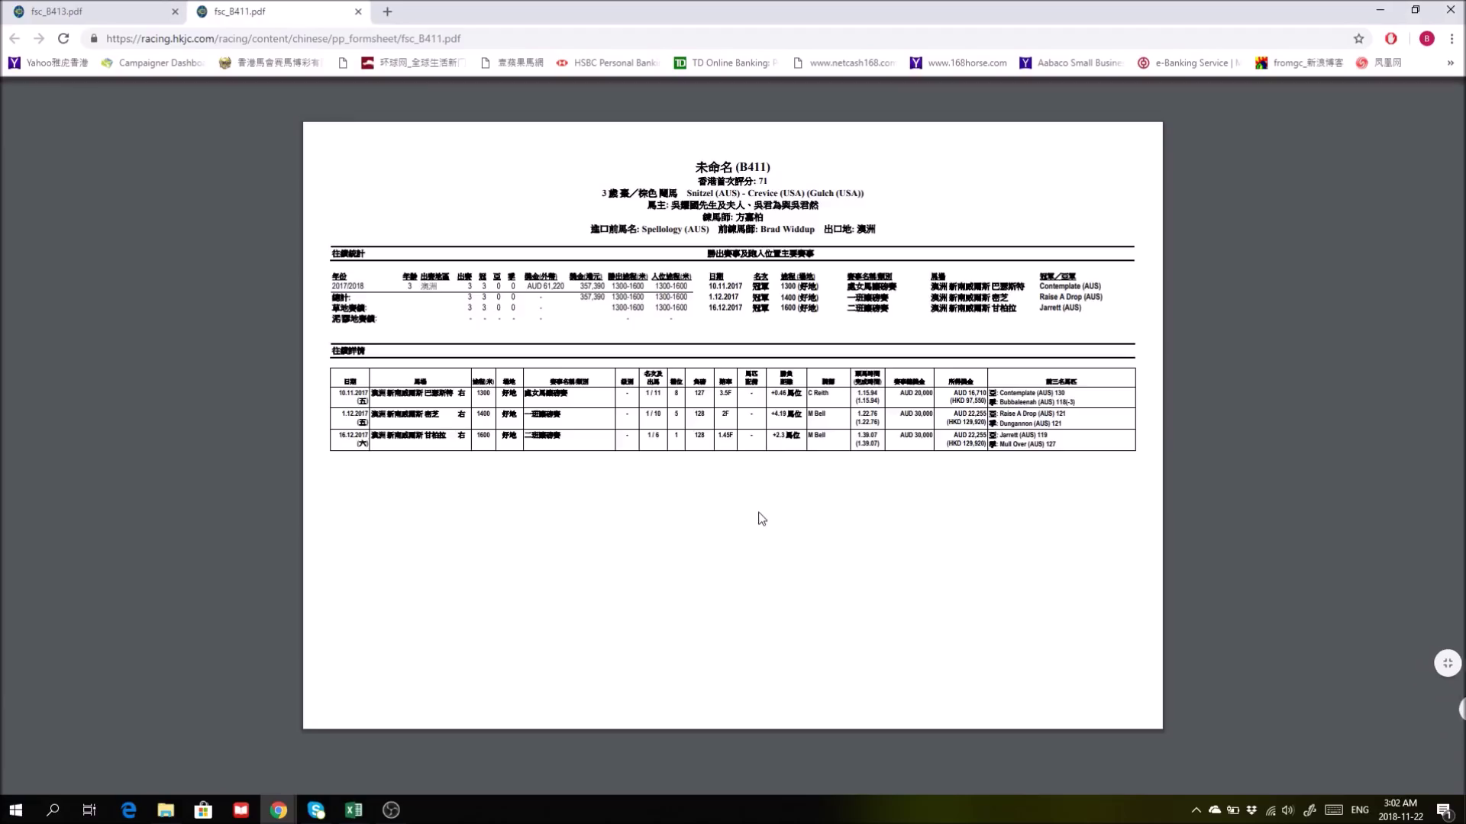
# Examine the placings and field sizes of 精彩輝煌's three overseas runs by highlighting the 名次及出馬 column.
pyautogui.moveTo(645, 396); pyautogui.dragTo(652, 433)
pyautogui.click(670, 477)
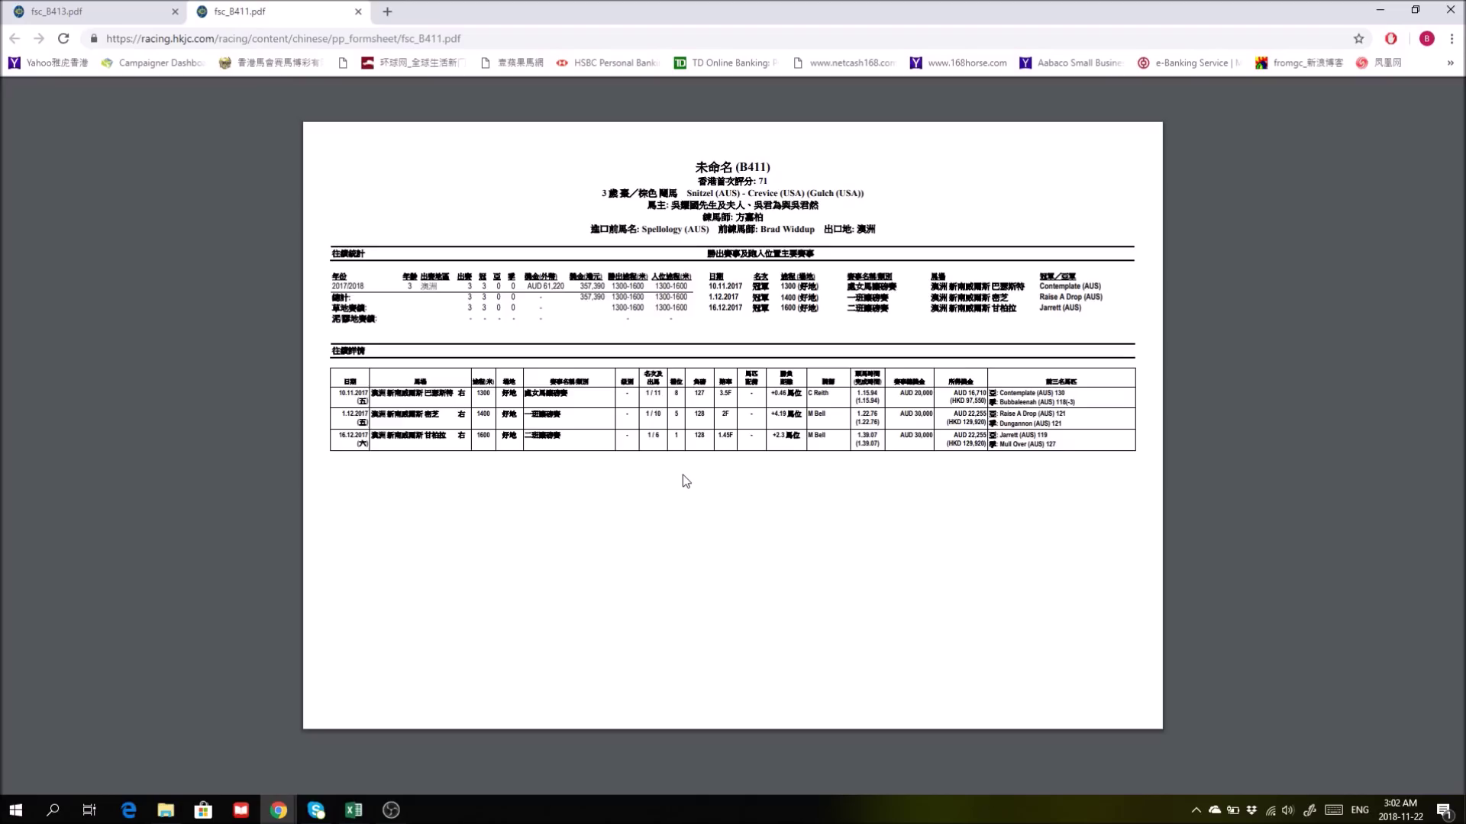
pyautogui.moveTo(645, 393); pyautogui.dragTo(651, 429)
pyautogui.click(718, 507)
pyautogui.moveTo(645, 396); pyautogui.dragTo(650, 435)
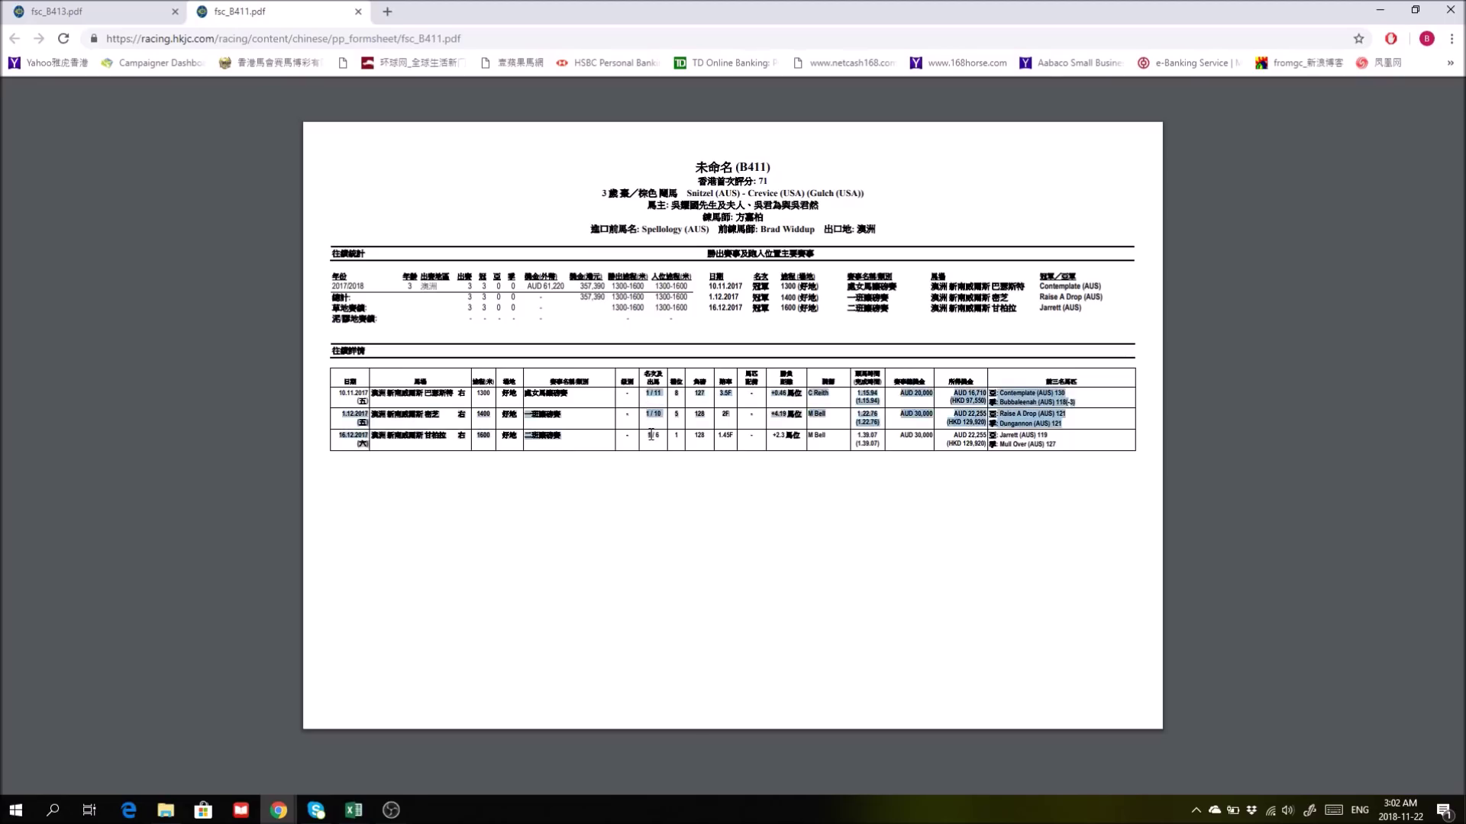
pyautogui.click(670, 489)
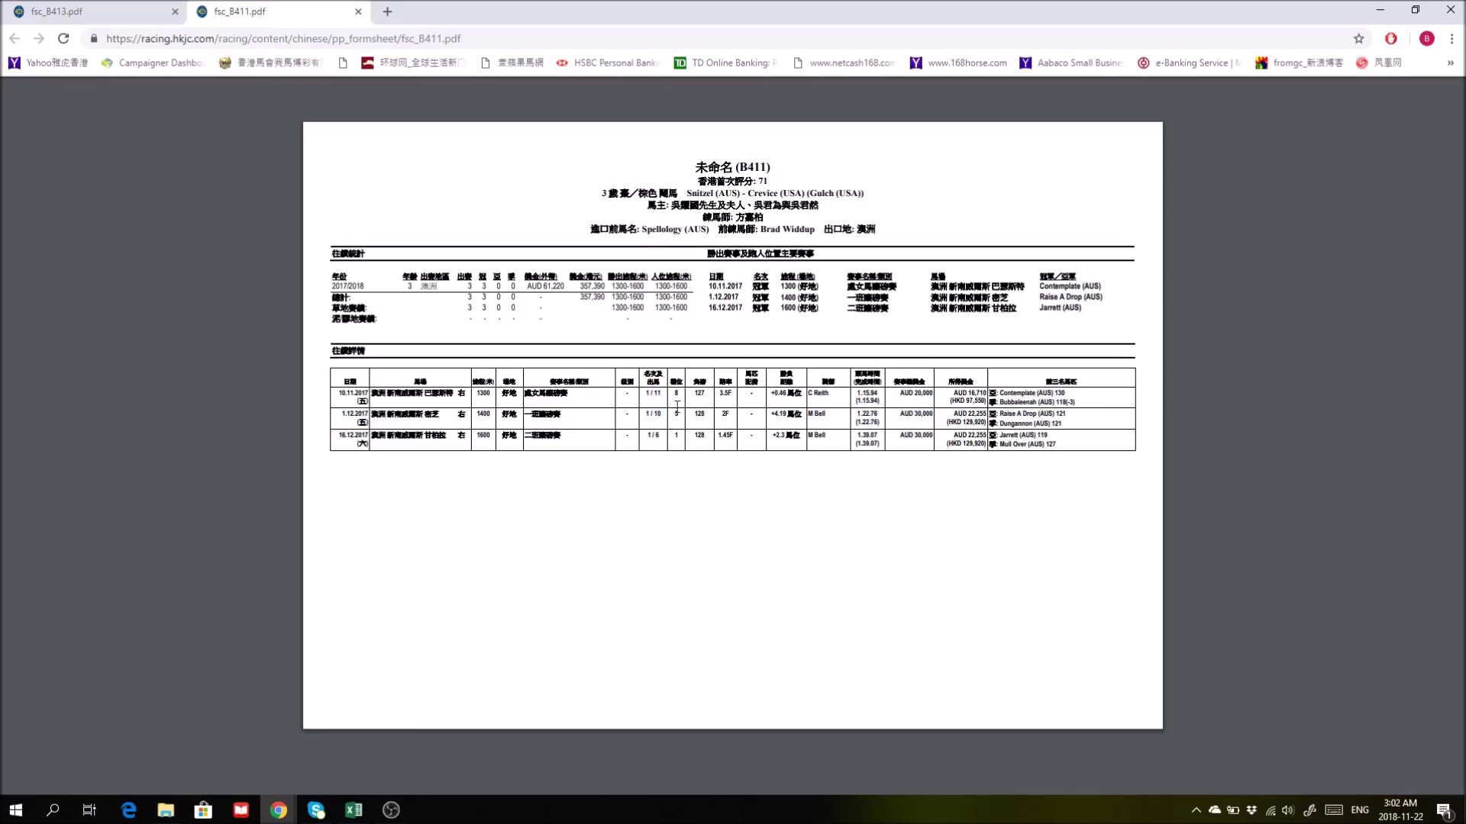